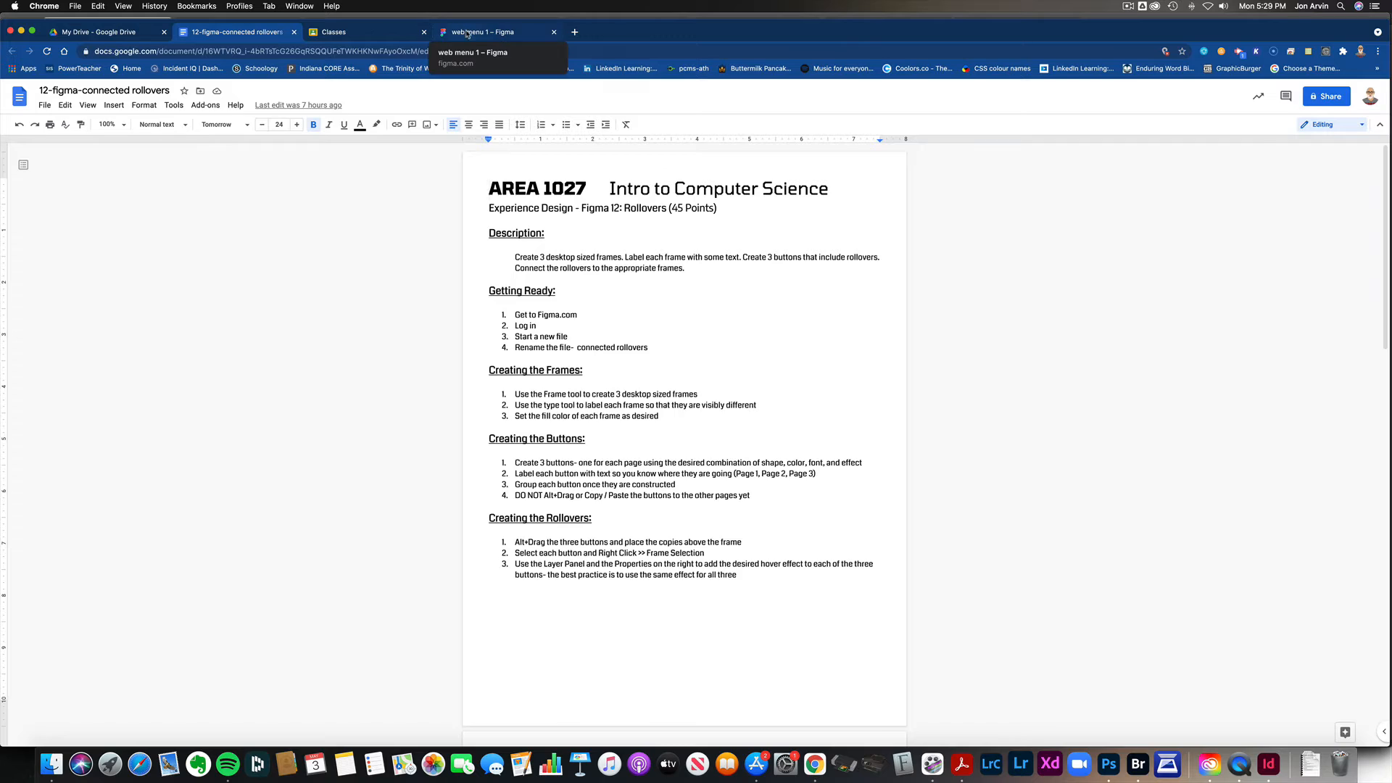
Step: Switch to the web menu 1 file in Figma, run its prototype and test the page1, page2 and page3 rollover buttons
{"action": "left_click", "coordinate": [468, 32]}
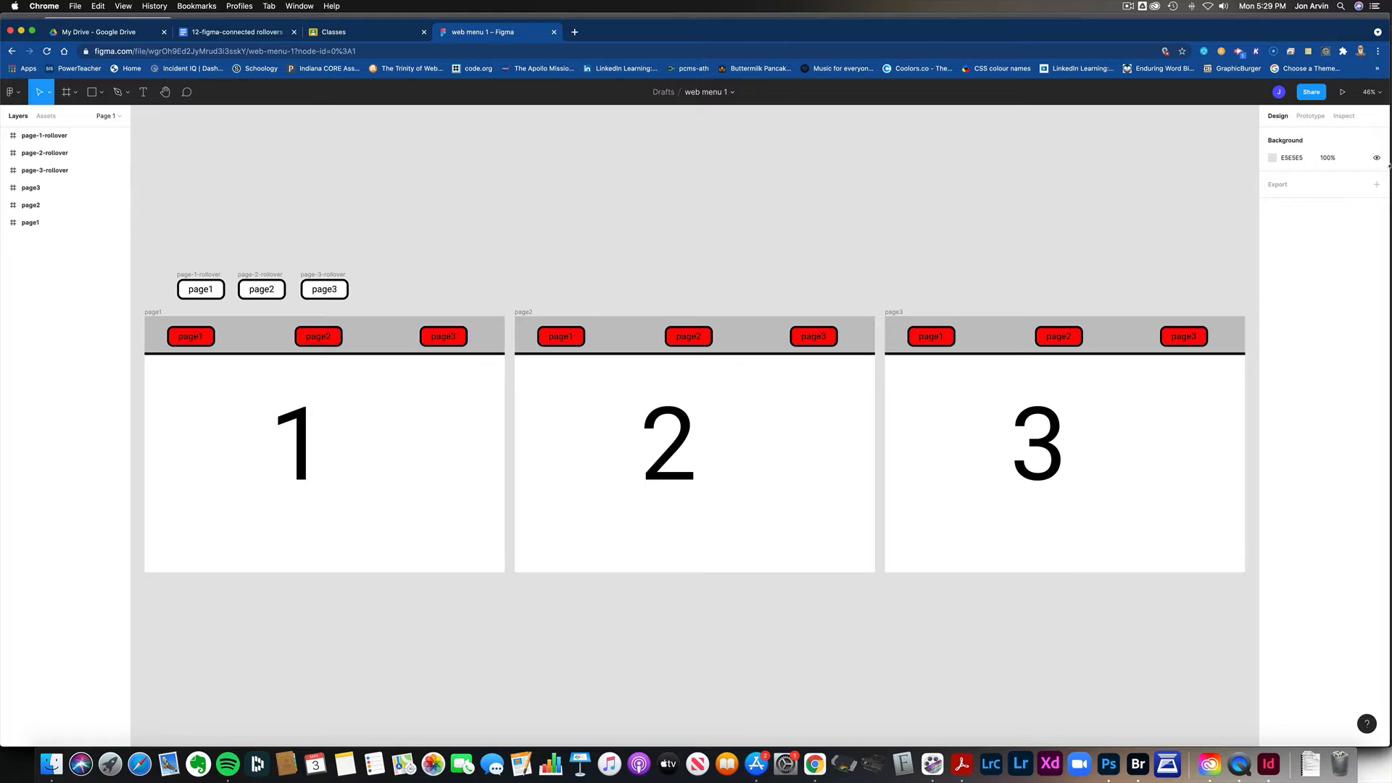
{"action": "left_click", "coordinate": [1341, 92]}
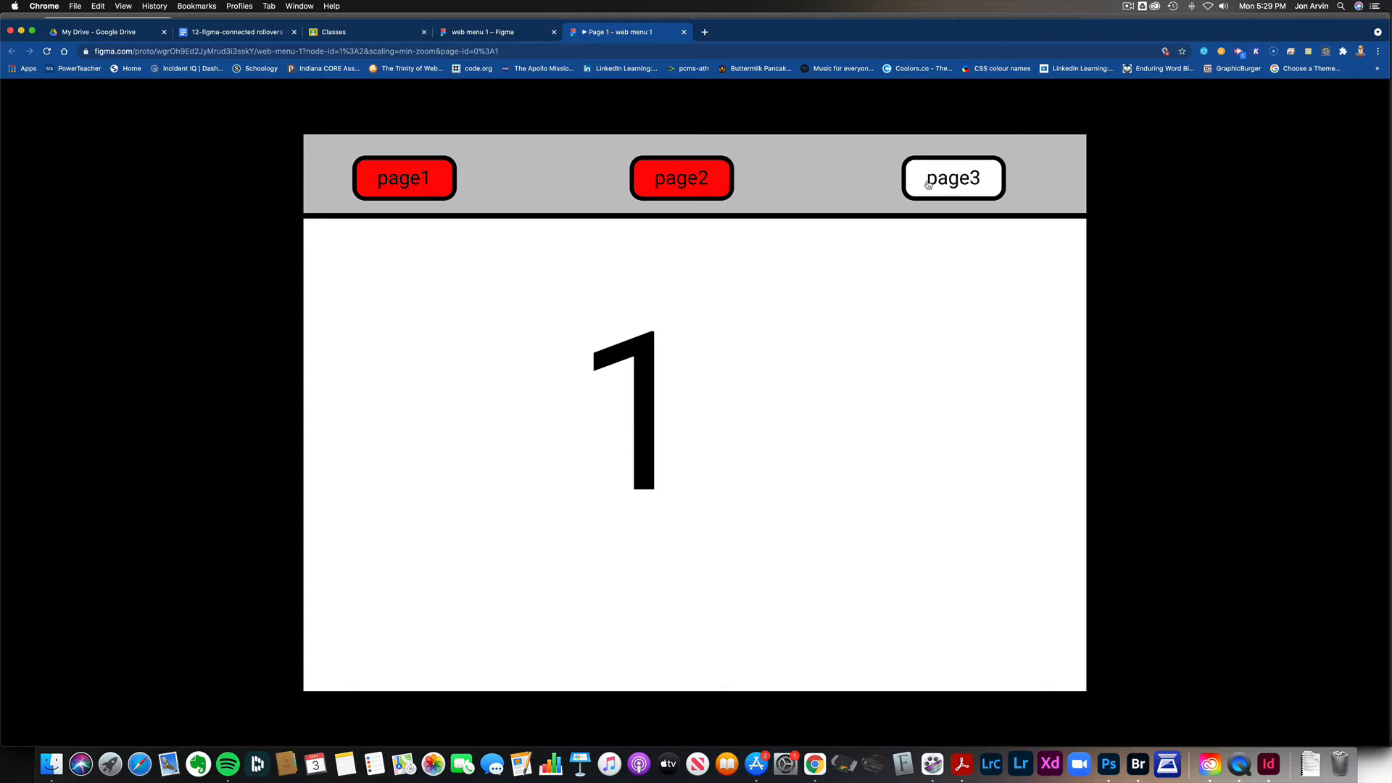
{"action": "left_click", "coordinate": [702, 192]}
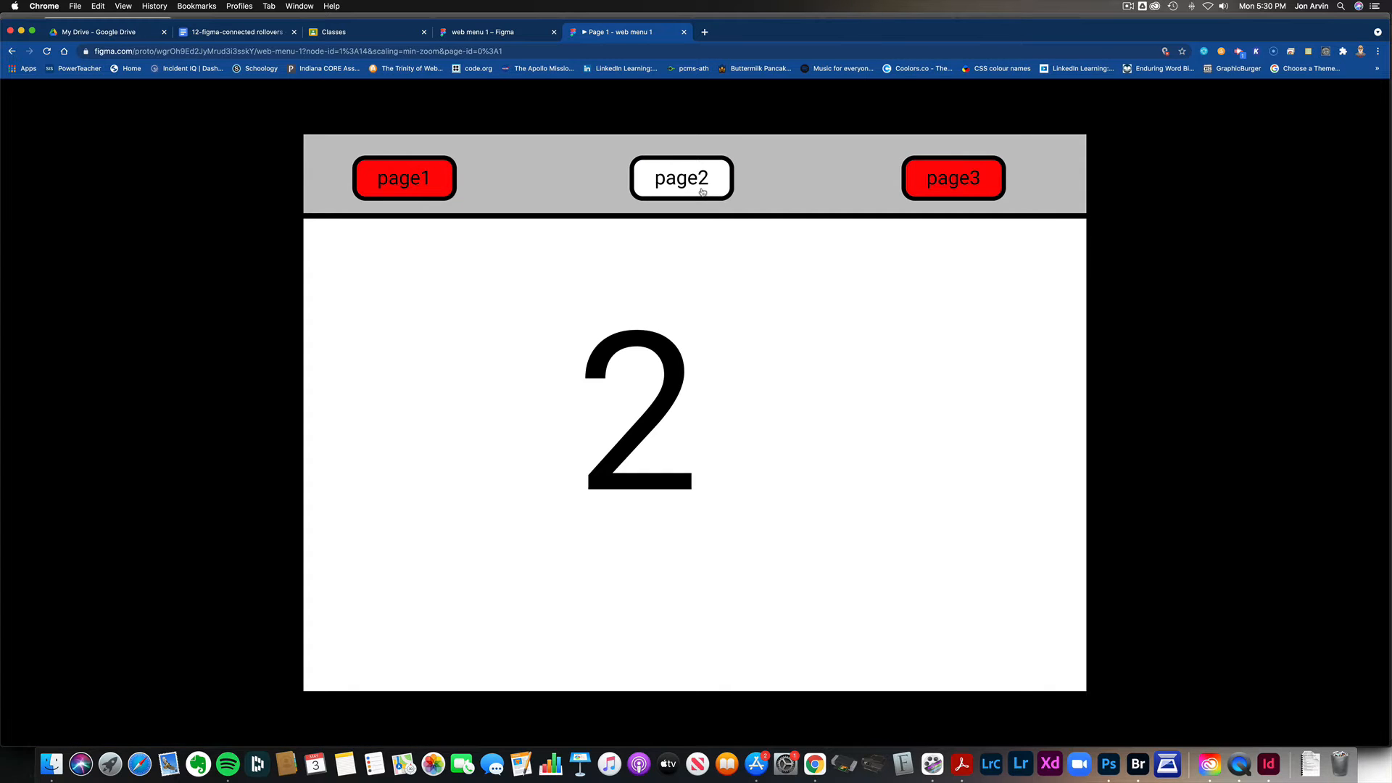
{"action": "left_click", "coordinate": [942, 192]}
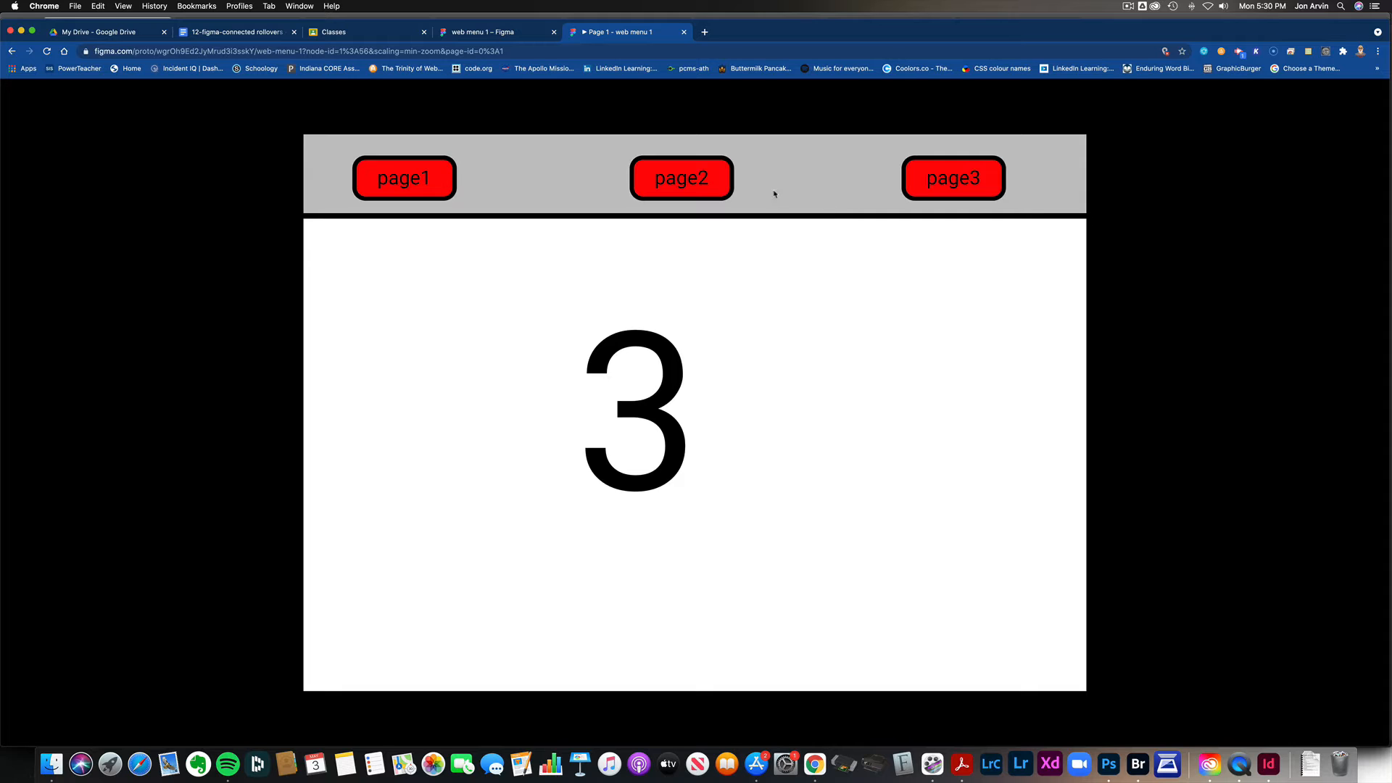
{"action": "left_click", "coordinate": [706, 184]}
{"action": "left_click", "coordinate": [935, 182]}
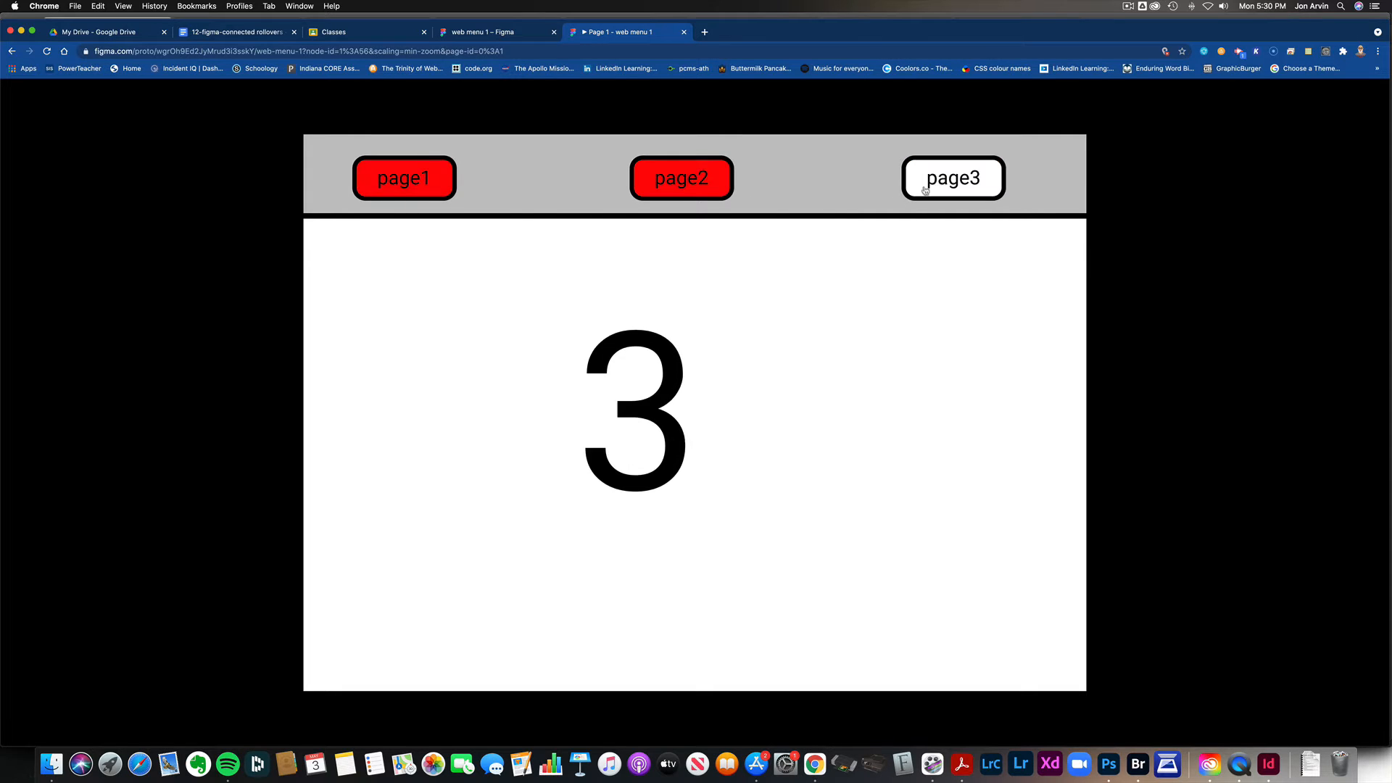
{"action": "left_click", "coordinate": [406, 182]}
{"action": "left_click", "coordinate": [690, 192]}
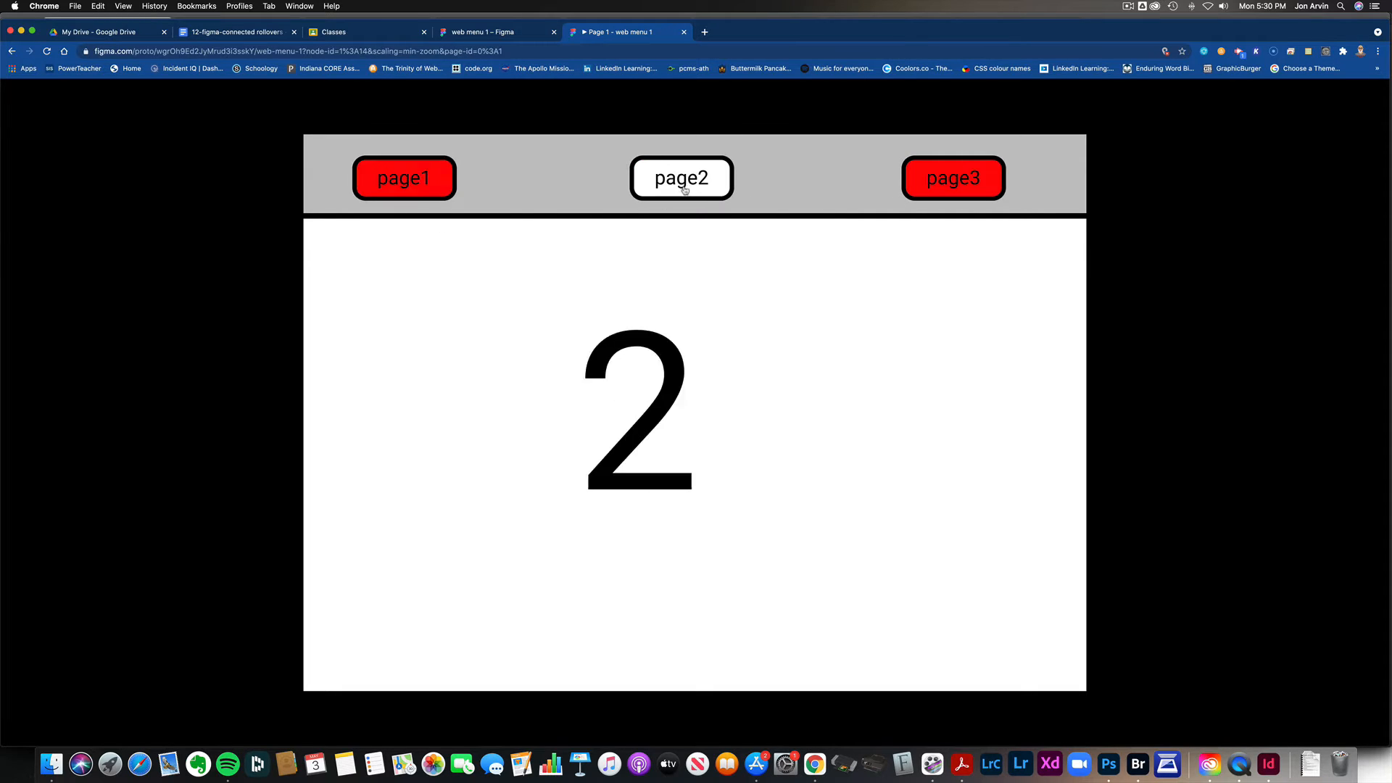
{"action": "left_click", "coordinate": [960, 182]}
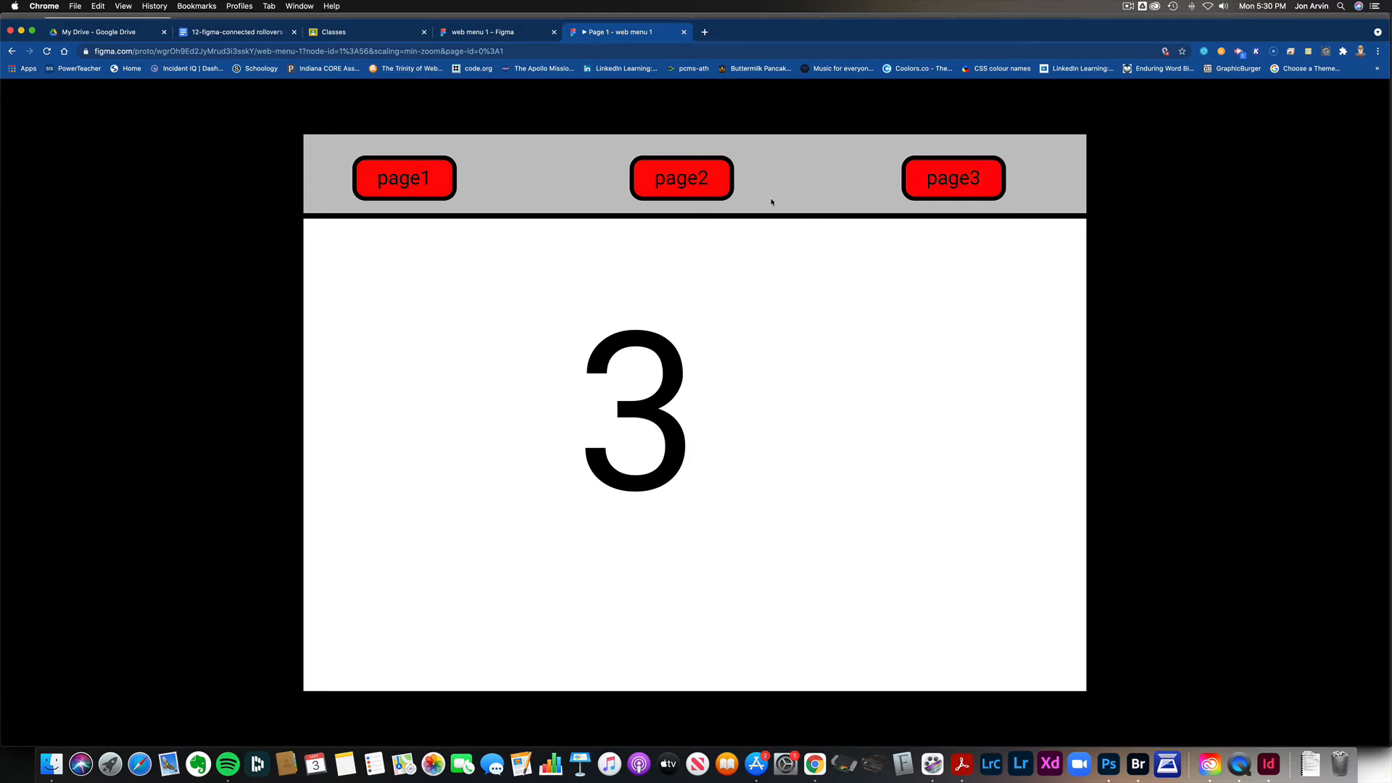
{"action": "left_click", "coordinate": [702, 183]}
{"action": "left_click", "coordinate": [396, 176]}
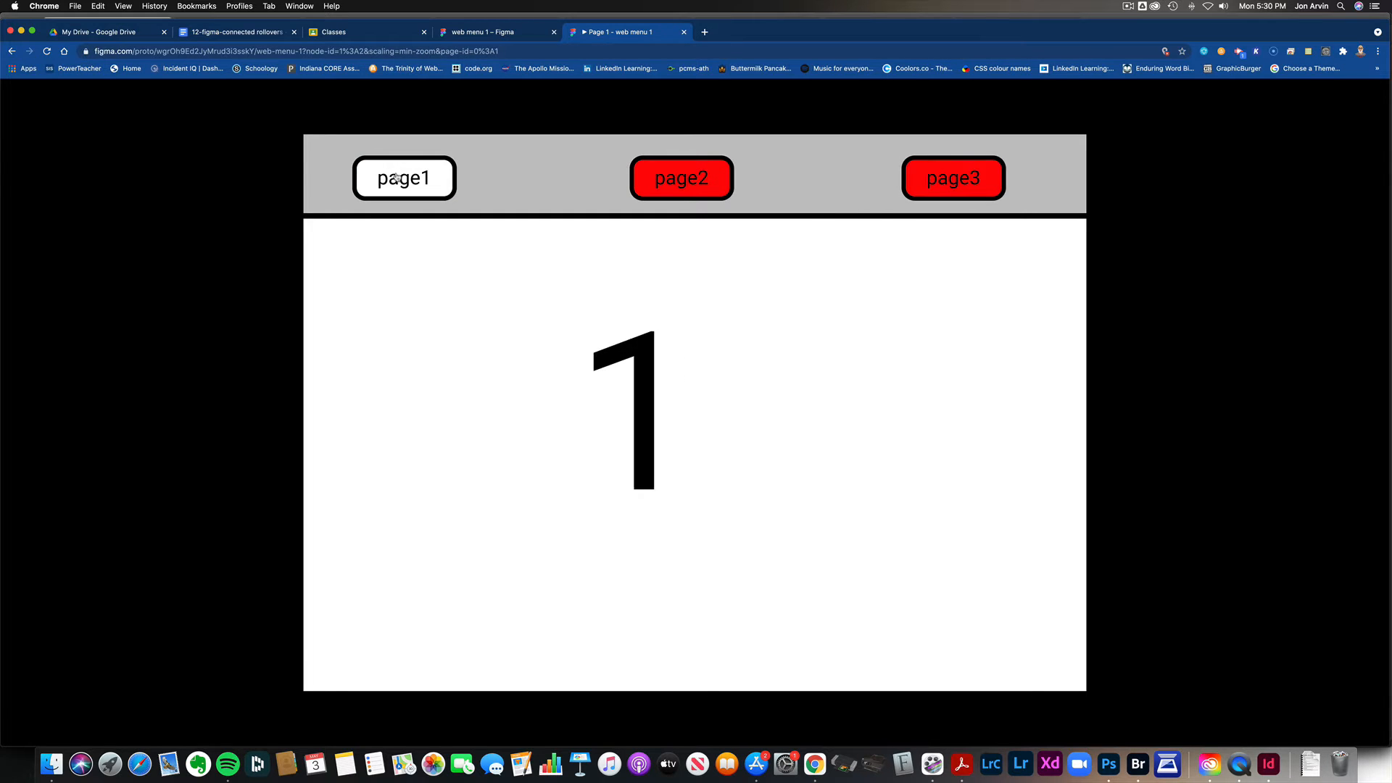
{"action": "left_click", "coordinate": [692, 181]}
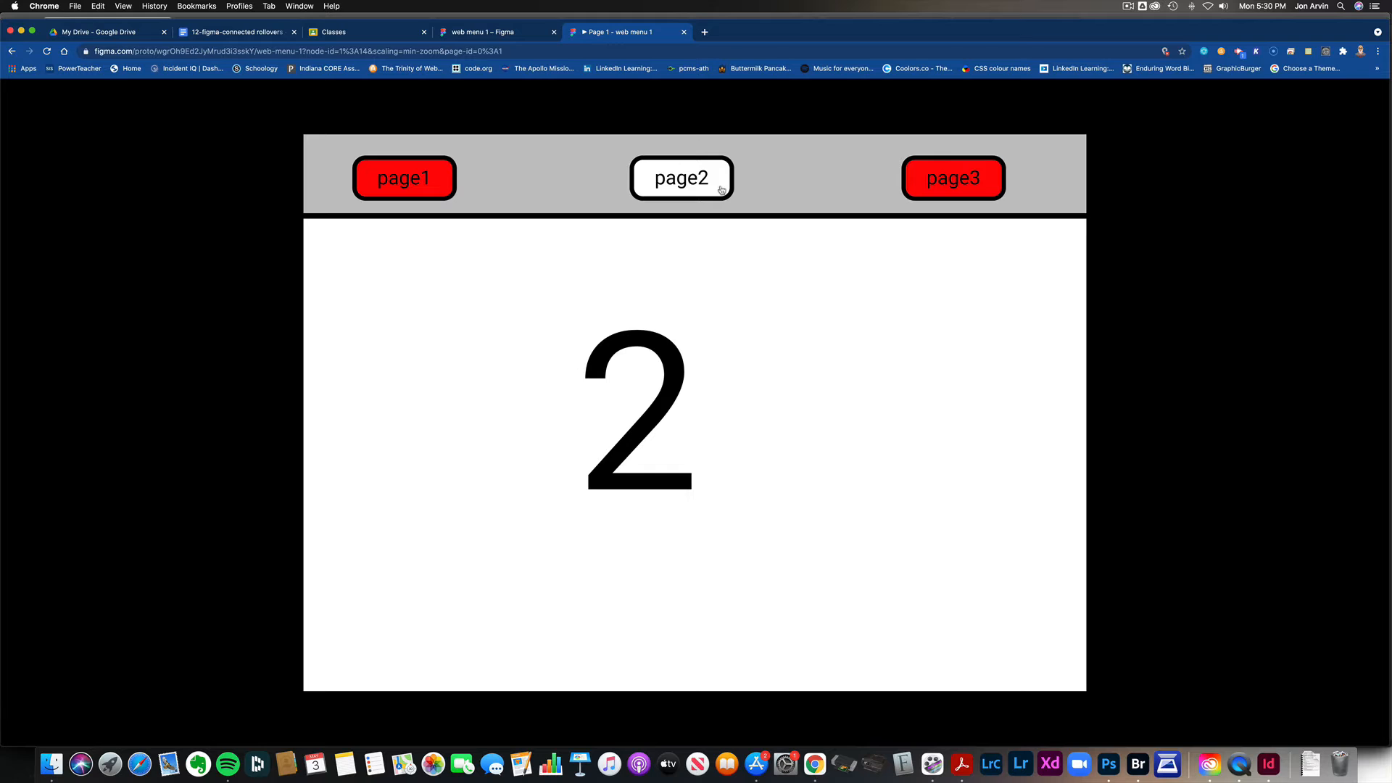
{"action": "left_click", "coordinate": [953, 181]}
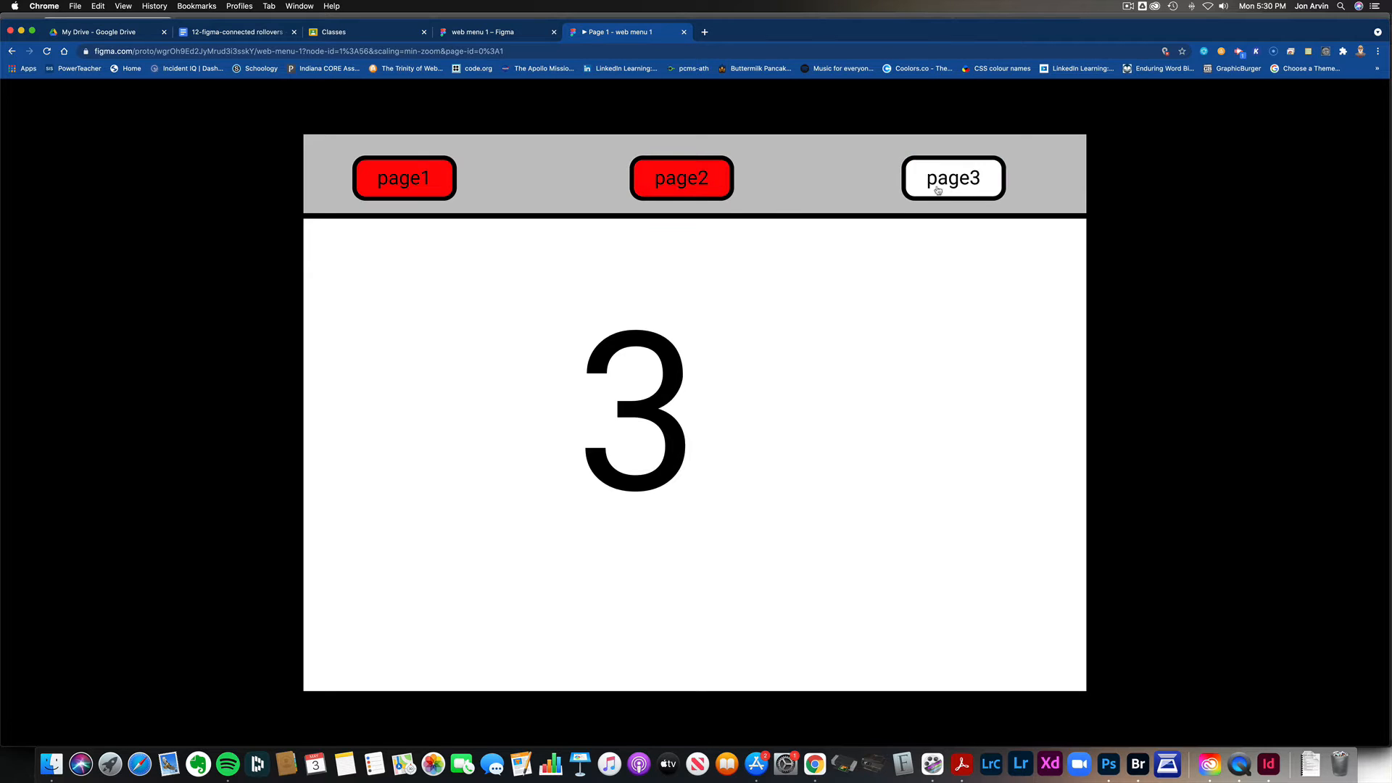
{"action": "left_click", "coordinate": [729, 189]}
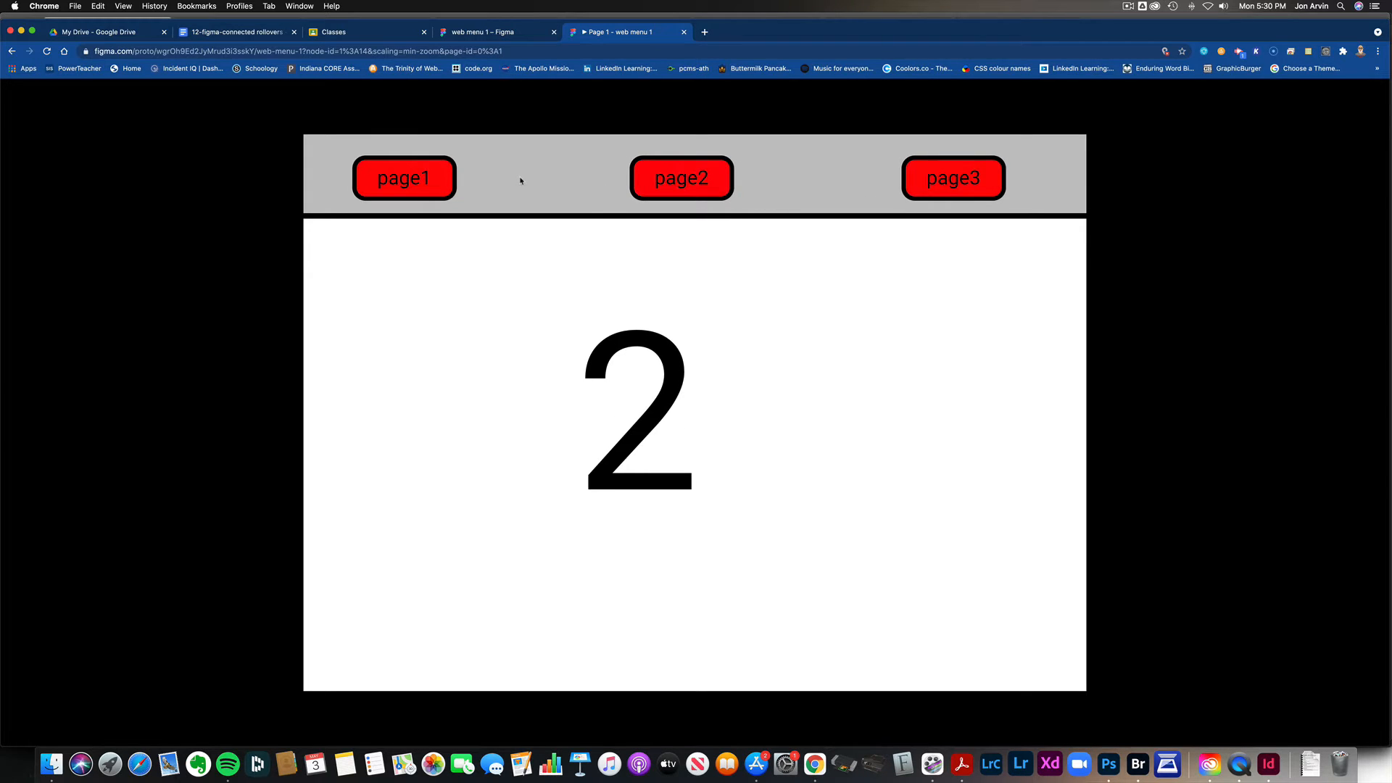
{"action": "left_click", "coordinate": [426, 188]}
{"action": "left_click", "coordinate": [638, 185]}
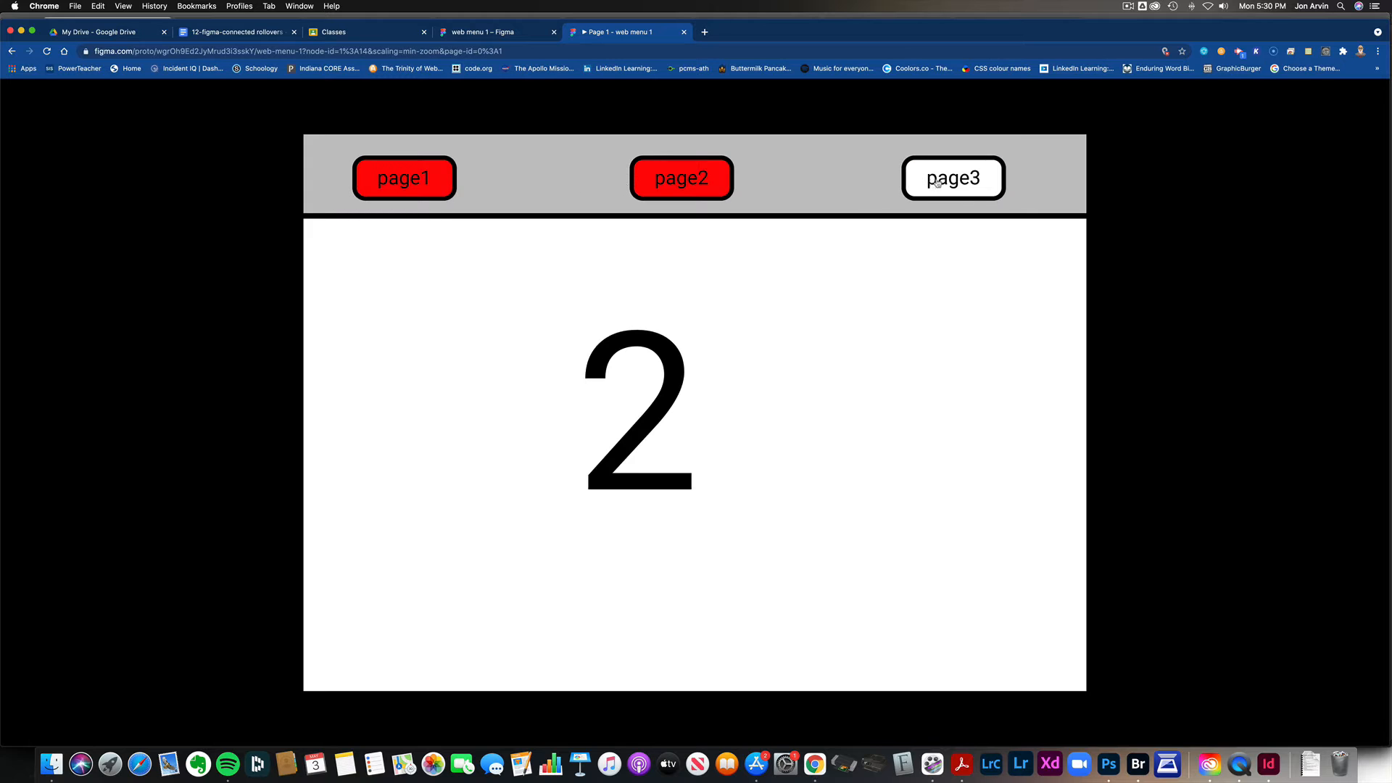
{"action": "left_click", "coordinate": [954, 185]}
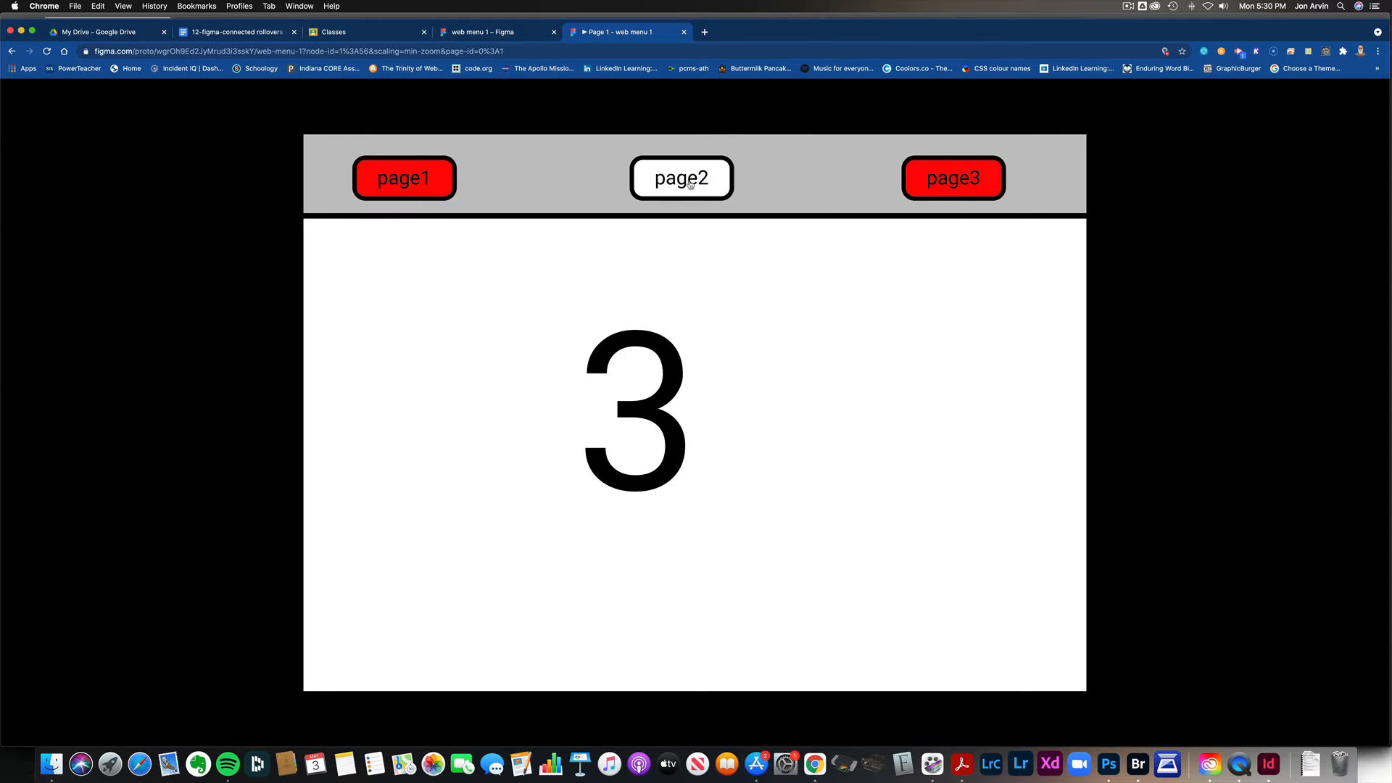
{"action": "left_click", "coordinate": [718, 187]}
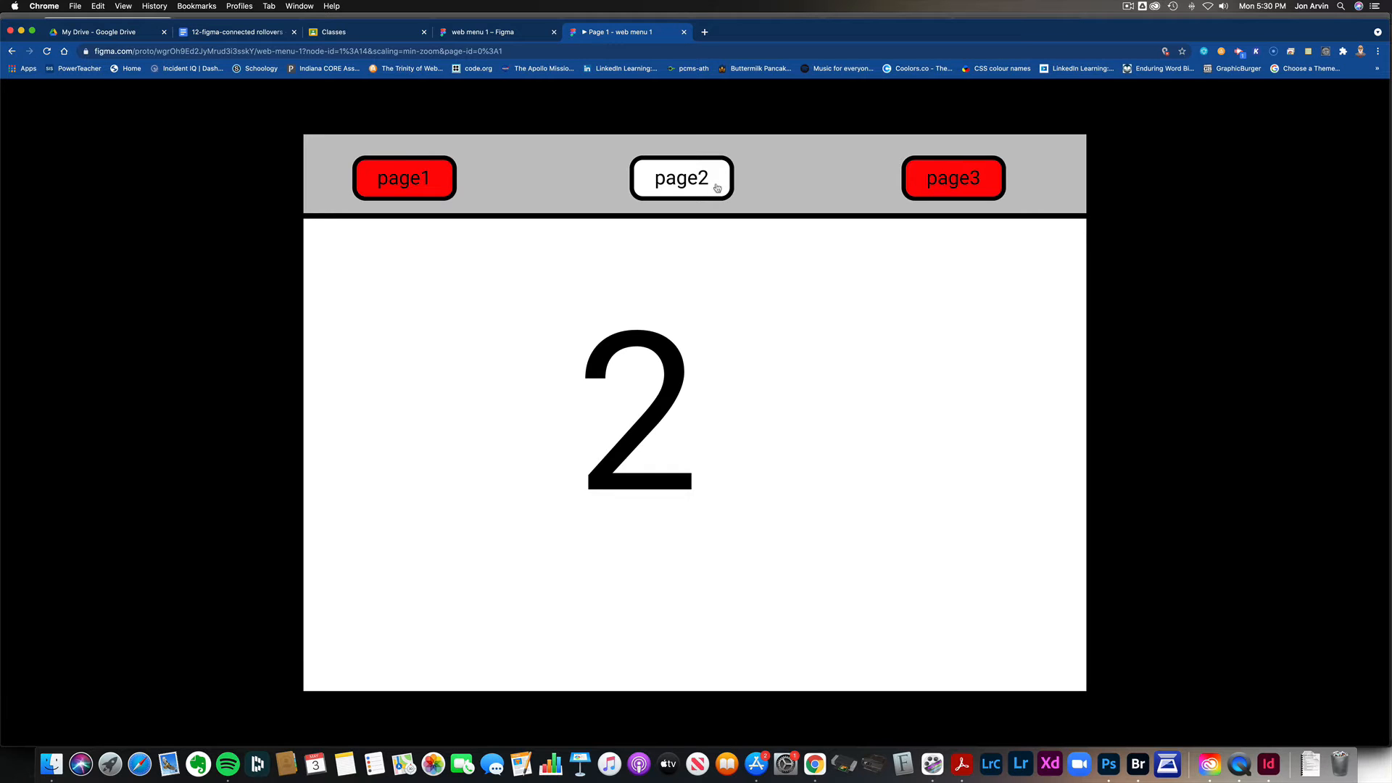
Step: Close the prototype preview and return from the web menu 1 file to the drafts overview
{"action": "left_click", "coordinate": [683, 32]}
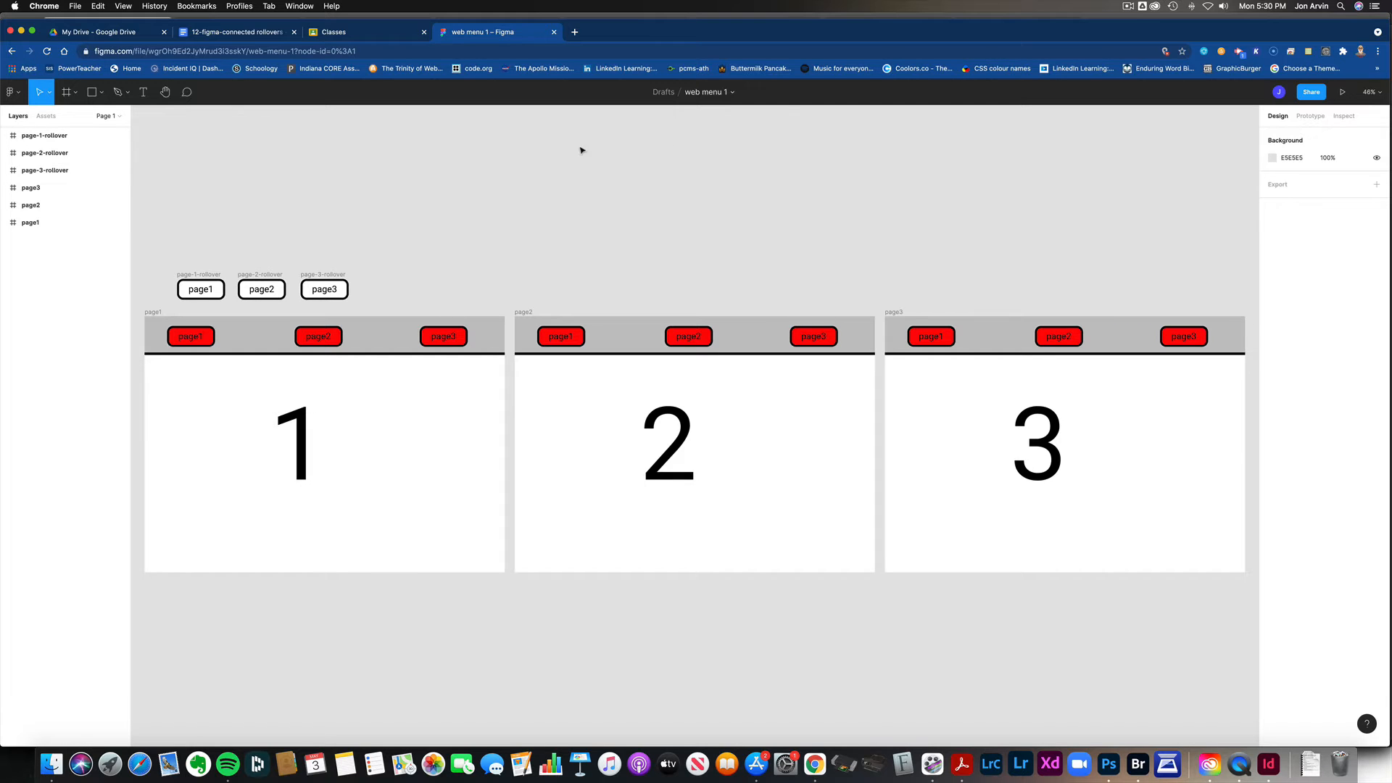
{"action": "left_click", "coordinate": [11, 91]}
{"action": "left_click", "coordinate": [14, 119]}
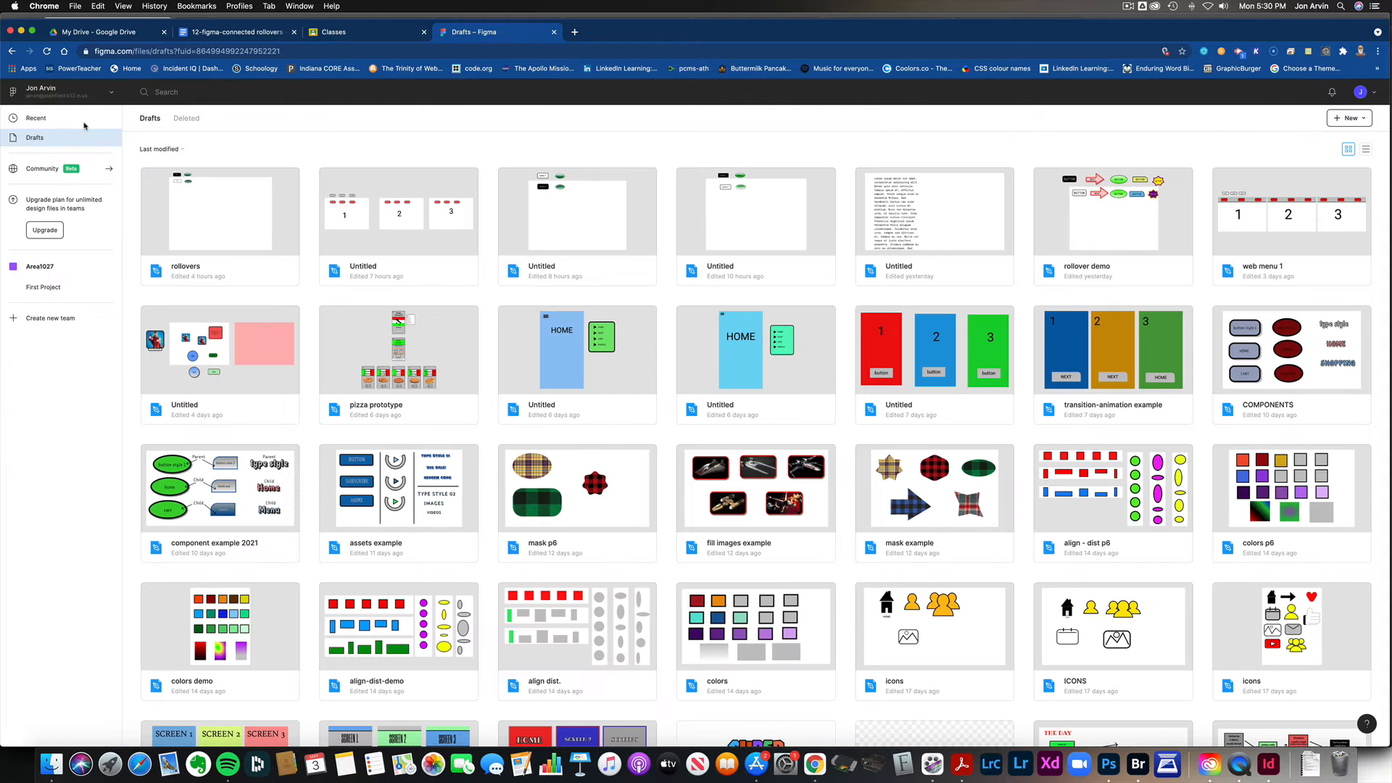
Step: Switch to the connected rollovers PDF in Acrobat and review the sections on creating the frames, buttons and rollovers
{"action": "left_click", "coordinate": [962, 763]}
{"action": "scroll", "coordinate": [601, 448], "scroll_direction": "down", "scroll_amount": 5}
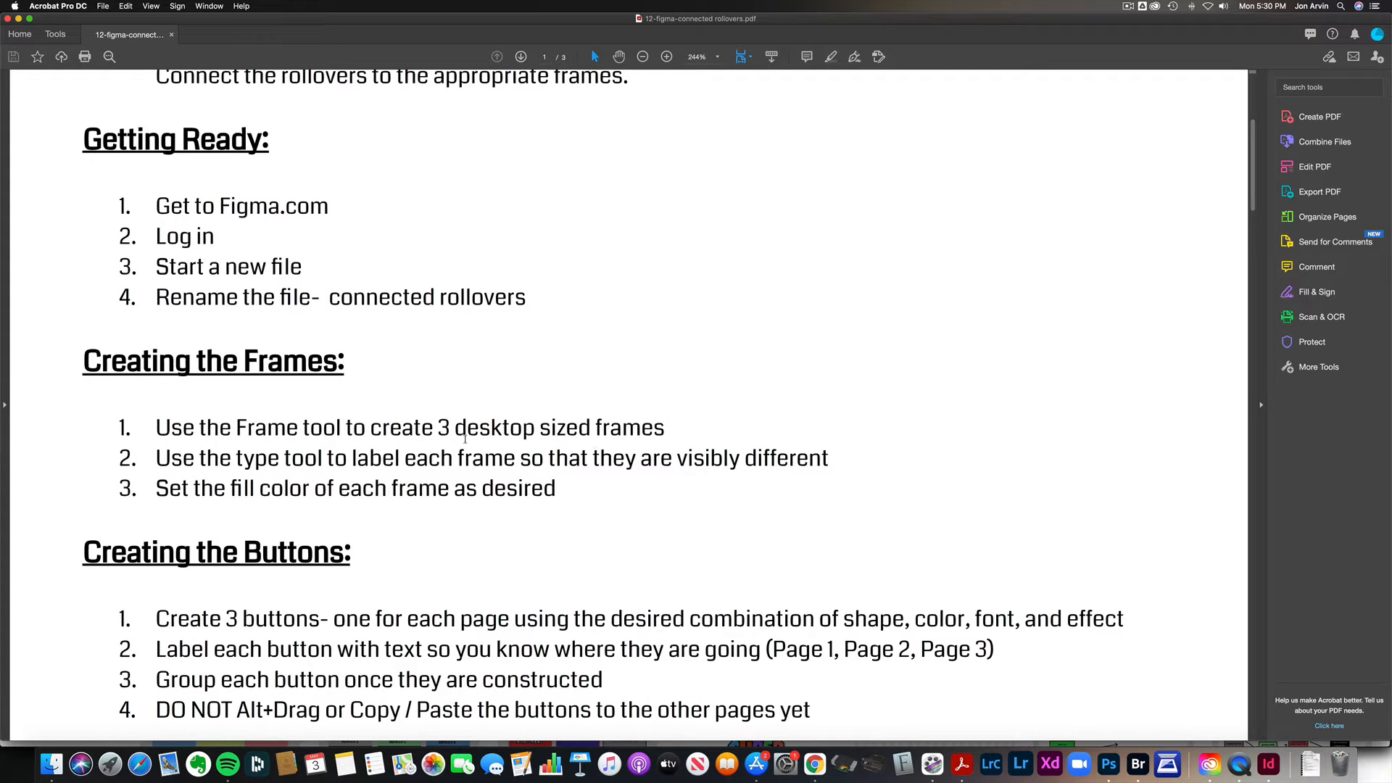
{"action": "scroll", "coordinate": [453, 439], "scroll_direction": "down", "scroll_amount": 2}
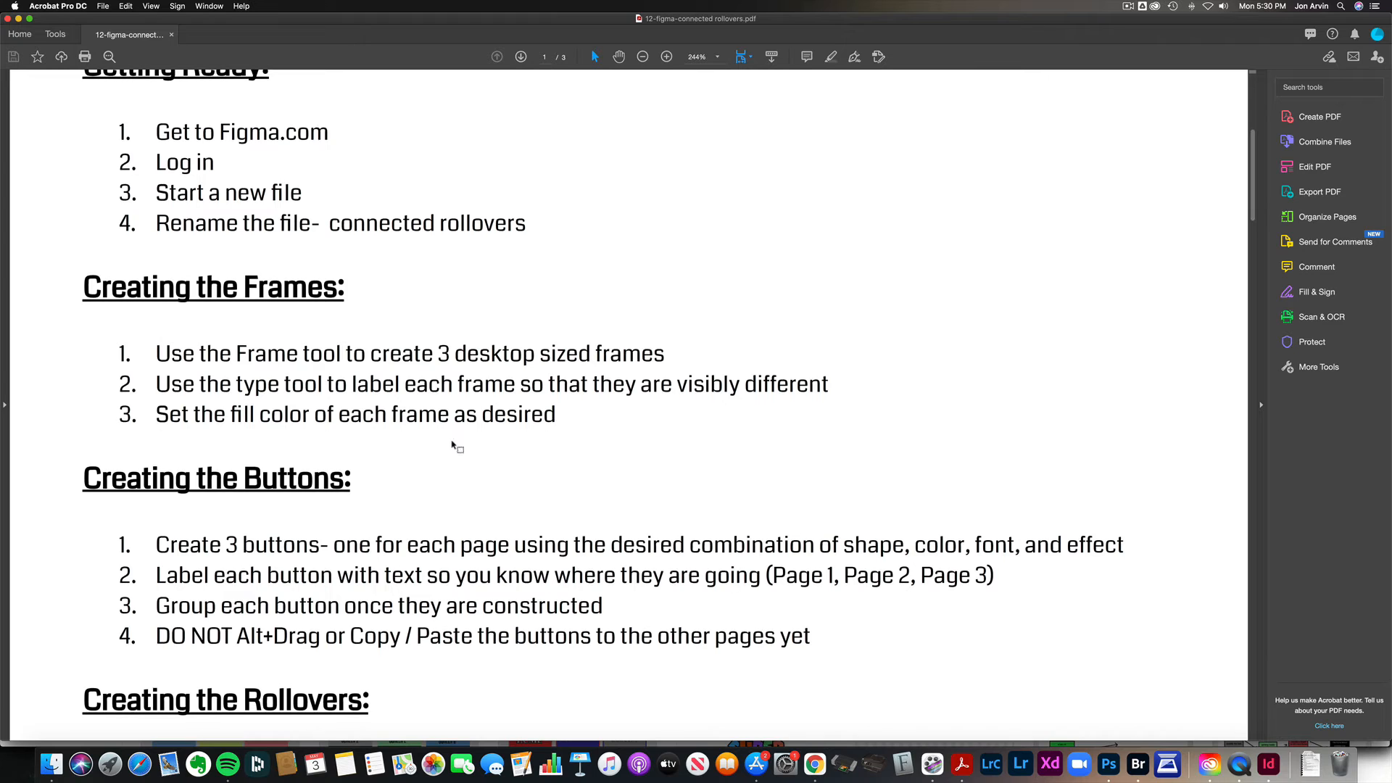
{"action": "left_click_drag", "start_coordinate": [84, 287], "coordinate": [270, 307]}
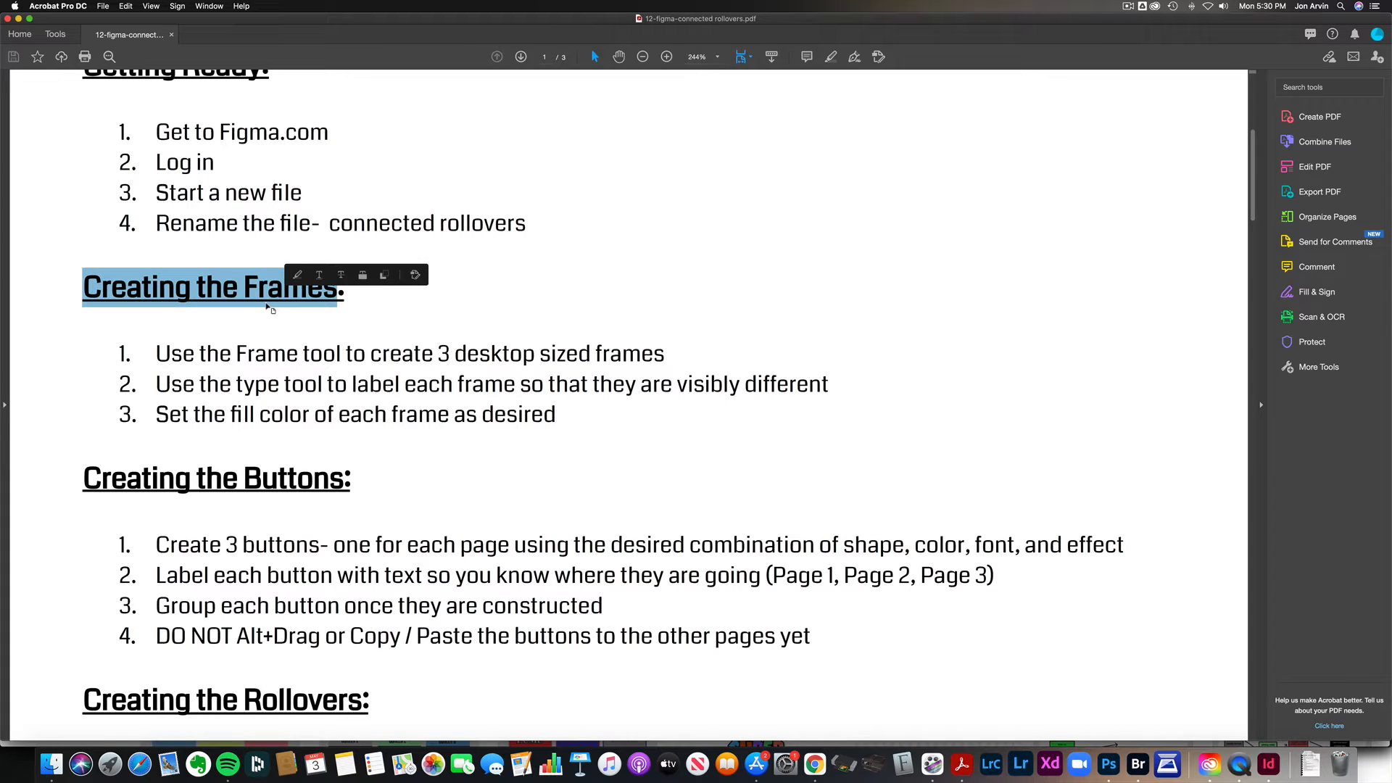
{"action": "left_click_drag", "start_coordinate": [84, 476], "coordinate": [344, 487]}
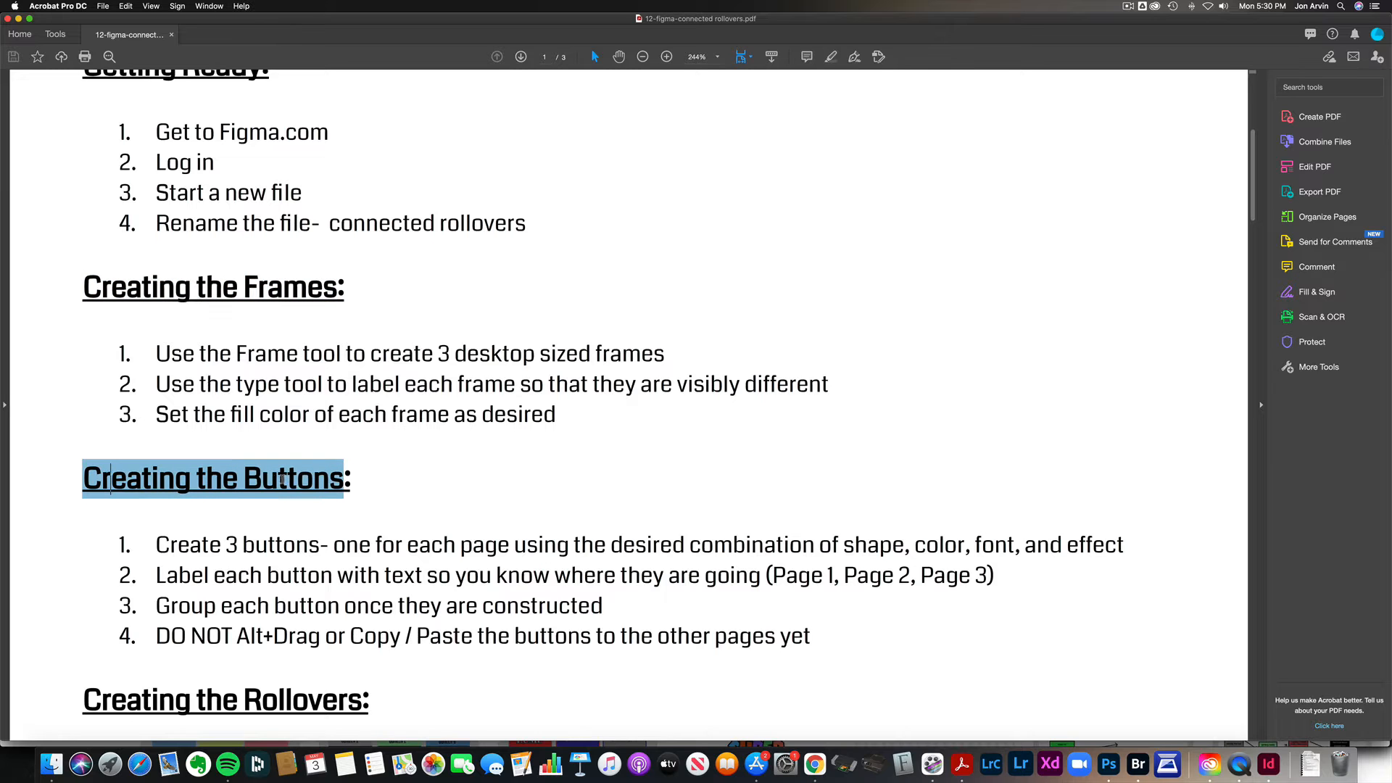
{"action": "scroll", "coordinate": [305, 486], "scroll_direction": "down", "scroll_amount": 8}
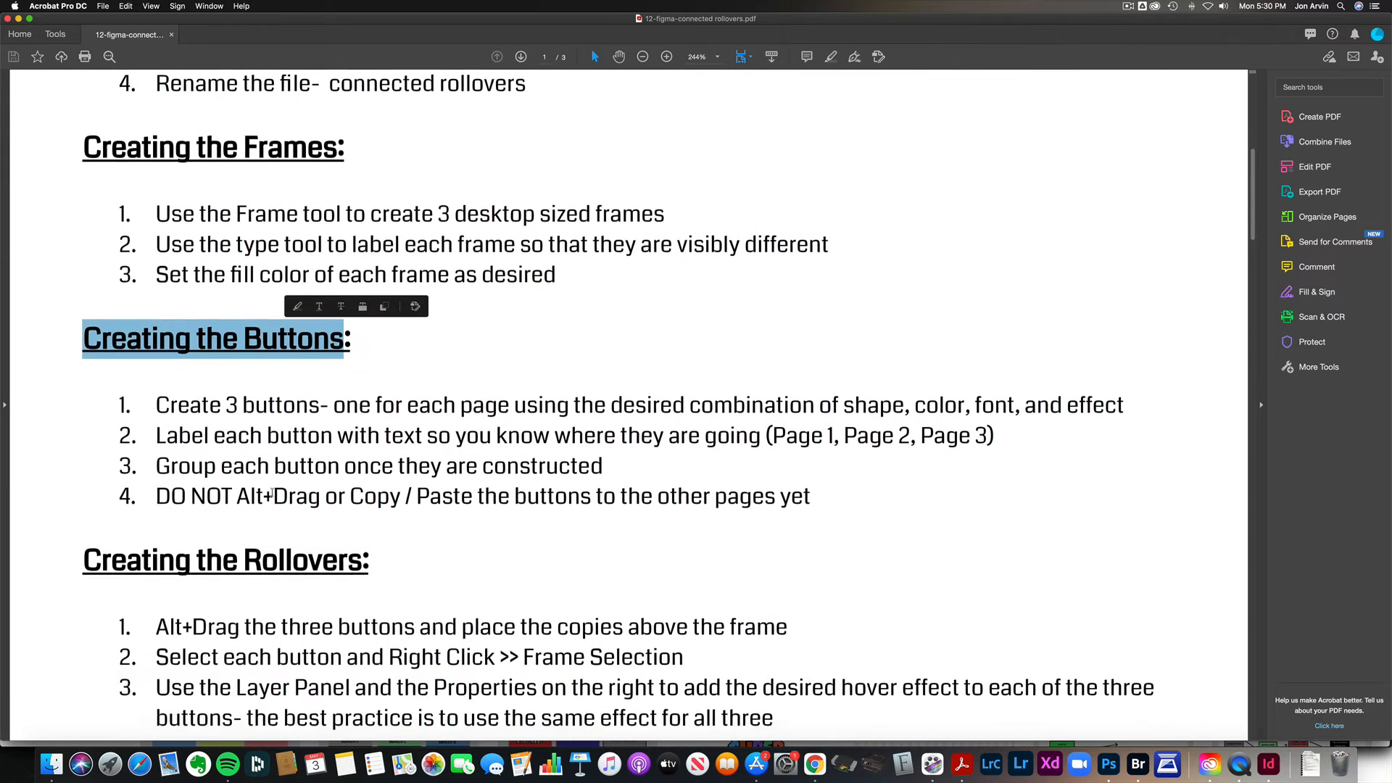
{"action": "left_click_drag", "start_coordinate": [83, 426], "coordinate": [374, 433]}
{"action": "scroll", "coordinate": [375, 439], "scroll_direction": "down", "scroll_amount": 10}
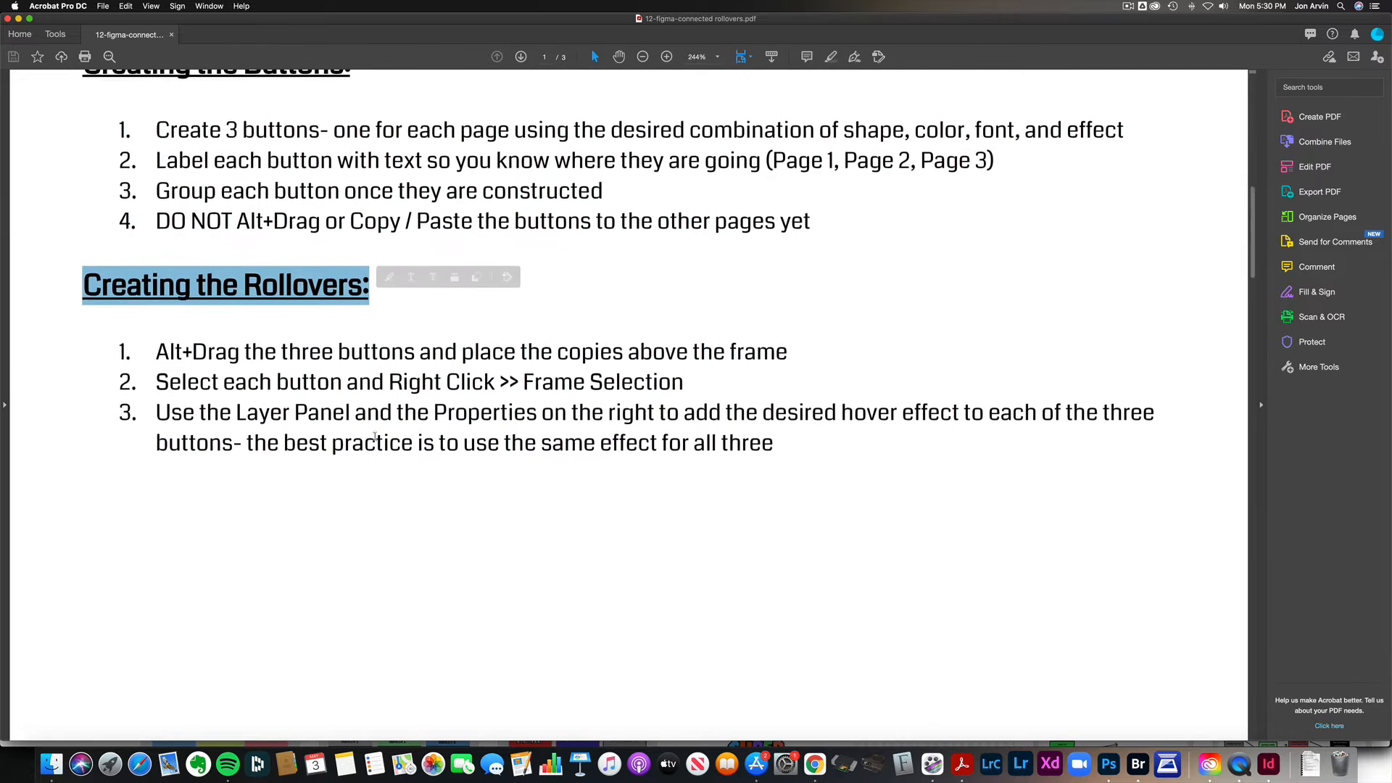
Step: Review the instructions for connecting normal buttons to hover states, linking hover states to pages, and adding the menu to the other pages
{"action": "scroll", "coordinate": [375, 438], "scroll_direction": "down", "scroll_amount": 16}
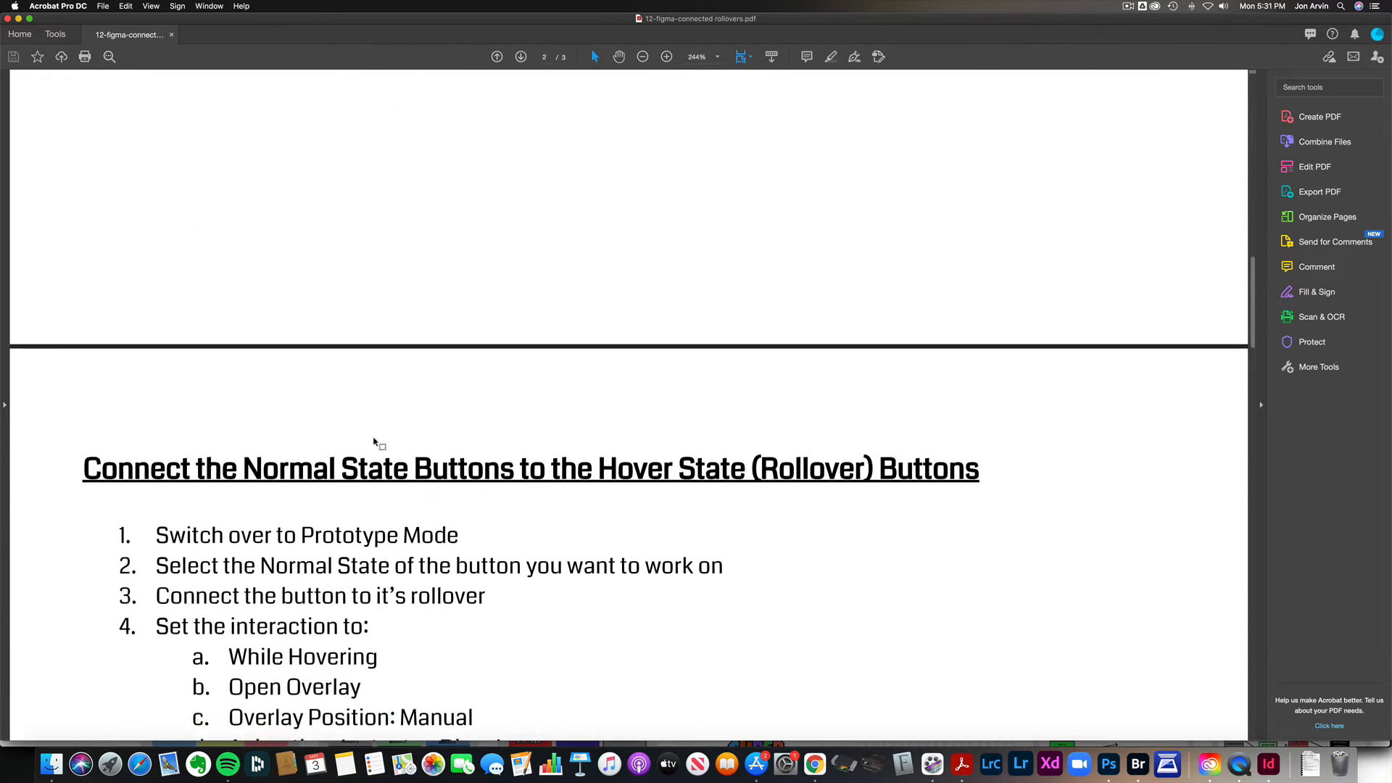
{"action": "scroll", "coordinate": [373, 437], "scroll_direction": "down", "scroll_amount": 4}
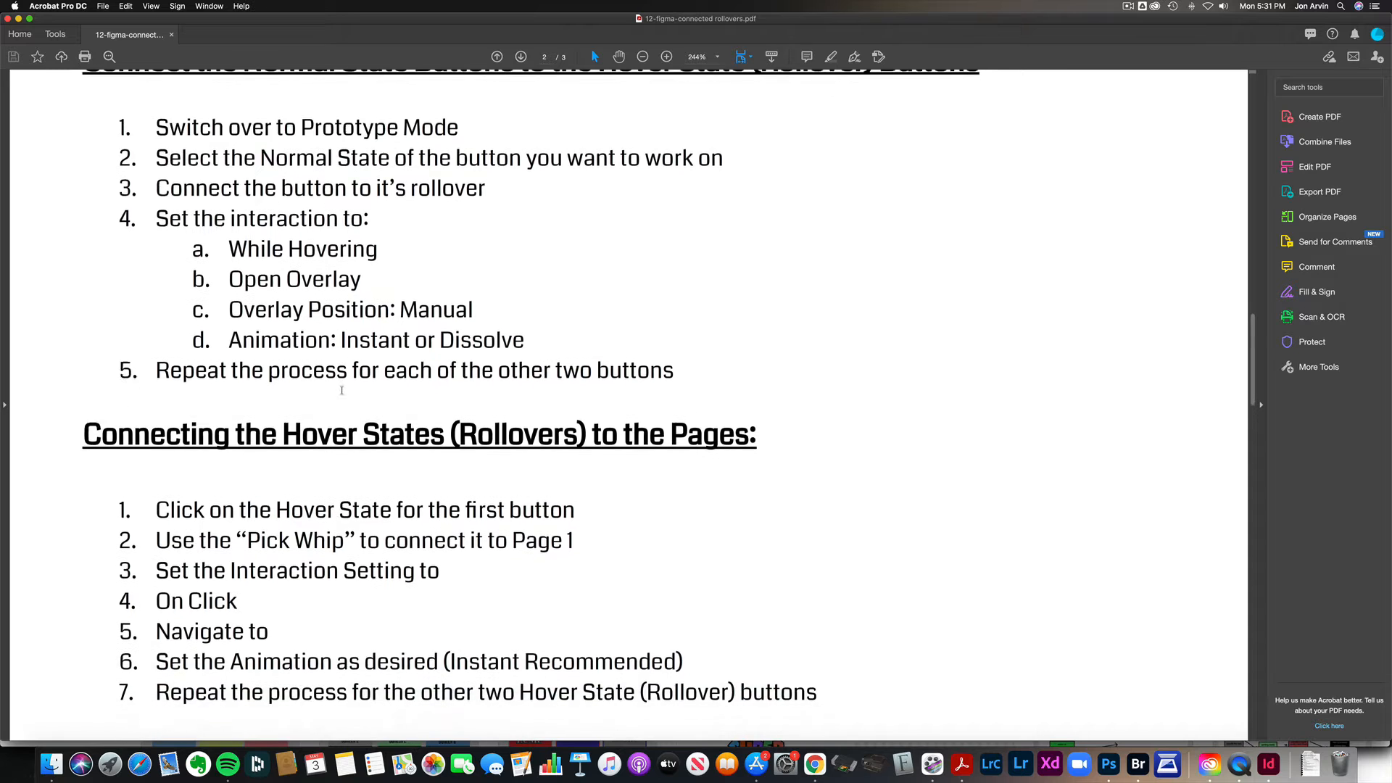
{"action": "scroll", "coordinate": [322, 307], "scroll_direction": "up", "scroll_amount": 11}
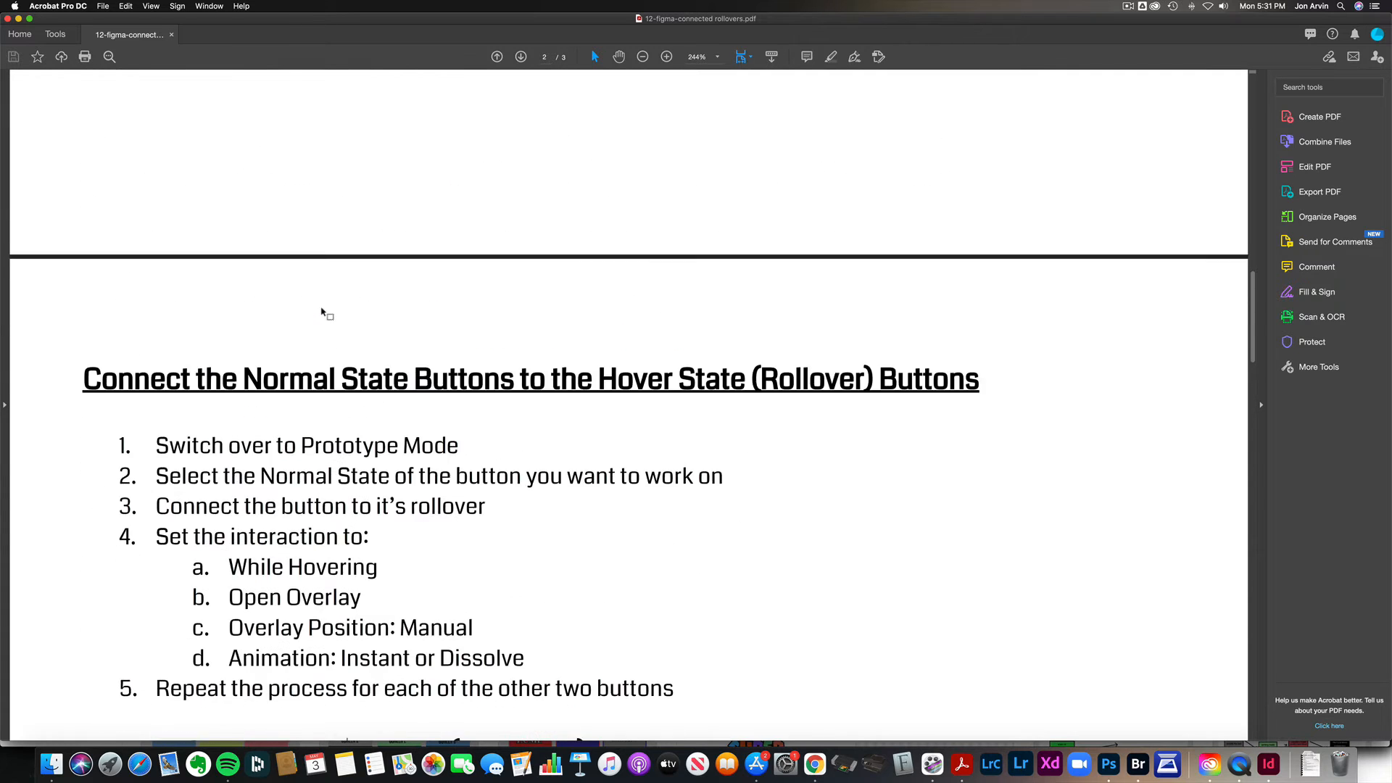
{"action": "left_click_drag", "start_coordinate": [245, 442], "coordinate": [816, 456]}
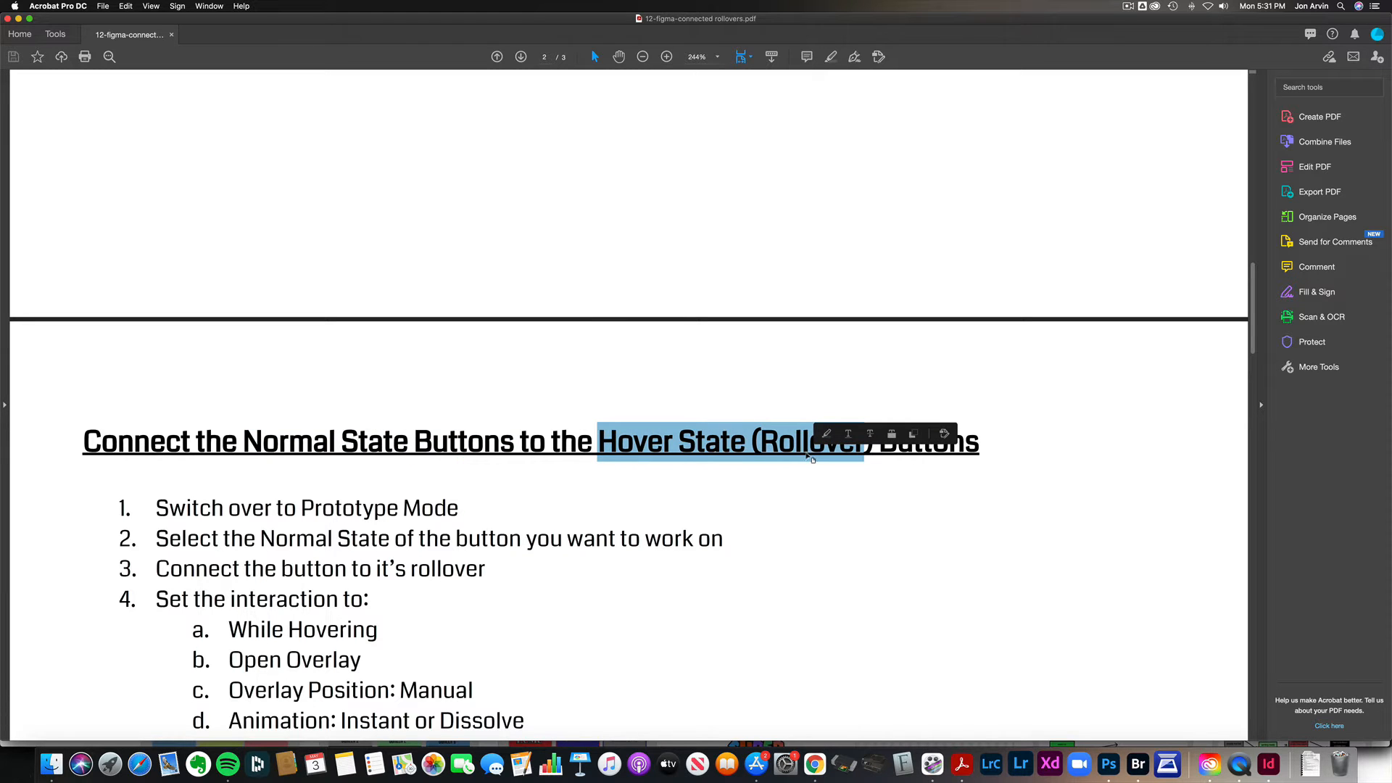
{"action": "scroll", "coordinate": [708, 461], "scroll_direction": "down", "scroll_amount": 5}
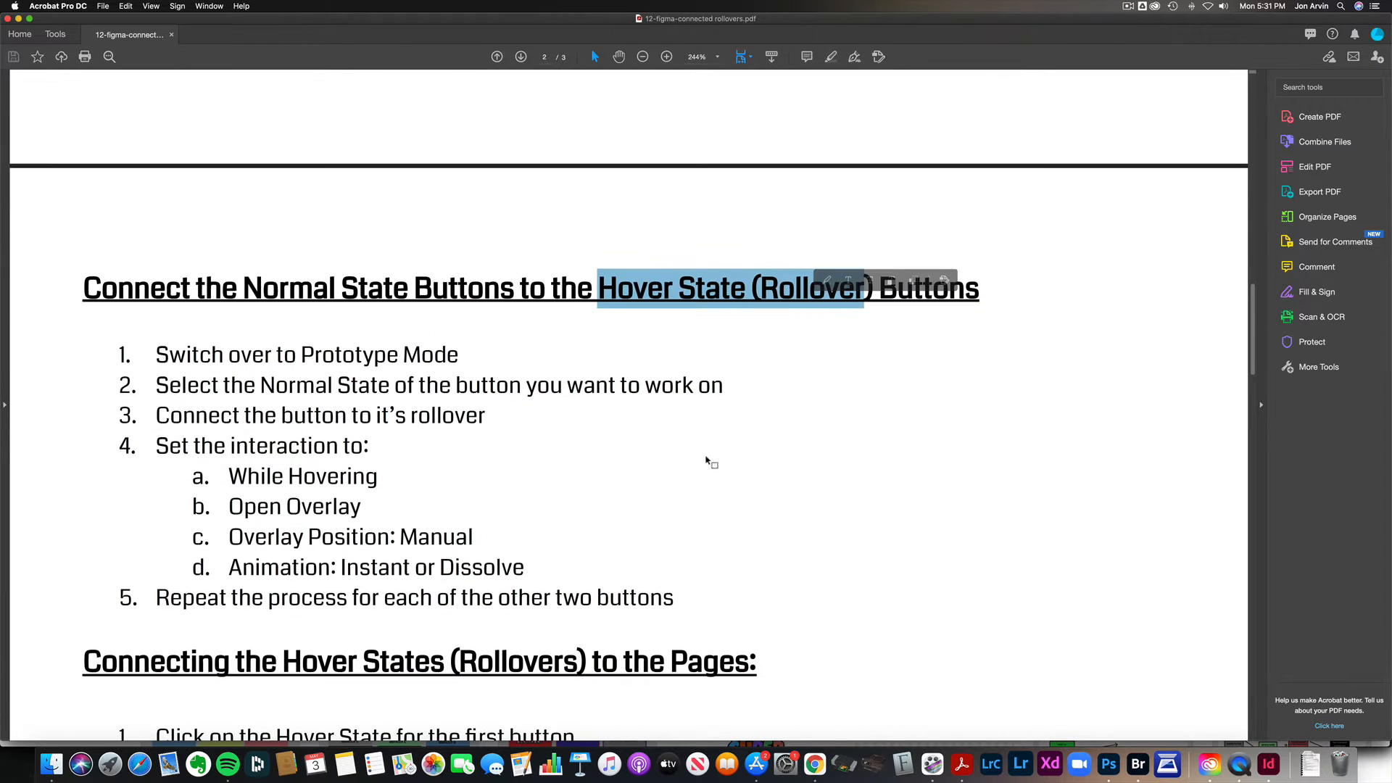
{"action": "scroll", "coordinate": [708, 462], "scroll_direction": "down", "scroll_amount": 5}
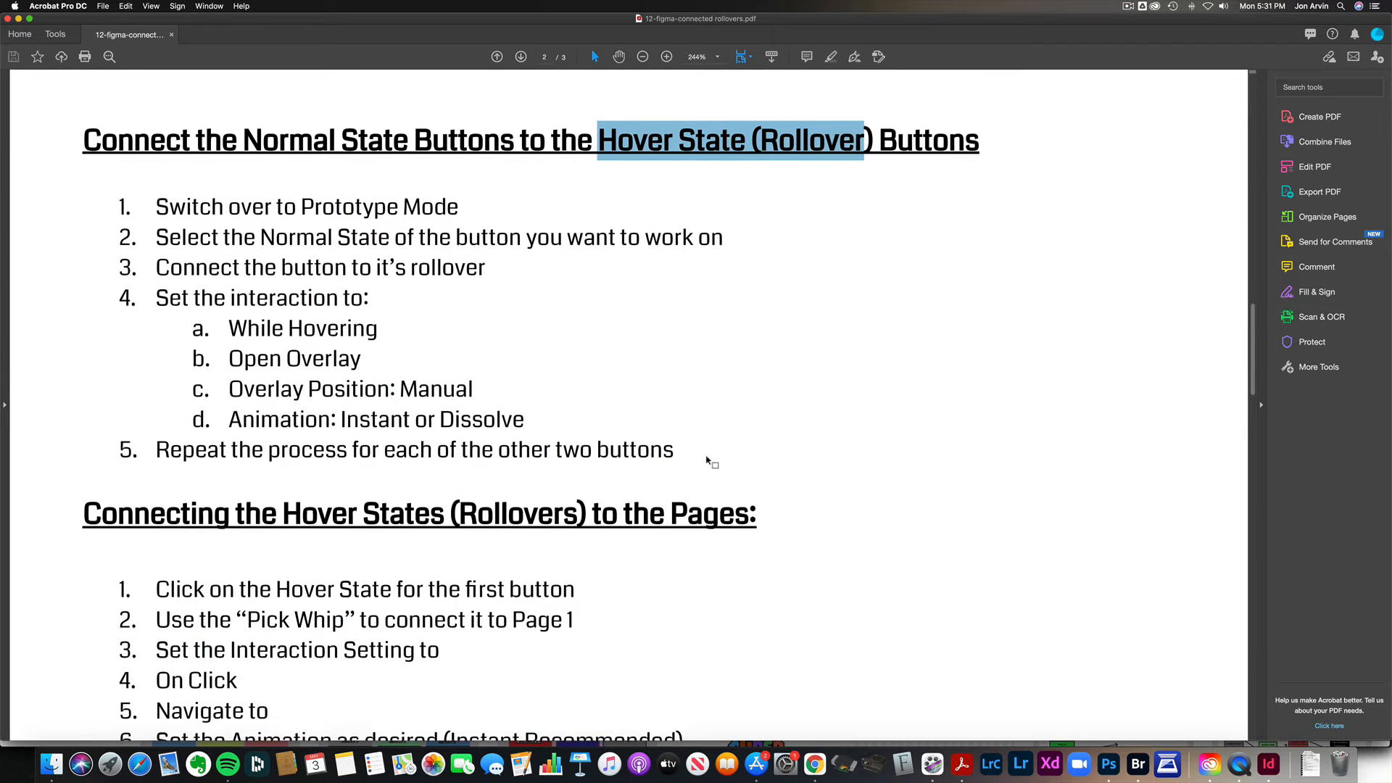
{"action": "scroll", "coordinate": [708, 462], "scroll_direction": "down", "scroll_amount": 3}
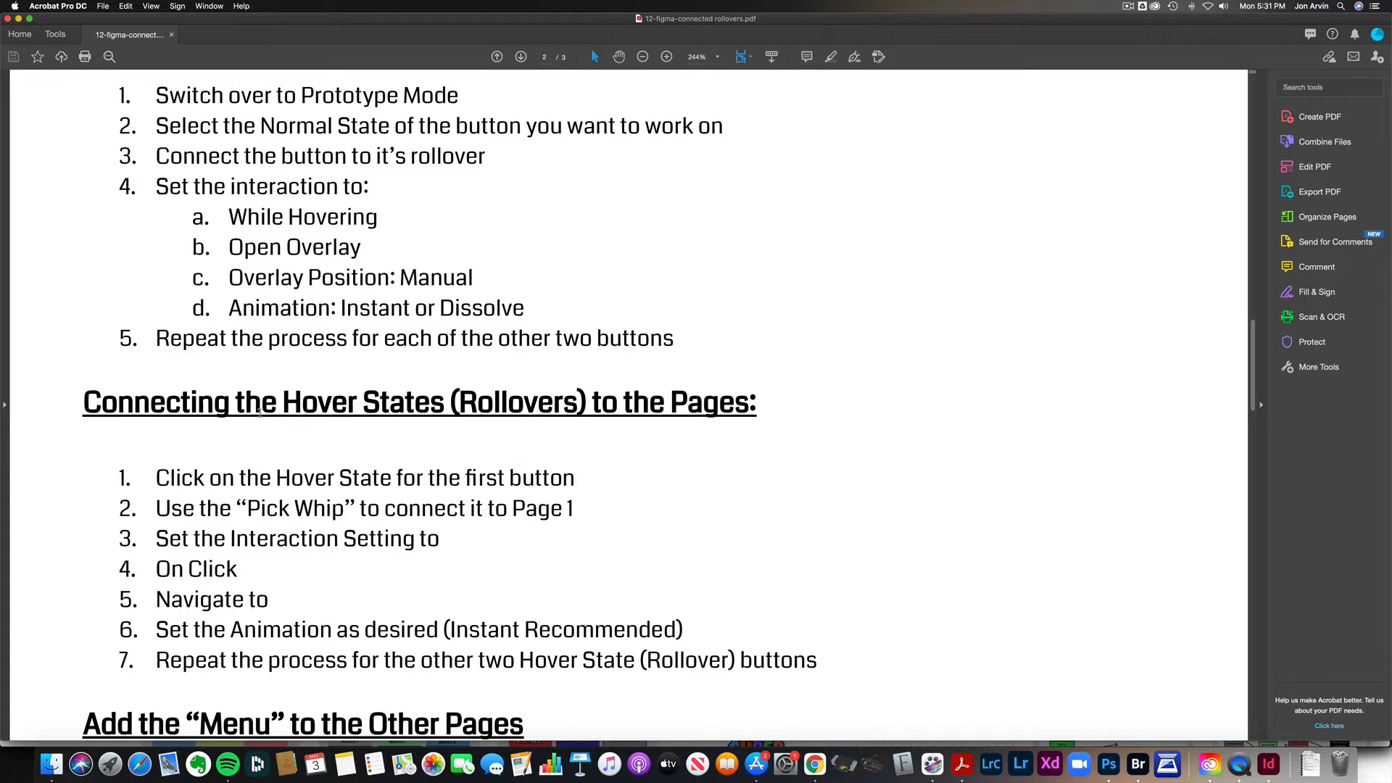
{"action": "left_click_drag", "start_coordinate": [280, 407], "coordinate": [459, 409]}
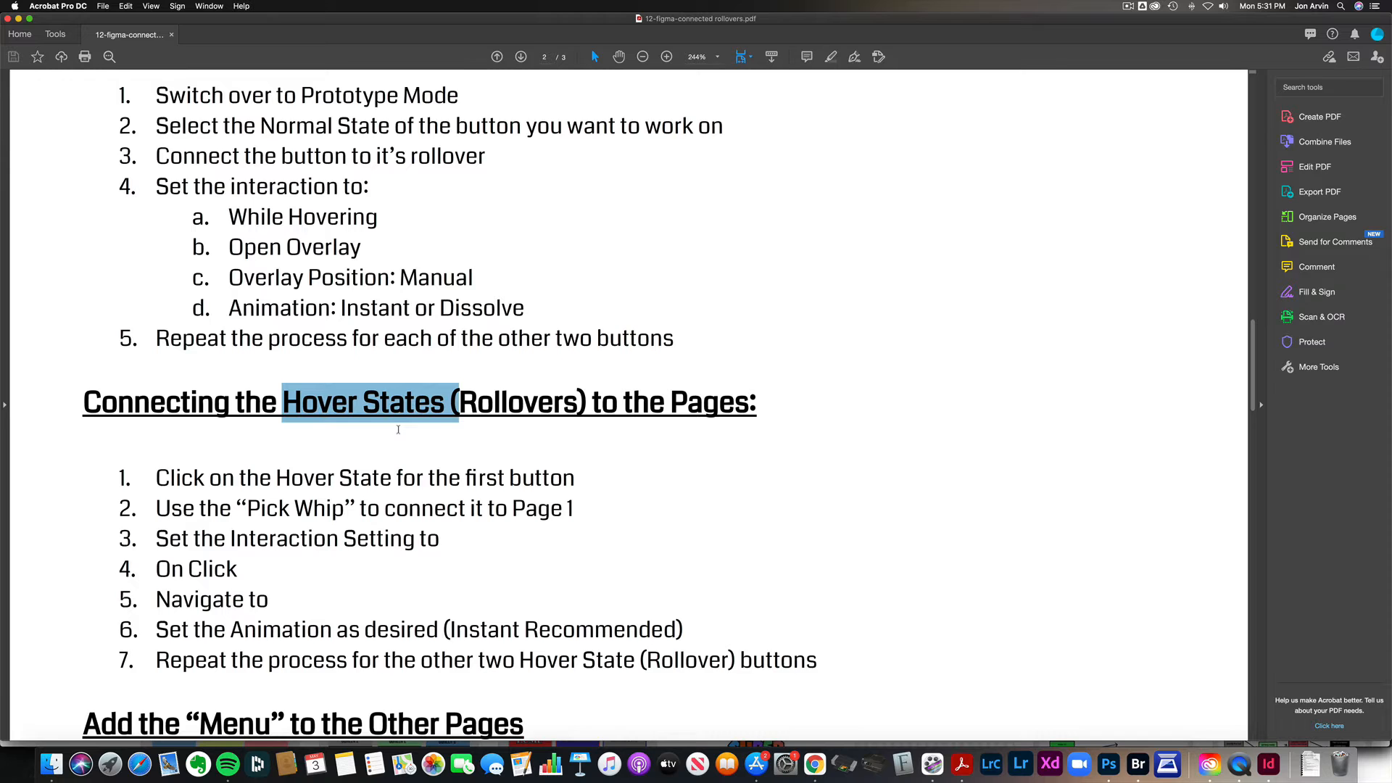
{"action": "scroll", "coordinate": [398, 430], "scroll_direction": "down", "scroll_amount": 5}
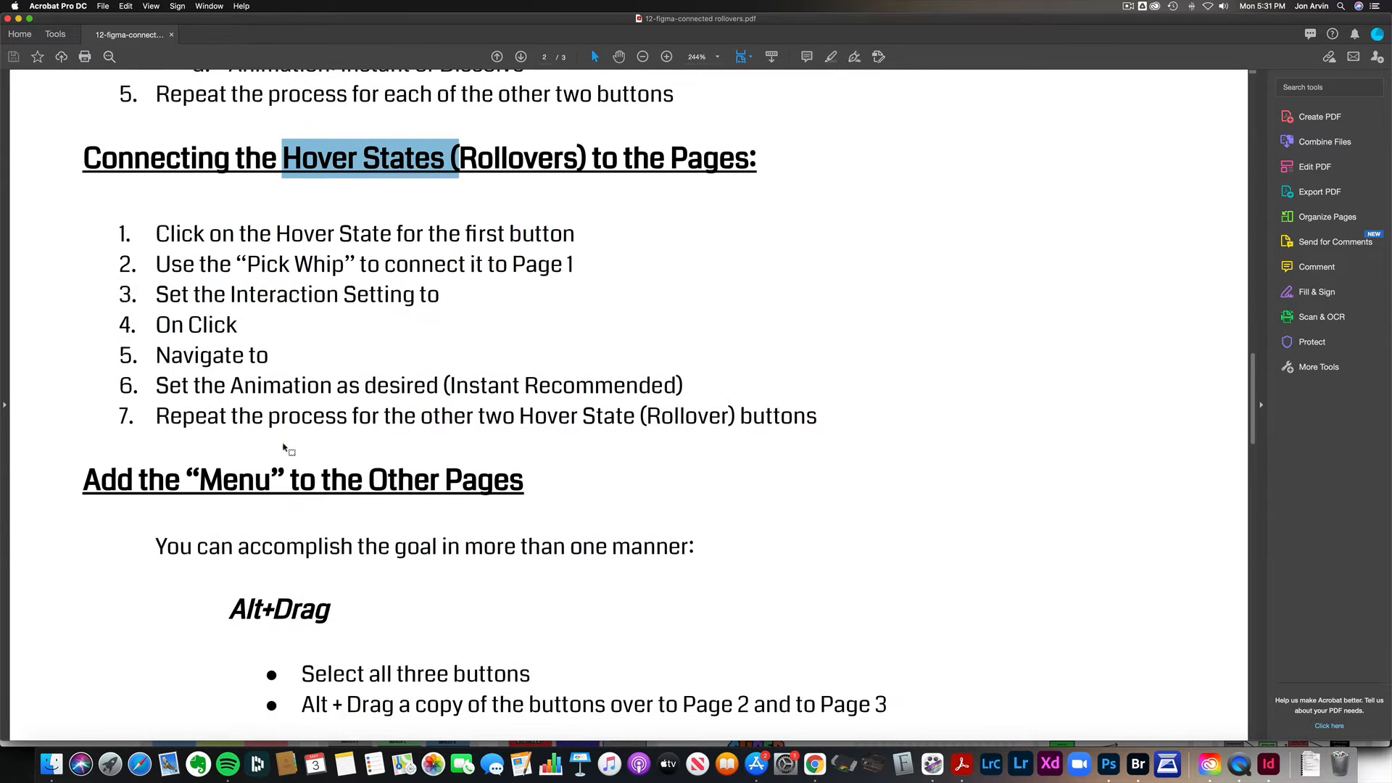
{"action": "left_click_drag", "start_coordinate": [179, 479], "coordinate": [313, 482]}
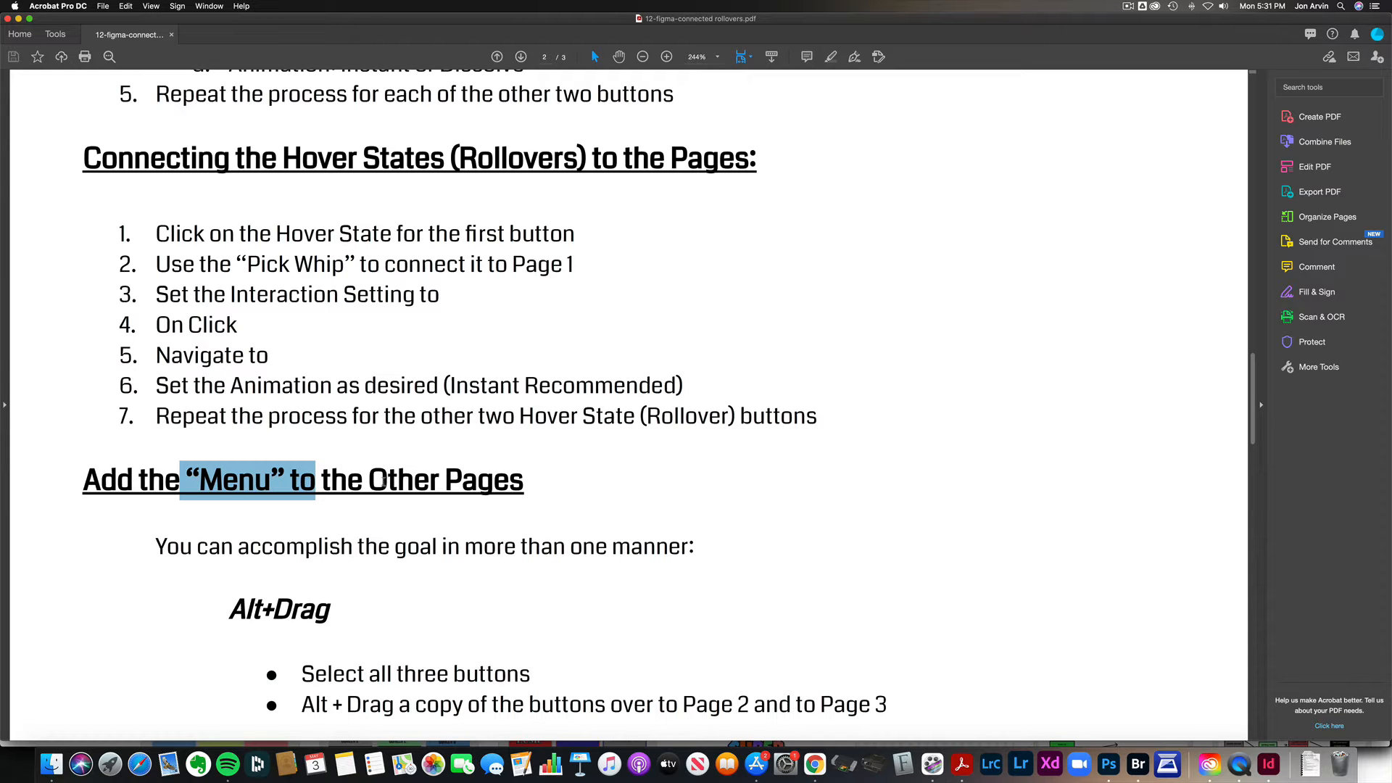
Step: Switch to the Figma drafts, create a new design file and name it "connected buttons"
{"action": "key", "text": "super+Tab"}
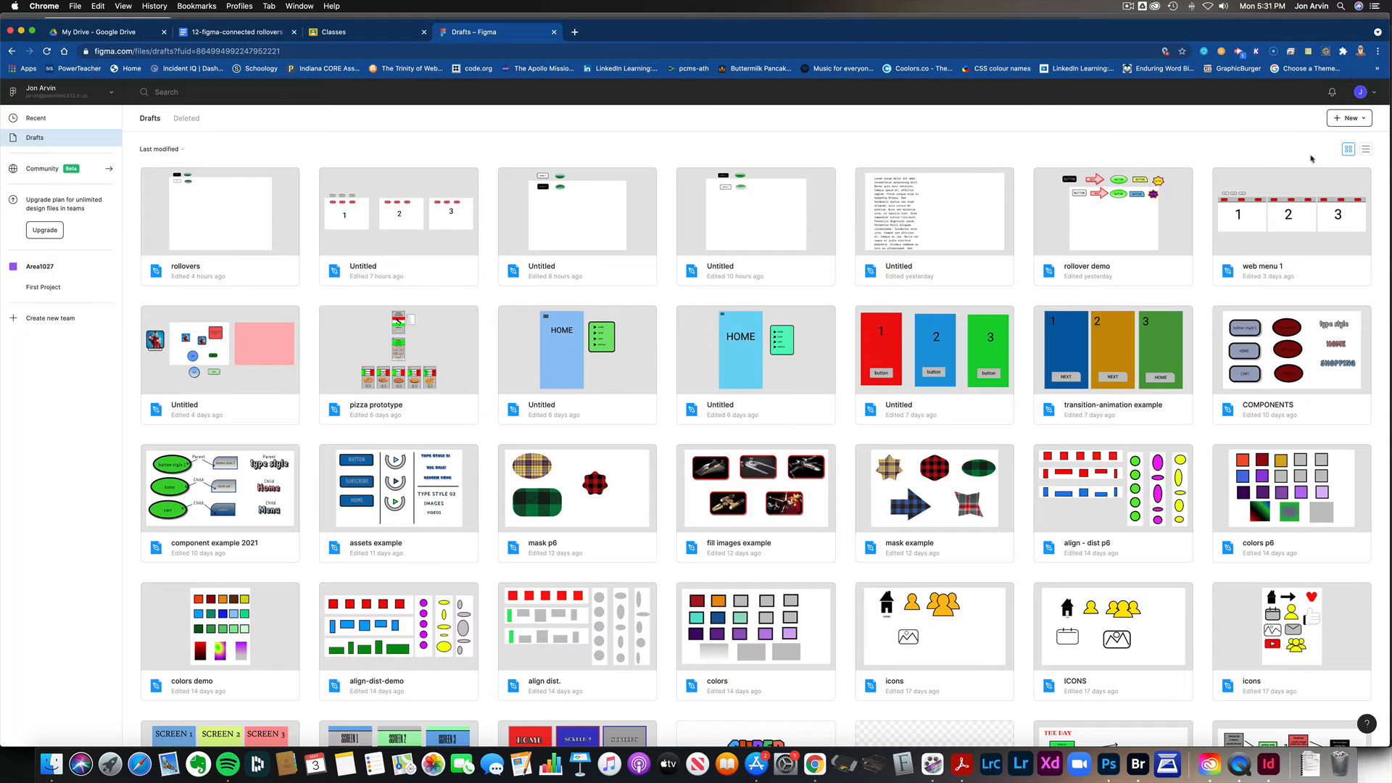
{"action": "left_click", "coordinate": [1348, 118]}
{"action": "left_click", "coordinate": [1319, 140]}
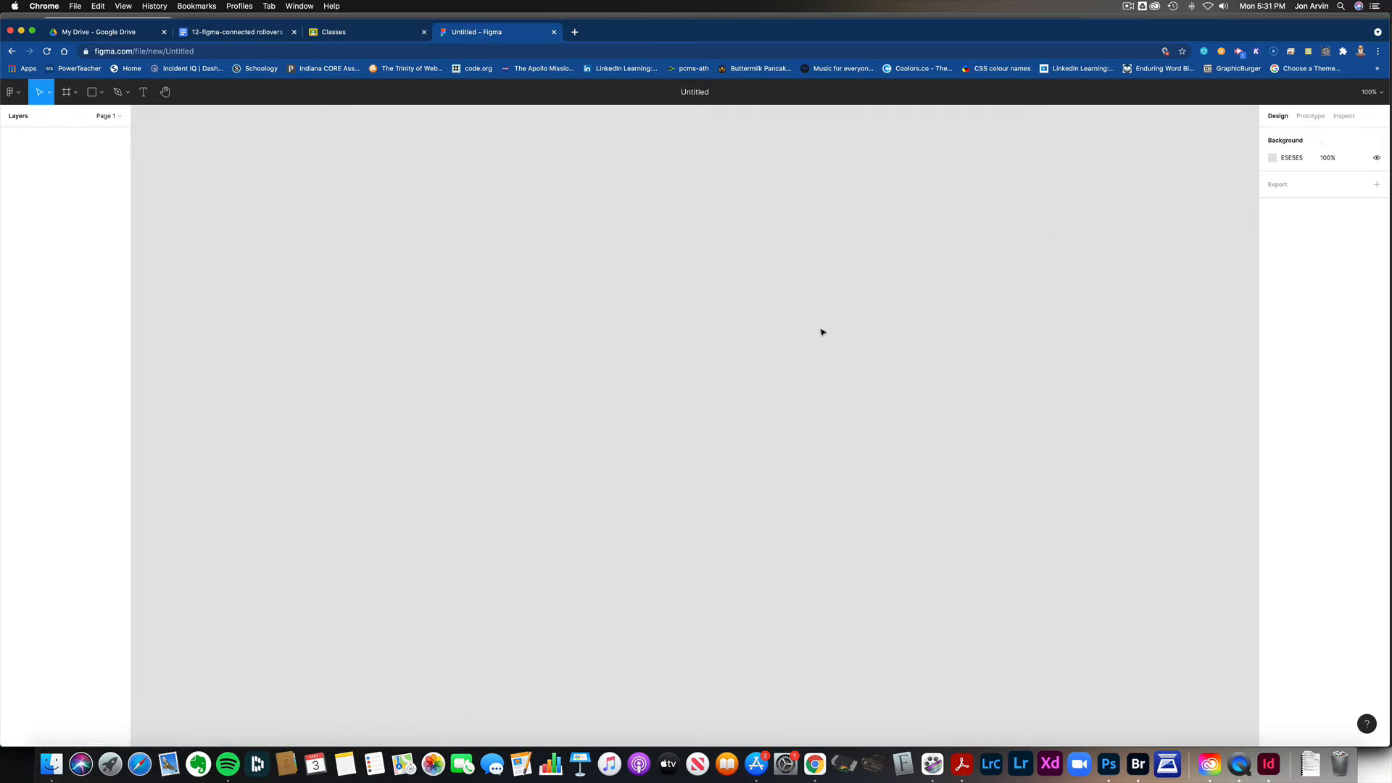
{"action": "left_click", "coordinate": [708, 92]}
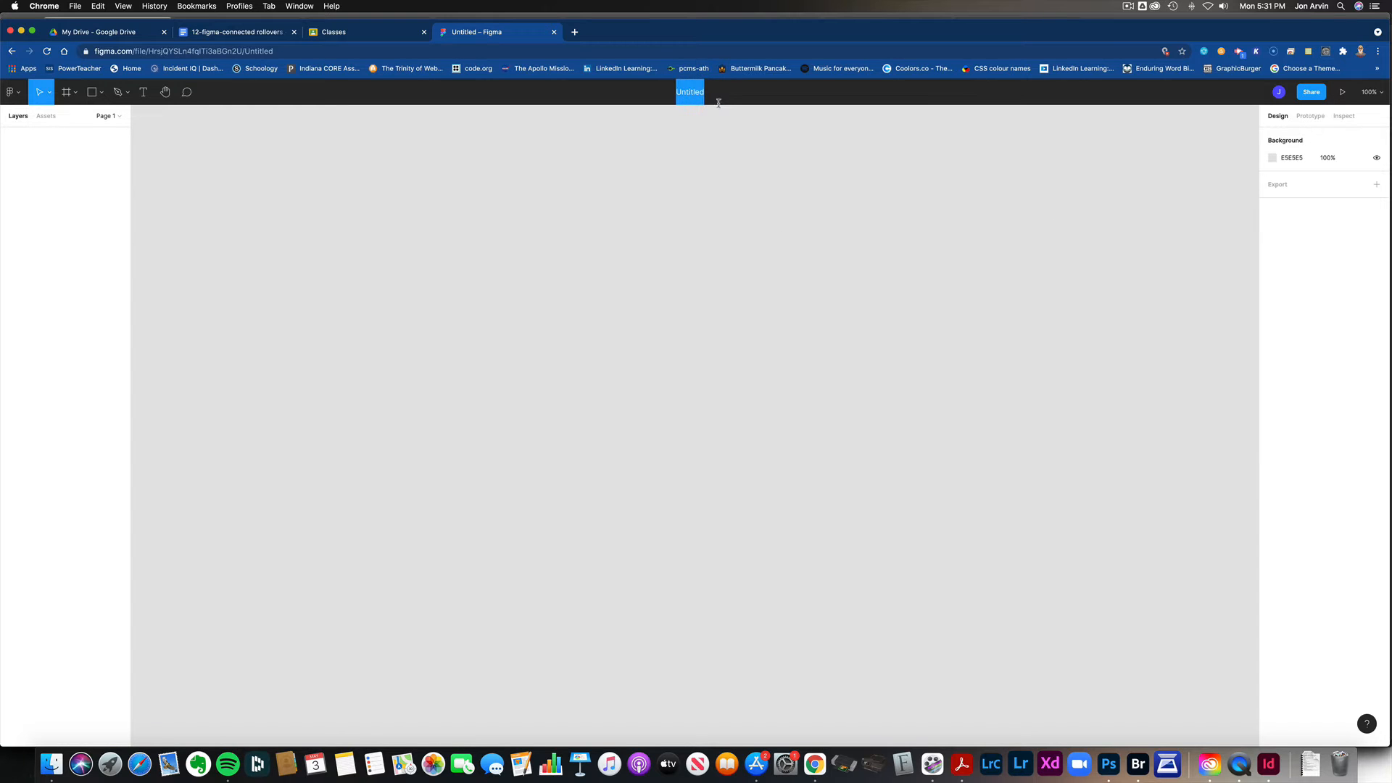
{"action": "type", "text": "connected buttons"}
{"action": "key", "text": "Return"}
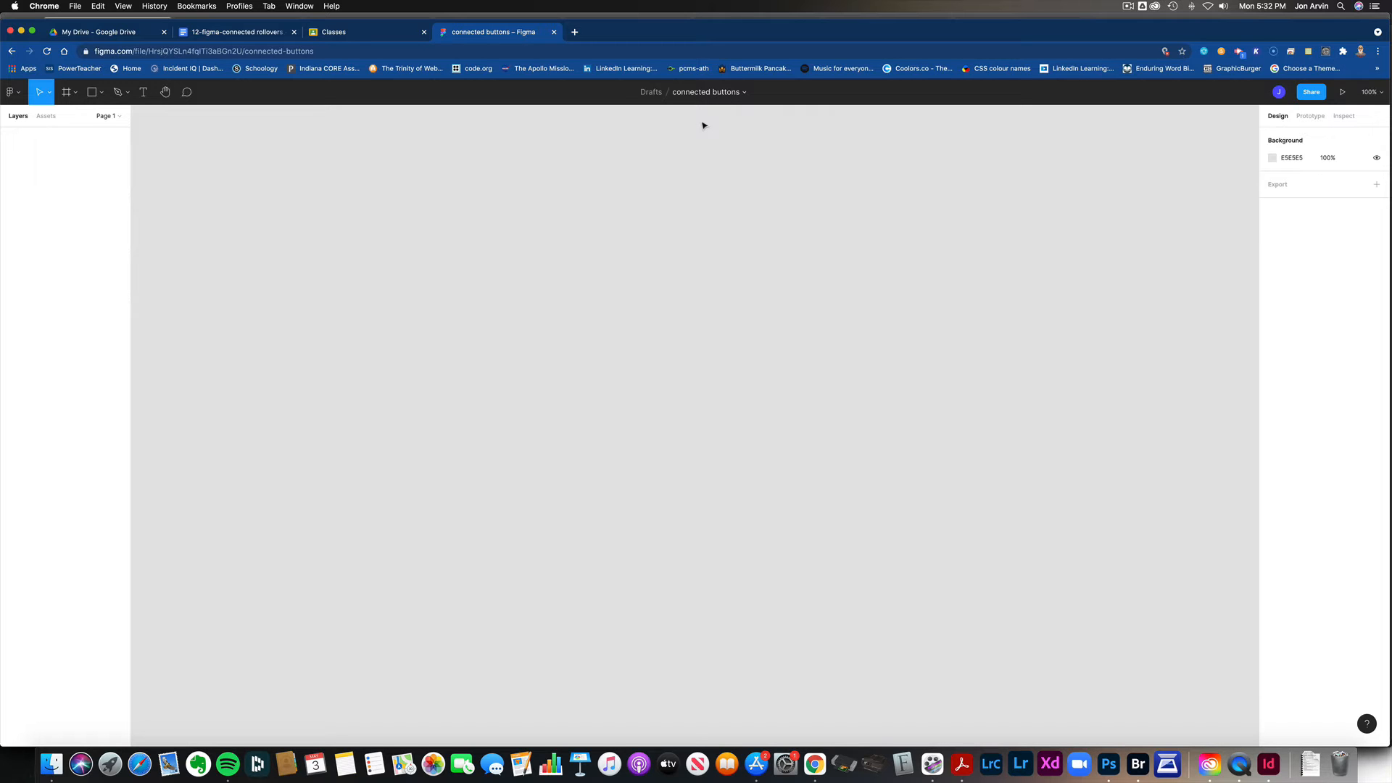
Step: Add a frame to the empty canvas using the Desktop preset, 1440 × 1024
{"action": "key", "text": "f"}
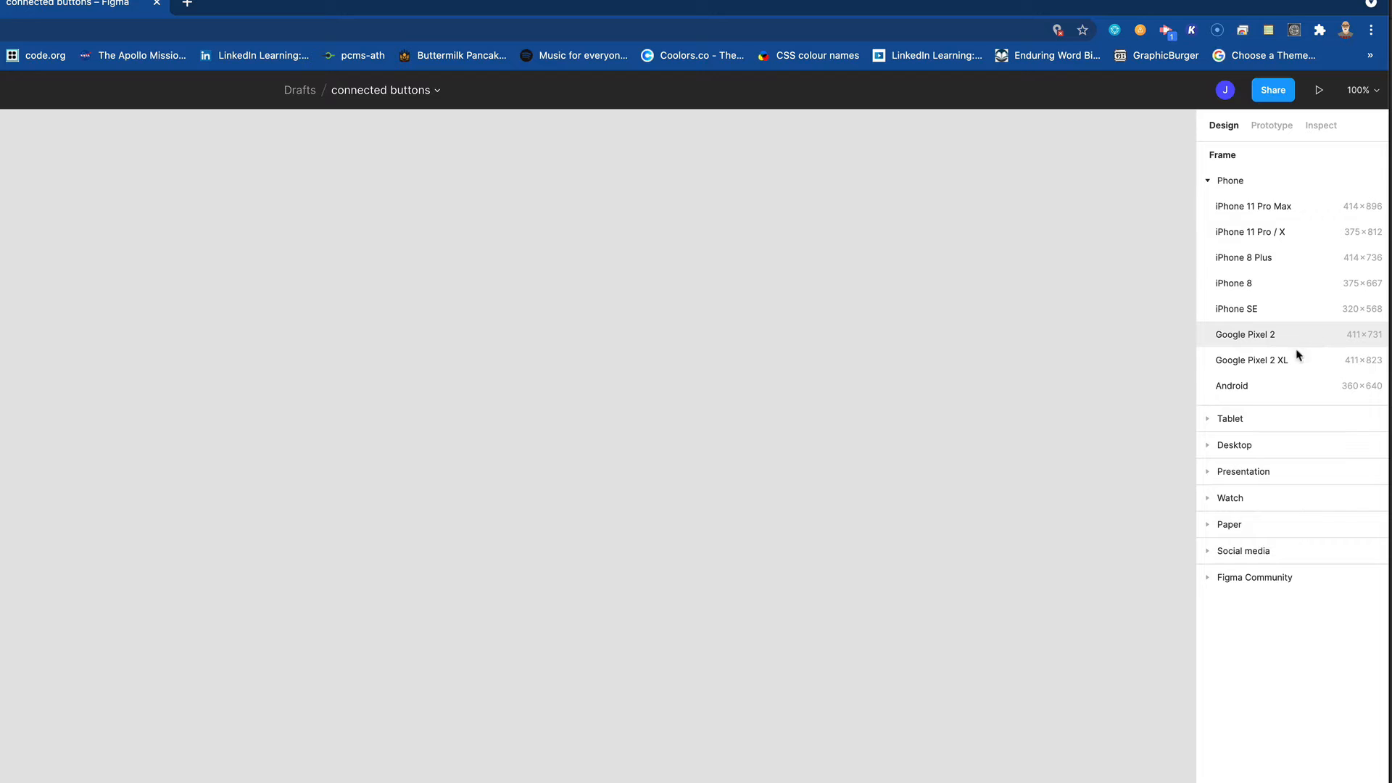
{"action": "left_click", "coordinate": [1228, 447]}
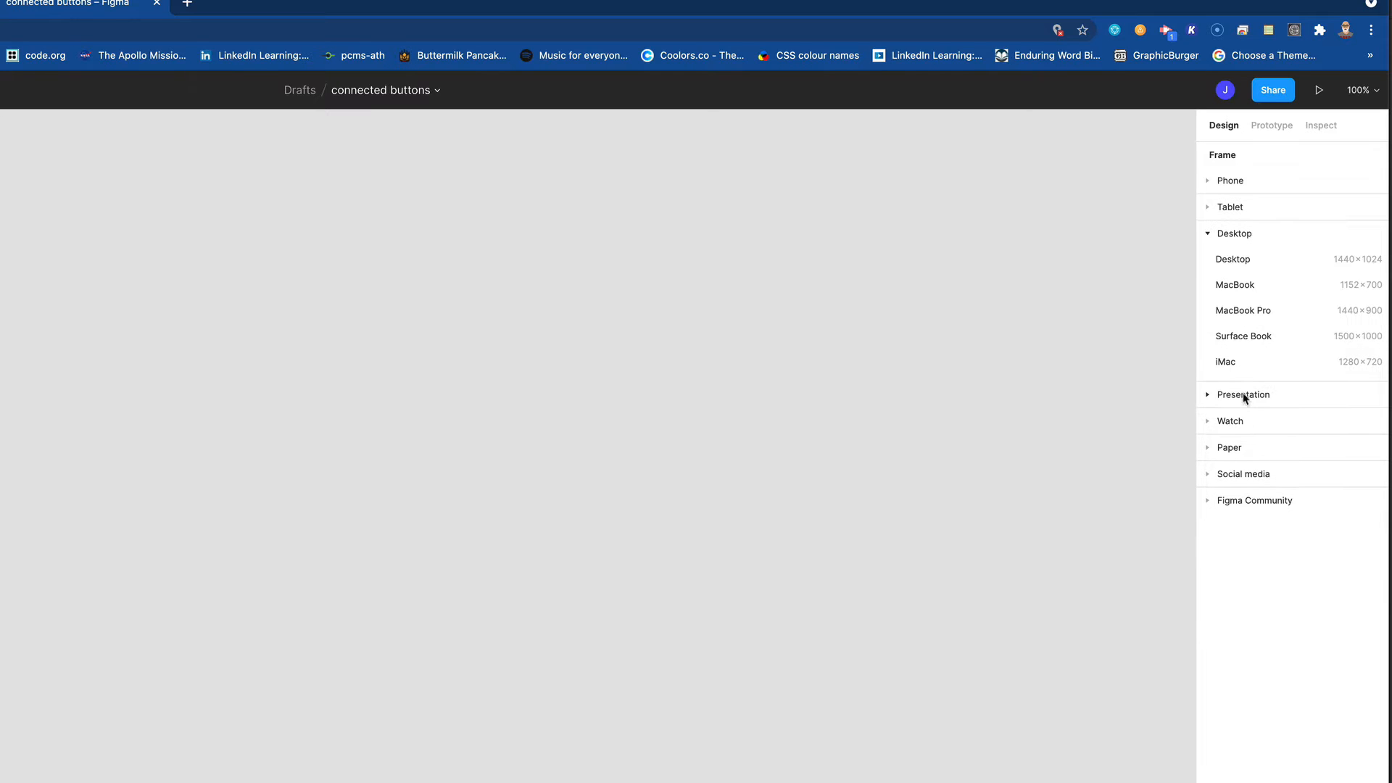
{"action": "left_click", "coordinate": [1225, 259]}
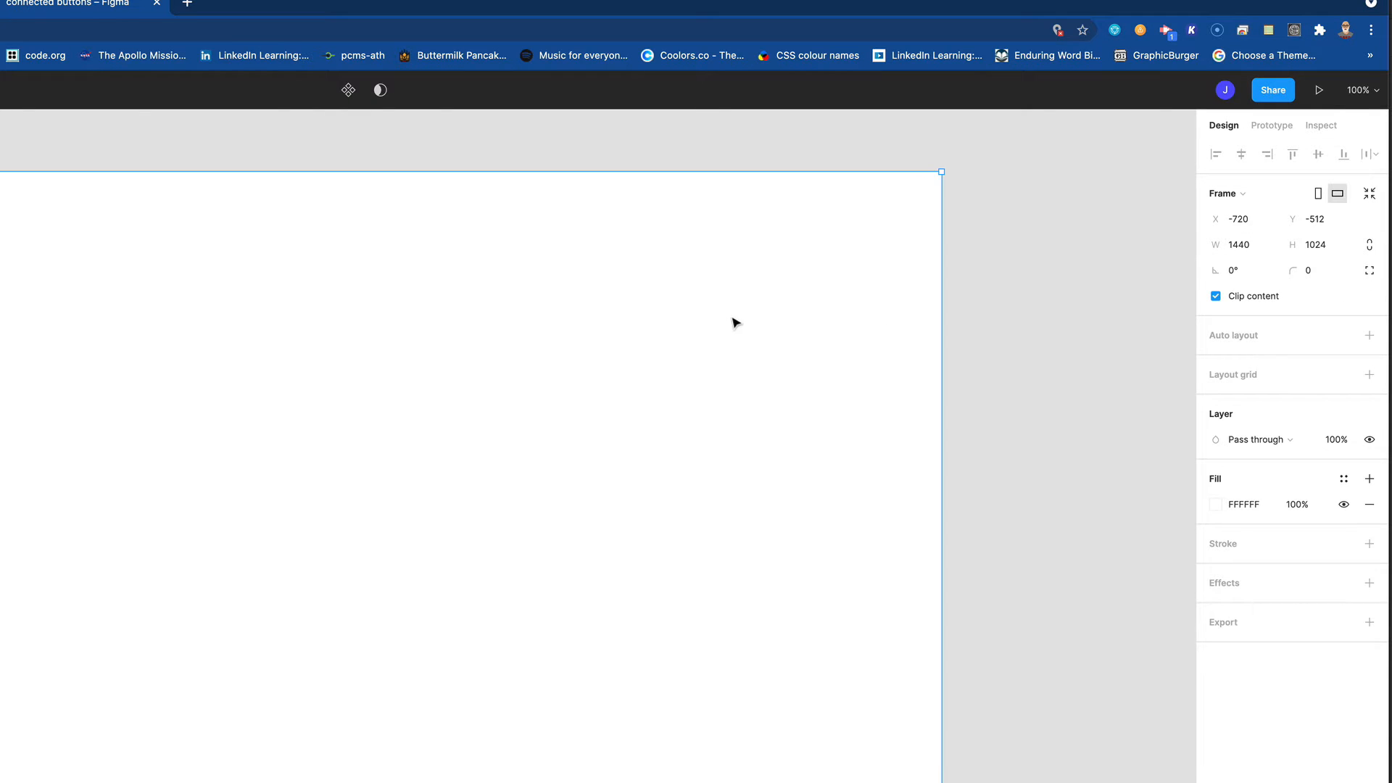
{"action": "scroll", "coordinate": [659, 307], "scroll_direction": "down", "scroll_amount": 5}
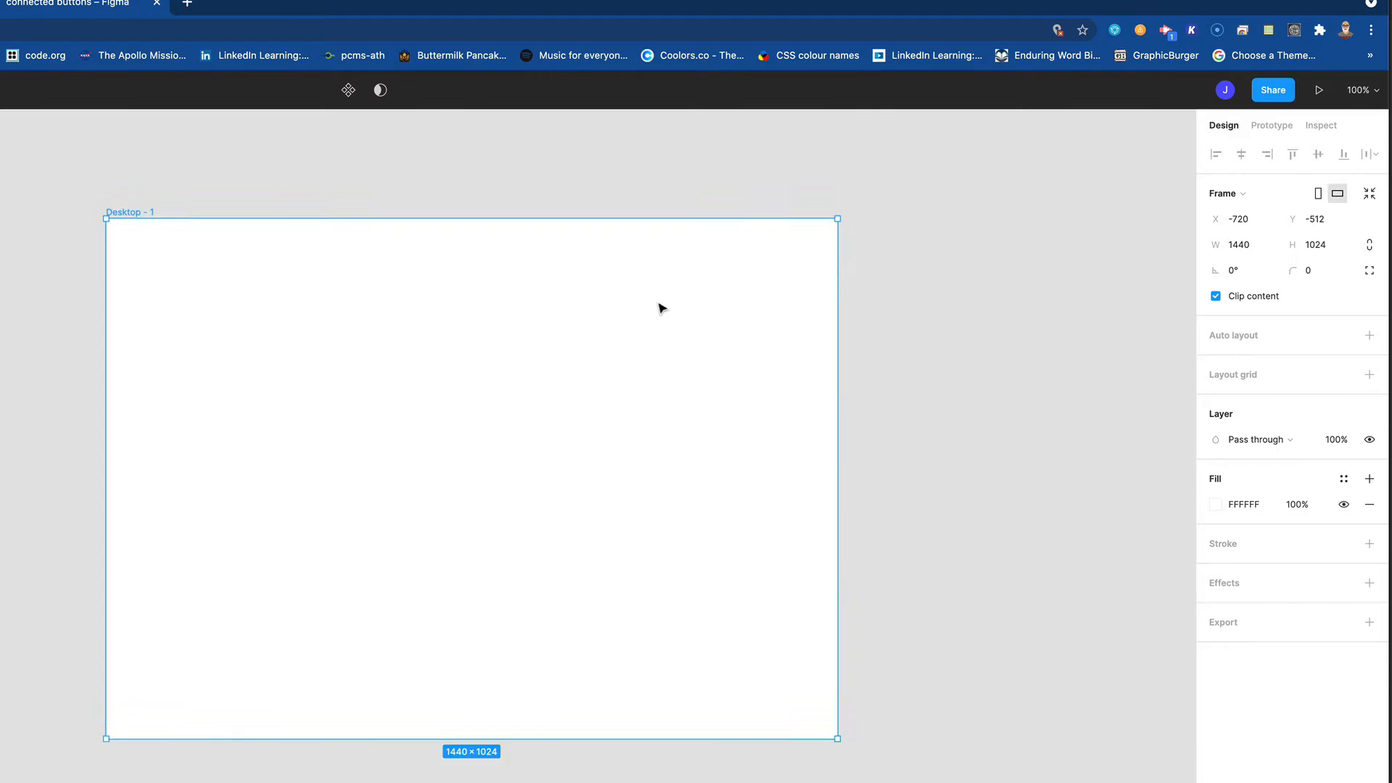
Step: Duplicate the desktop frame twice to its right, aligned at the same height, giving a row of three frames
{"action": "key", "text": "space"}
{"action": "left_click_drag", "start_coordinate": [702, 316], "coordinate": [139, 350]}
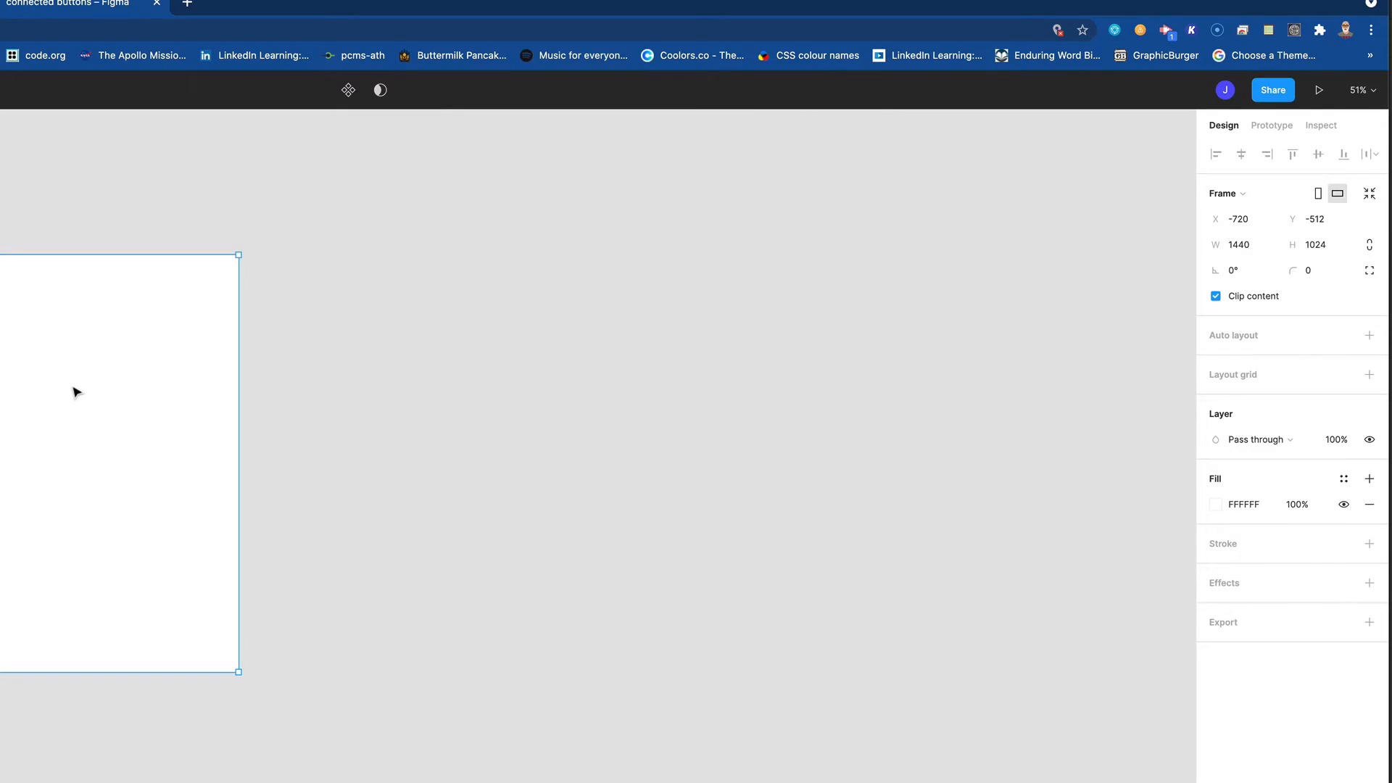
{"action": "left_click_drag", "start_coordinate": [75, 389], "coordinate": [391, 385]}
{"action": "scroll", "coordinate": [649, 400], "scroll_direction": "down", "scroll_amount": 2}
{"action": "key", "text": "space"}
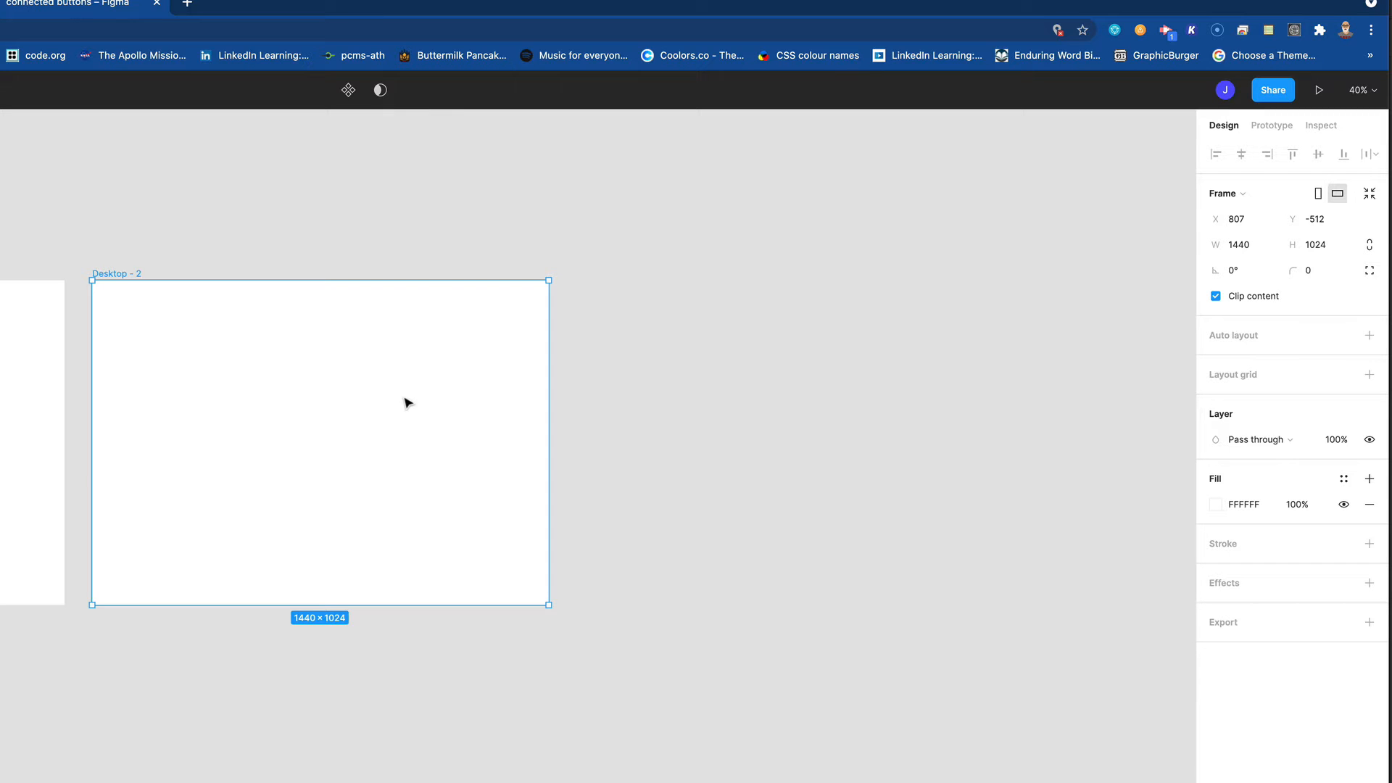
{"action": "left_click_drag", "start_coordinate": [406, 401], "coordinate": [912, 399]}
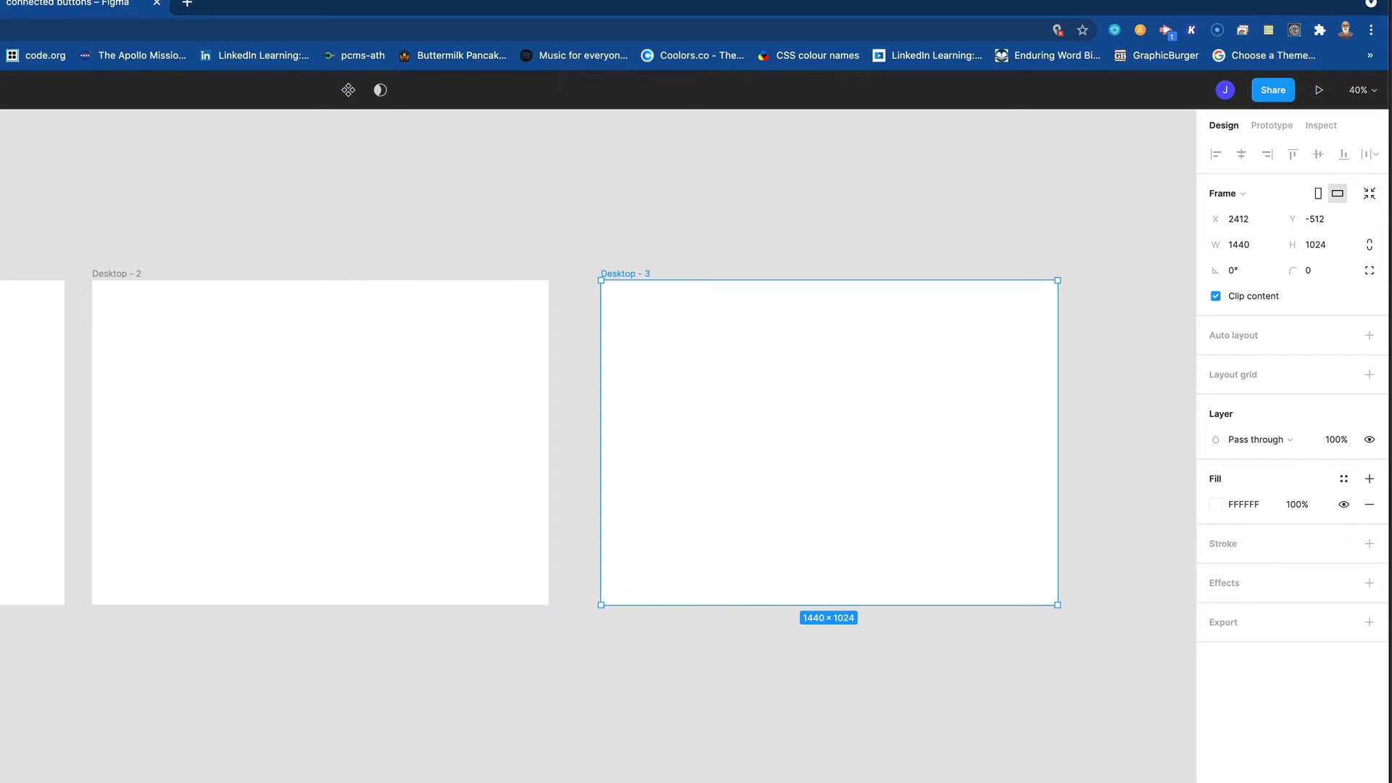
Step: Rename the three frames from left to right as page1, page2 and page3
{"action": "left_click", "coordinate": [15, 406]}
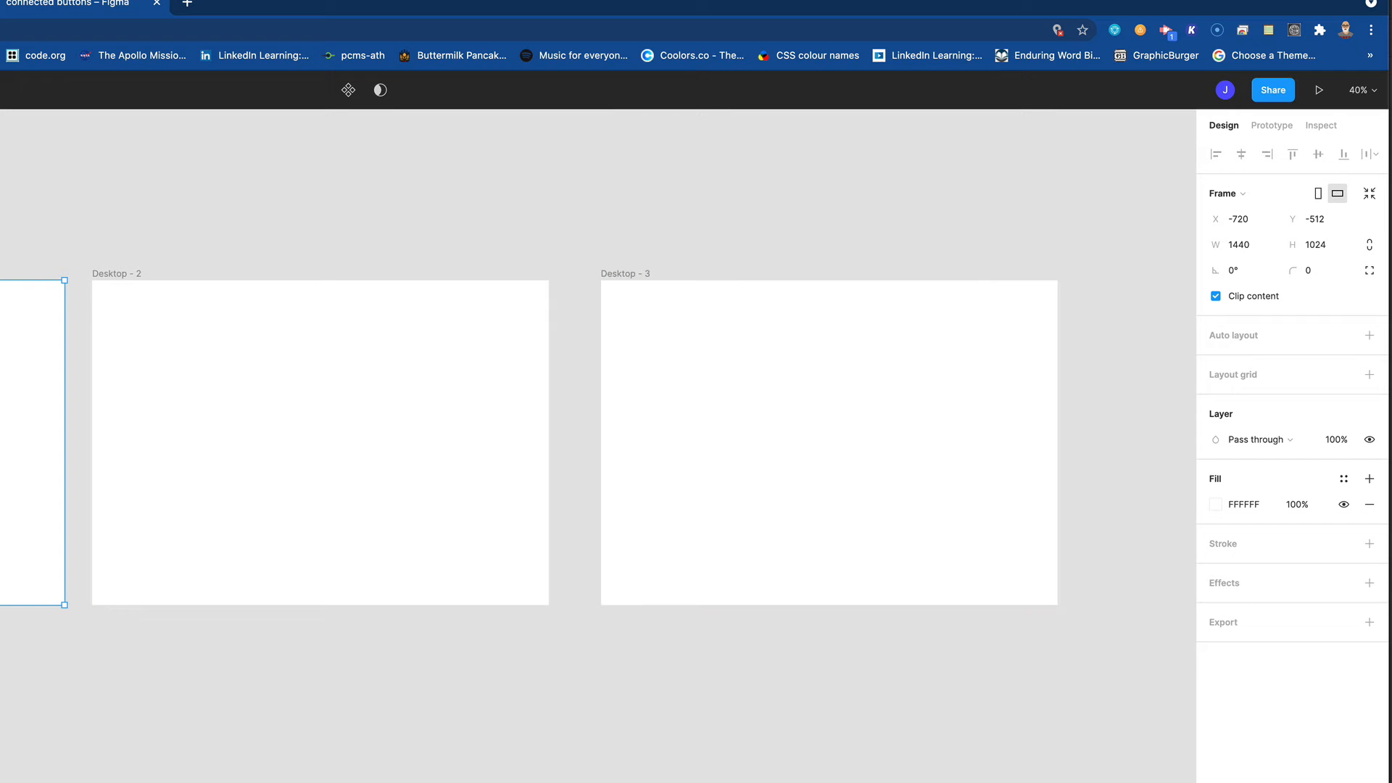
{"action": "left_click", "coordinate": [319, 424]}
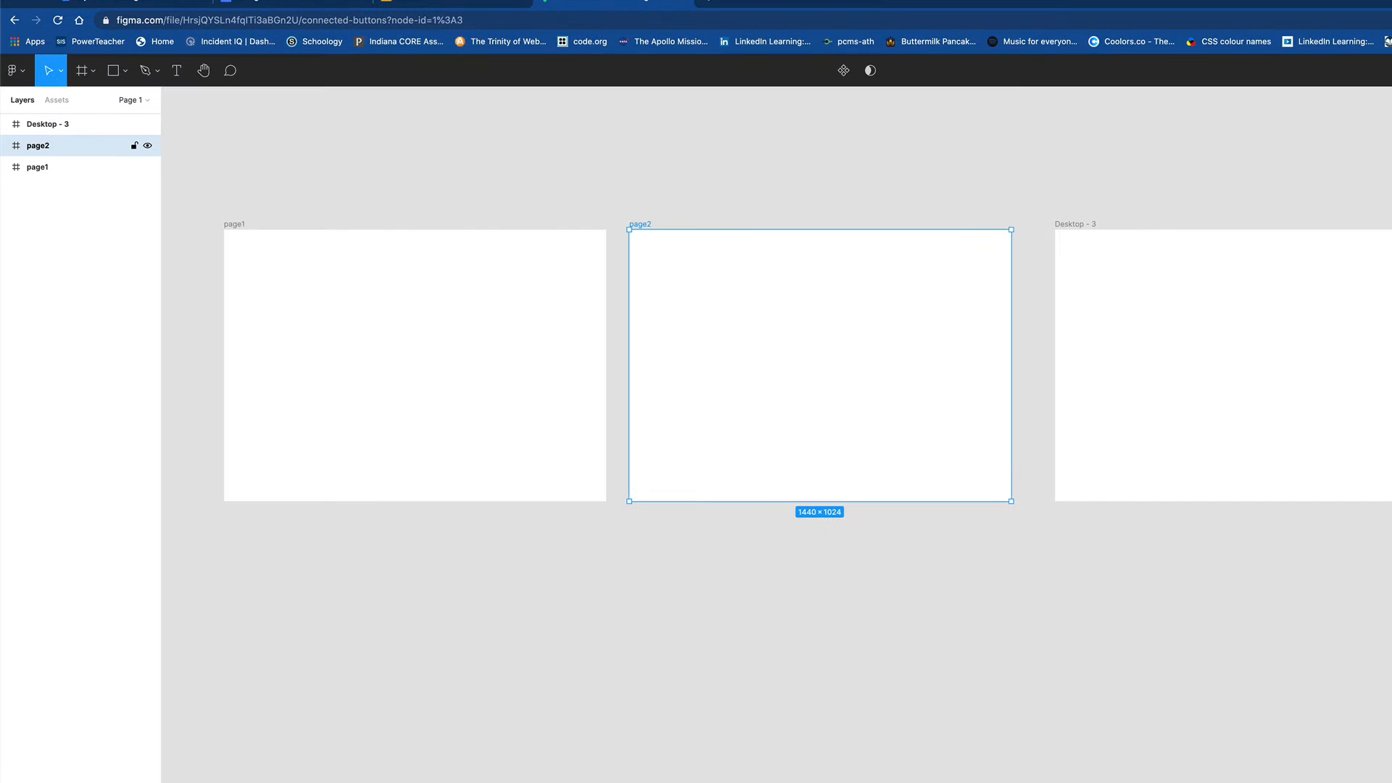
{"action": "double_click", "coordinate": [49, 124]}
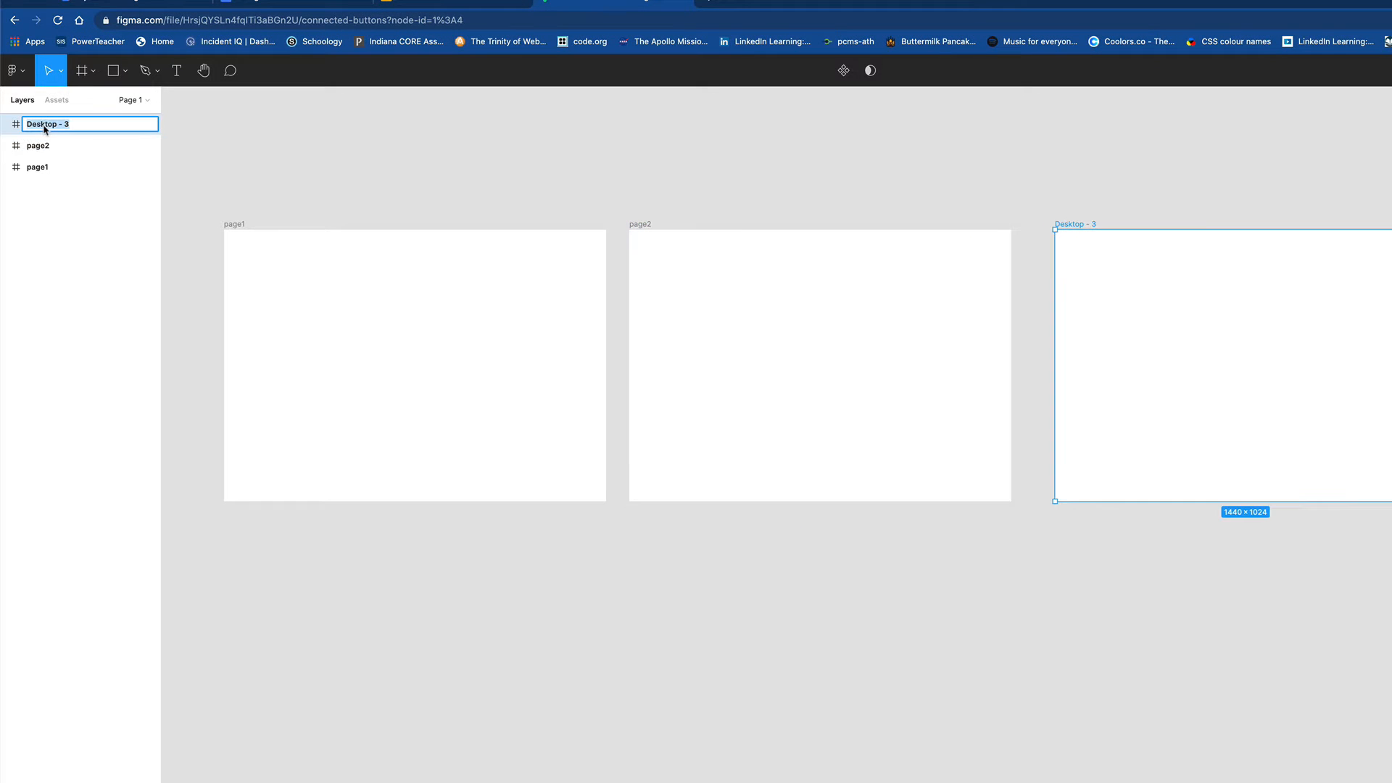
{"action": "type", "text": "page3"}
{"action": "key", "text": "Return"}
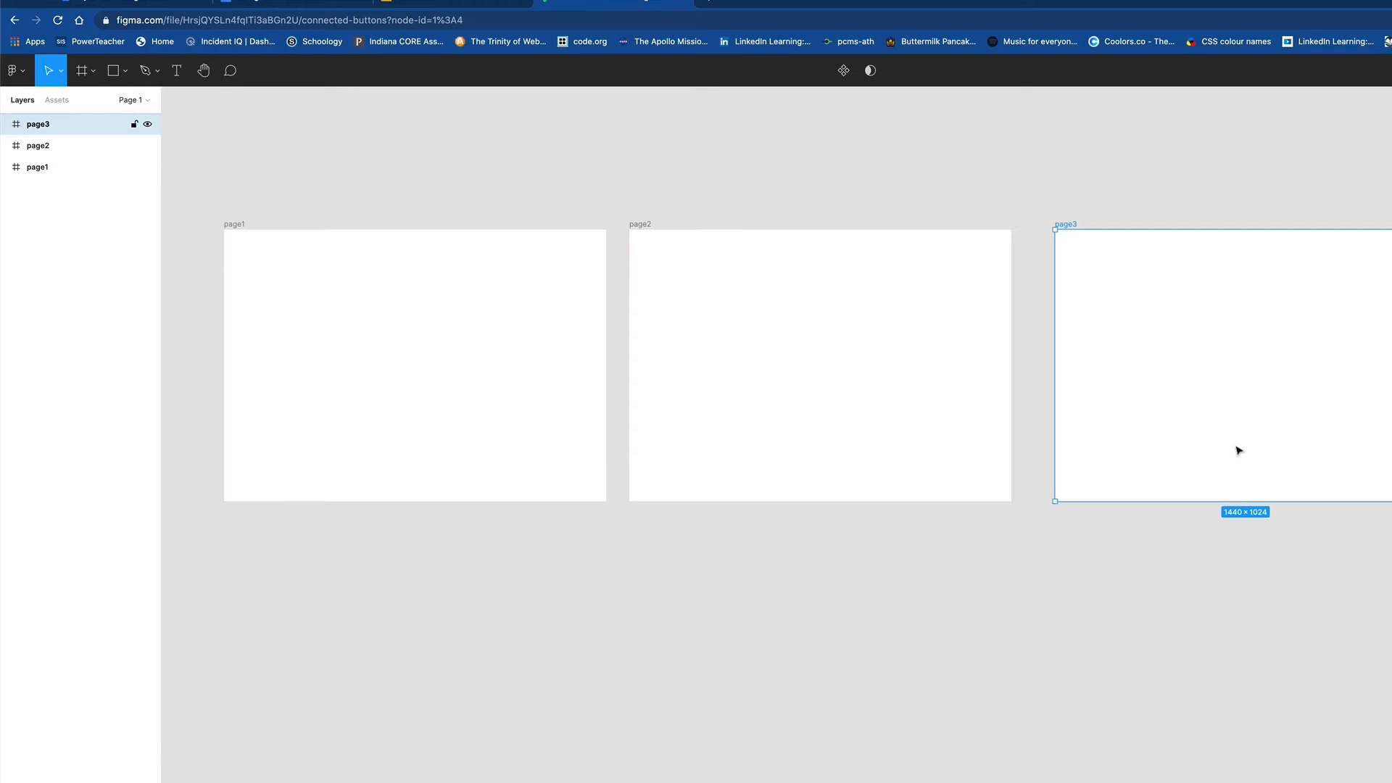
Step: Add the text "1" near the middle of the page1 frame and enlarge it to about 184 × 382
{"action": "left_click", "coordinate": [508, 419]}
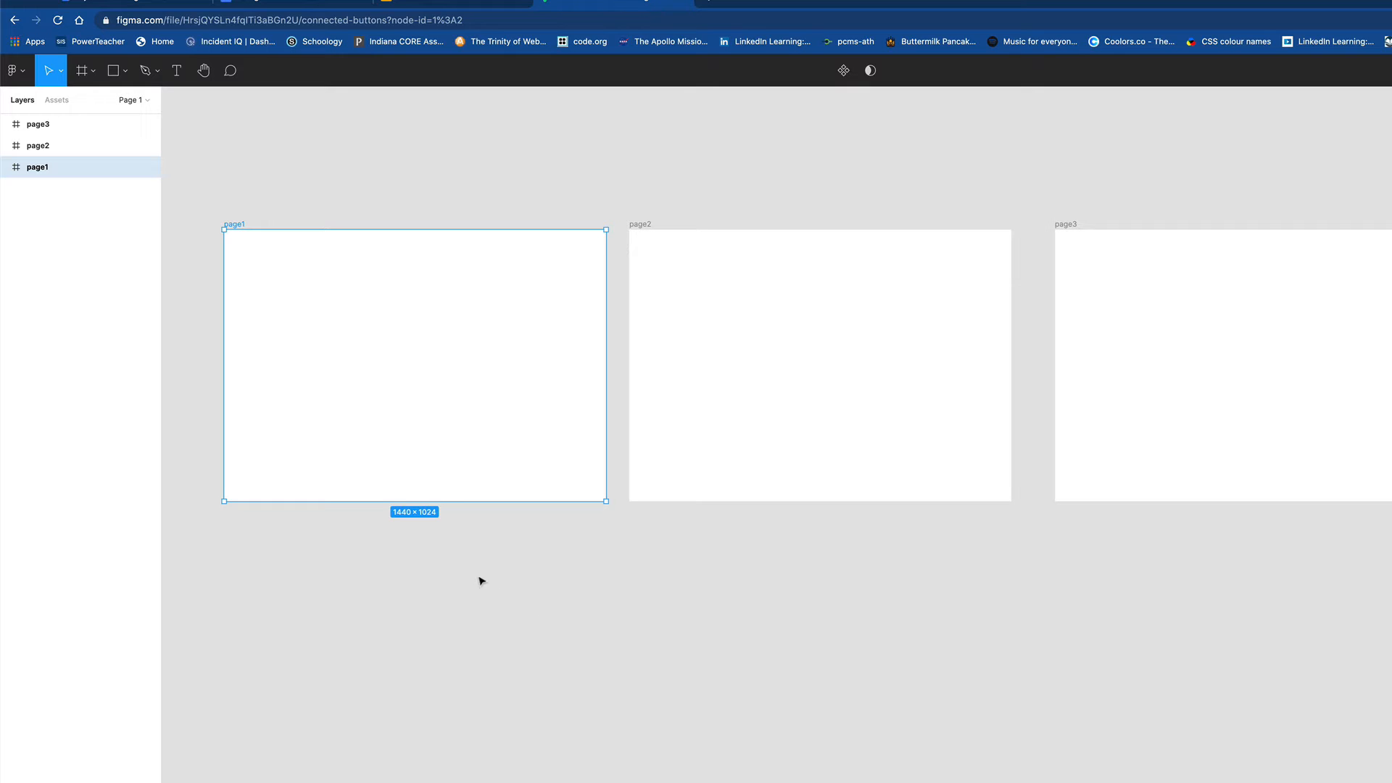
{"action": "key", "text": "t"}
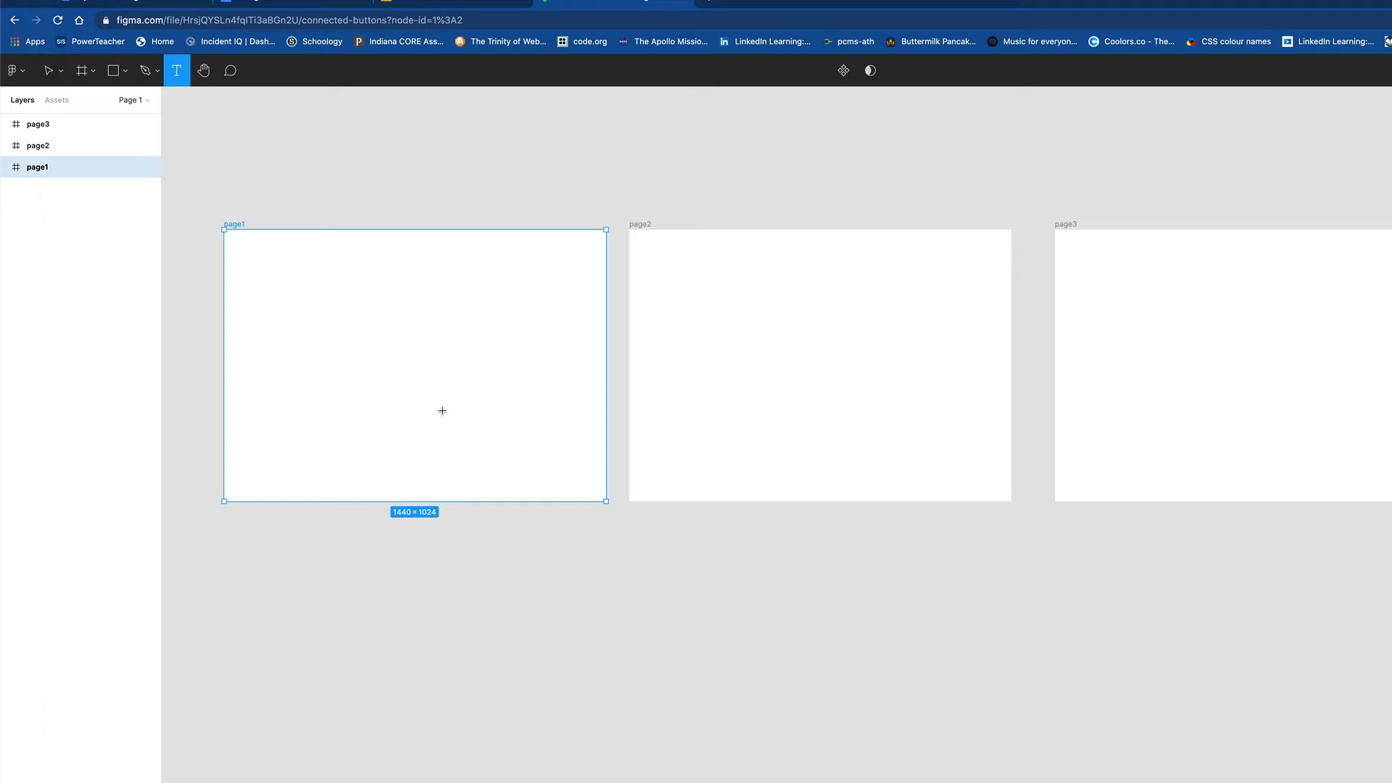
{"action": "left_click", "coordinate": [417, 377]}
{"action": "type", "text": "1"}
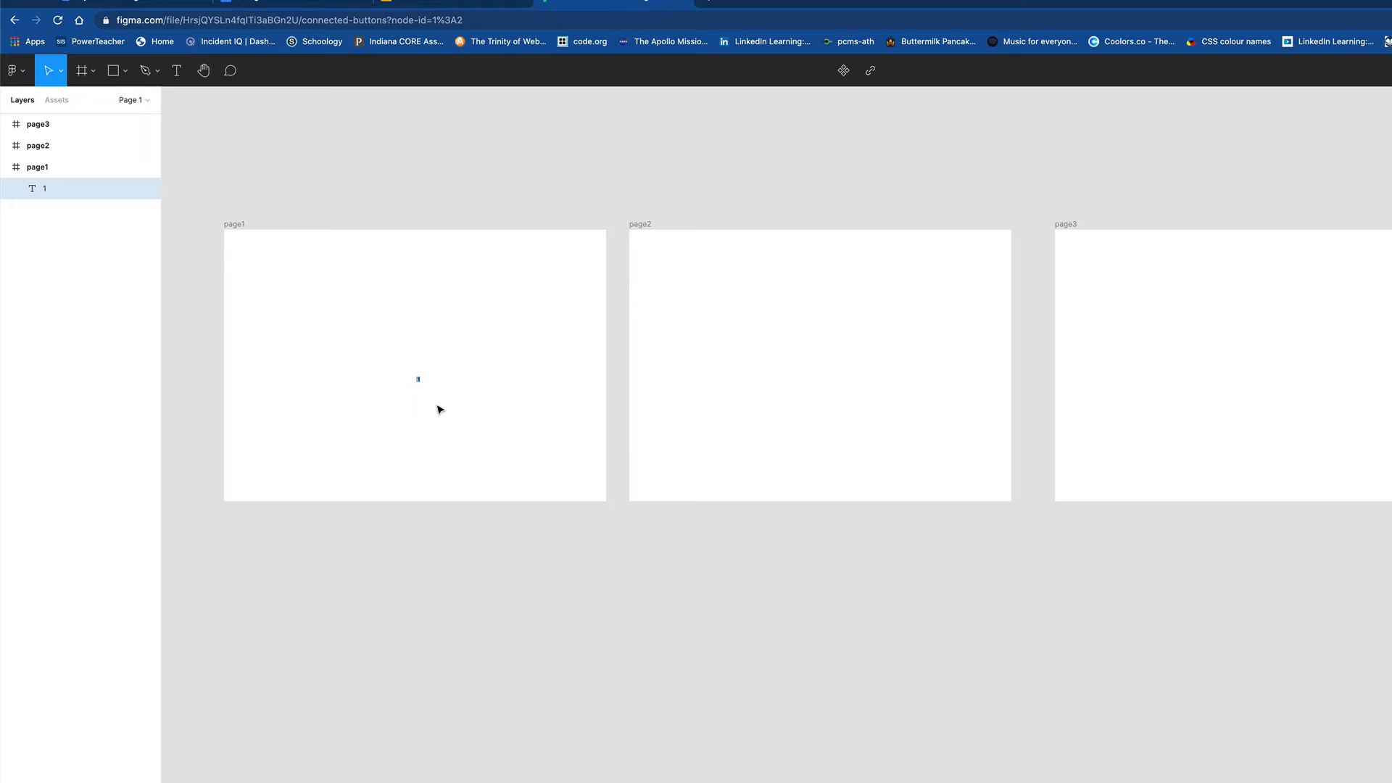
{"action": "key", "text": "Escape"}
{"action": "left_click_drag", "start_coordinate": [1390, 435], "coordinate": [326, 473]}
Step: Copy the large number from page1 onto the middle of page2 and change its text to "2"
{"action": "left_click_drag", "start_coordinate": [448, 432], "coordinate": [824, 370]}
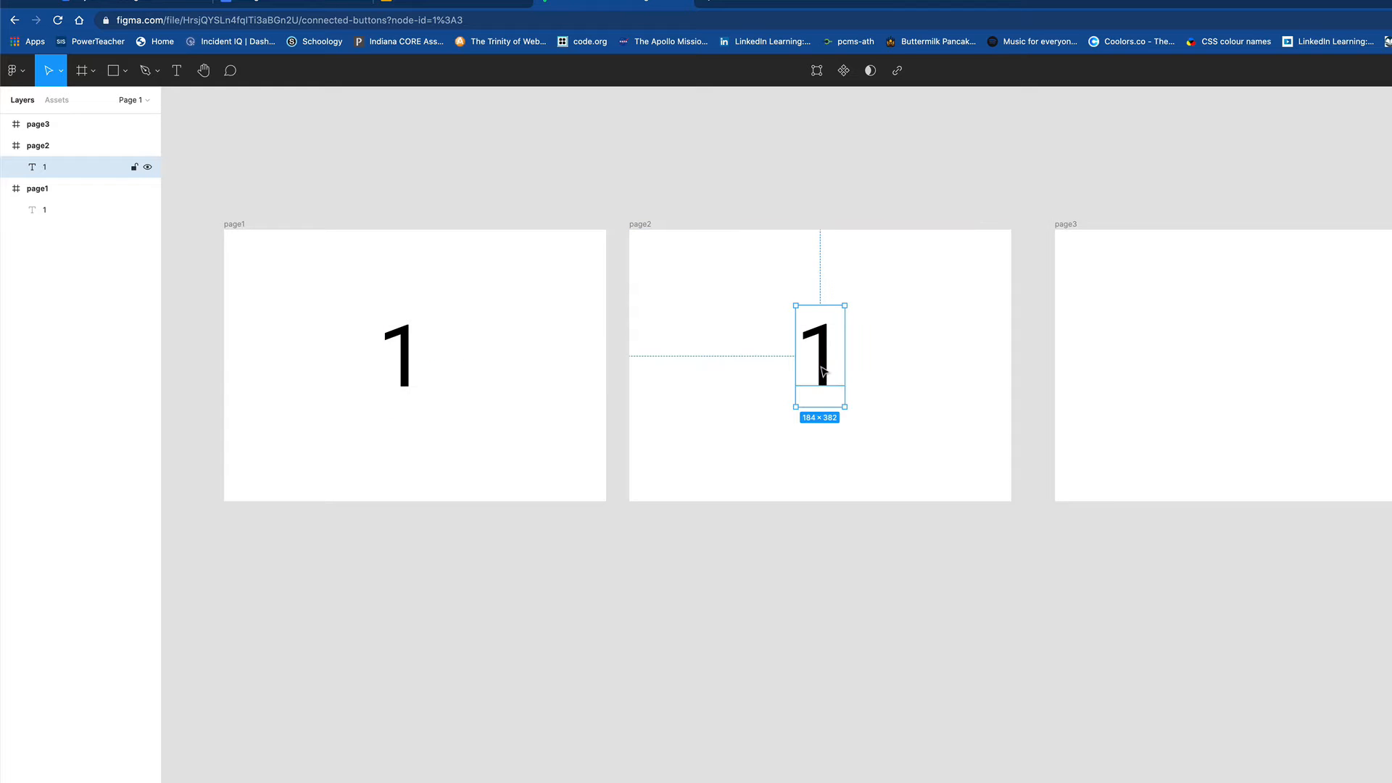
{"action": "double_click", "coordinate": [819, 366]}
{"action": "type", "text": "2"}
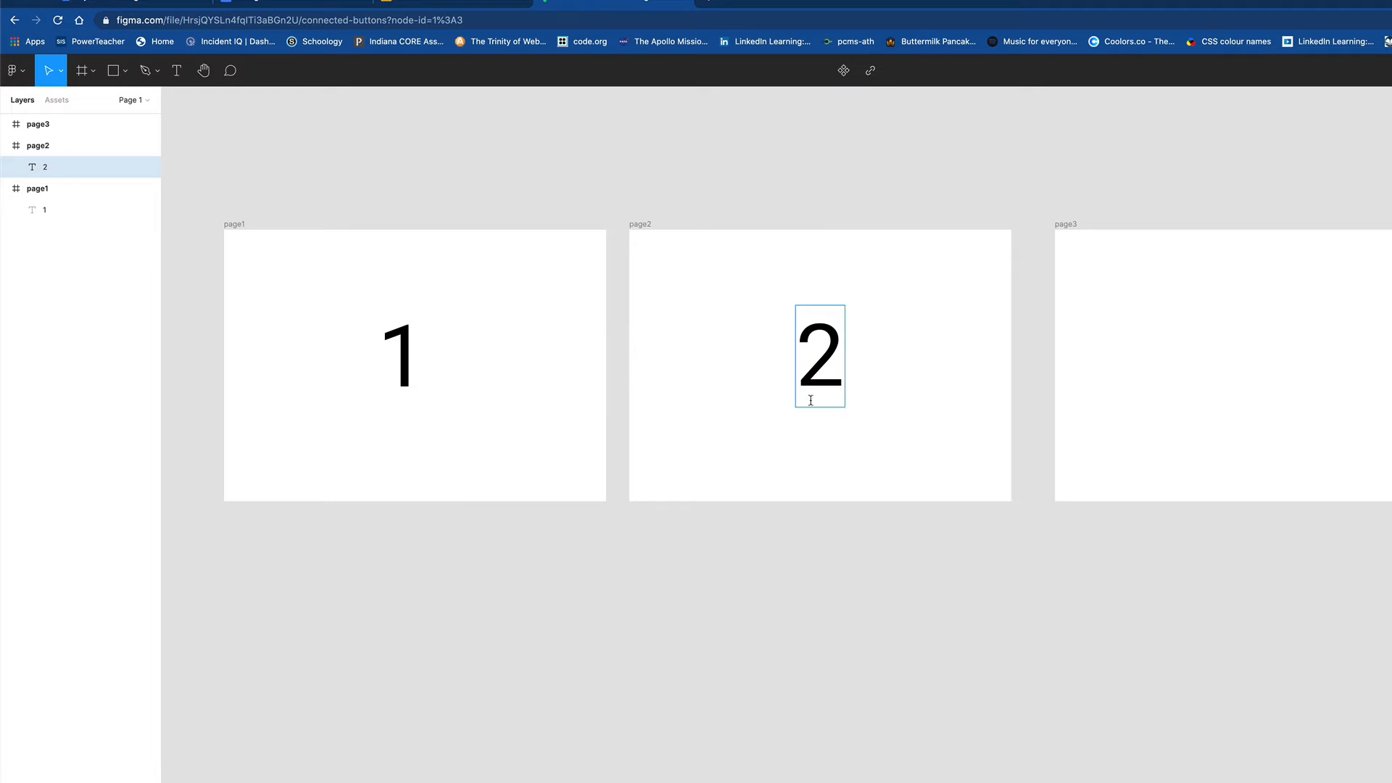
{"action": "key", "text": "Escape"}
Step: Copy the large number from page2 onto the middle of page3 and change its text to "3"
{"action": "left_click_drag", "start_coordinate": [824, 380], "coordinate": [1257, 380]}
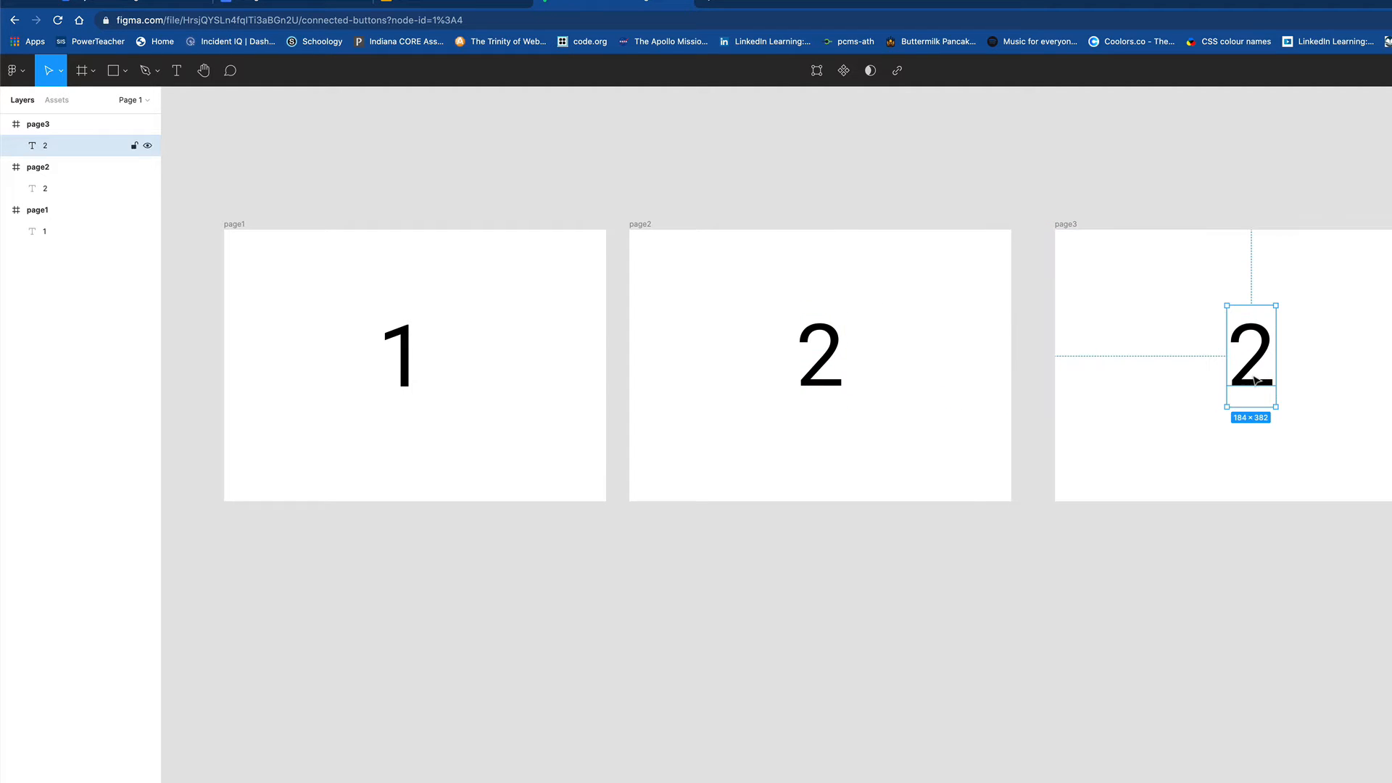
{"action": "double_click", "coordinate": [1251, 375]}
{"action": "type", "text": "3"}
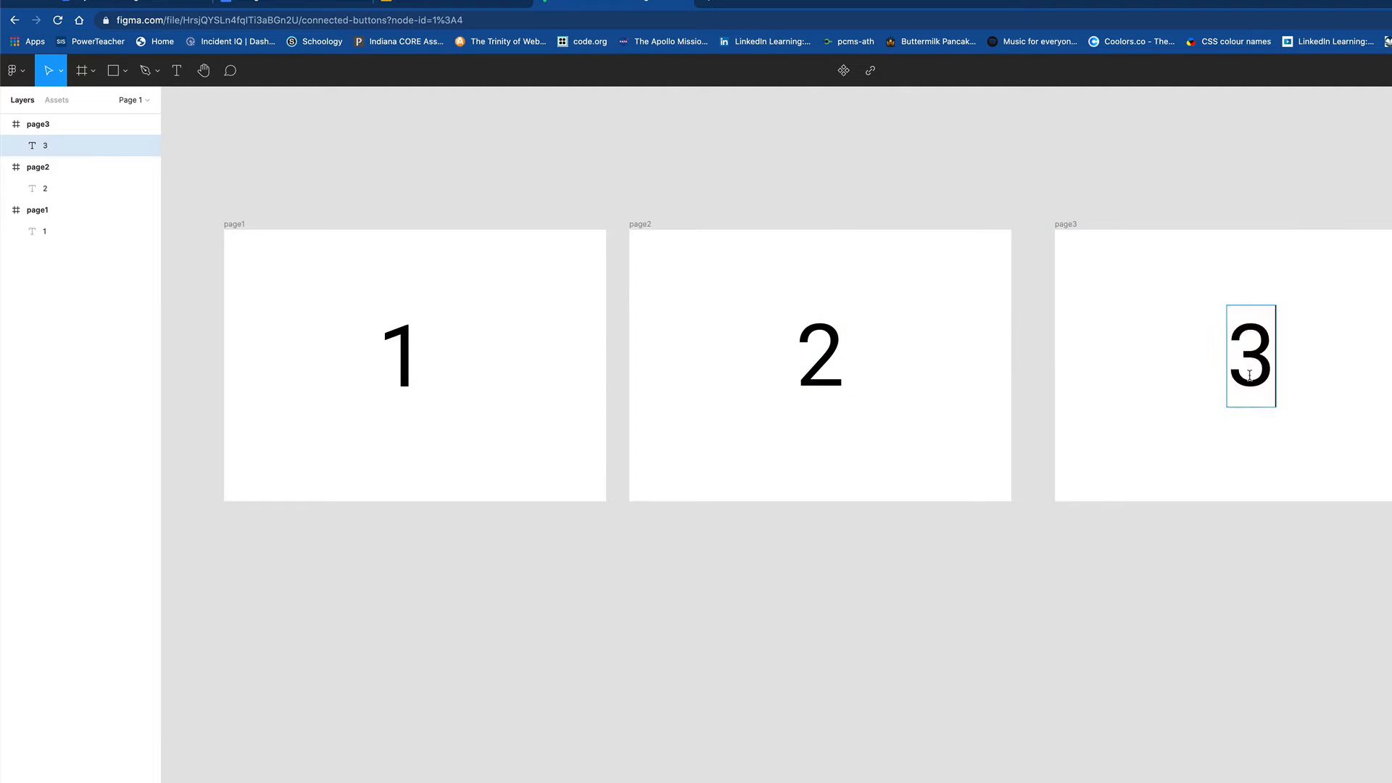
{"action": "key", "text": "Escape"}
{"action": "left_click", "coordinate": [1129, 451]}
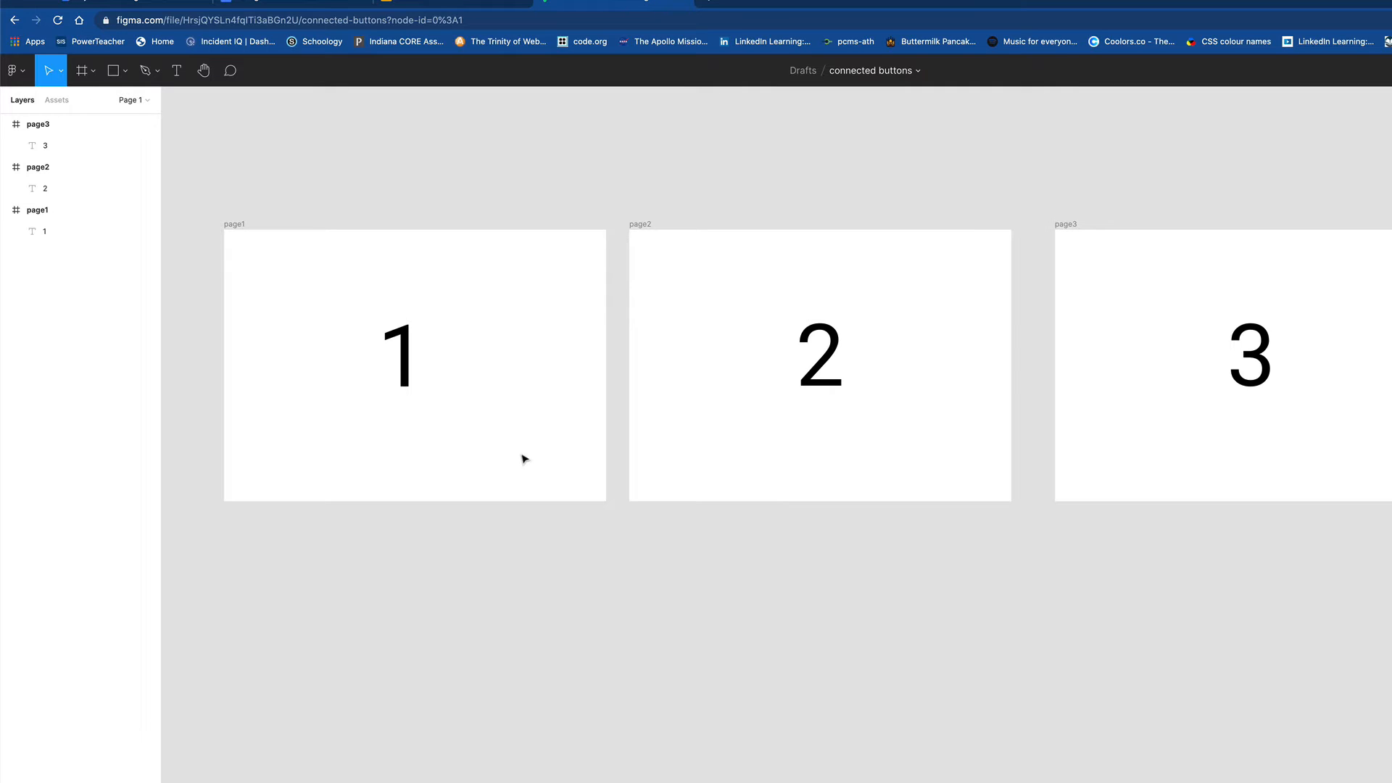
Step: Change the fill colour of the page1 frame to a light red
{"action": "left_click", "coordinate": [80, 210]}
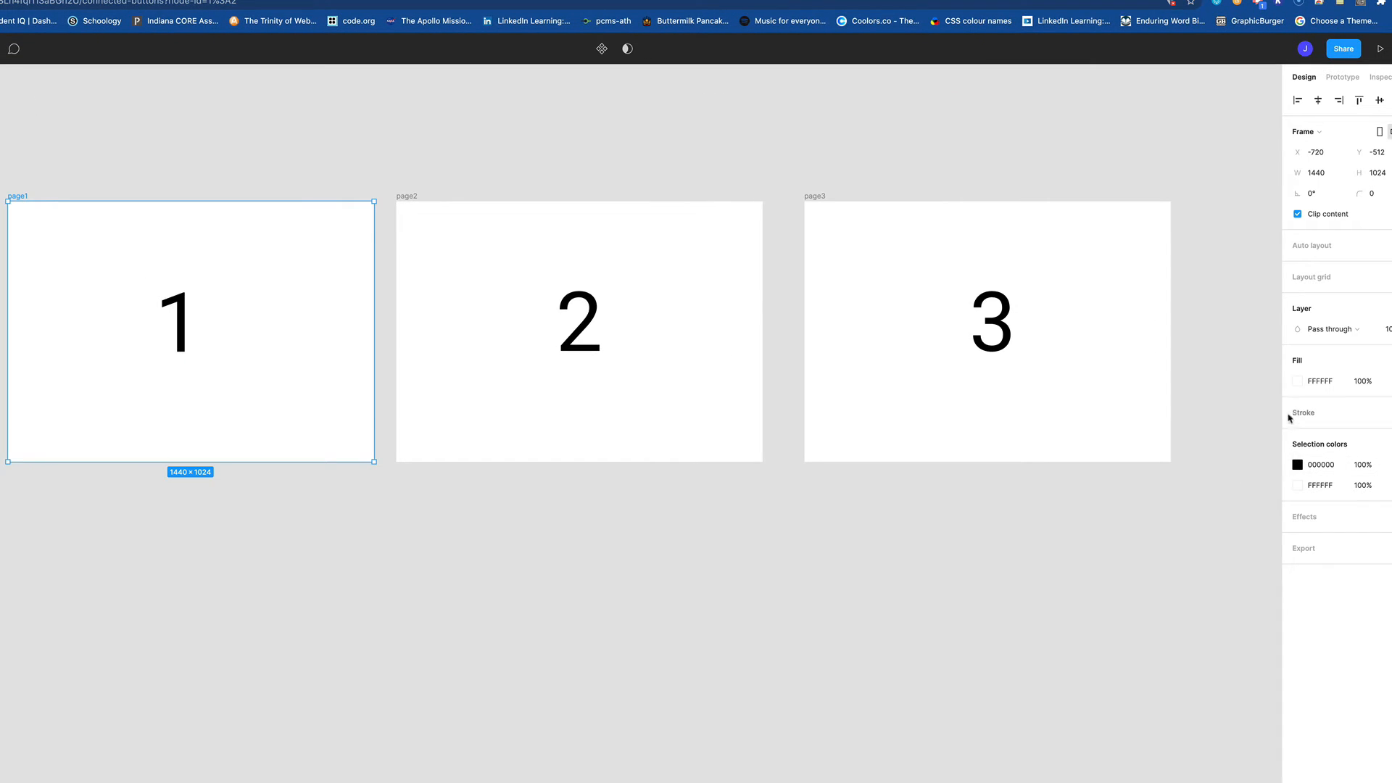
{"action": "left_click", "coordinate": [1299, 384]}
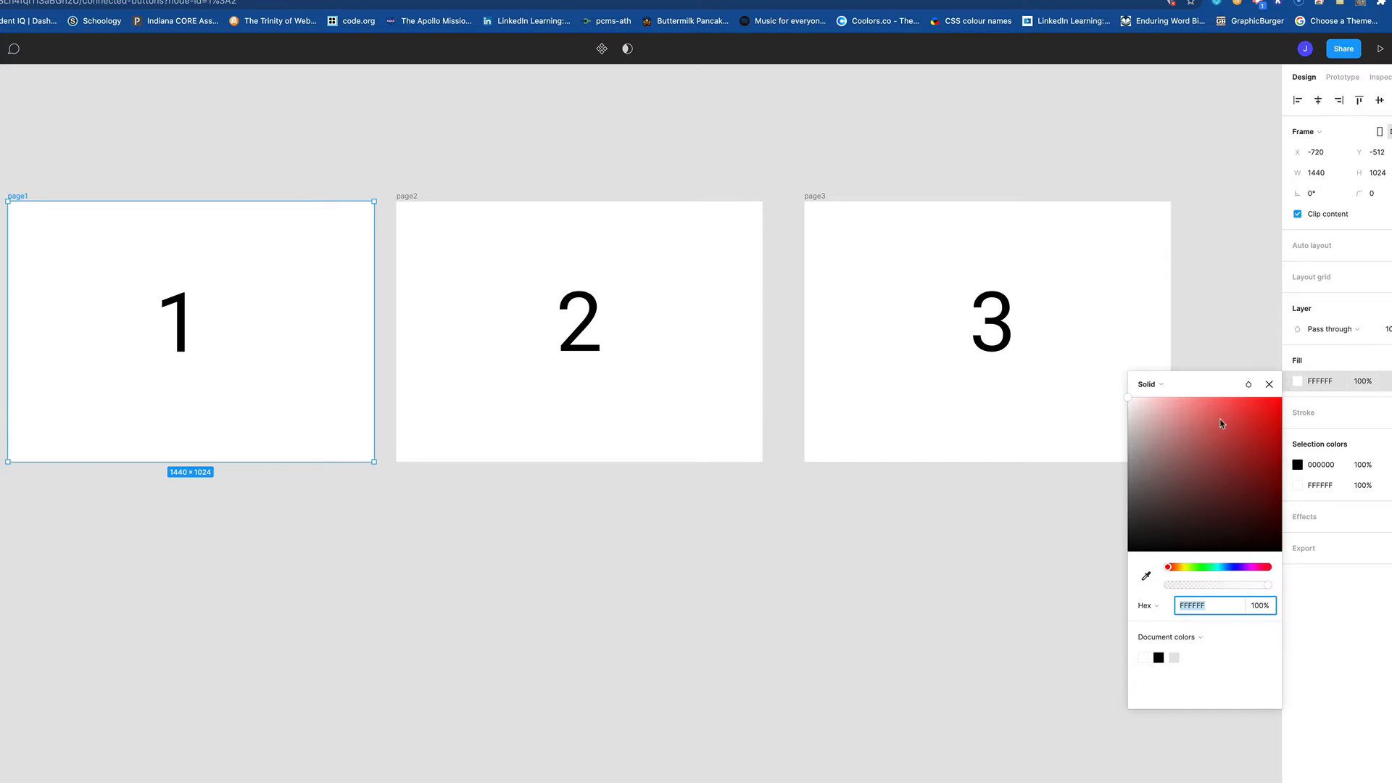
{"action": "left_click", "coordinate": [1192, 406]}
{"action": "left_click", "coordinate": [684, 425]}
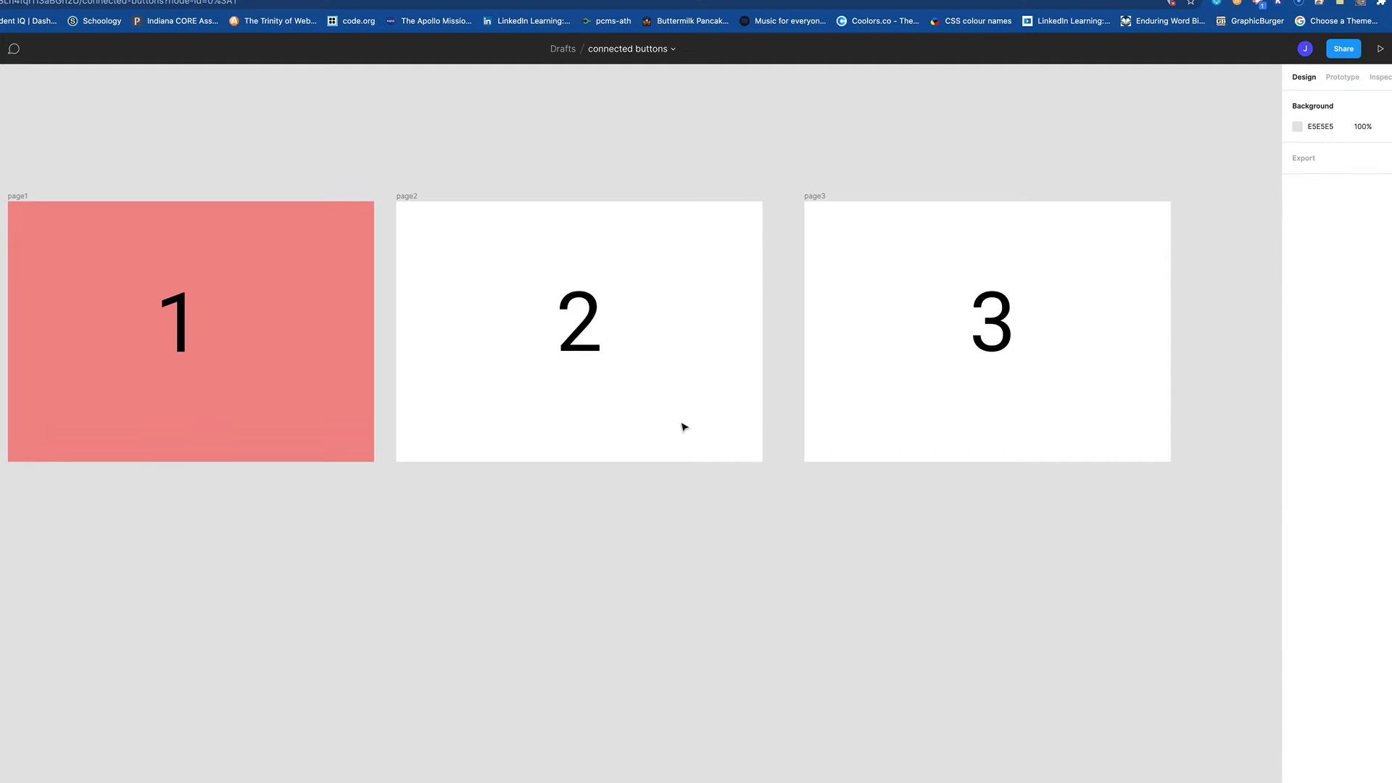
Step: Change the fill colour of the page2 frame to a light green, about C0F8BB
{"action": "left_click", "coordinate": [407, 197]}
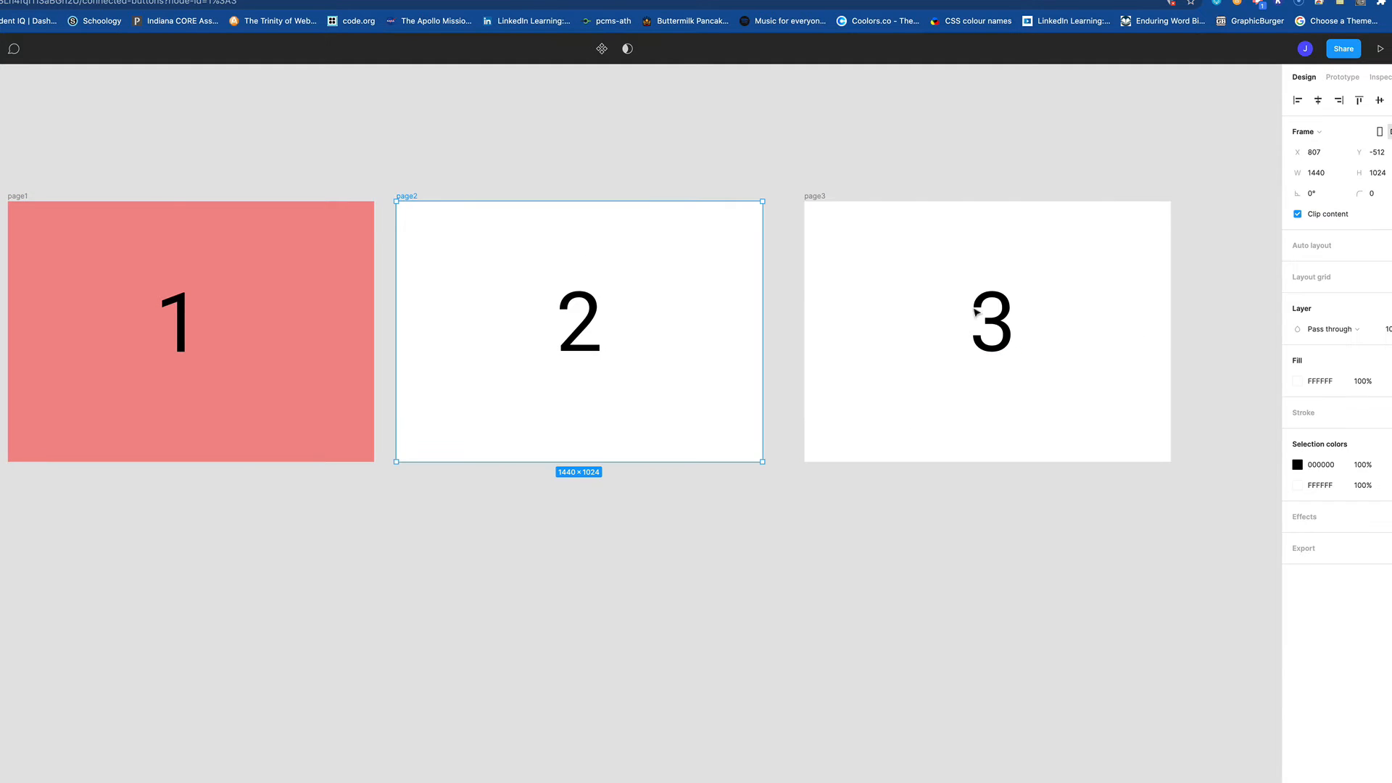
{"action": "left_click", "coordinate": [1298, 382]}
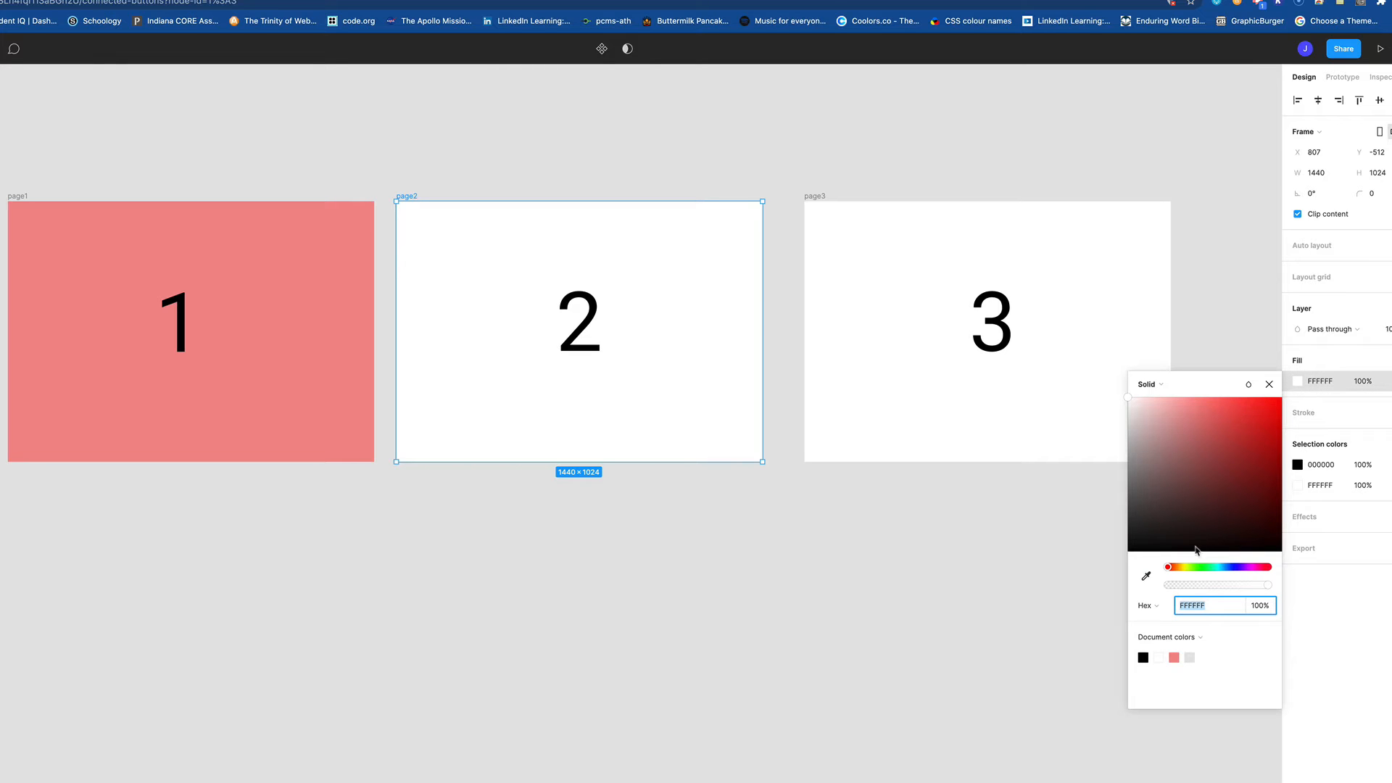
{"action": "left_click", "coordinate": [1199, 567]}
{"action": "left_click_drag", "start_coordinate": [1192, 544], "coordinate": [1167, 410]}
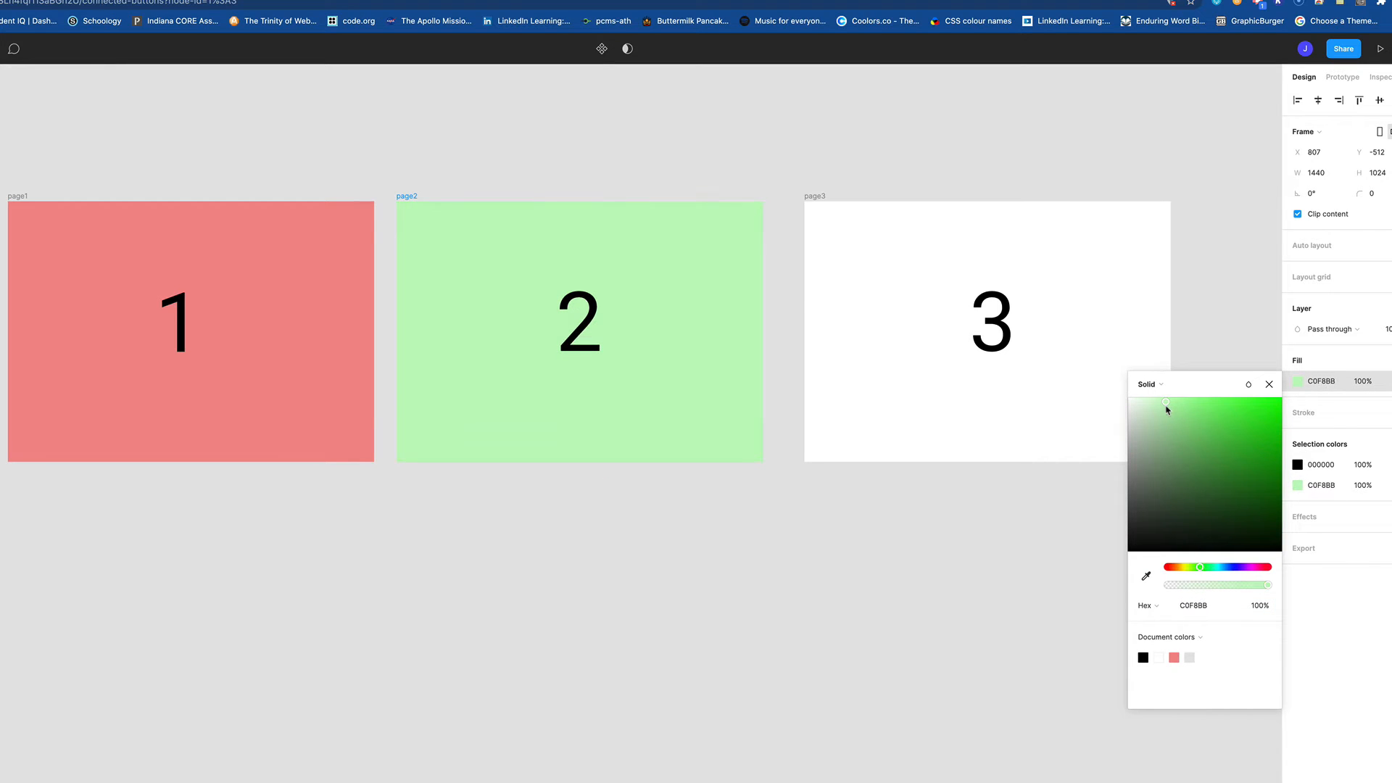
{"action": "left_click", "coordinate": [999, 413]}
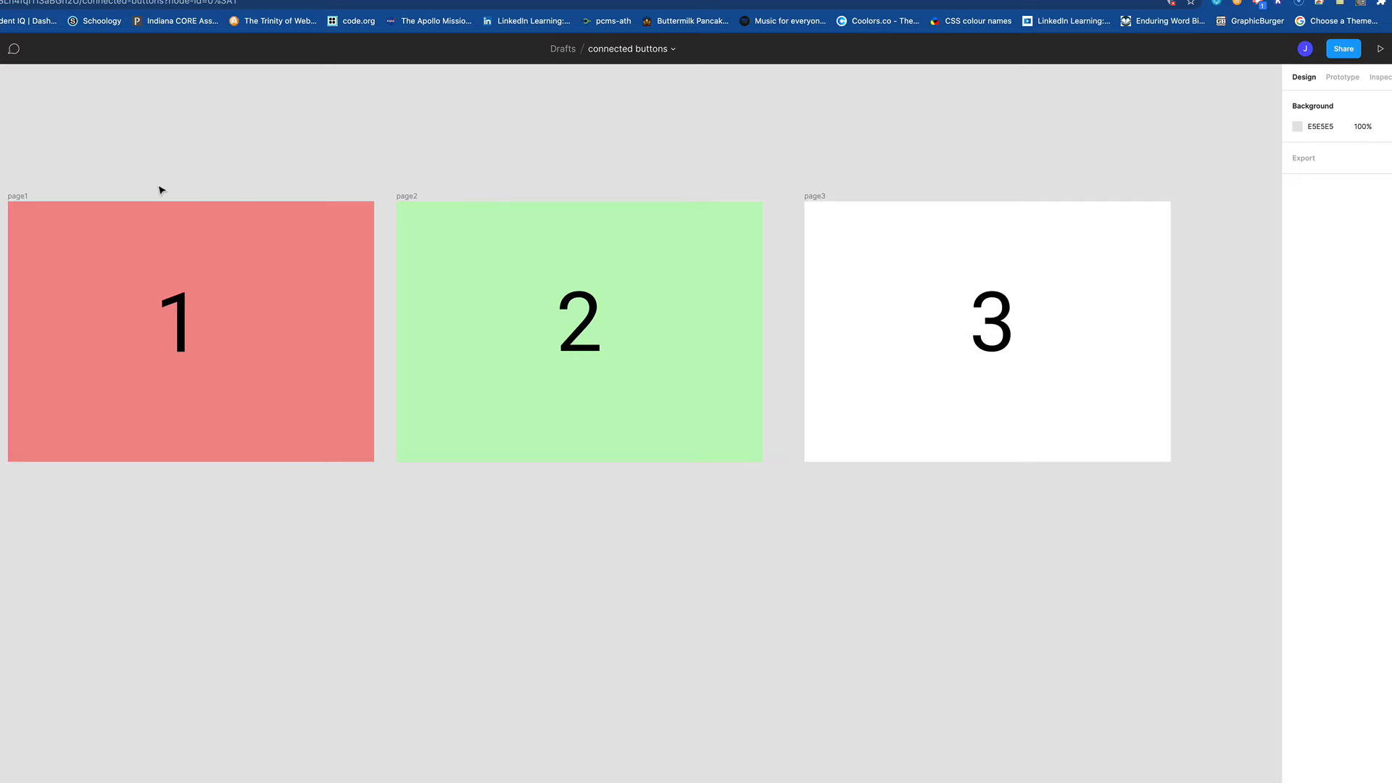
Step: Change the fill colour of the page3 frame to a light lavender blue, about BFC4F3, and clear the selection
{"action": "left_click", "coordinate": [0, 127]}
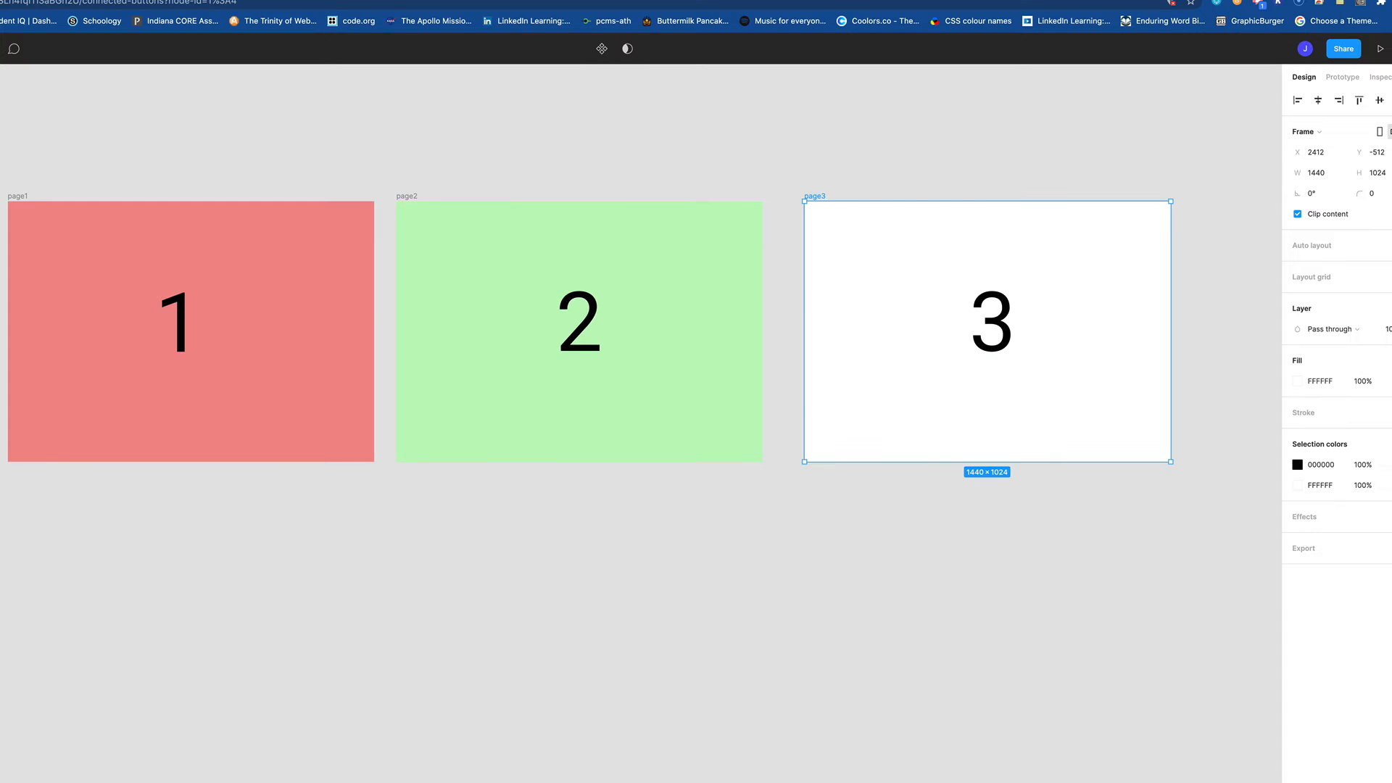
{"action": "left_click", "coordinate": [1297, 381]}
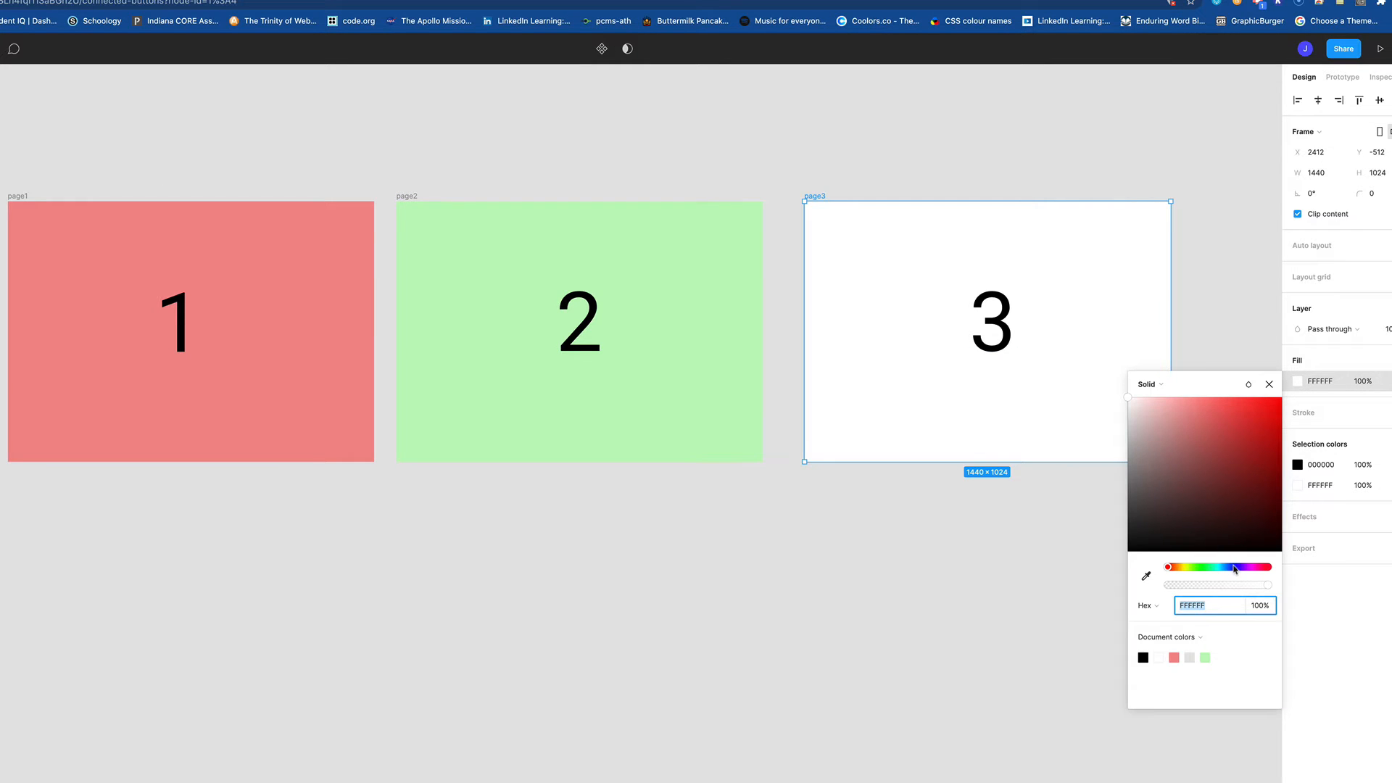
{"action": "left_click", "coordinate": [1233, 566]}
{"action": "left_click_drag", "start_coordinate": [1185, 428], "coordinate": [1160, 406]}
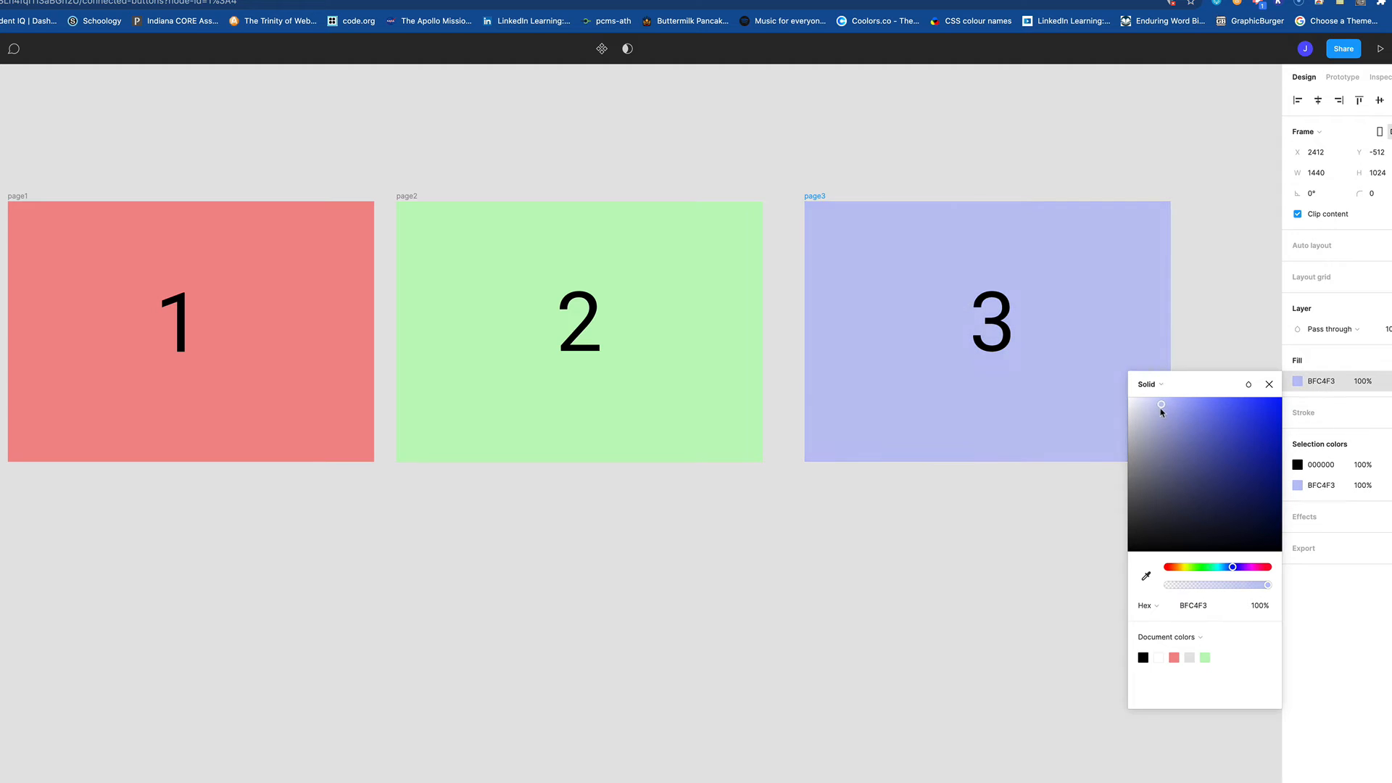
{"action": "left_click", "coordinate": [522, 551]}
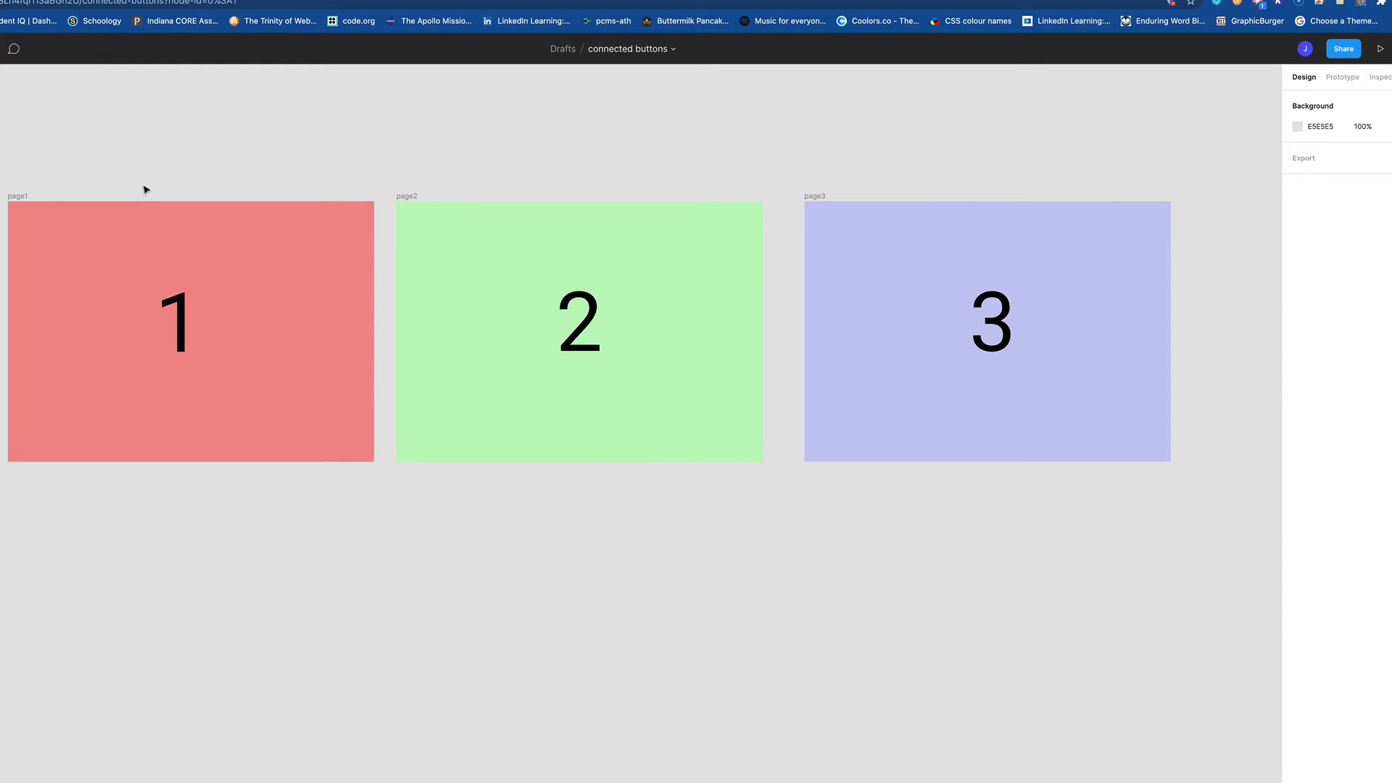
{"action": "scroll", "coordinate": [138, 239], "scroll_direction": "down", "scroll_amount": 2}
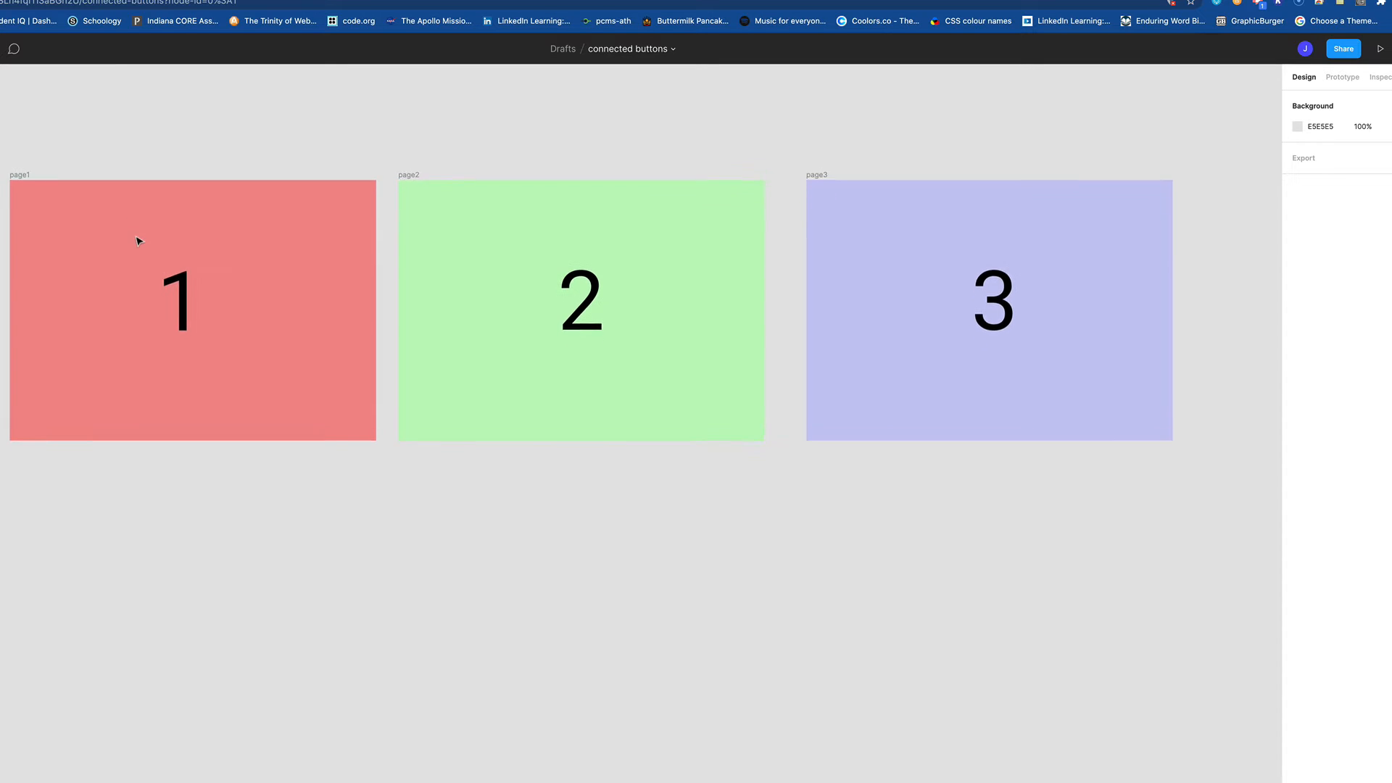
Step: Draw a rectangle about 152 × 74 near the top of page1 and fully round its corners into a pill shape
{"action": "scroll", "coordinate": [138, 239], "scroll_direction": "up", "scroll_amount": 10}
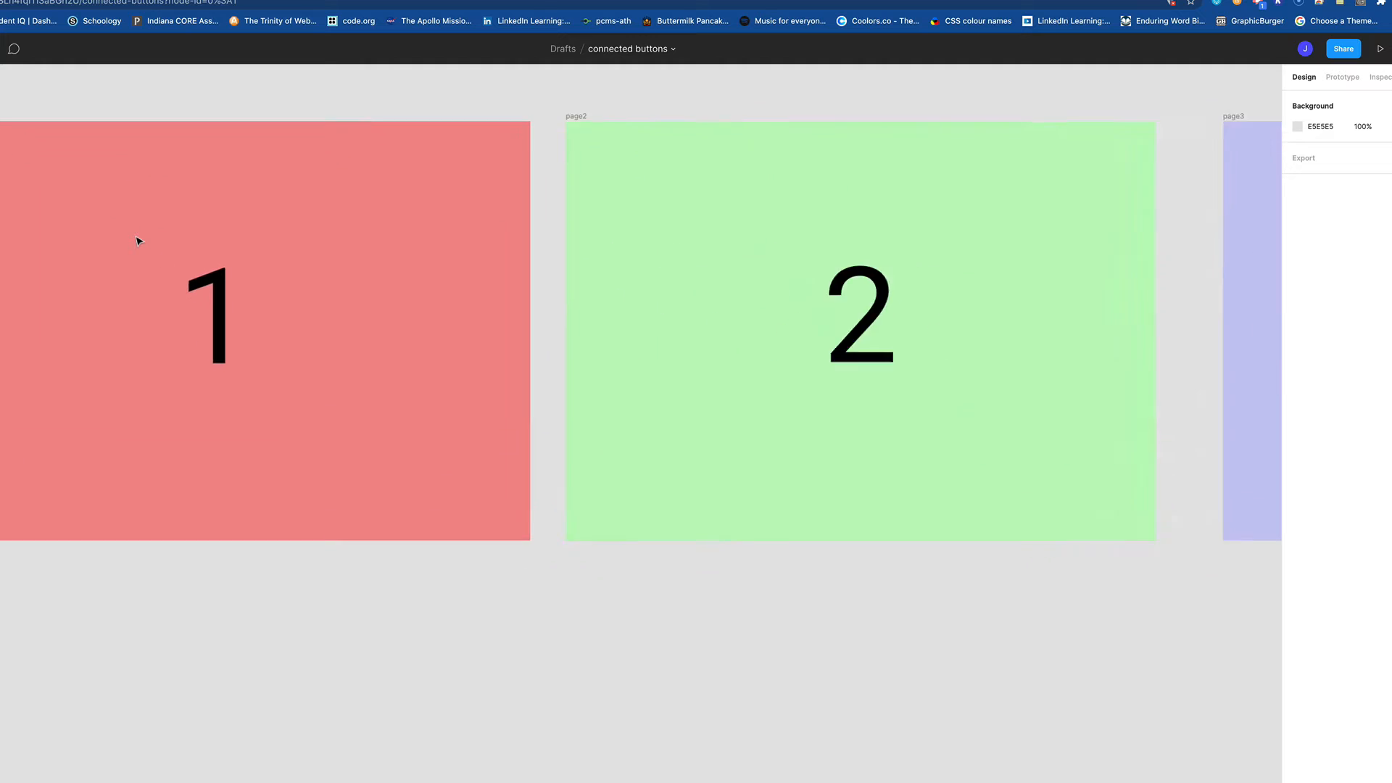
{"action": "scroll", "coordinate": [151, 241], "scroll_direction": "down", "scroll_amount": 1}
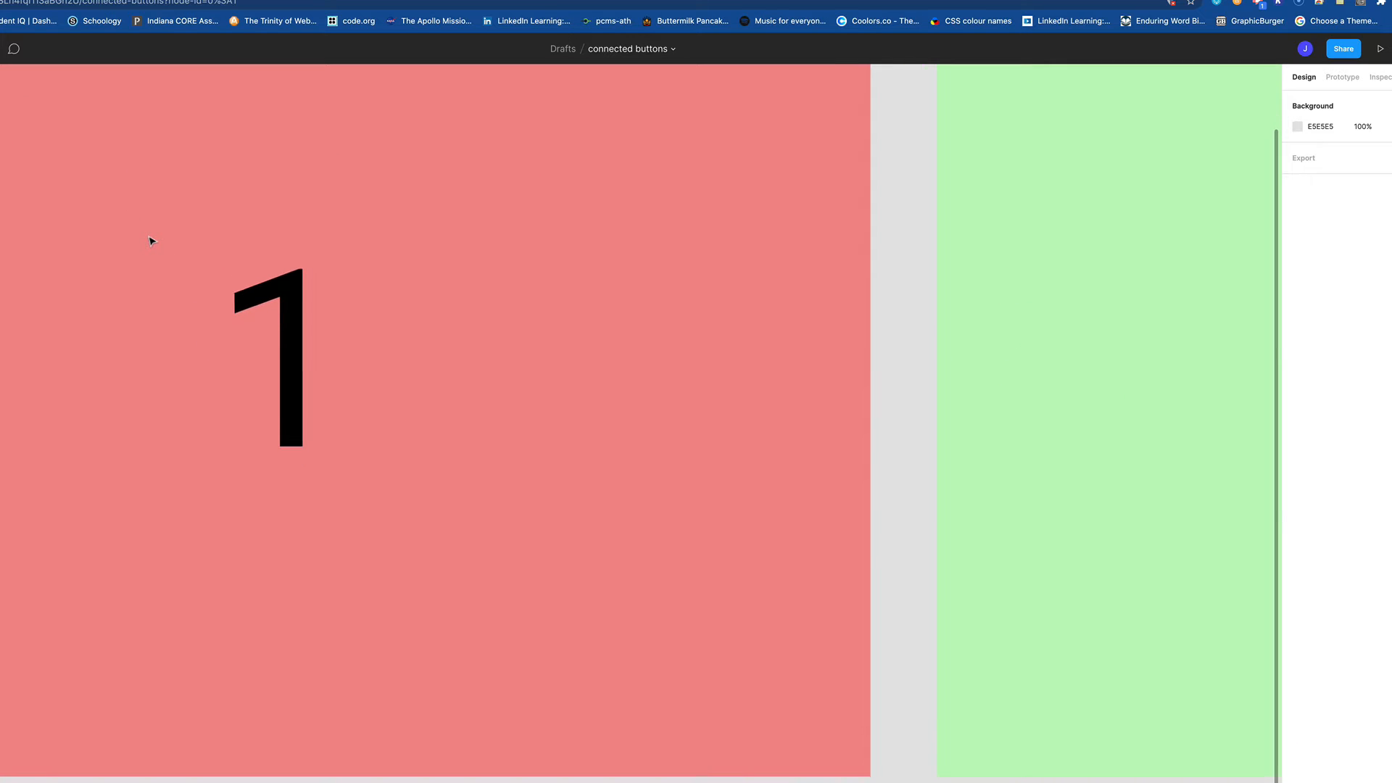
{"action": "scroll", "coordinate": [151, 241], "scroll_direction": "down", "scroll_amount": 5}
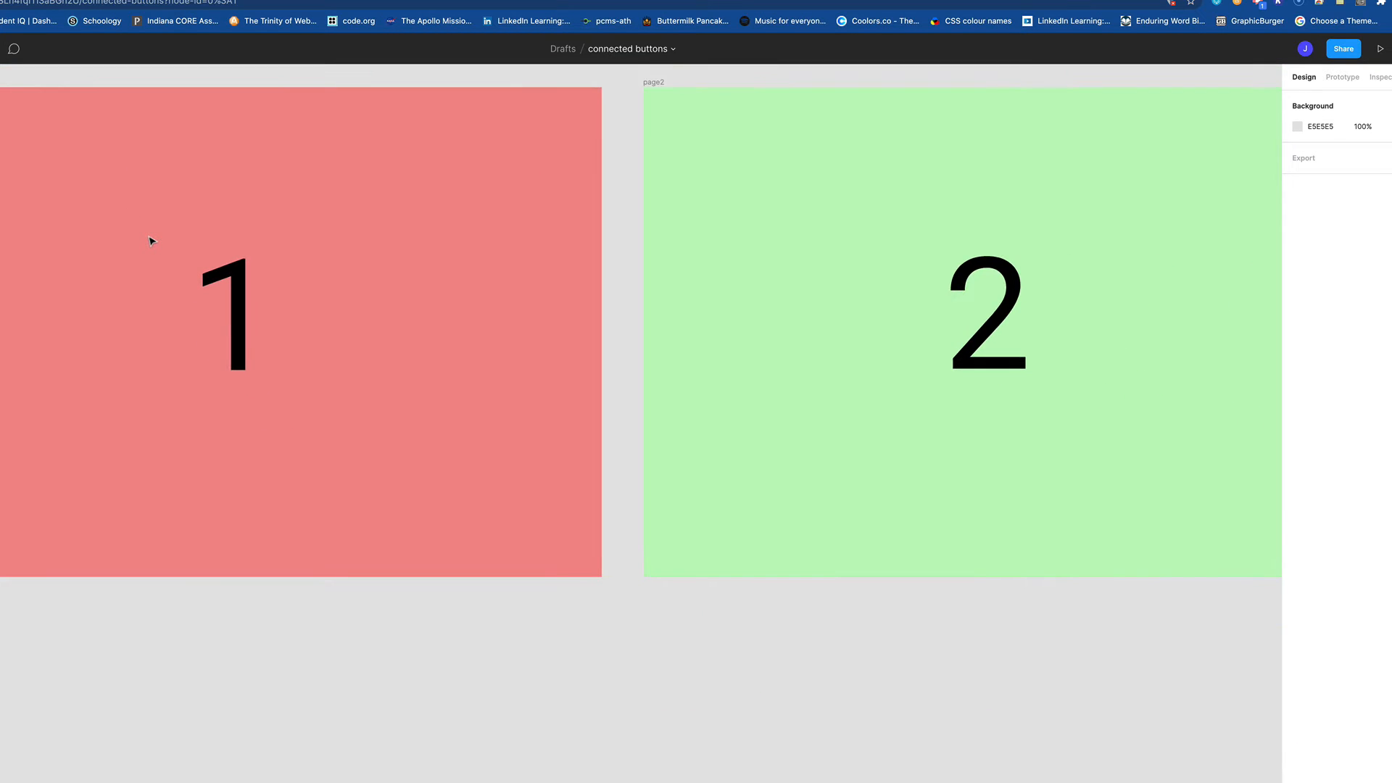
{"action": "left_click_drag", "start_coordinate": [156, 234], "coordinate": [334, 321]}
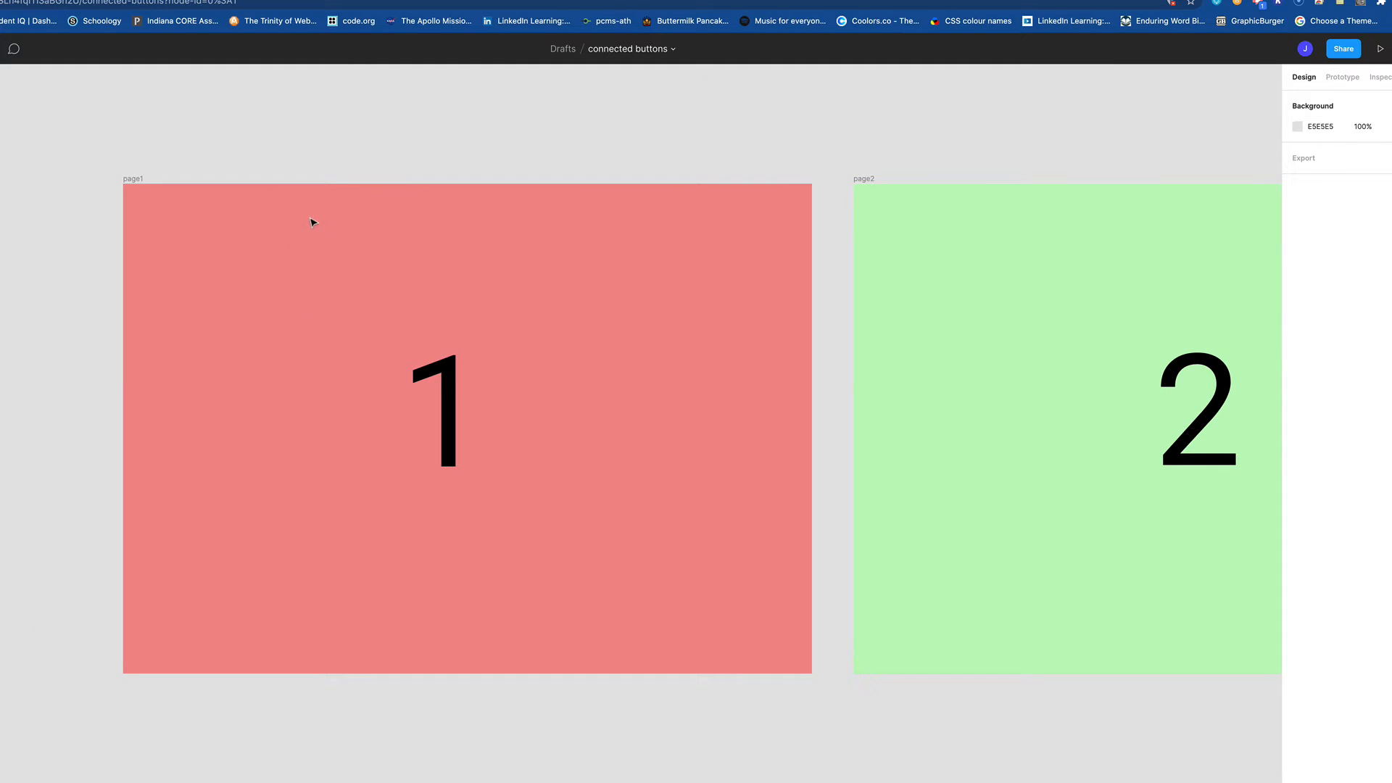
{"action": "left_click_drag", "start_coordinate": [308, 211], "coordinate": [383, 250]}
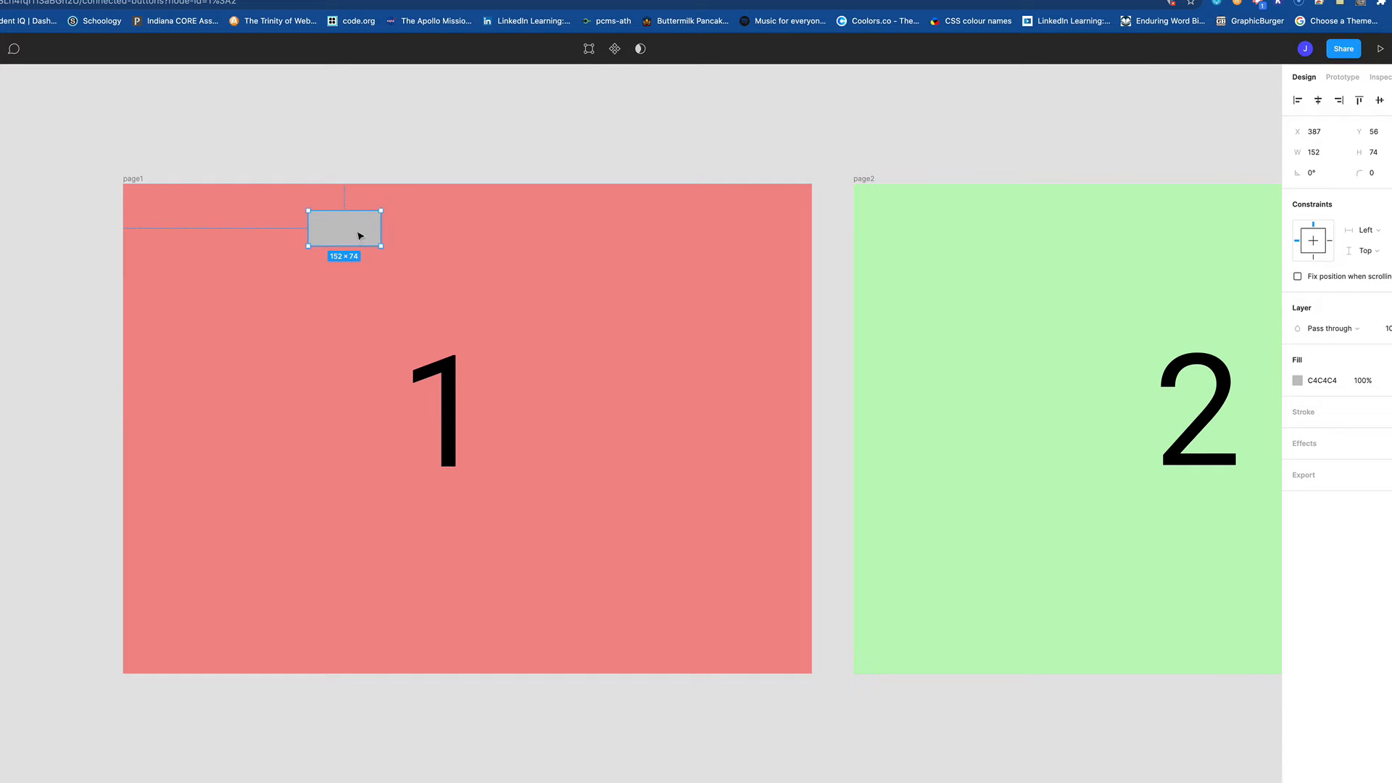
{"action": "scroll", "coordinate": [361, 236], "scroll_direction": "down", "scroll_amount": 2}
{"action": "scroll", "coordinate": [360, 235], "scroll_direction": "up", "scroll_amount": 8}
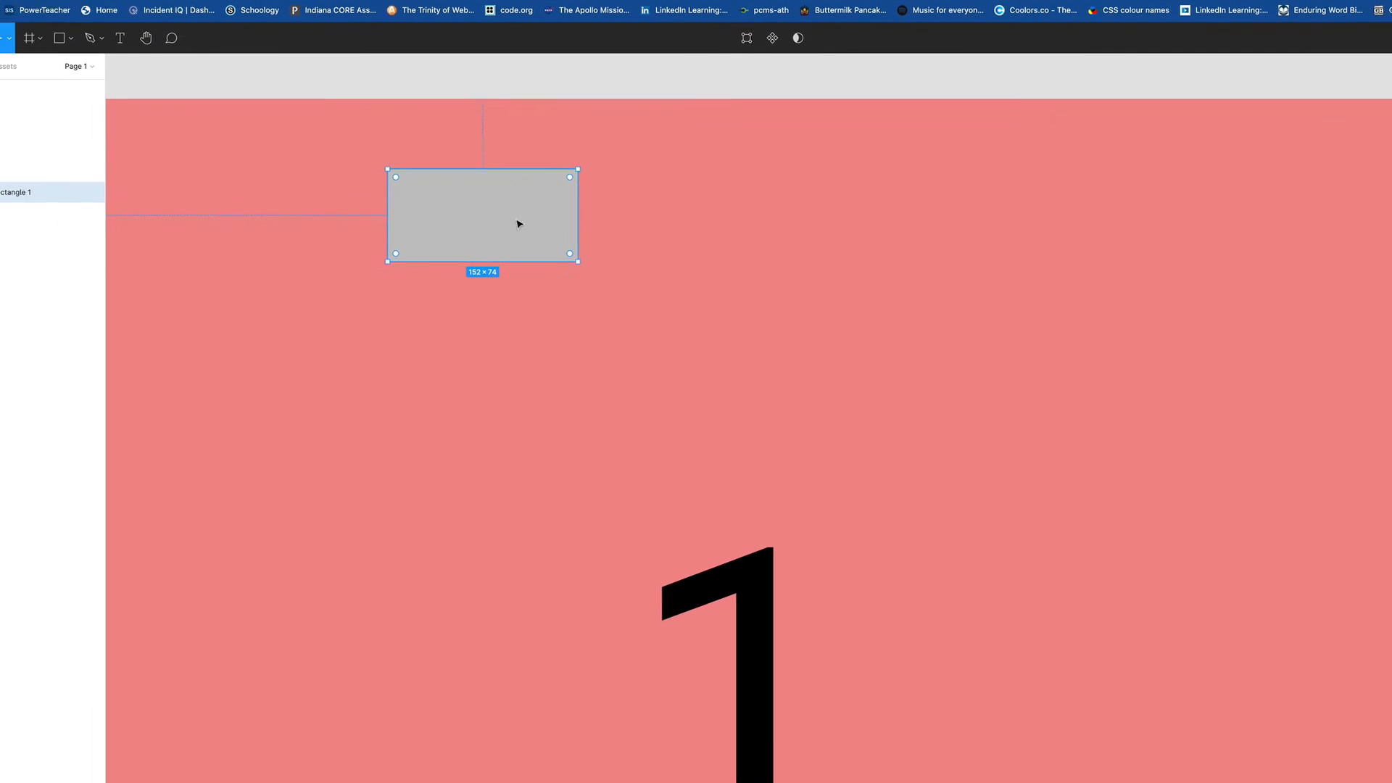
{"action": "left_click_drag", "start_coordinate": [570, 177], "coordinate": [500, 215]}
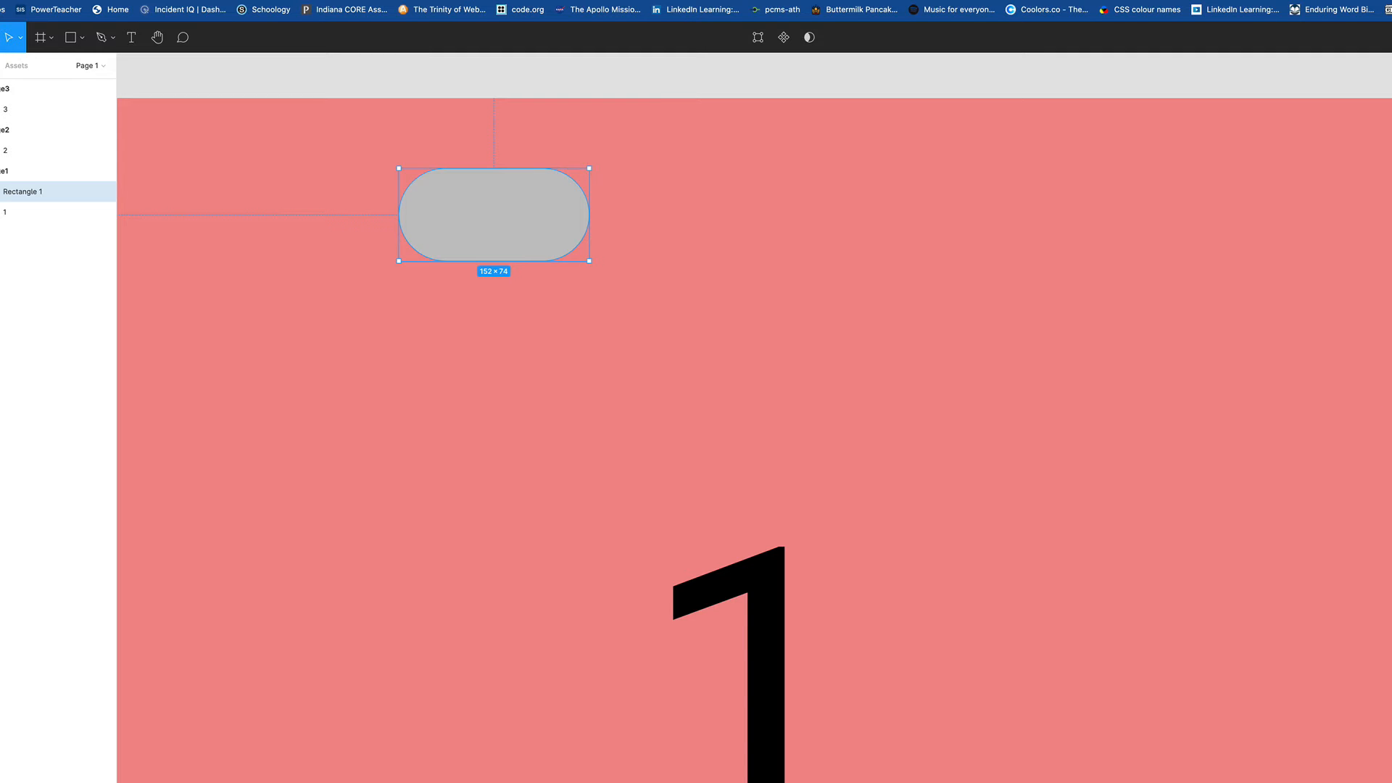
Step: Fill the pill shape with bright red FF0000 and give it a thick dark outline
{"action": "left_click", "coordinate": [1391, 372]}
{"action": "left_click_drag", "start_coordinate": [1391, 405], "coordinate": [1391, 385]}
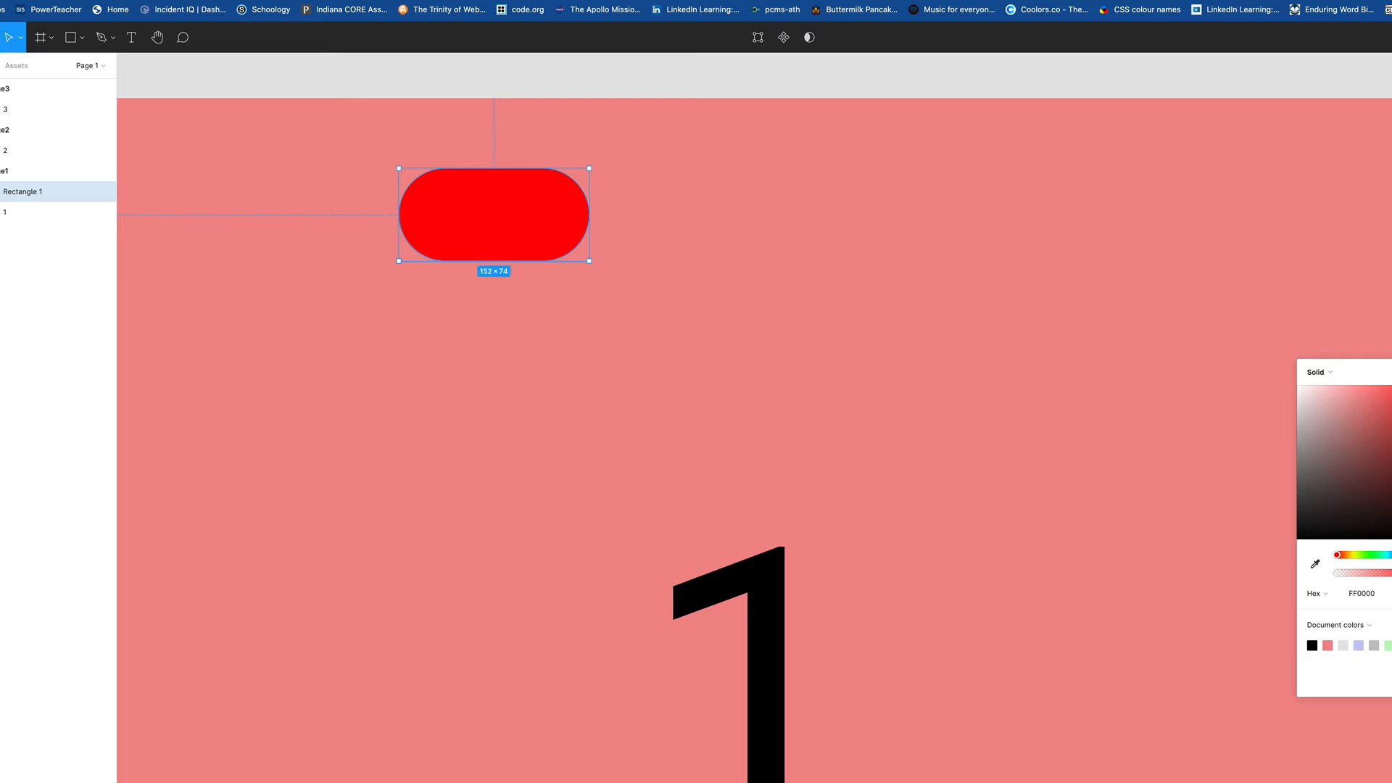
{"action": "left_click", "coordinate": [1391, 372]}
{"action": "left_click", "coordinate": [1391, 403]}
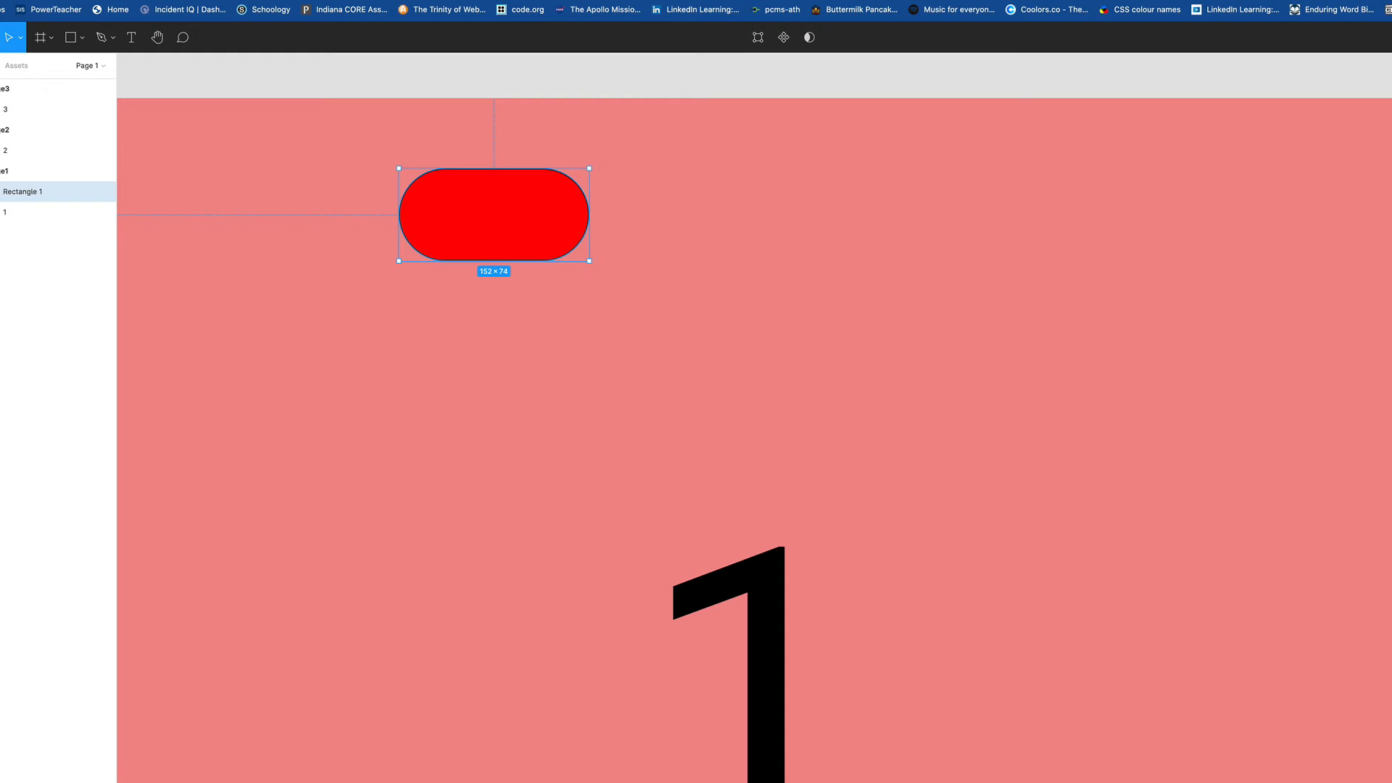
{"action": "left_click_drag", "start_coordinate": [1384, 411], "coordinate": [1391, 411]}
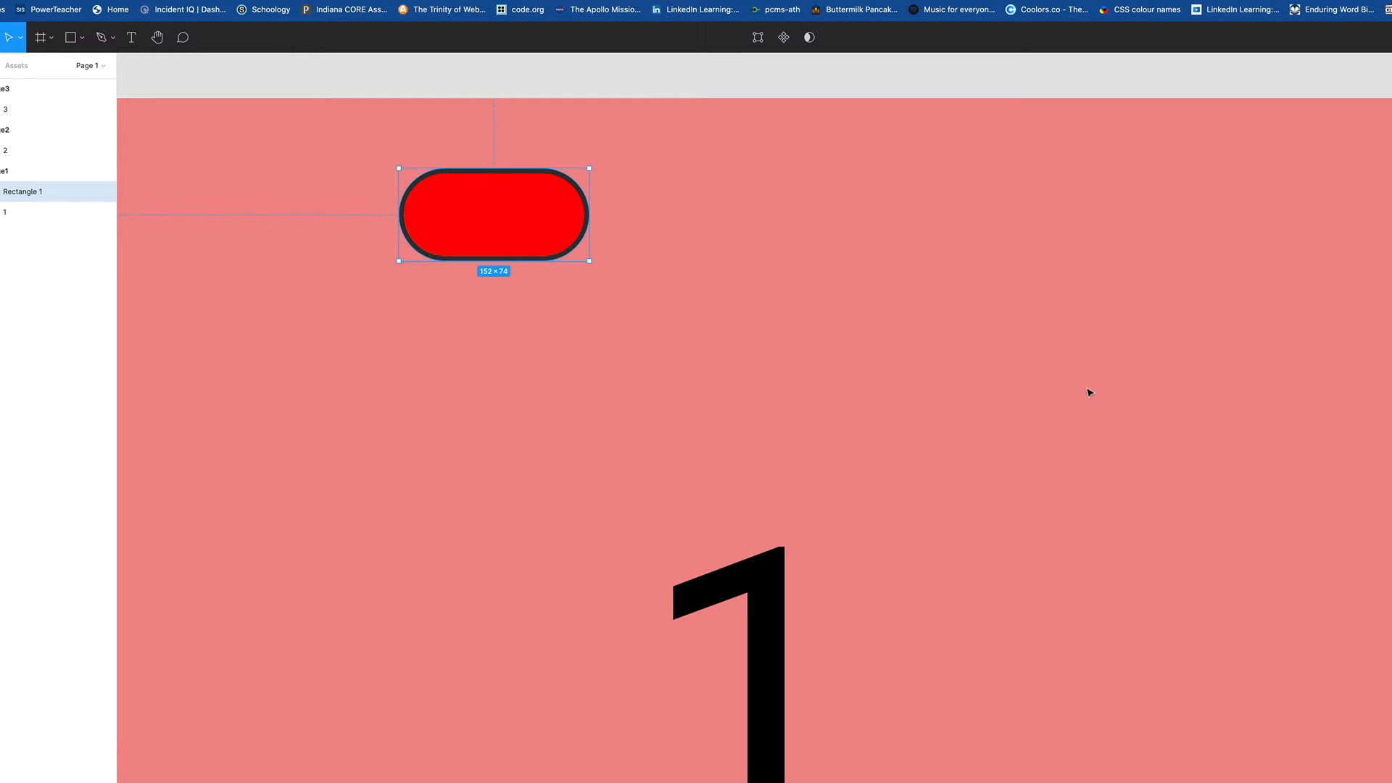
{"action": "key", "text": "t"}
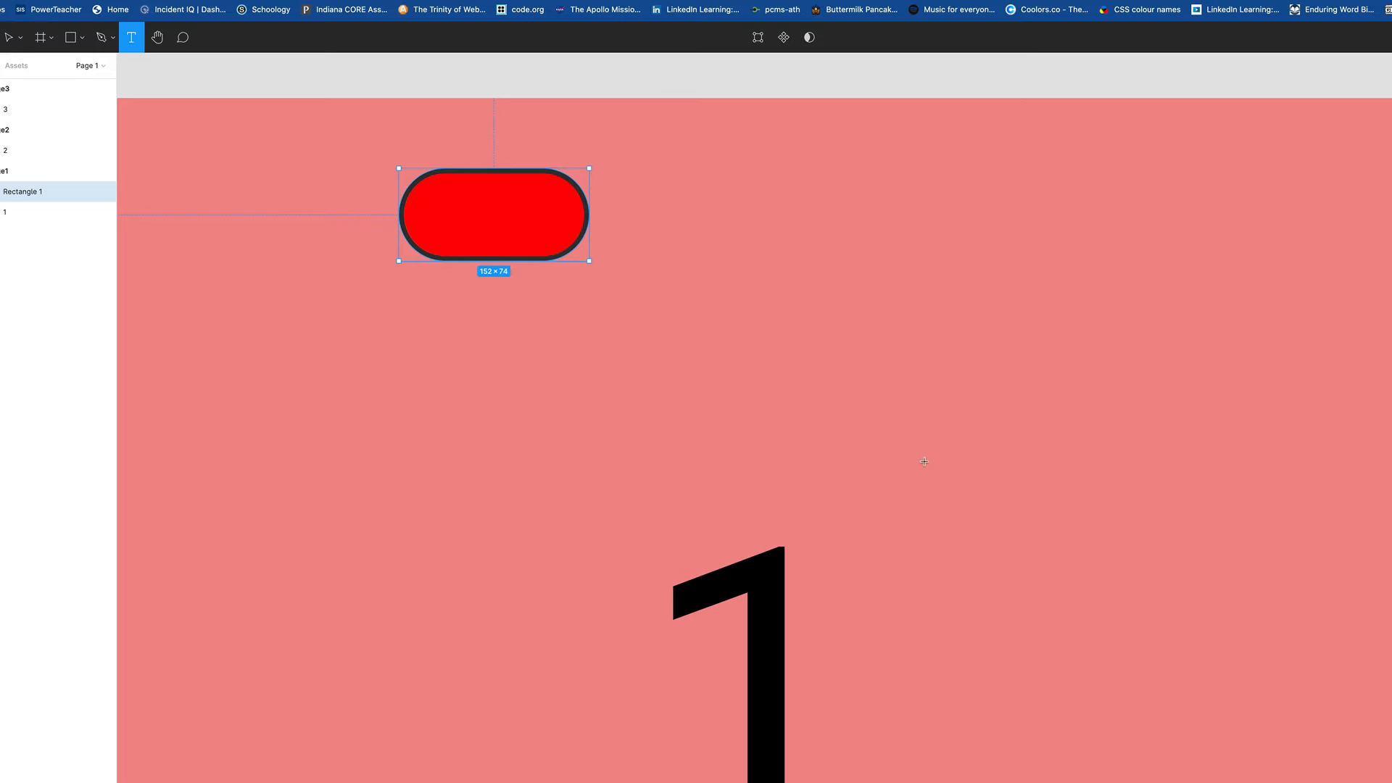
{"action": "left_click", "coordinate": [567, 408]}
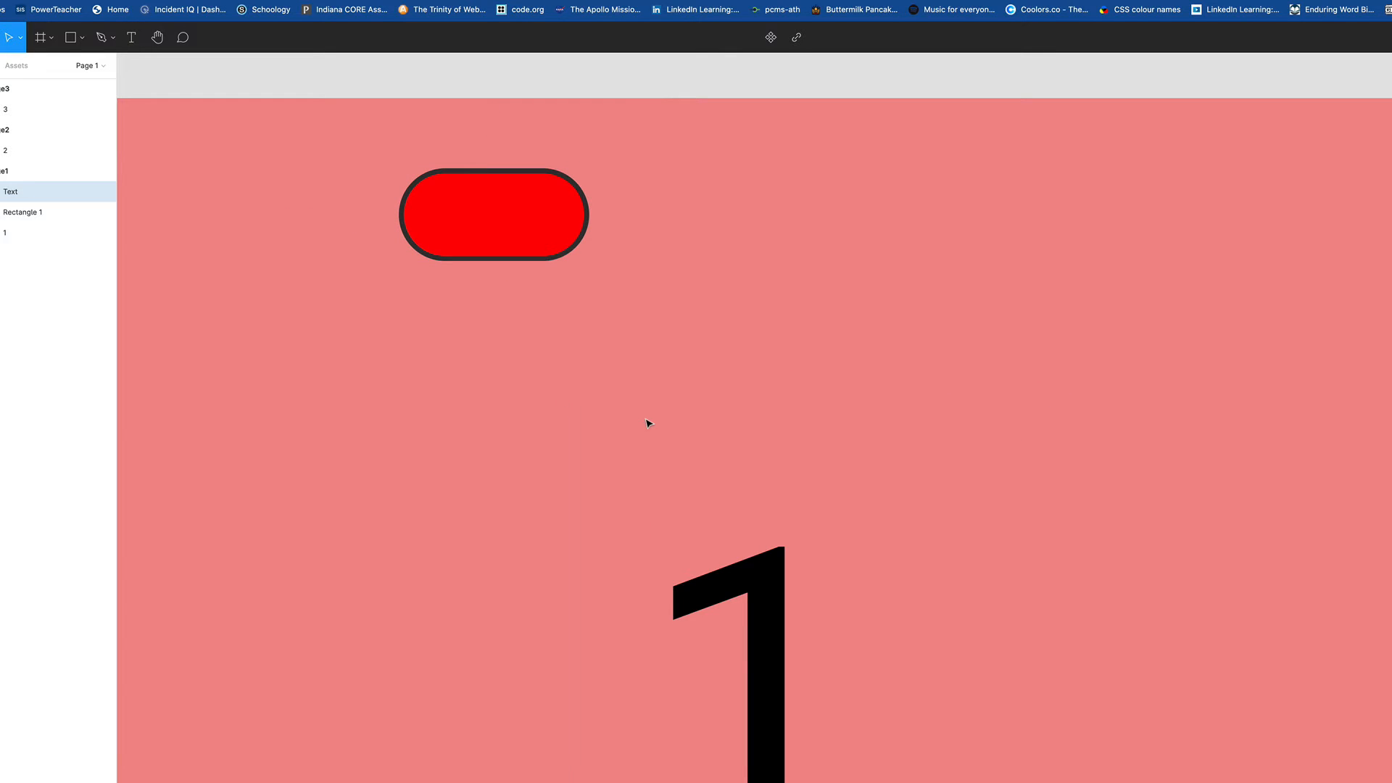
{"action": "left_click", "coordinate": [752, 214]}
Step: Add the text "Page1", shrink it to about 82 × 34, and centre it on the red pill
{"action": "key", "text": "t"}
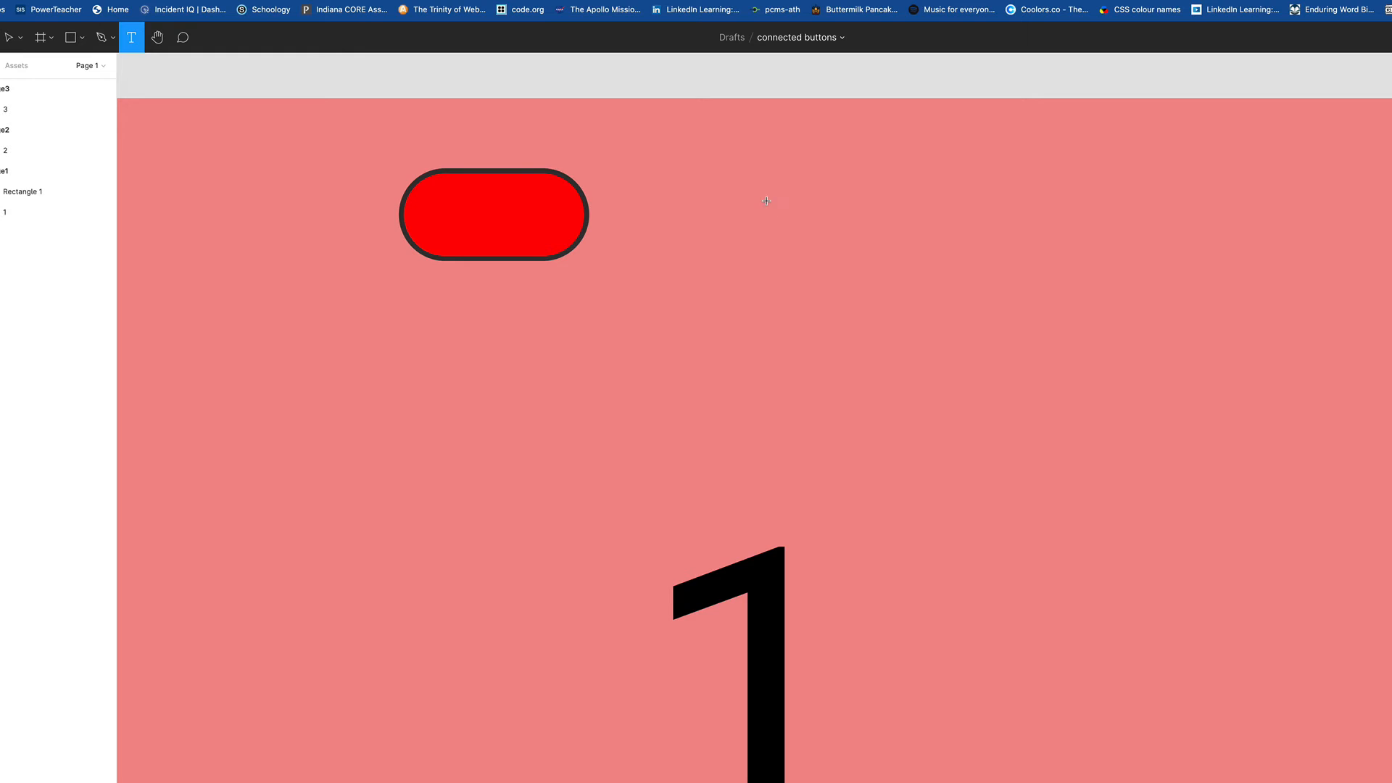
{"action": "left_click", "coordinate": [766, 201]}
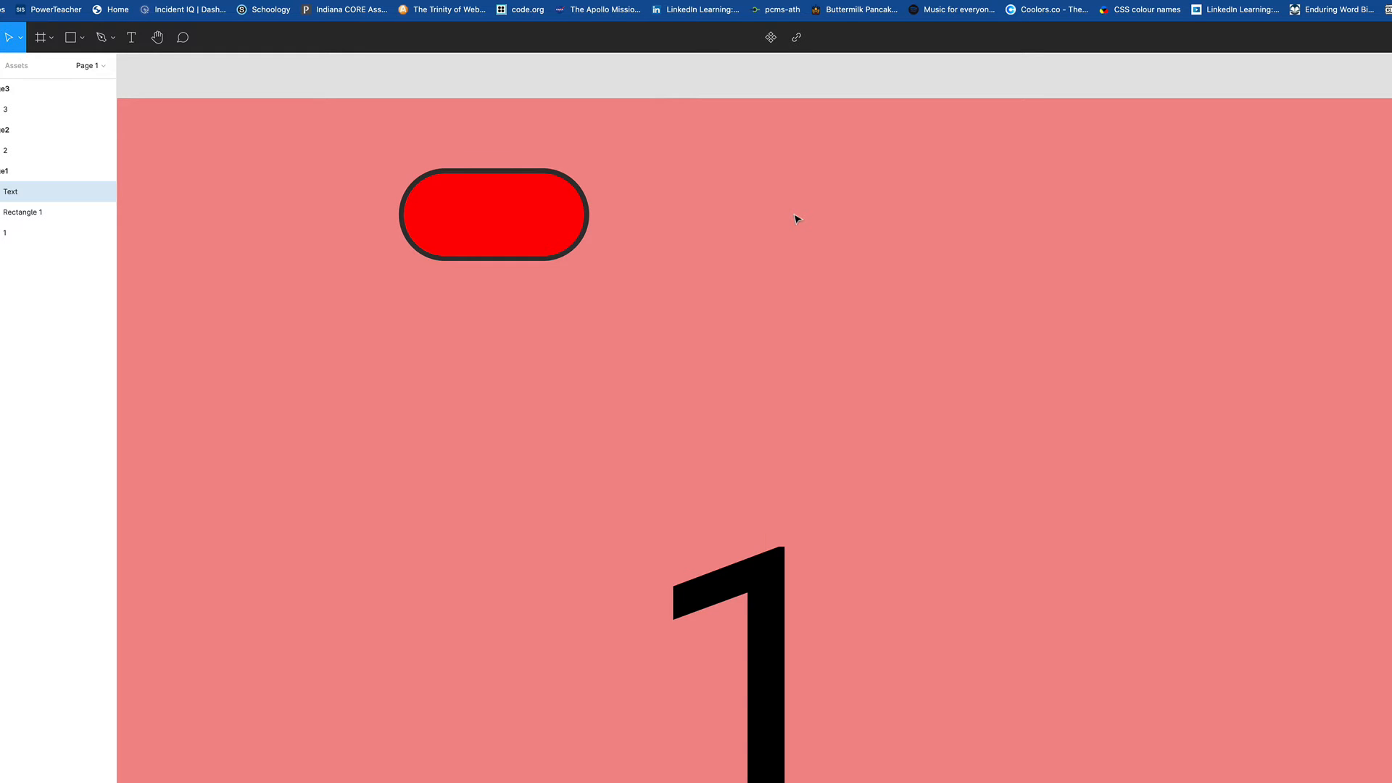
{"action": "type", "text": "Page1"}
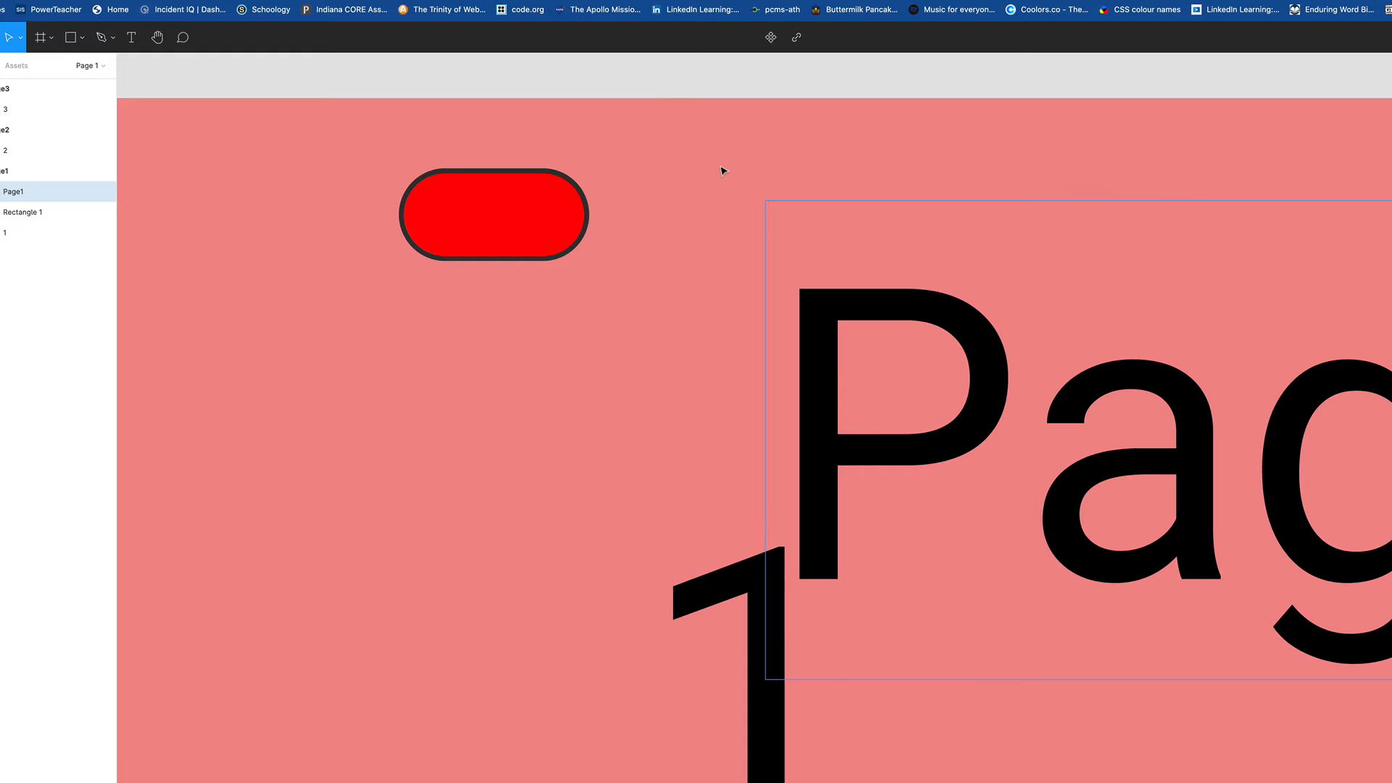
{"action": "key", "text": "Escape"}
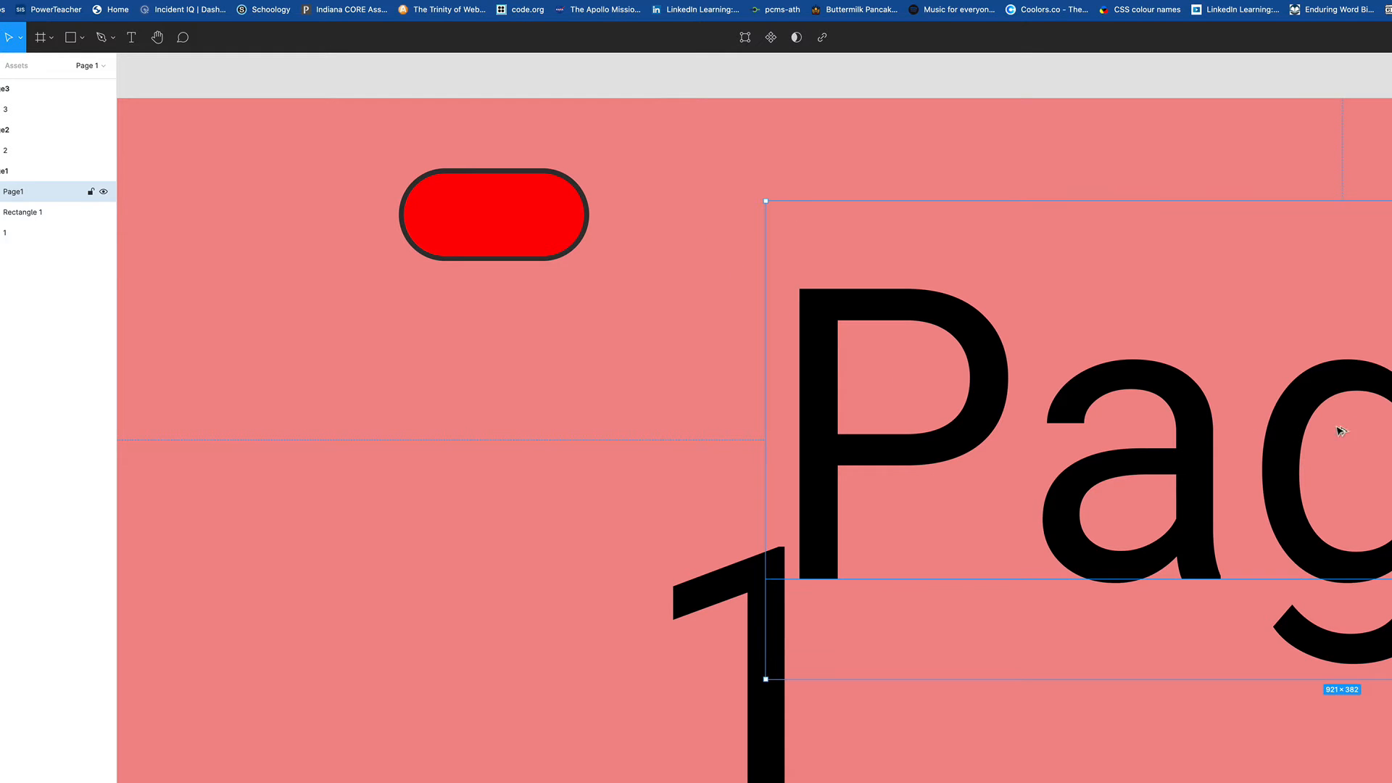
{"action": "left_click_drag", "start_coordinate": [1391, 422], "coordinate": [1157, 430]}
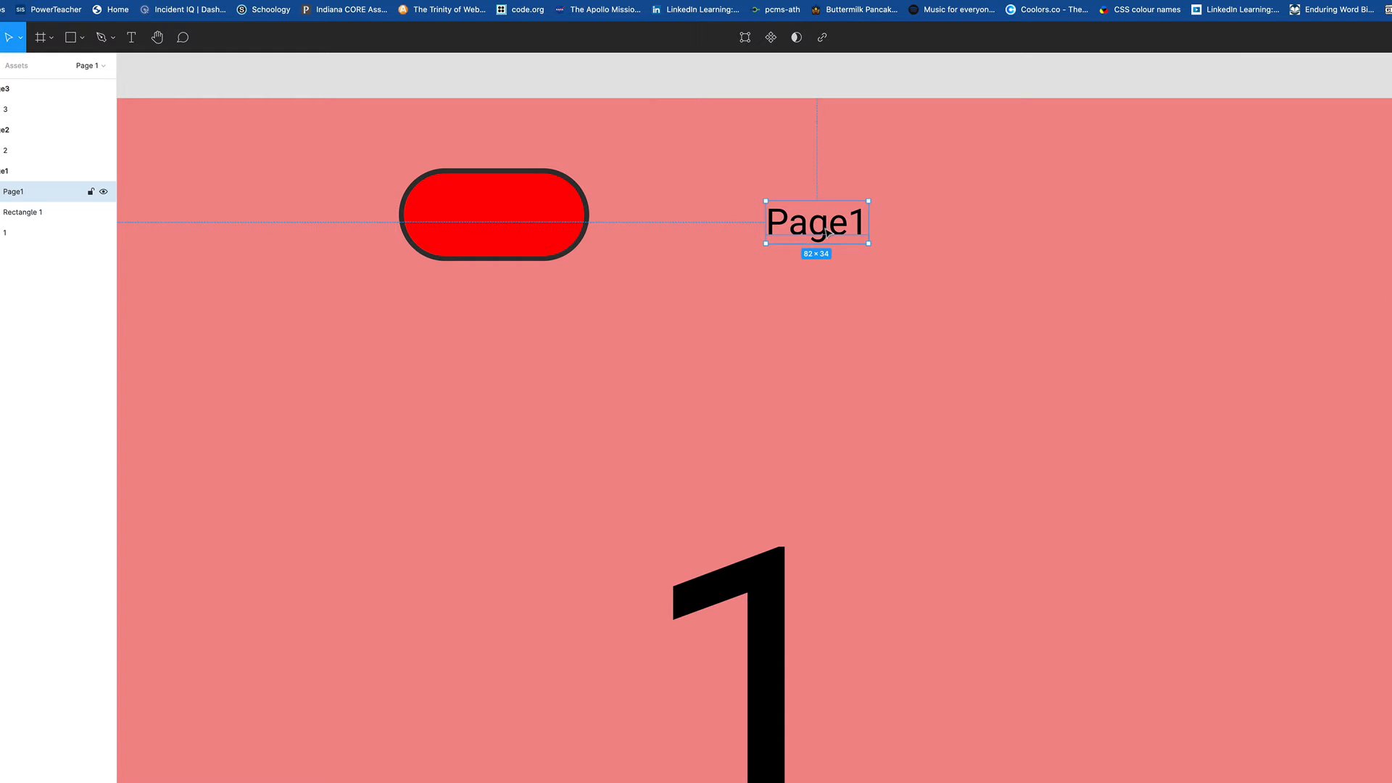
{"action": "left_click_drag", "start_coordinate": [828, 232], "coordinate": [505, 225]}
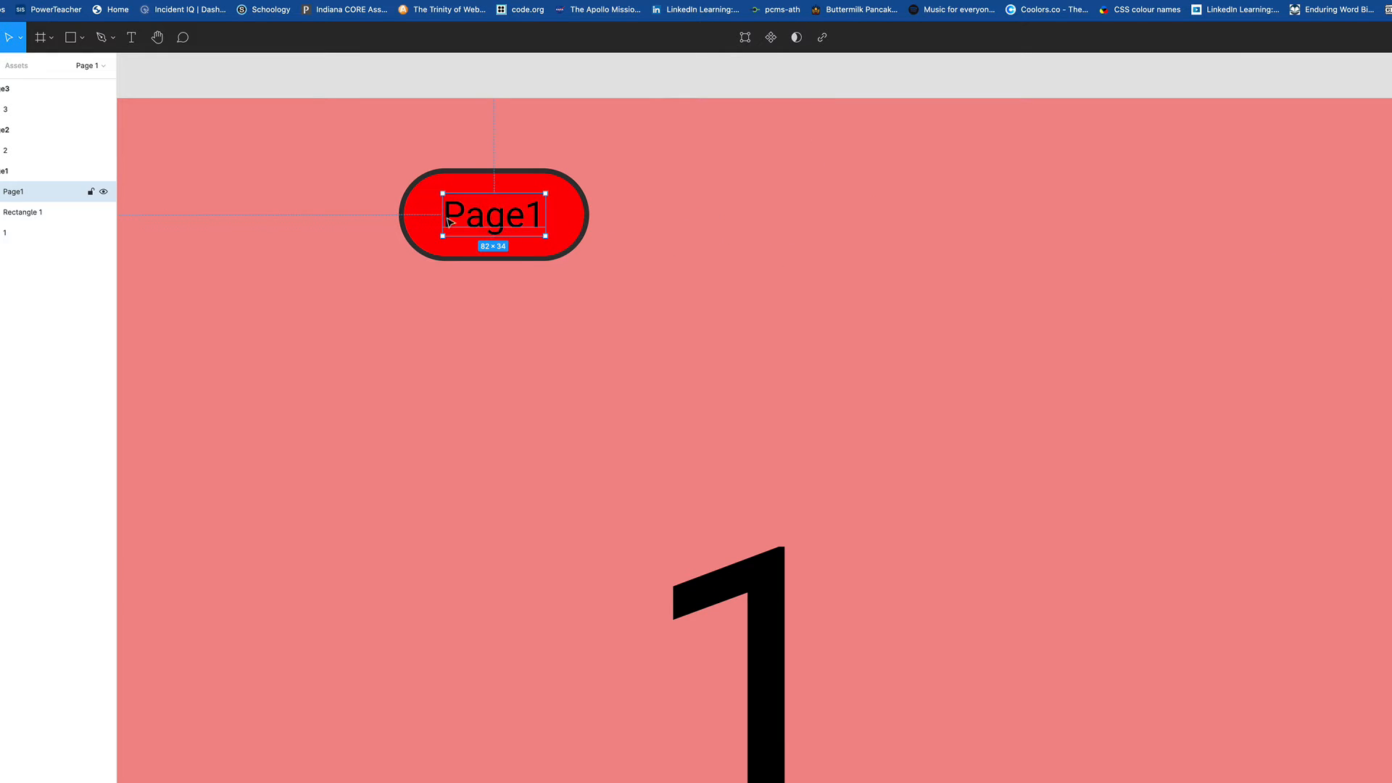
Step: Duplicate the Page1 pill with its label beside the original and change the copy's text to "Page2"
{"action": "left_click_drag", "start_coordinate": [370, 152], "coordinate": [700, 325]}
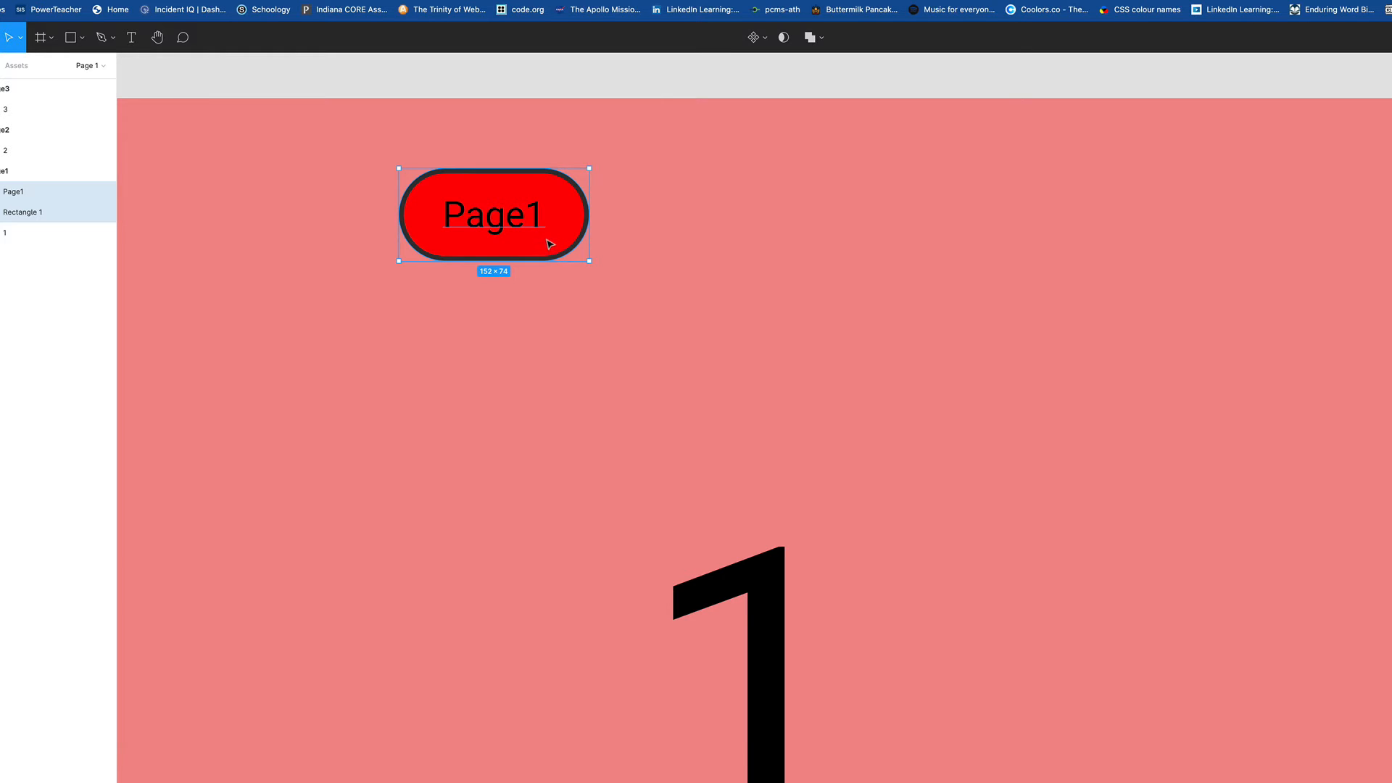
{"action": "left_click_drag", "start_coordinate": [547, 242], "coordinate": [817, 243]}
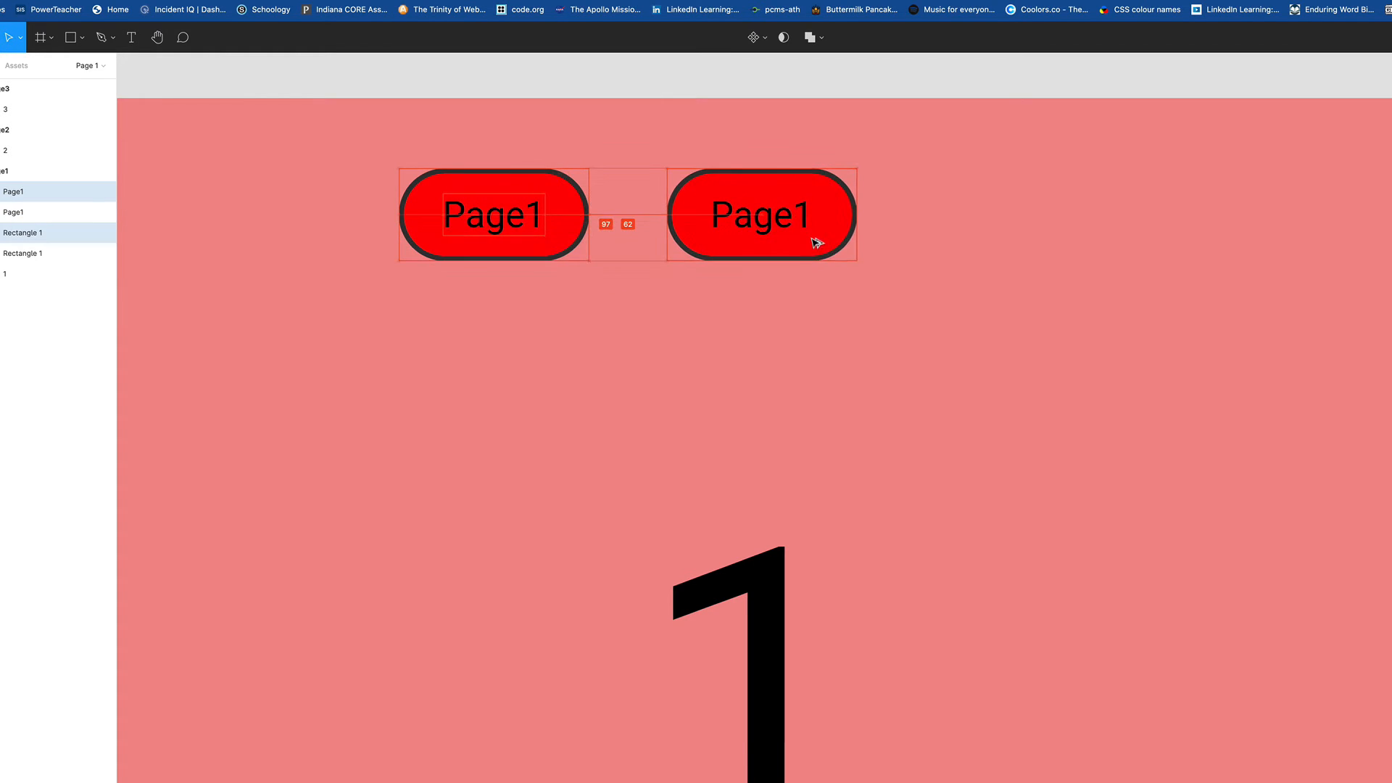
{"action": "left_click", "coordinate": [807, 231]}
{"action": "double_click", "coordinate": [802, 219]}
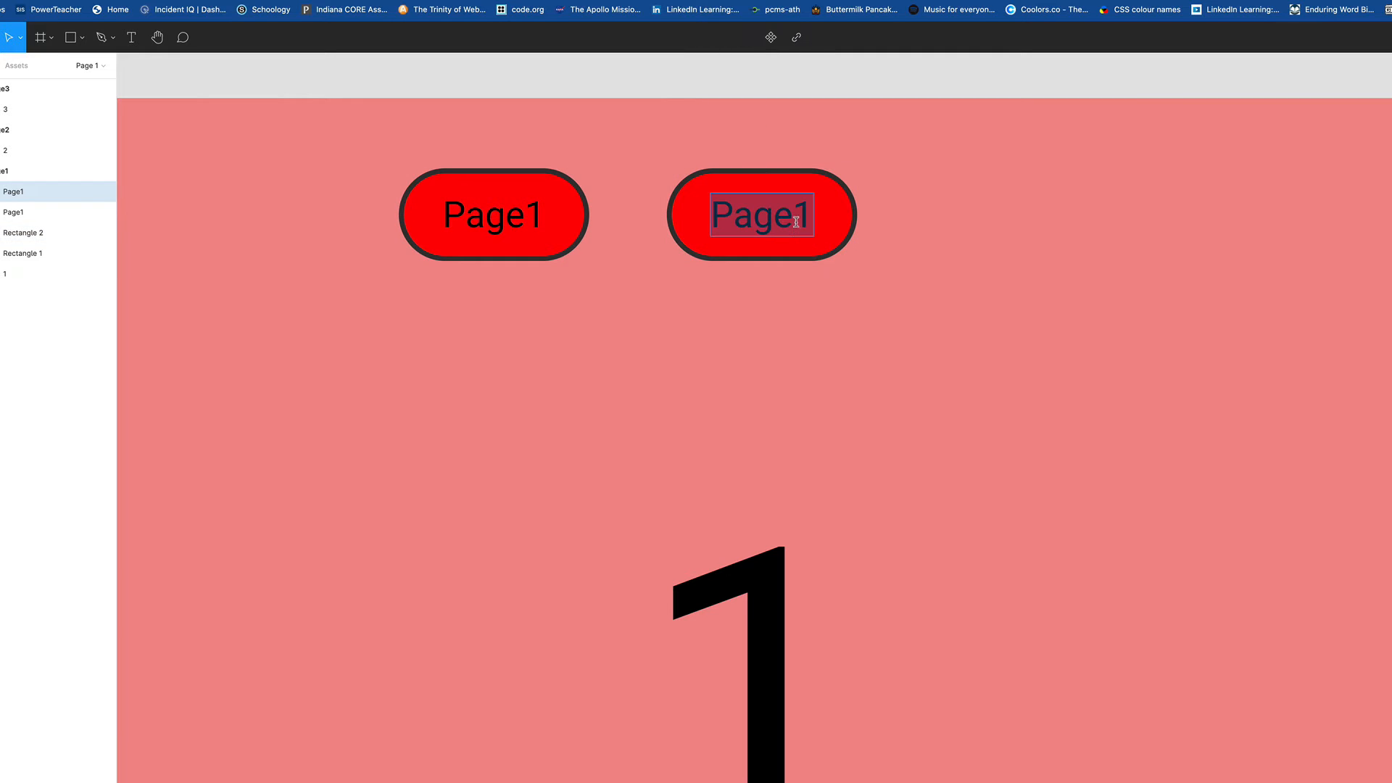
{"action": "left_click_drag", "start_coordinate": [802, 218], "coordinate": [809, 220]}
{"action": "type", "text": "2"}
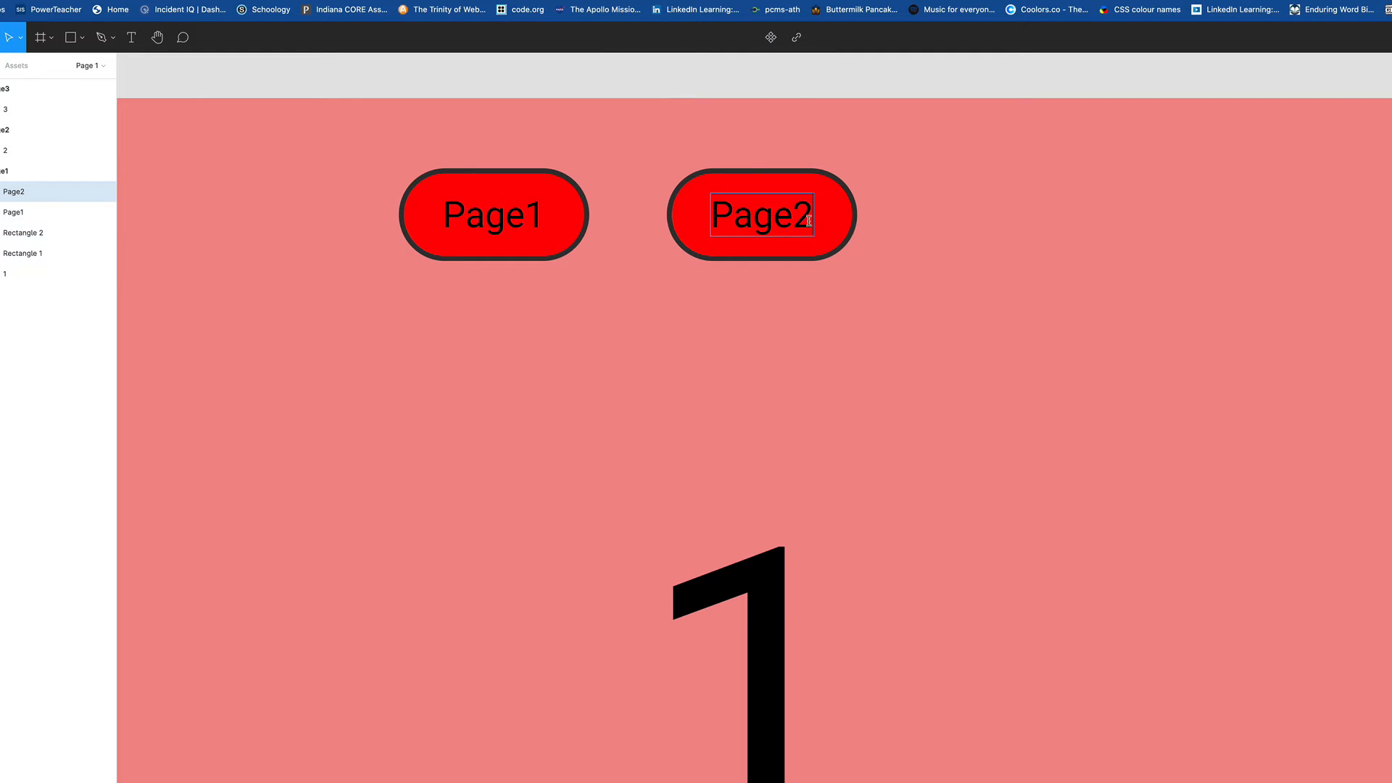
{"action": "key", "text": "Escape"}
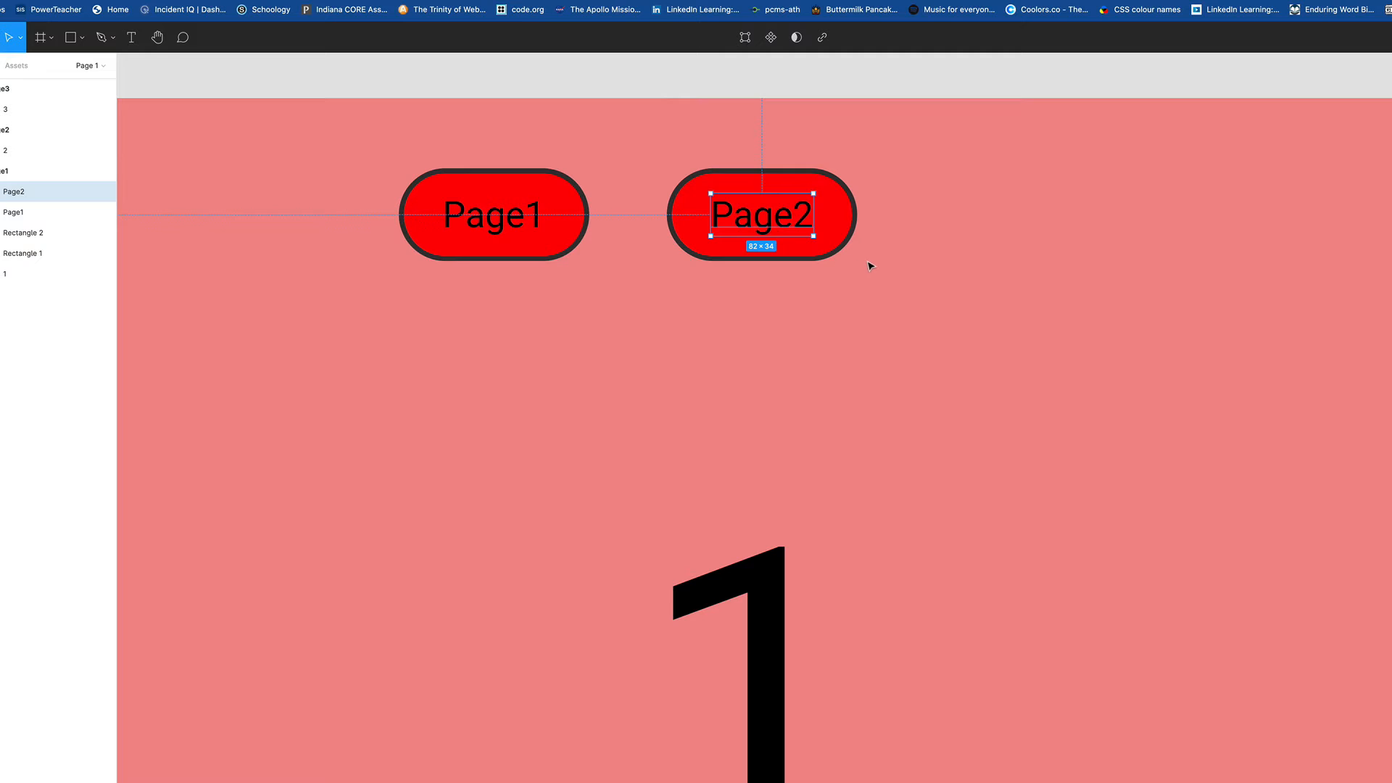
Step: Duplicate the Page2 pill with its label further along the row and change the copy's text to "Page3"
{"action": "left_click", "coordinate": [859, 265]}
{"action": "left_click_drag", "start_coordinate": [668, 155], "coordinate": [911, 315]}
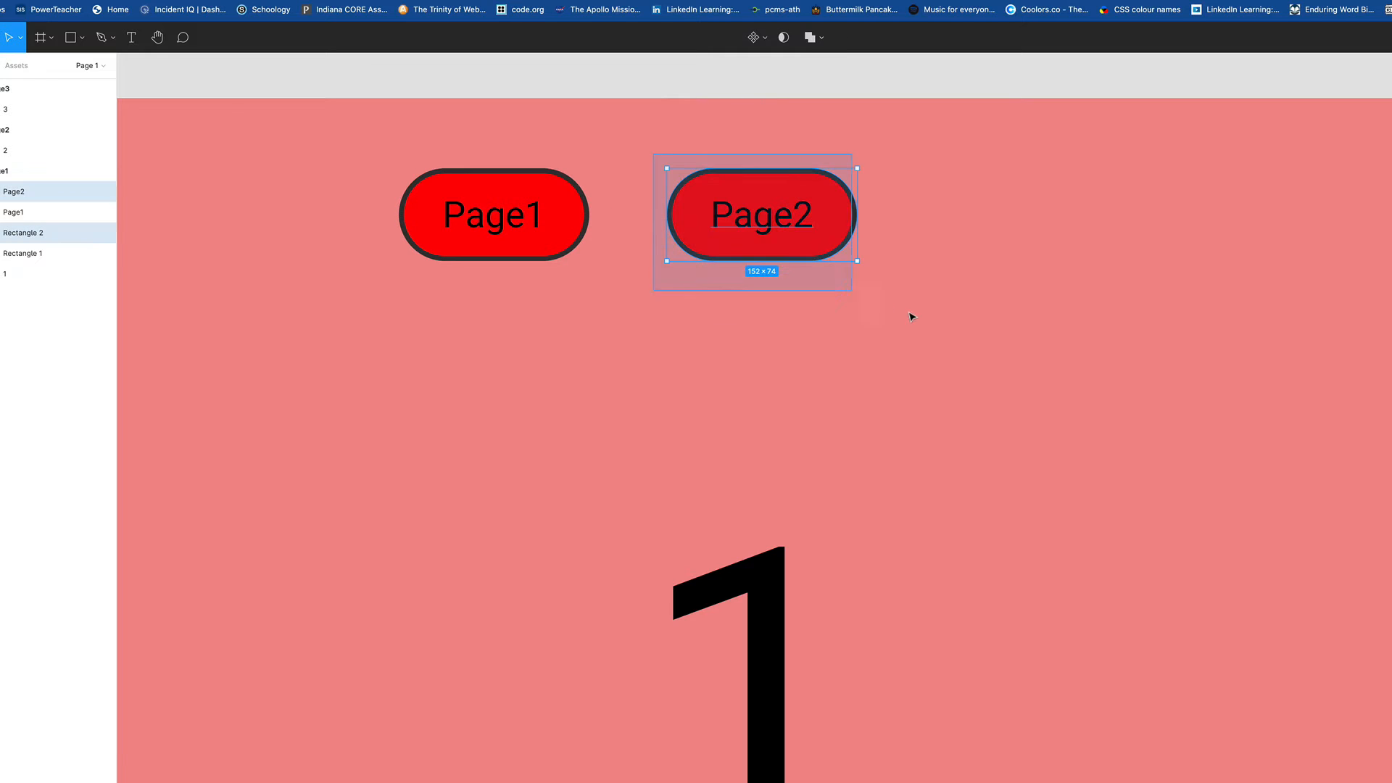
{"action": "left_click_drag", "start_coordinate": [790, 238], "coordinate": [1046, 219]}
{"action": "double_click", "coordinate": [1039, 226]}
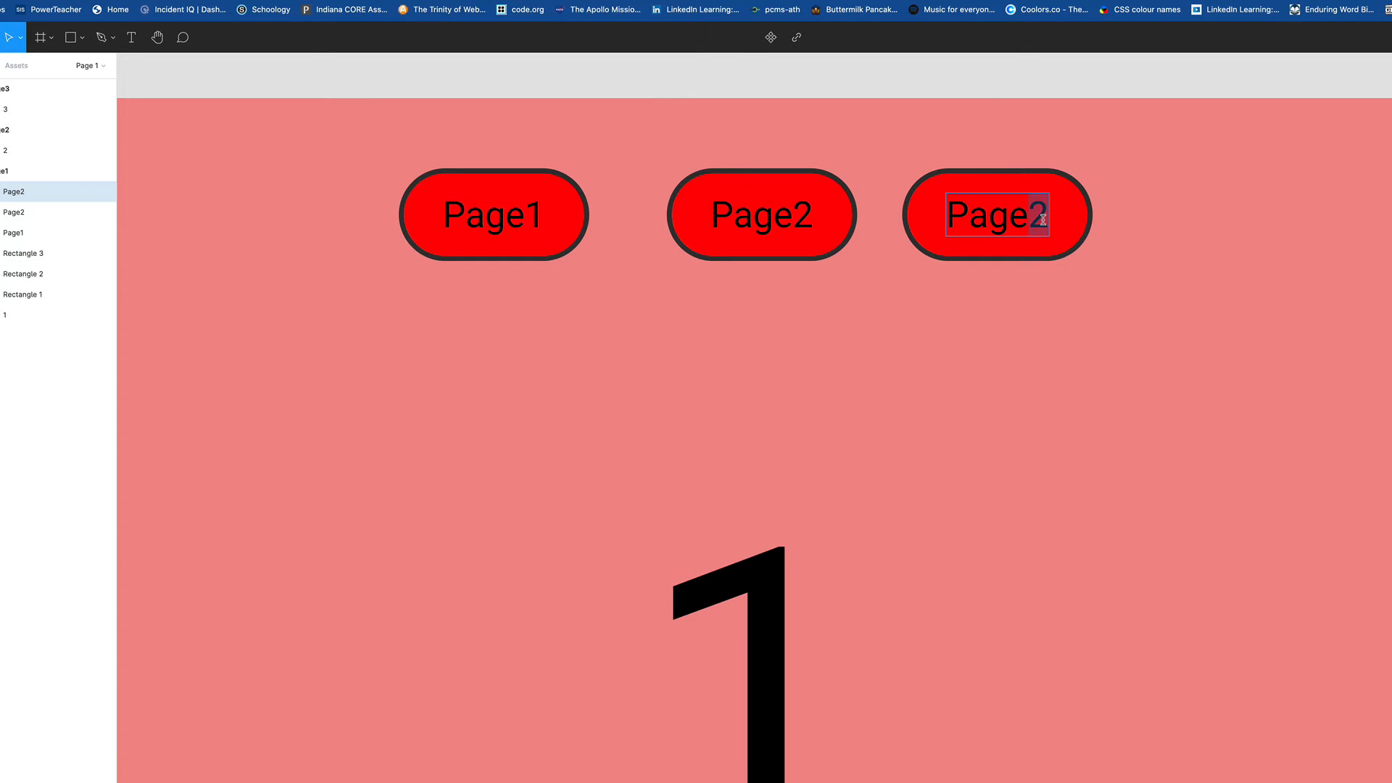
{"action": "type", "text": "3"}
{"action": "key", "text": "Escape"}
{"action": "left_click", "coordinate": [848, 335]}
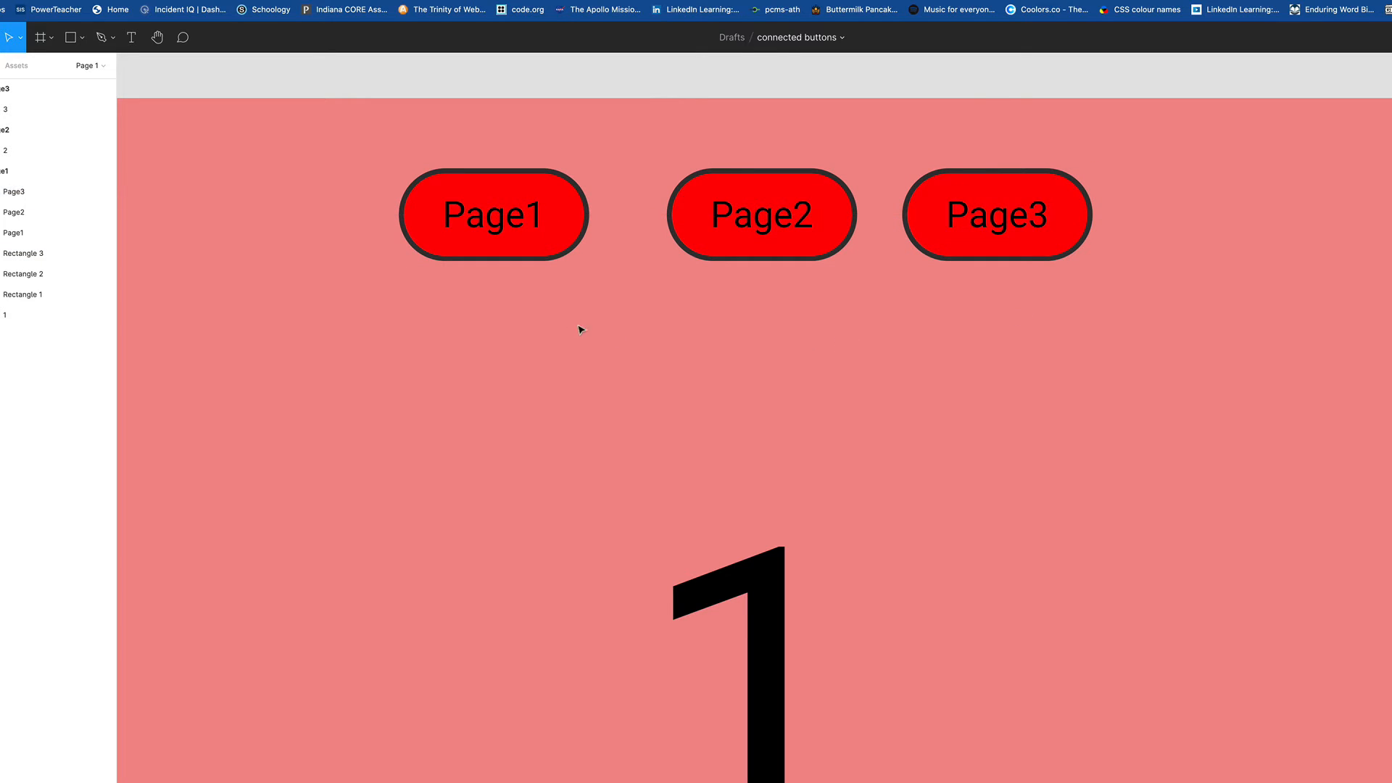
Step: Group the Page1 label with its red pill
{"action": "left_click_drag", "start_coordinate": [389, 155], "coordinate": [611, 316]}
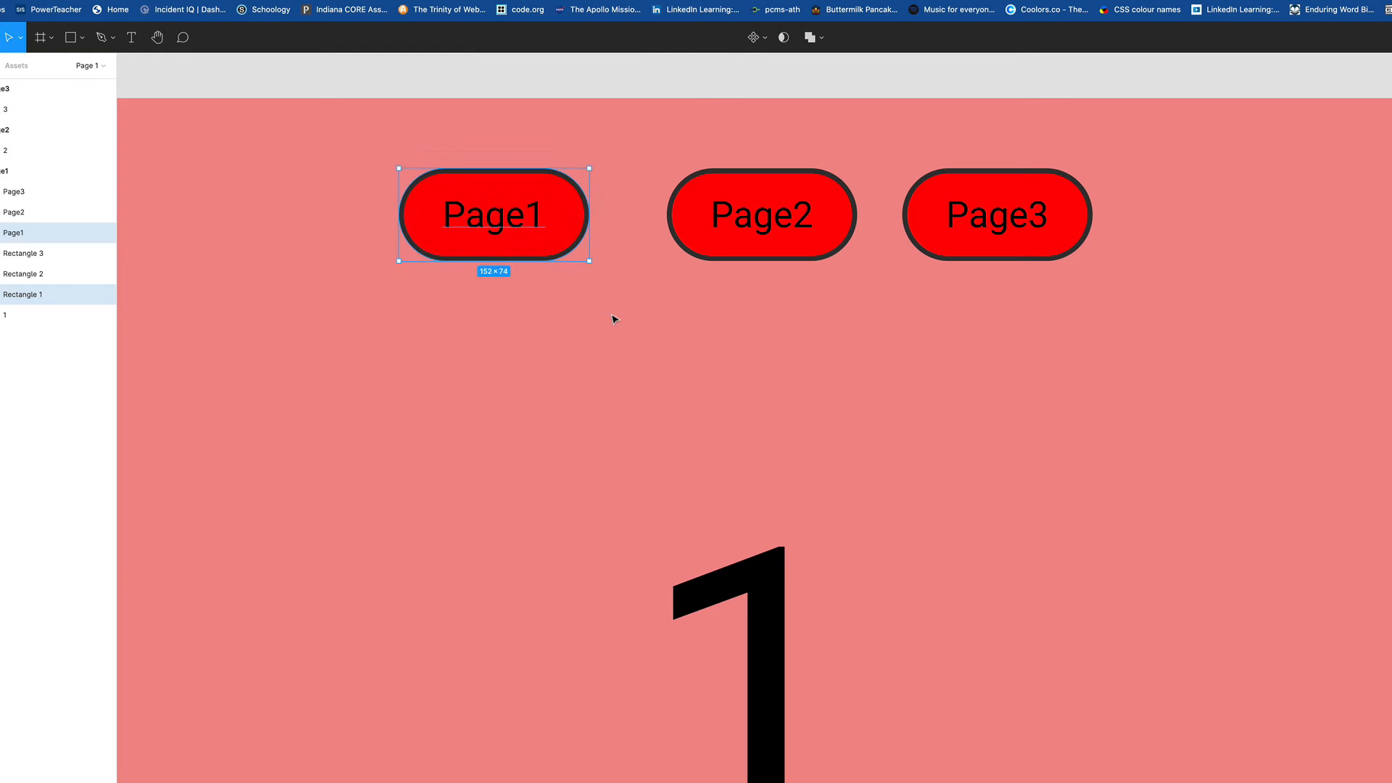
{"action": "left_click", "coordinate": [545, 238]}
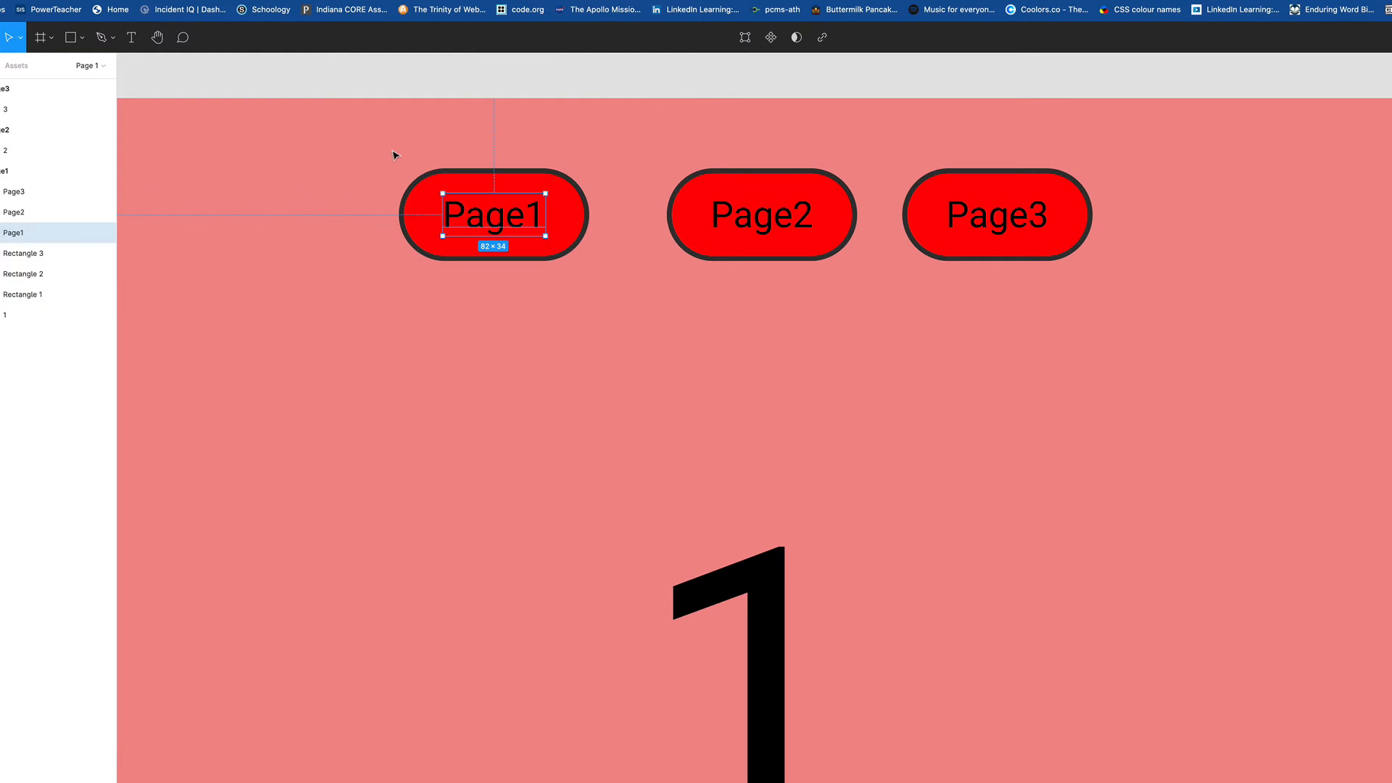
{"action": "left_click_drag", "start_coordinate": [389, 149], "coordinate": [545, 259]}
{"action": "right_click", "coordinate": [529, 238]}
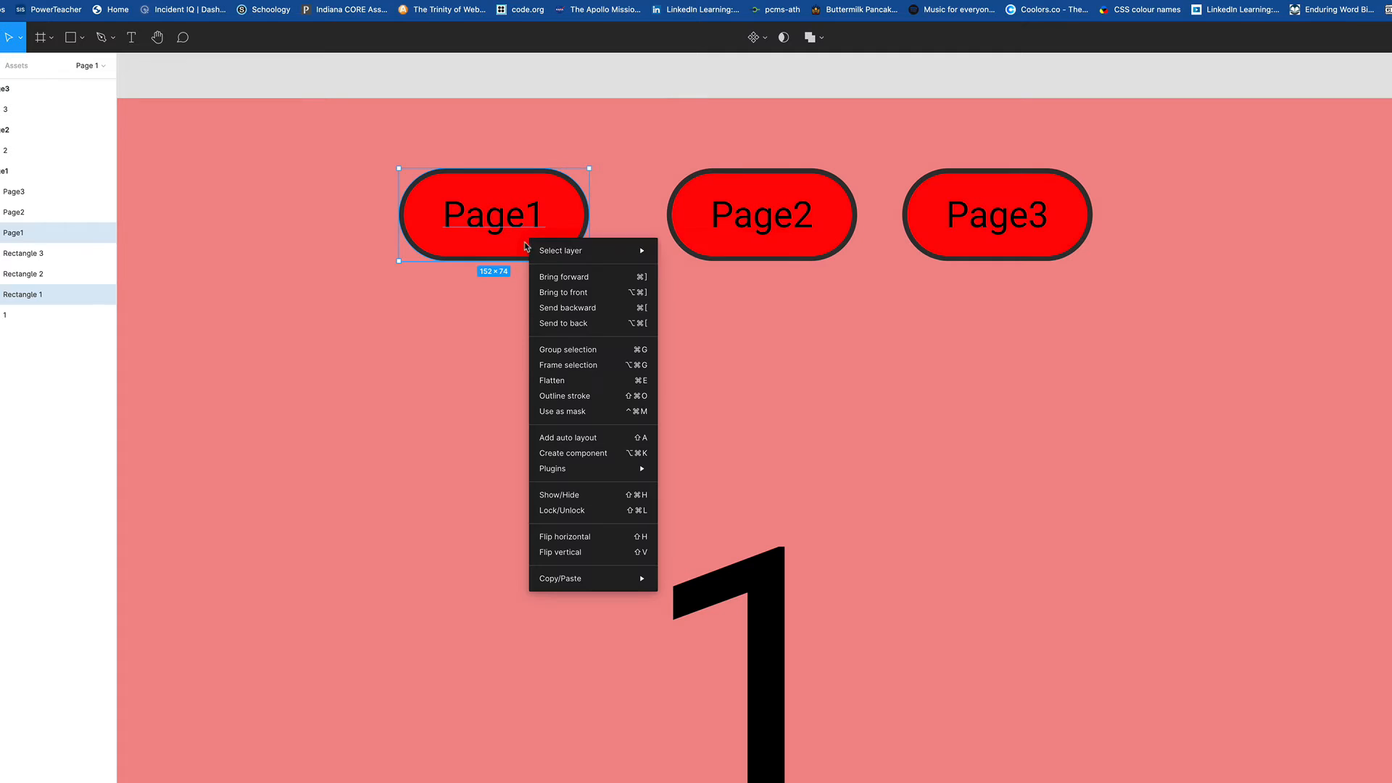
{"action": "left_click", "coordinate": [572, 350]}
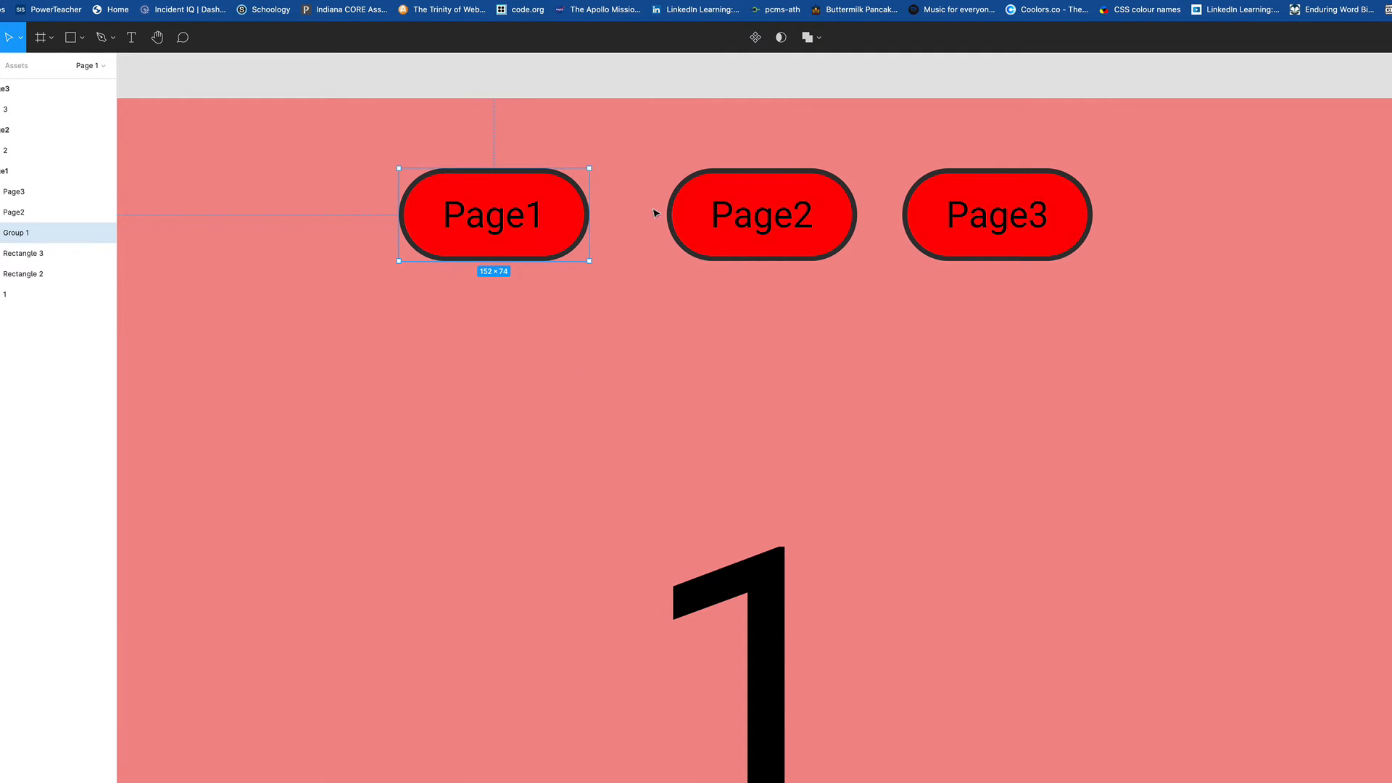
Step: Group the Page2 label with its pill, and the Page3 label with its pill, as two separate groups
{"action": "left_click_drag", "start_coordinate": [656, 148], "coordinate": [869, 311]}
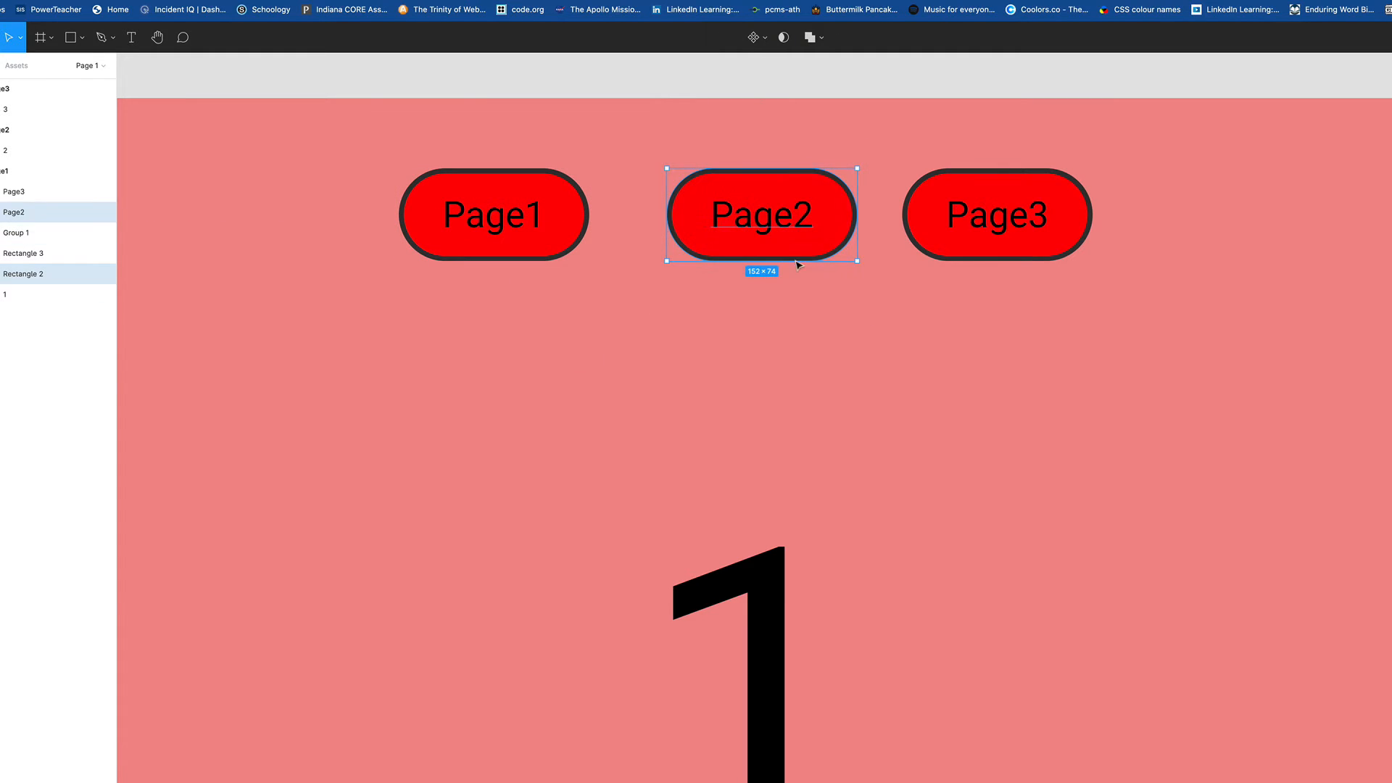
{"action": "right_click", "coordinate": [765, 202]}
{"action": "left_click", "coordinate": [803, 309]}
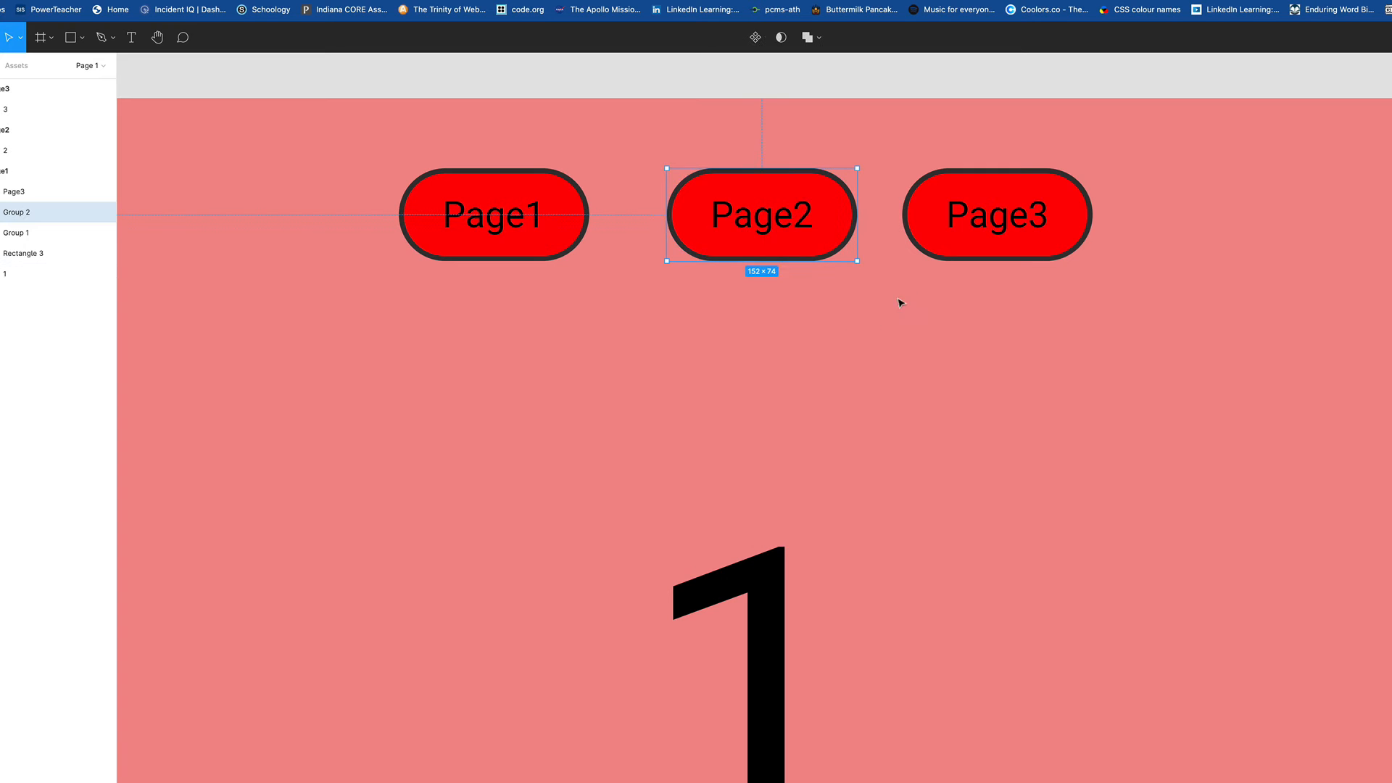
{"action": "left_click_drag", "start_coordinate": [896, 158], "coordinate": [1111, 287]}
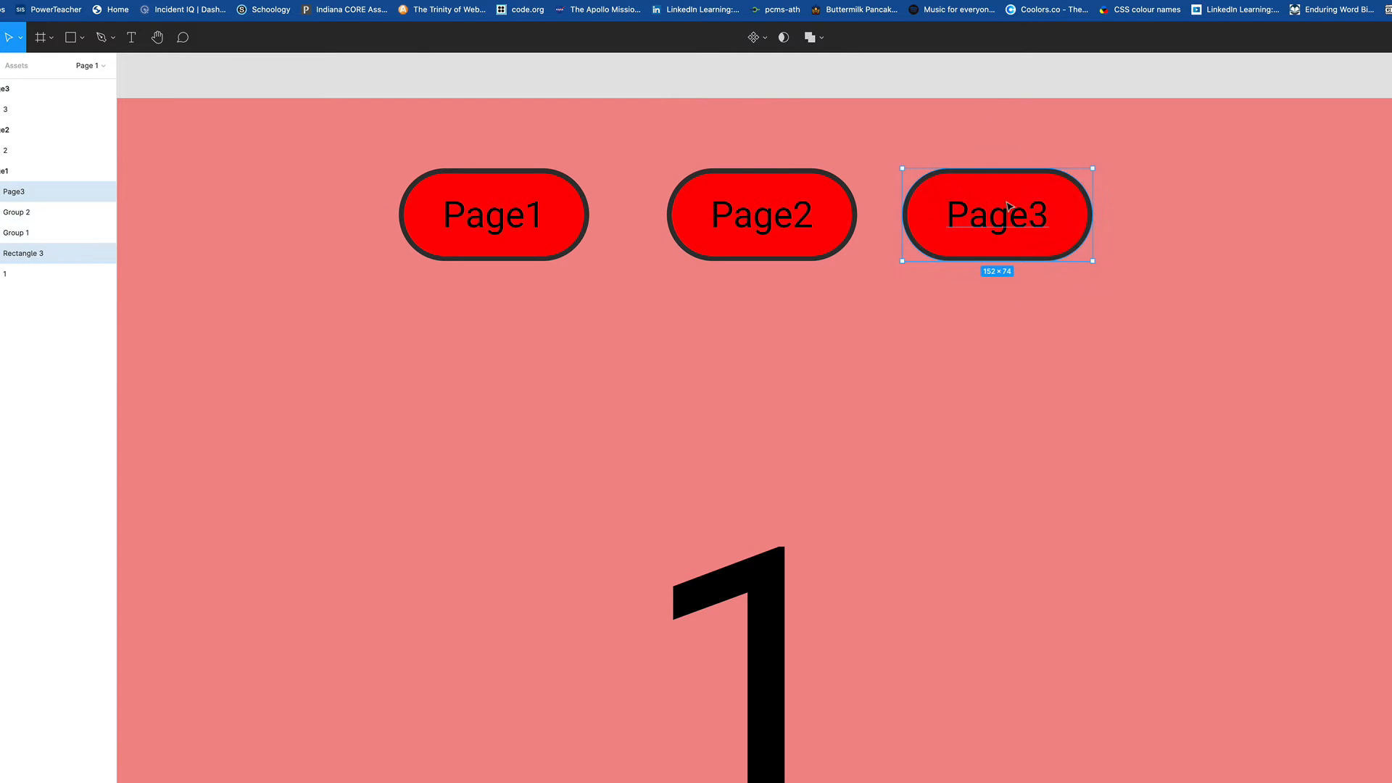
{"action": "right_click", "coordinate": [1002, 194]}
{"action": "left_click", "coordinate": [1041, 305]}
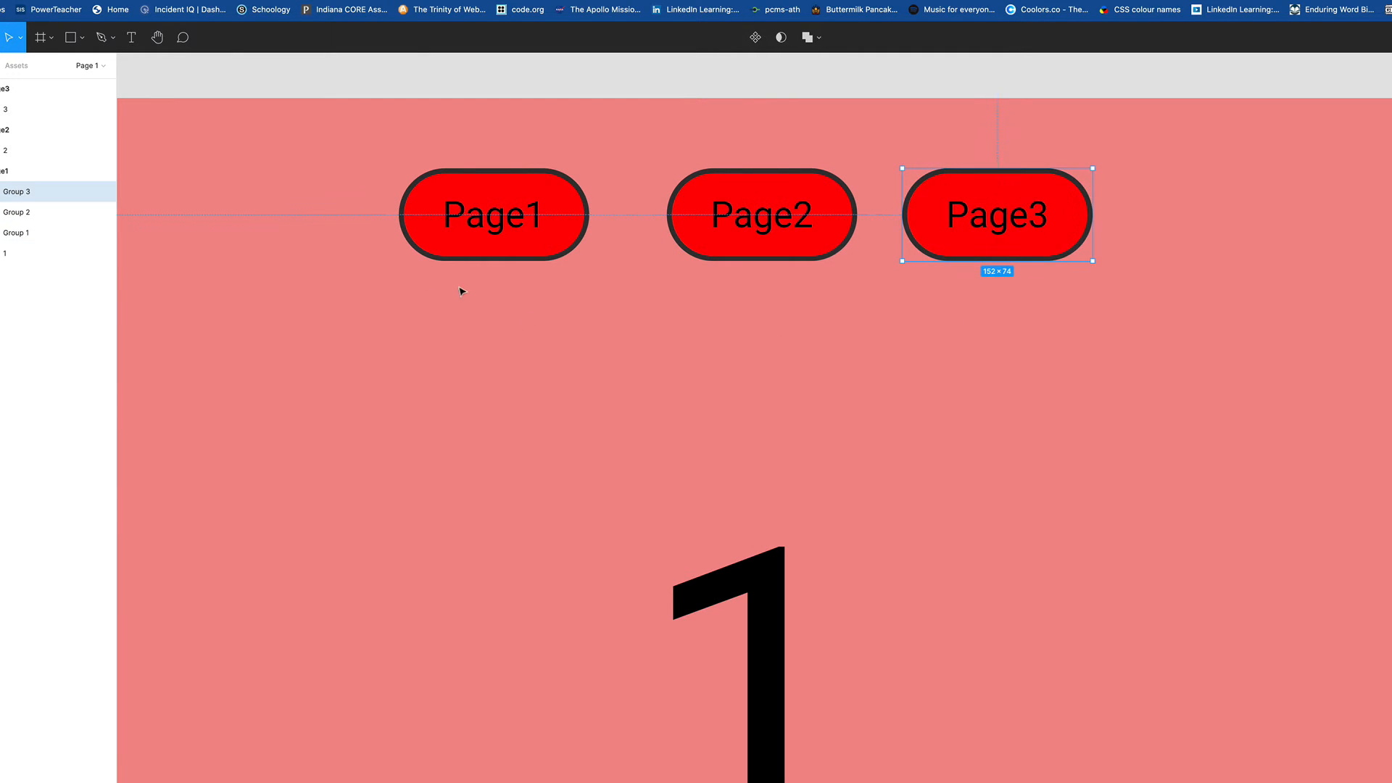
Step: Distribute the Page1, Page2 and Page3 button groups with equal horizontal spacing
{"action": "left_click_drag", "start_coordinate": [349, 137], "coordinate": [1317, 306]}
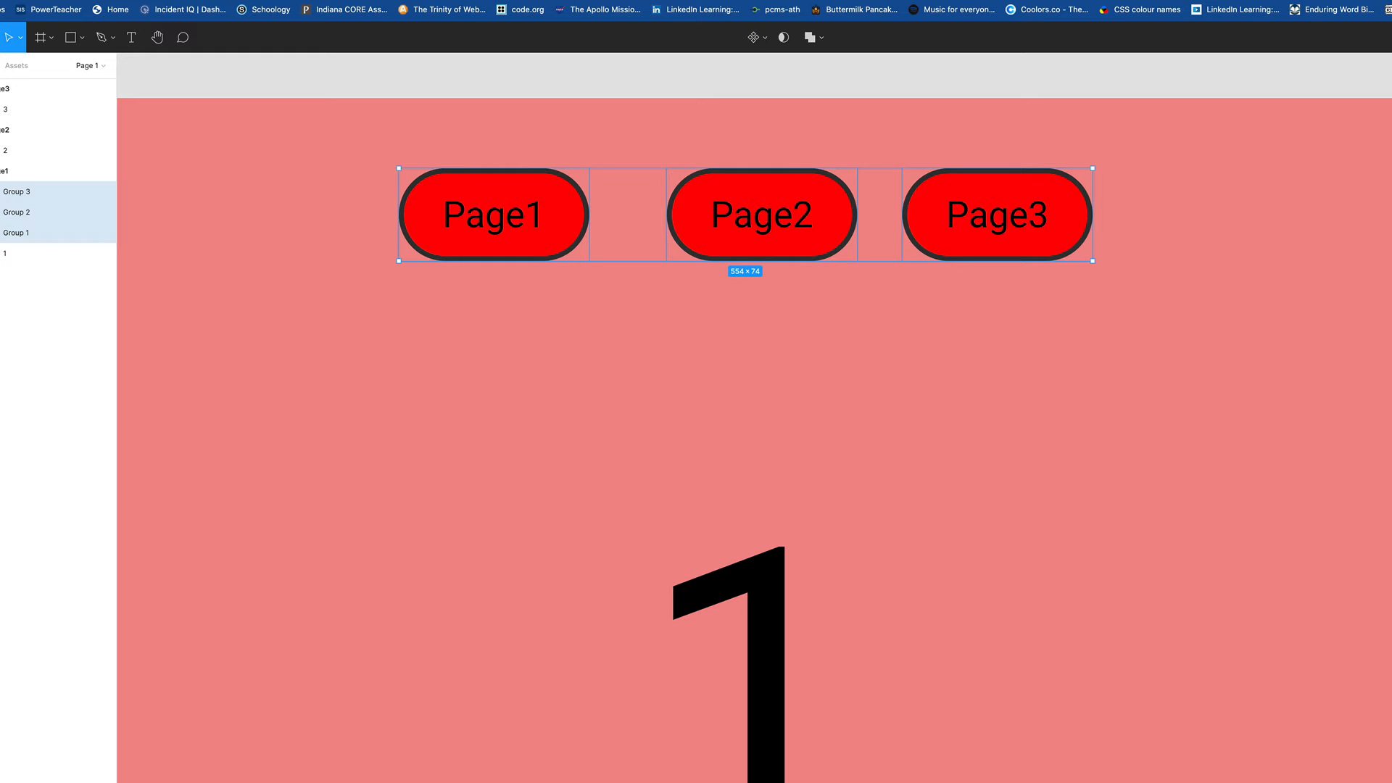
{"action": "key", "text": "ctrl+alt+h"}
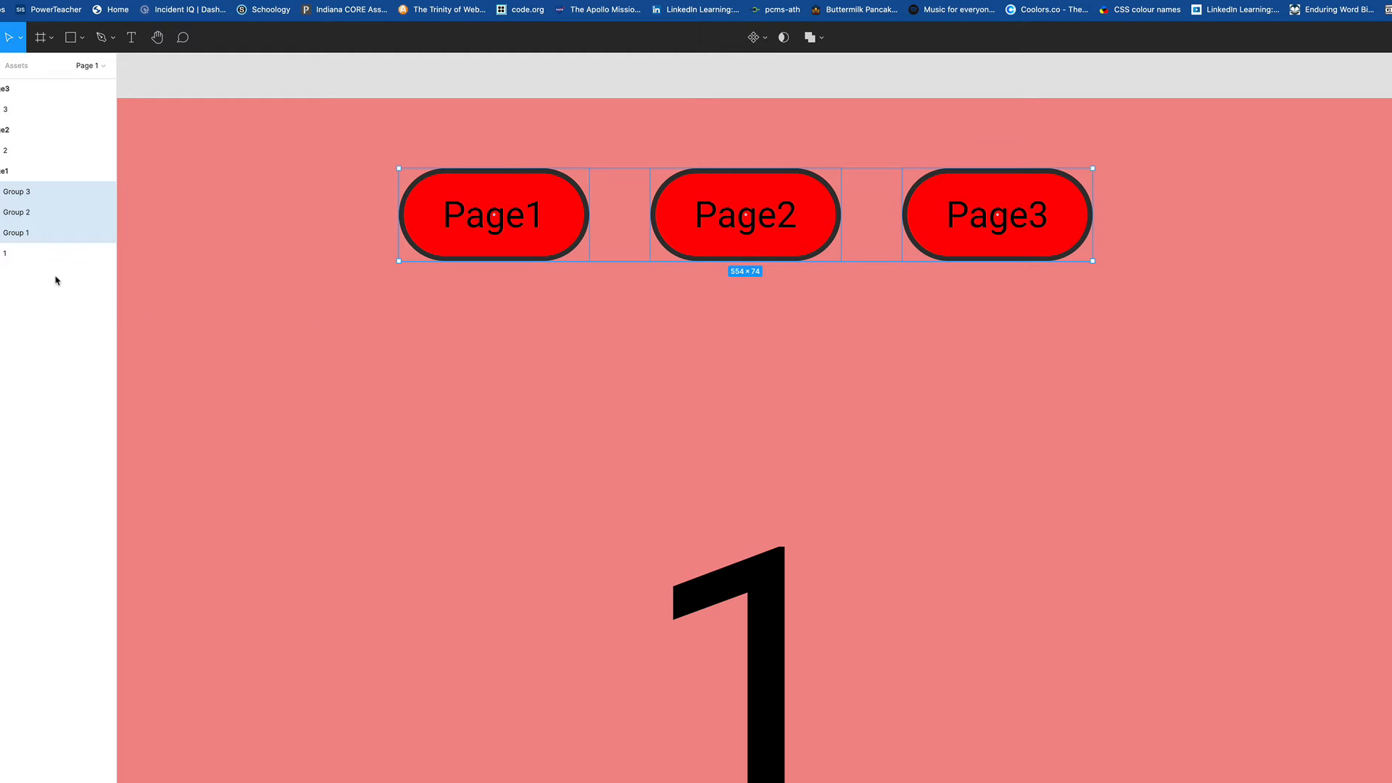
Step: Rename the Page1, Page2 and Page3 button groups as btn1, btn2 and btn3 respectively
{"action": "double_click", "coordinate": [15, 234]}
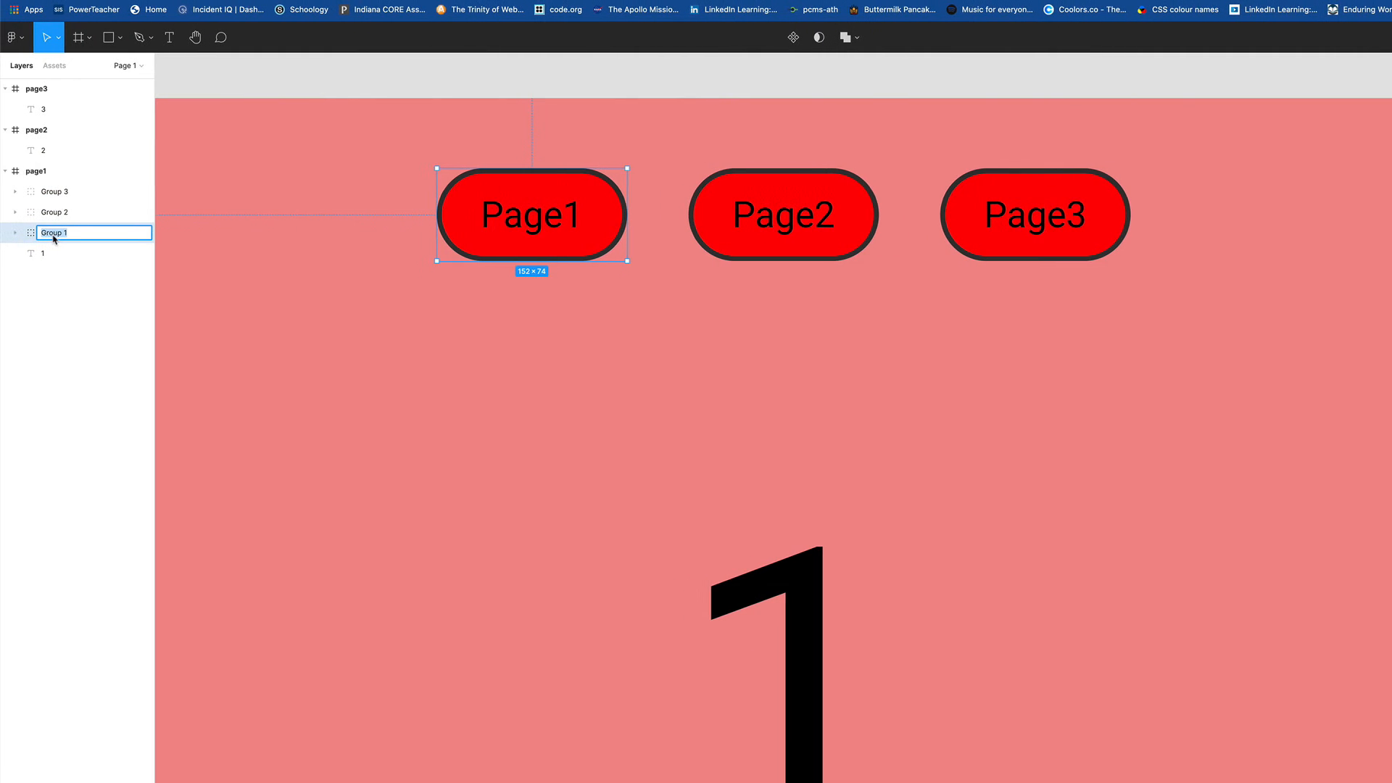
{"action": "type", "text": "btn1"}
{"action": "key", "text": "Return"}
{"action": "left_click", "coordinate": [43, 216]}
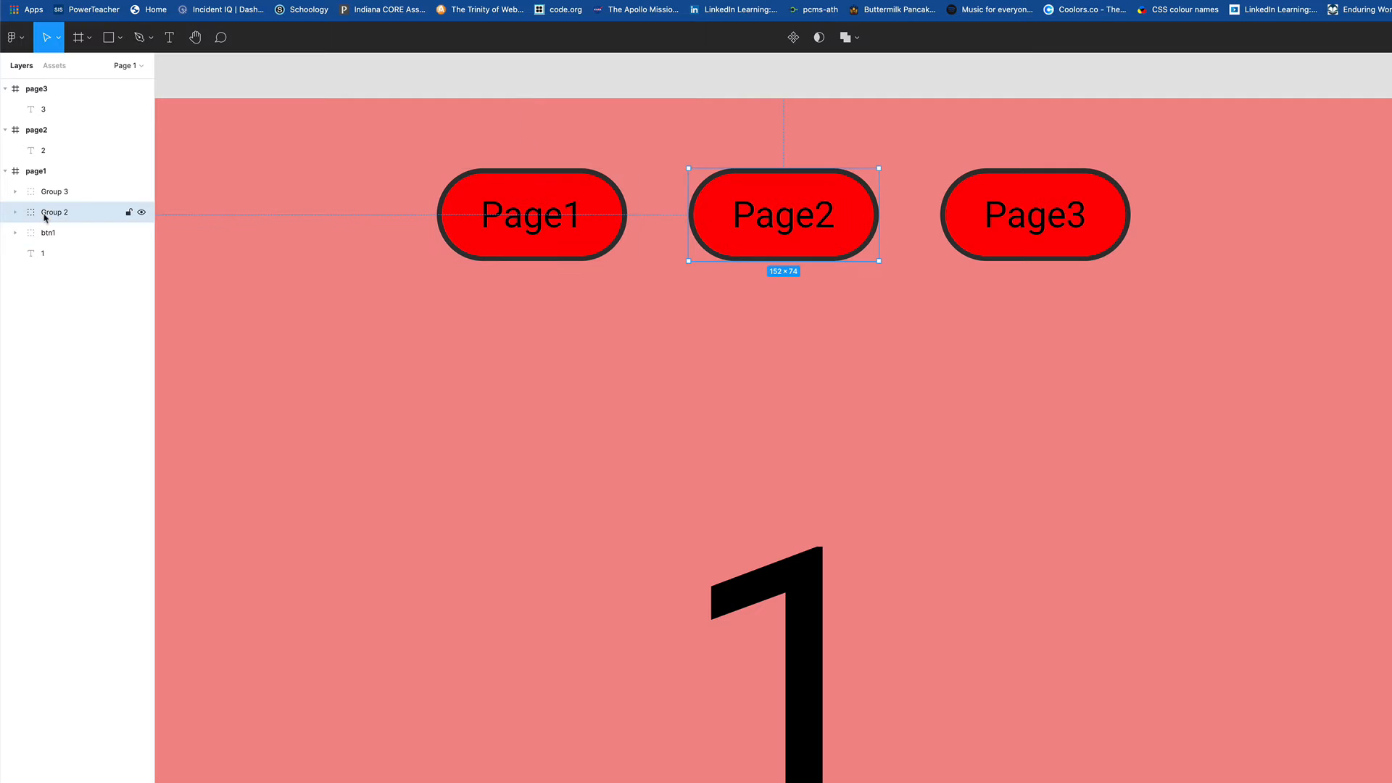
{"action": "double_click", "coordinate": [45, 213]}
{"action": "type", "text": "btn2"}
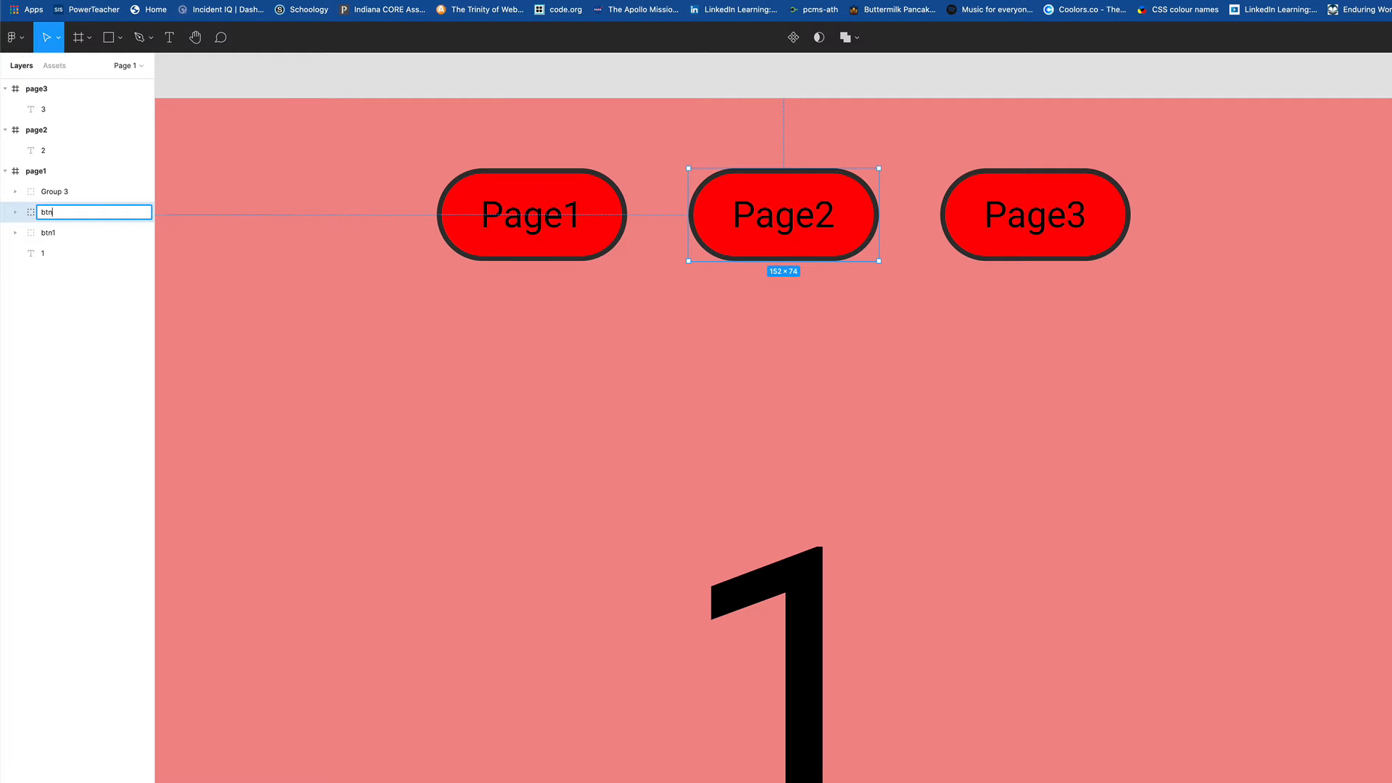
{"action": "left_click", "coordinate": [45, 192]}
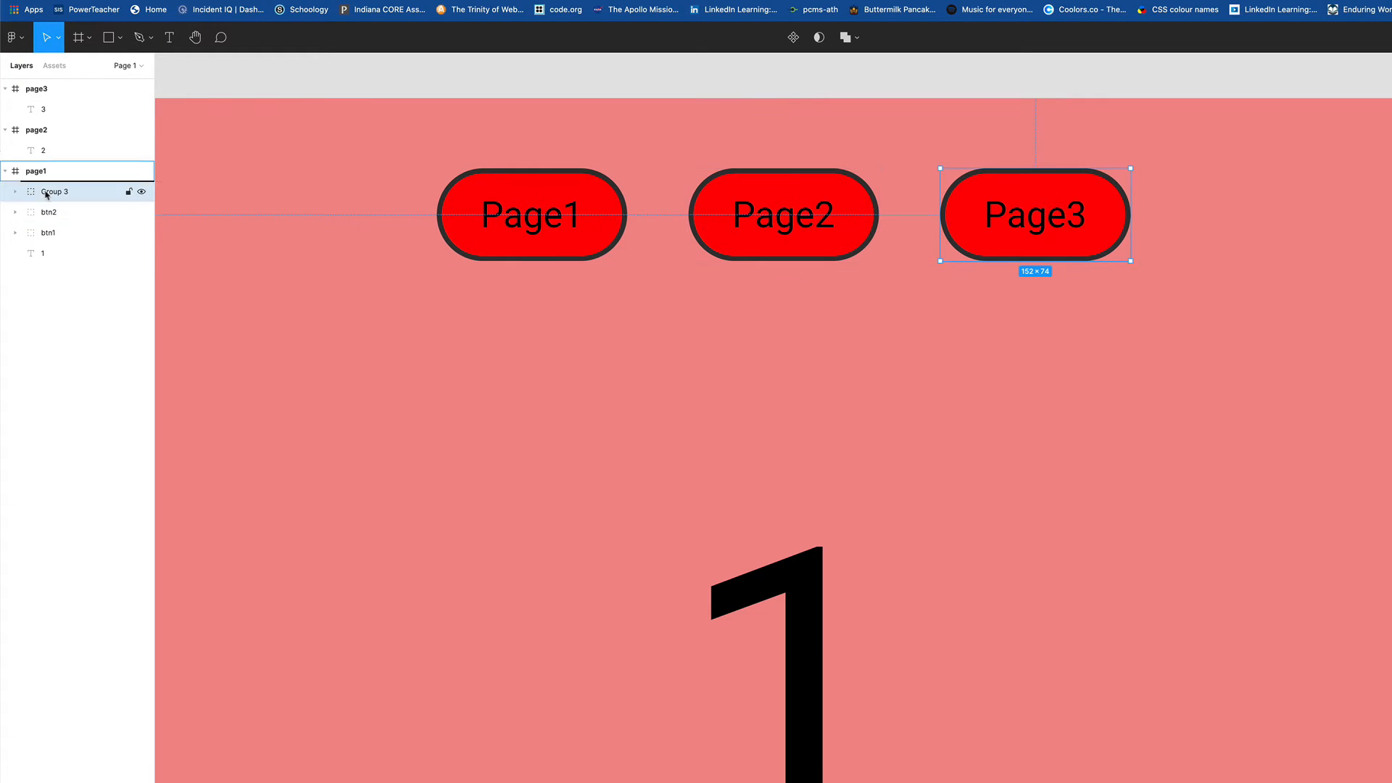
{"action": "double_click", "coordinate": [47, 193]}
{"action": "type", "text": "btn3"}
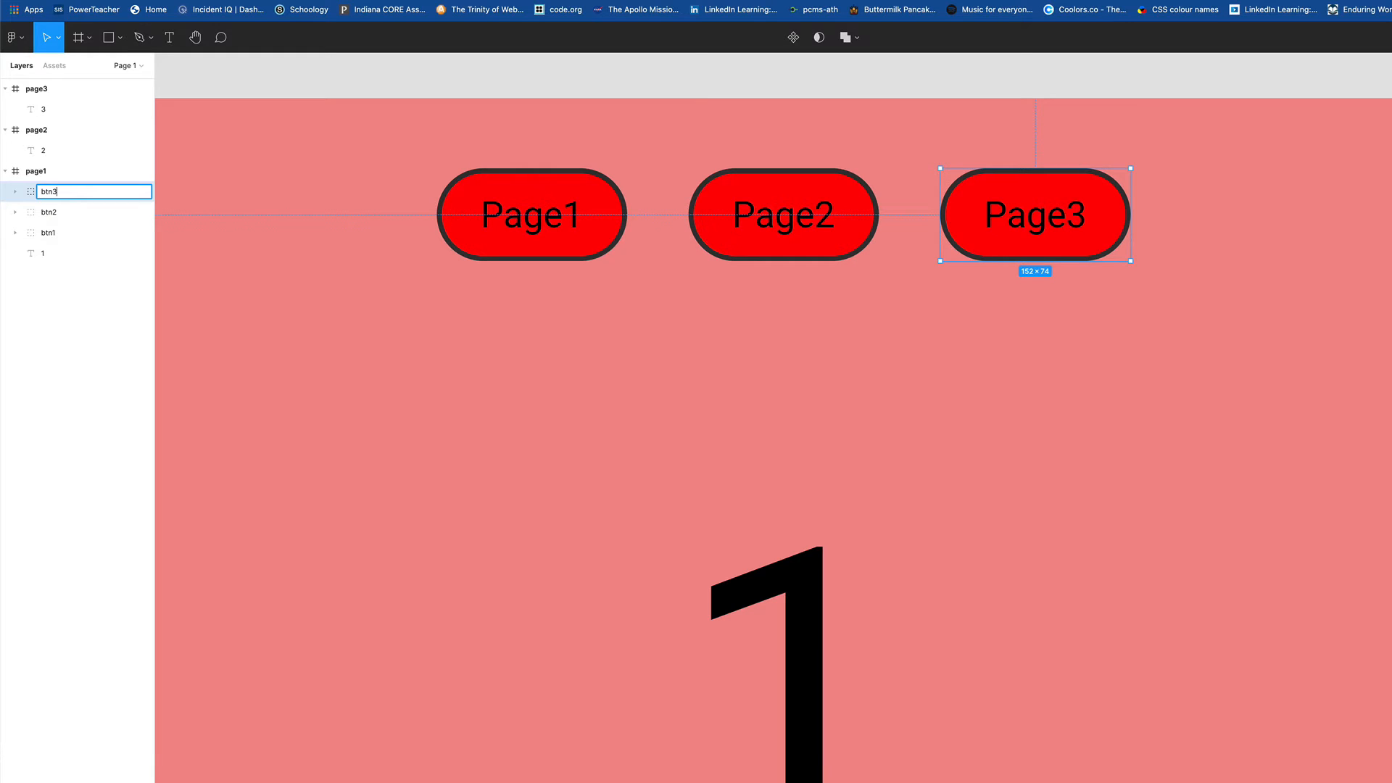
{"action": "key", "text": "Return"}
{"action": "left_click", "coordinate": [590, 382]}
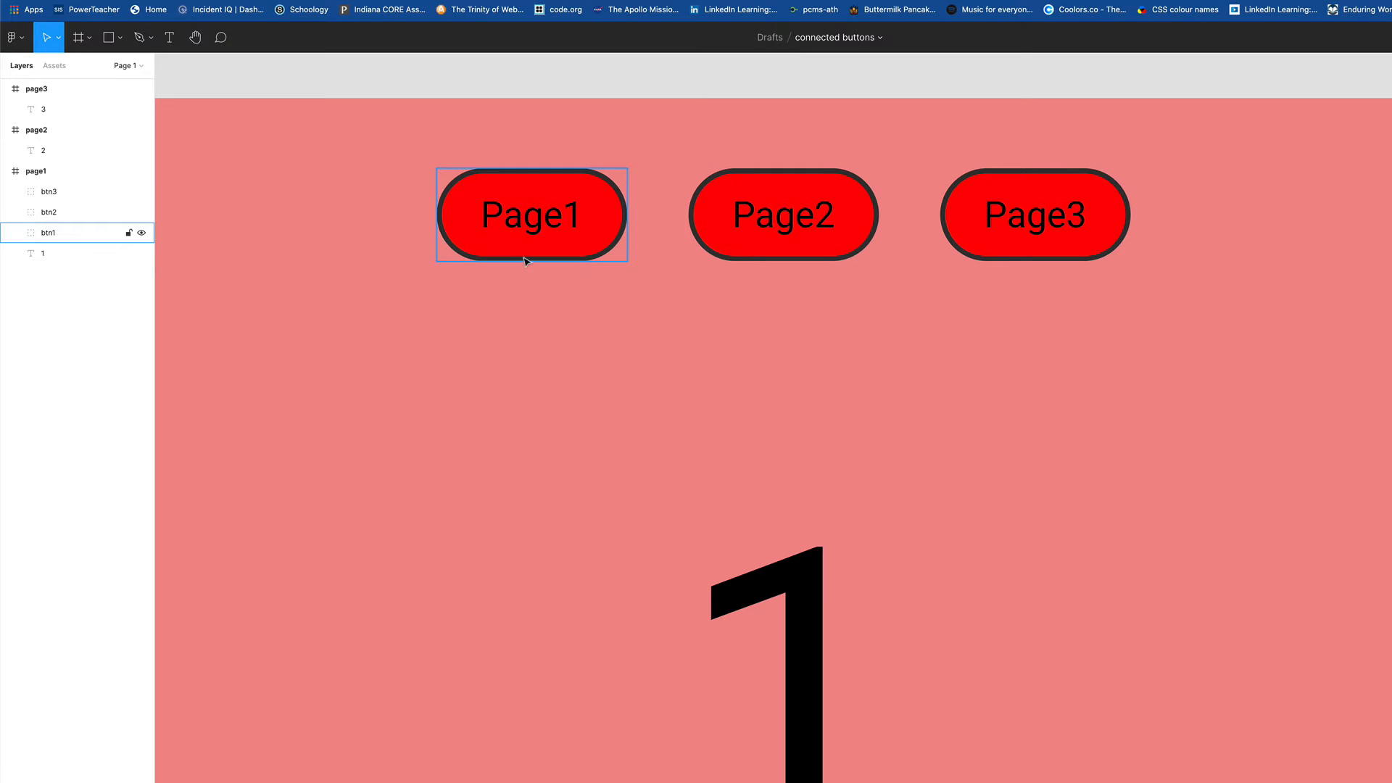
Step: Duplicate the row of three buttons onto the empty canvas just above the page1 frame
{"action": "left_click_drag", "start_coordinate": [826, 345], "coordinate": [813, 417]}
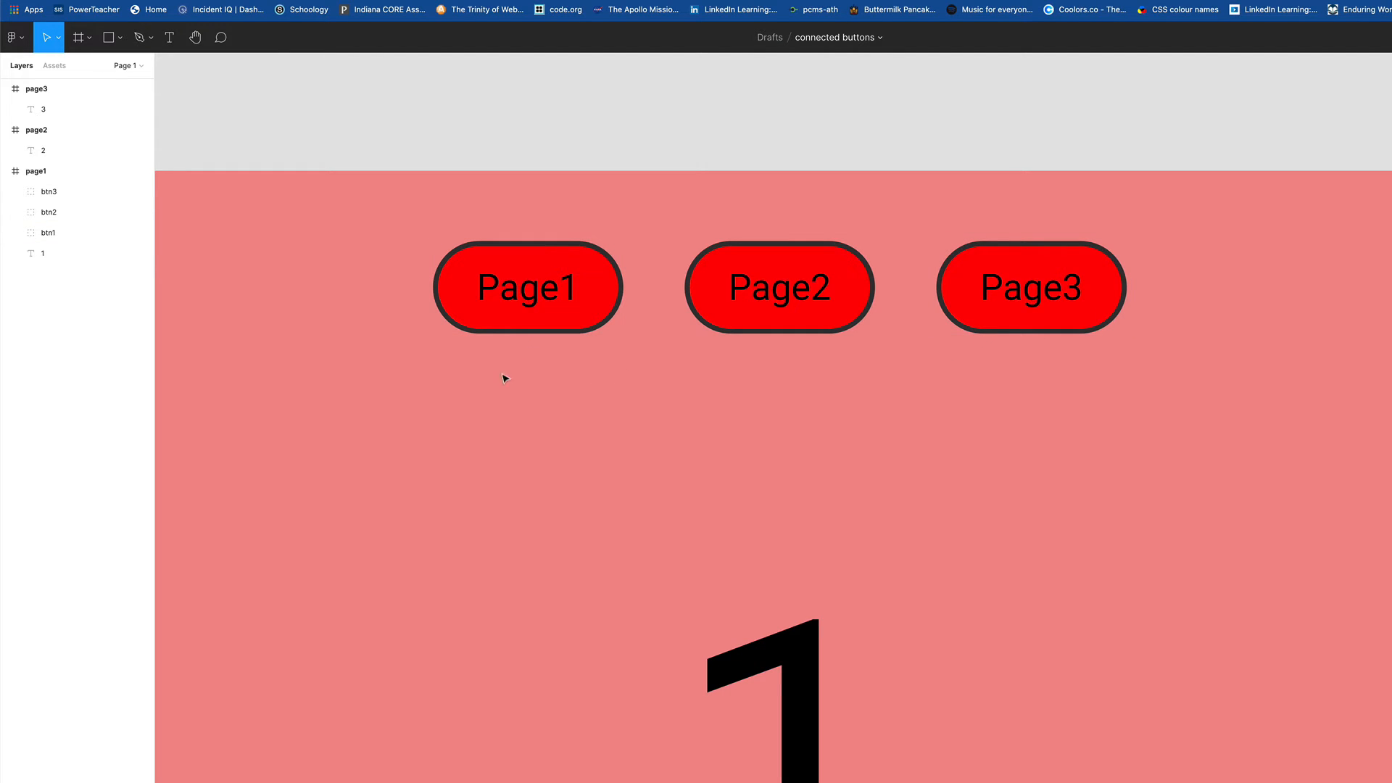
{"action": "left_click_drag", "start_coordinate": [479, 373], "coordinate": [1082, 345]}
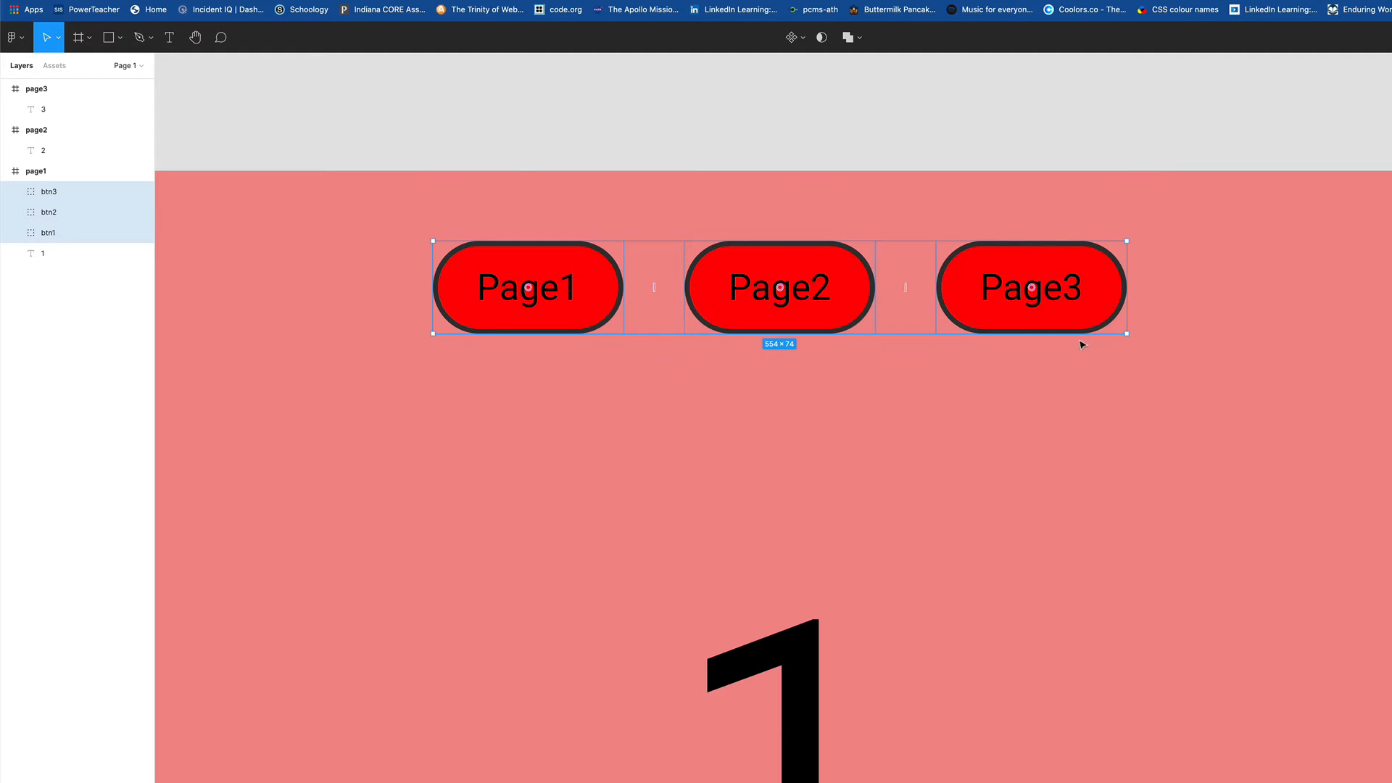
{"action": "left_click_drag", "start_coordinate": [817, 319], "coordinate": [802, 153], "text": "alt"}
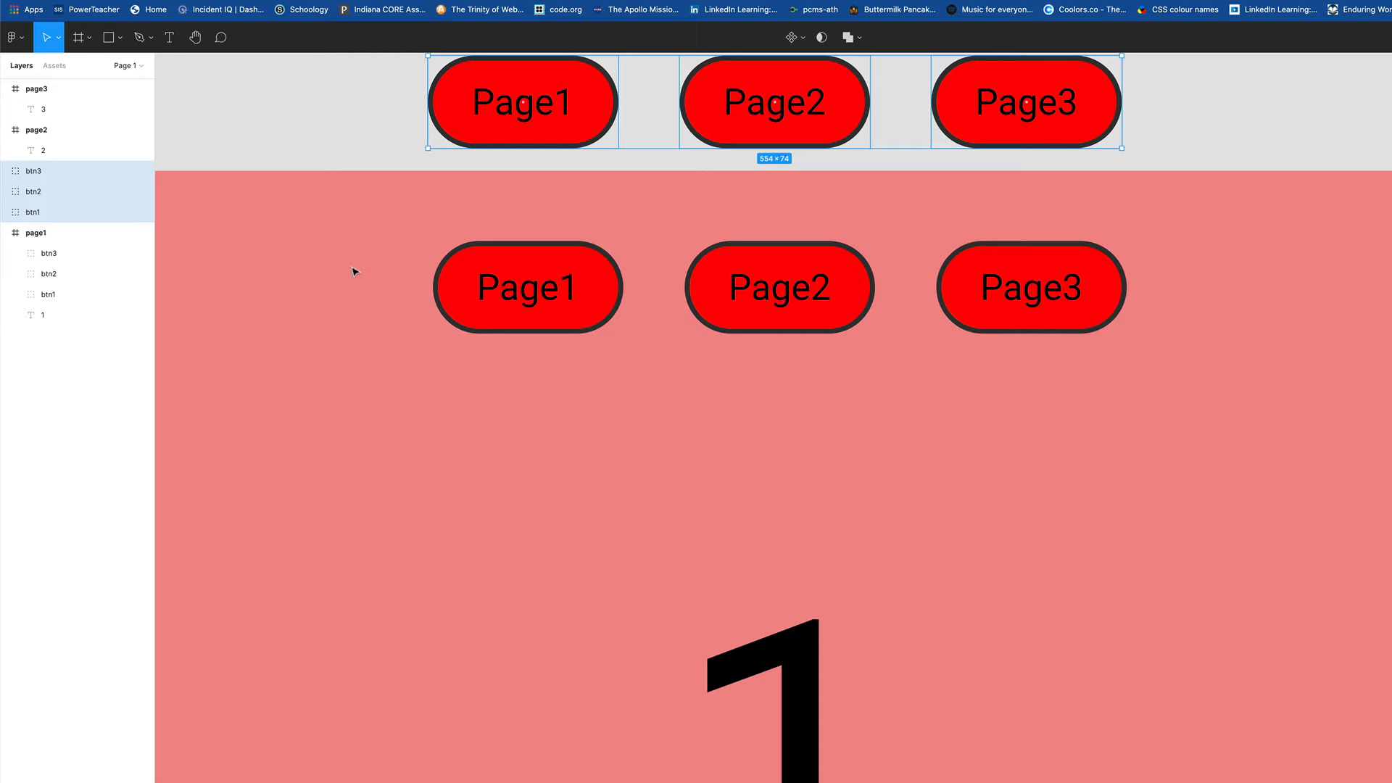
{"action": "left_click", "coordinate": [338, 118]}
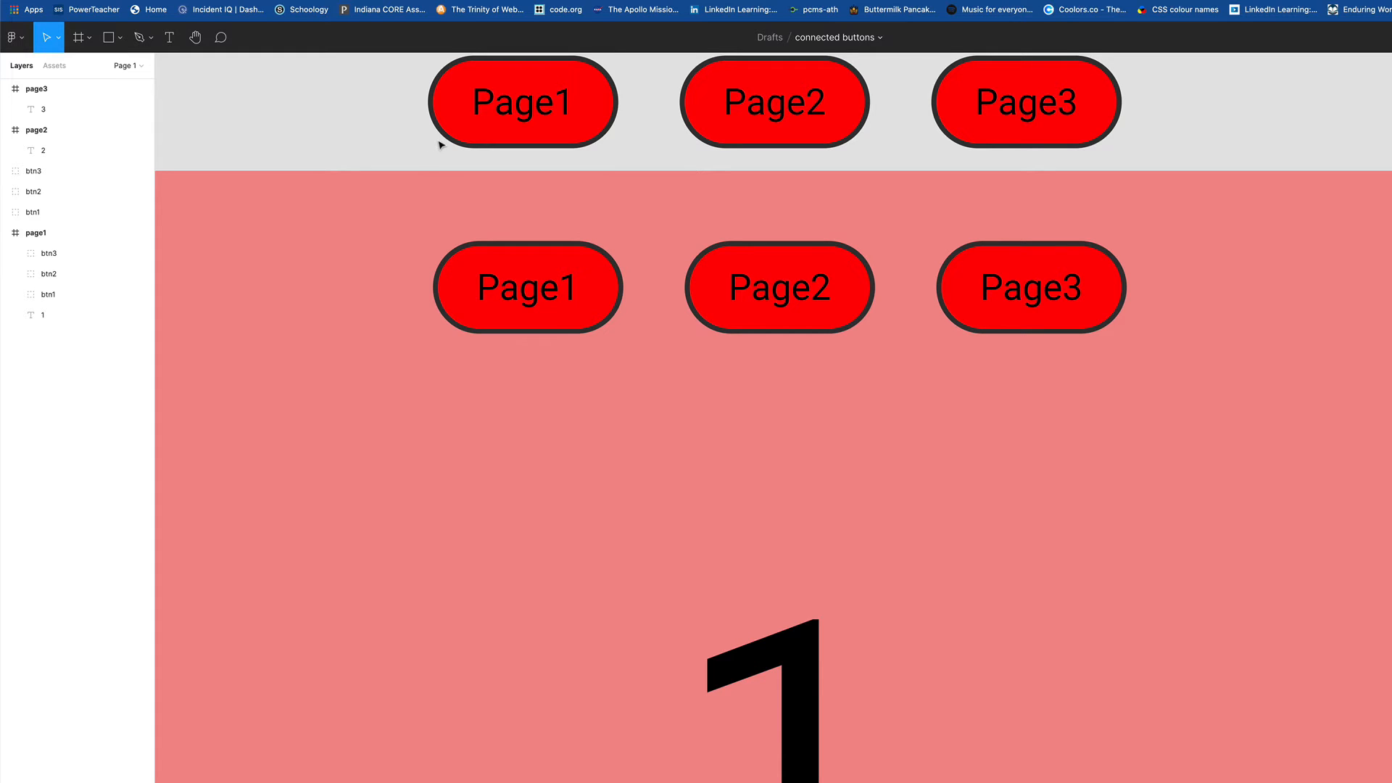
{"action": "left_click", "coordinate": [471, 143]}
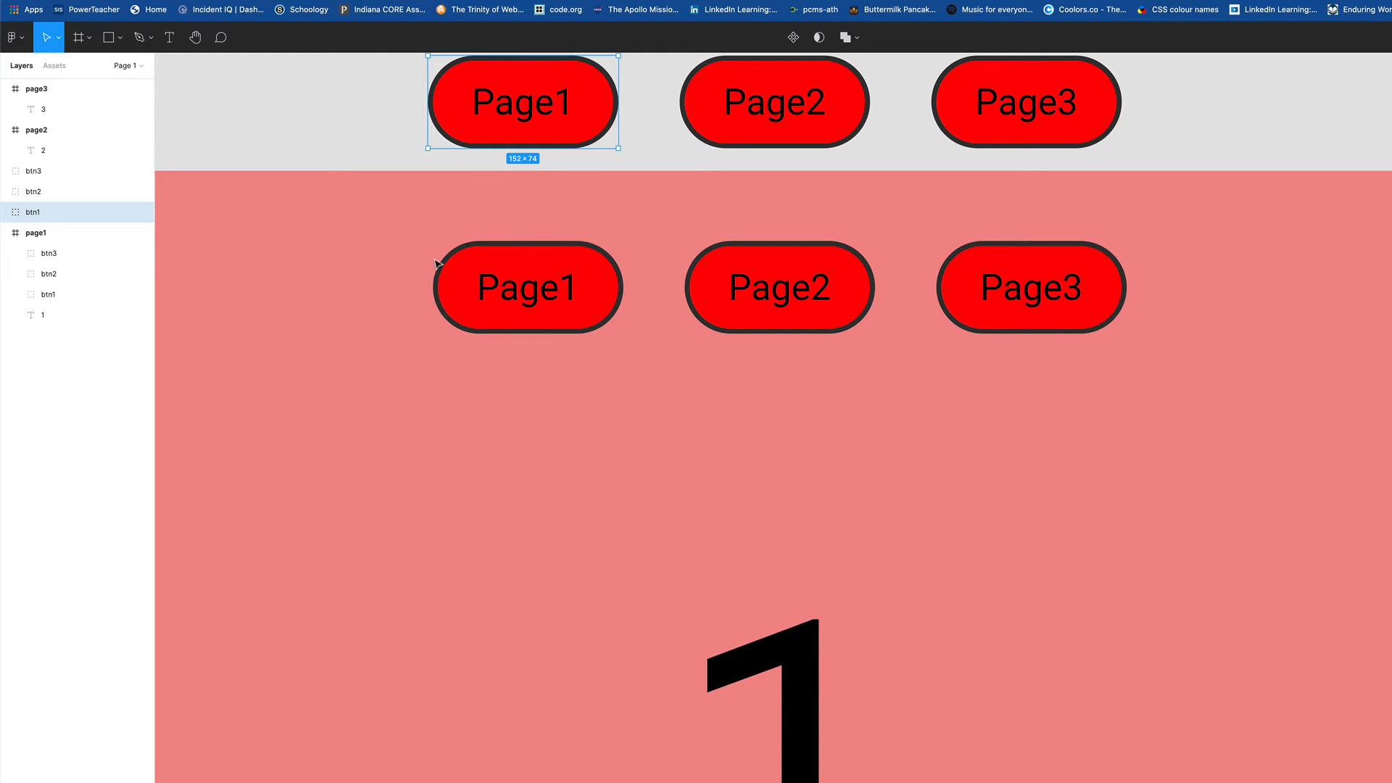
{"action": "left_click_drag", "start_coordinate": [350, 230], "coordinate": [351, 285]}
{"action": "left_click", "coordinate": [368, 155]}
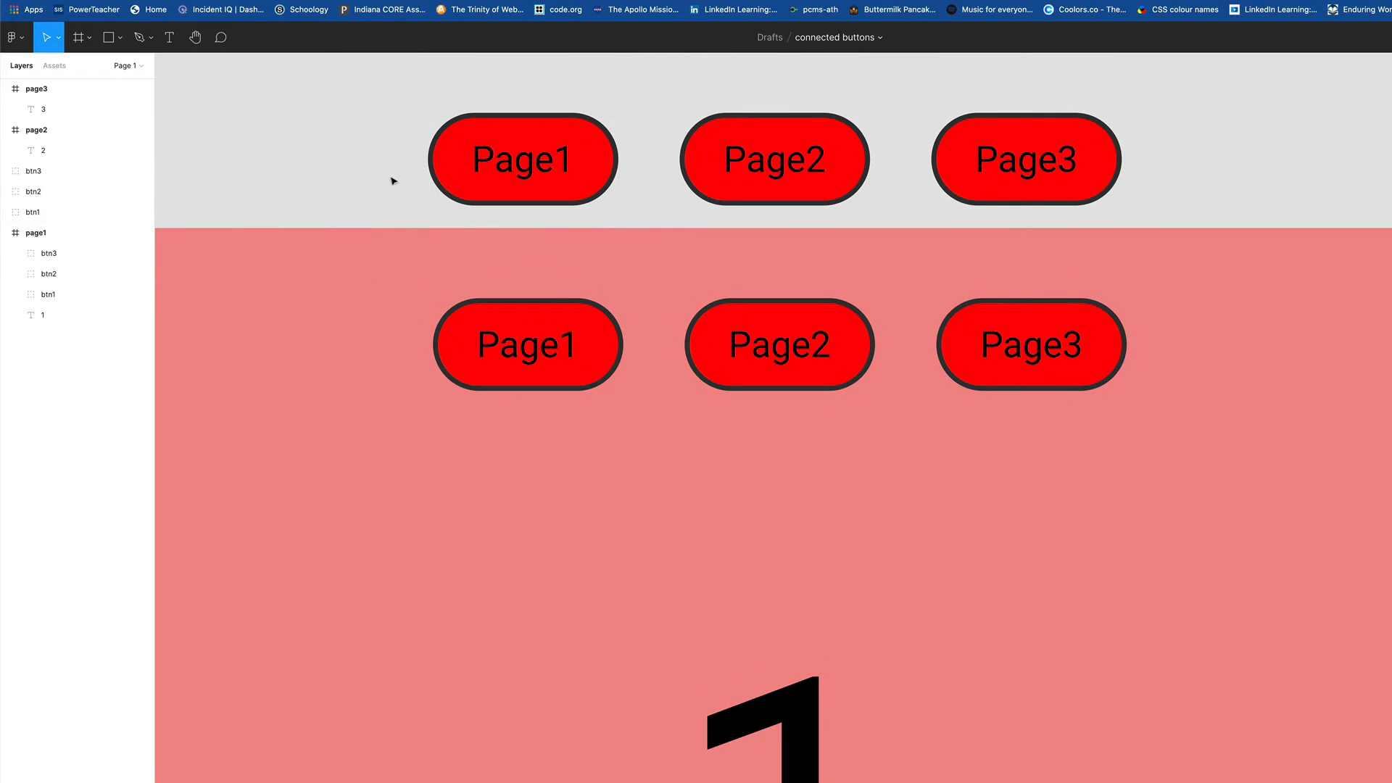
Step: Wrap each of the three duplicated buttons above page1 in its own frame with Frame selection
{"action": "left_click", "coordinate": [457, 137]}
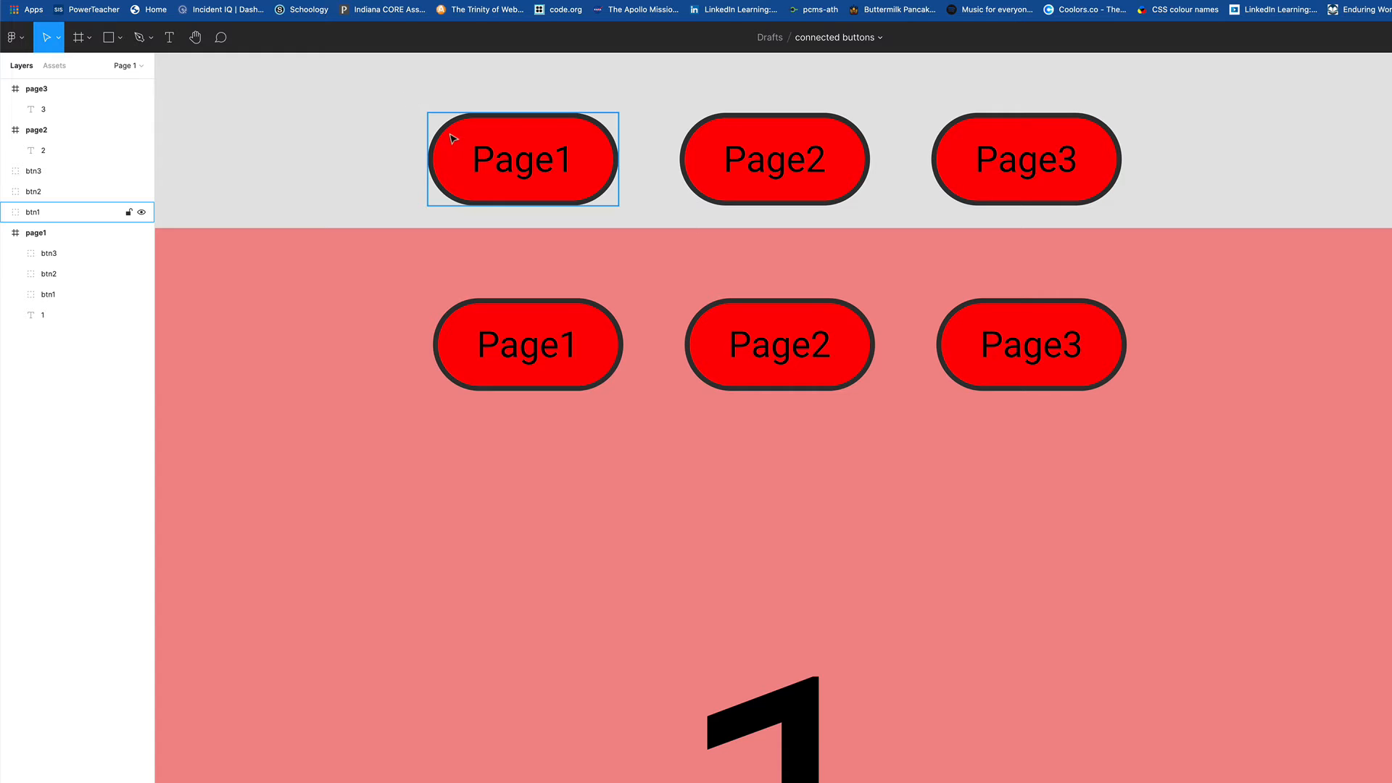
{"action": "right_click", "coordinate": [462, 138]}
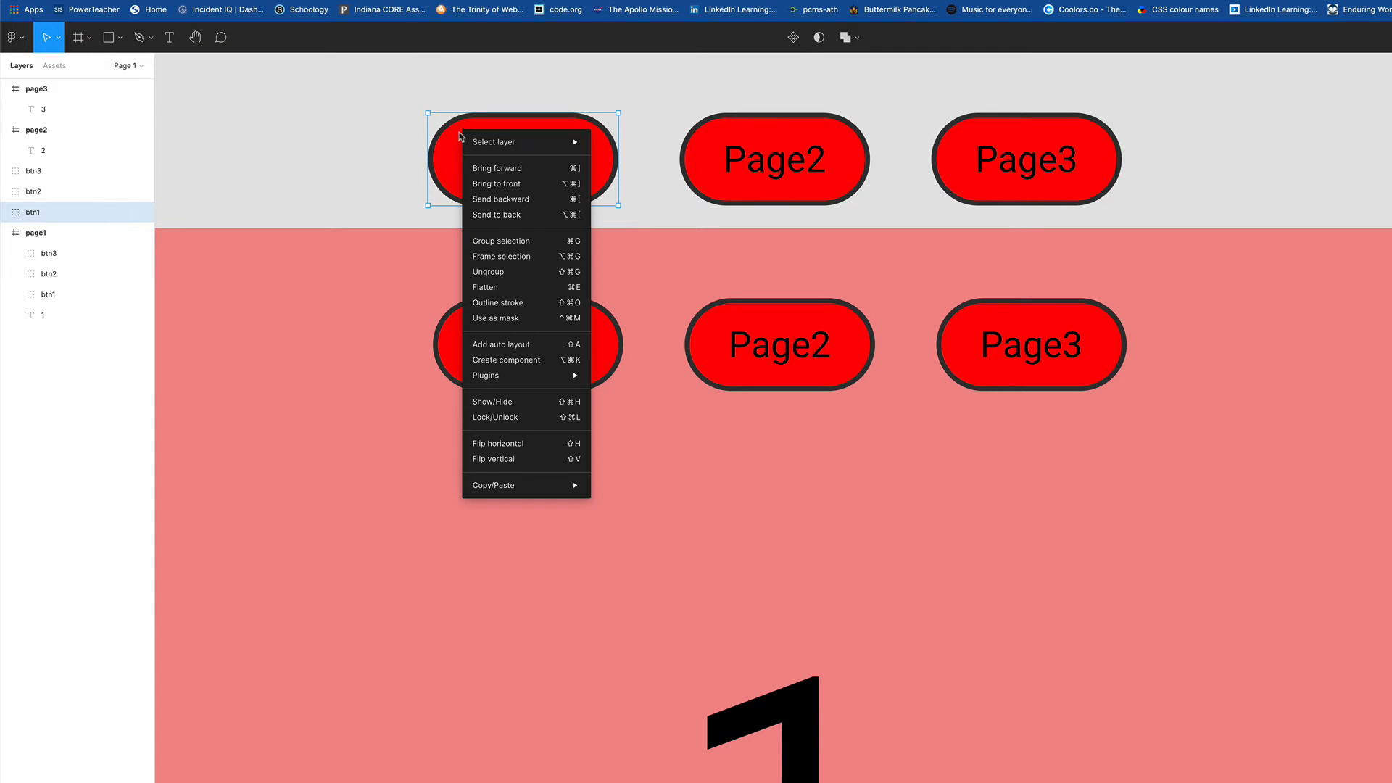
{"action": "left_click", "coordinate": [506, 262]}
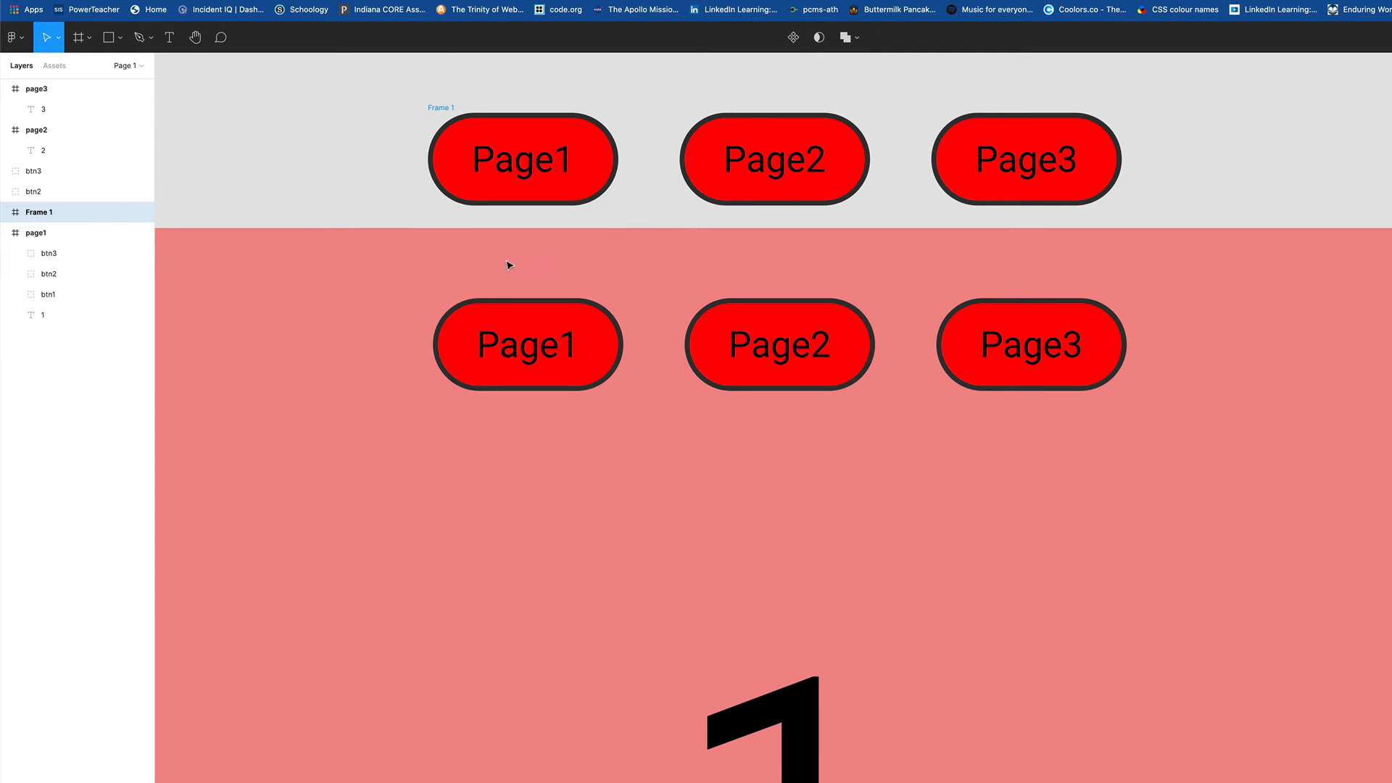
{"action": "left_click", "coordinate": [728, 165]}
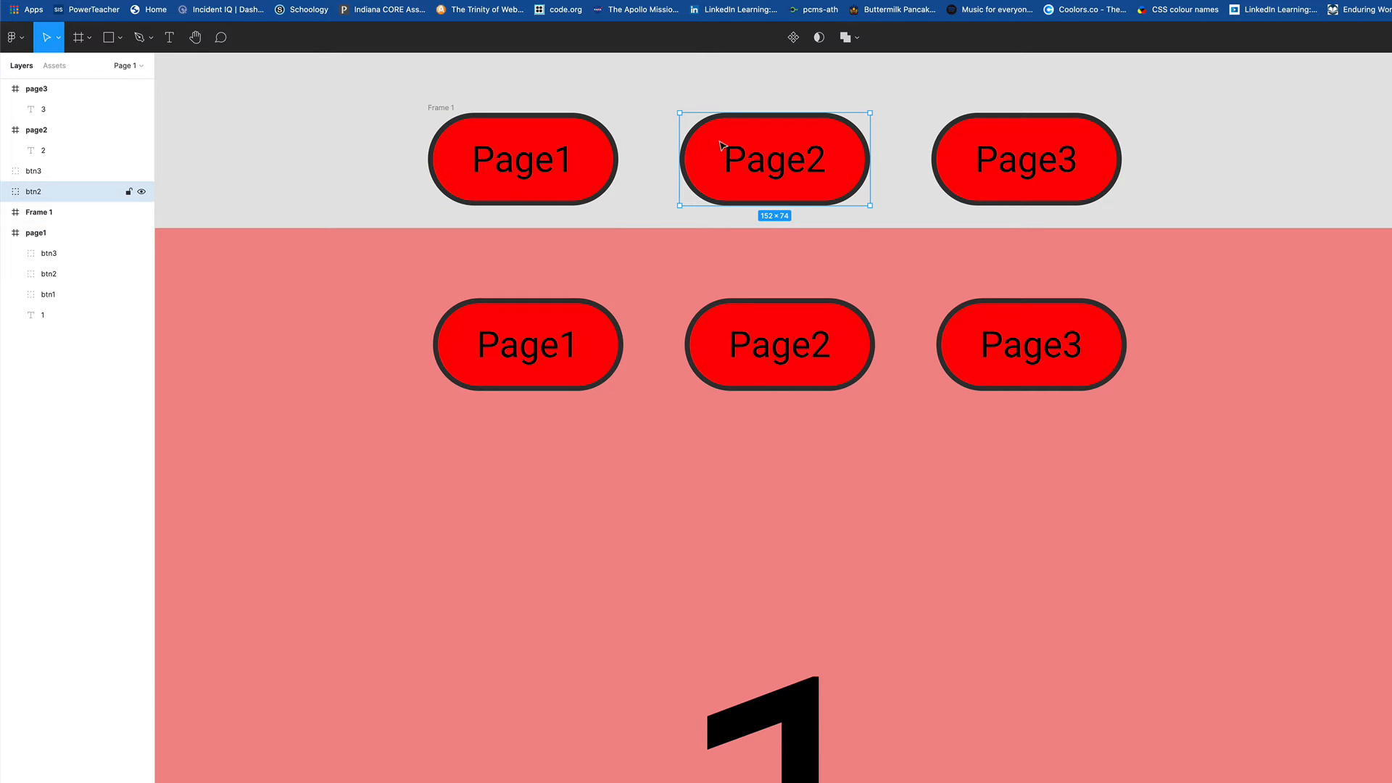
{"action": "right_click", "coordinate": [720, 139]}
{"action": "left_click", "coordinate": [771, 265]}
{"action": "left_click", "coordinate": [954, 200]}
{"action": "right_click", "coordinate": [1000, 142]}
{"action": "left_click", "coordinate": [1032, 268]}
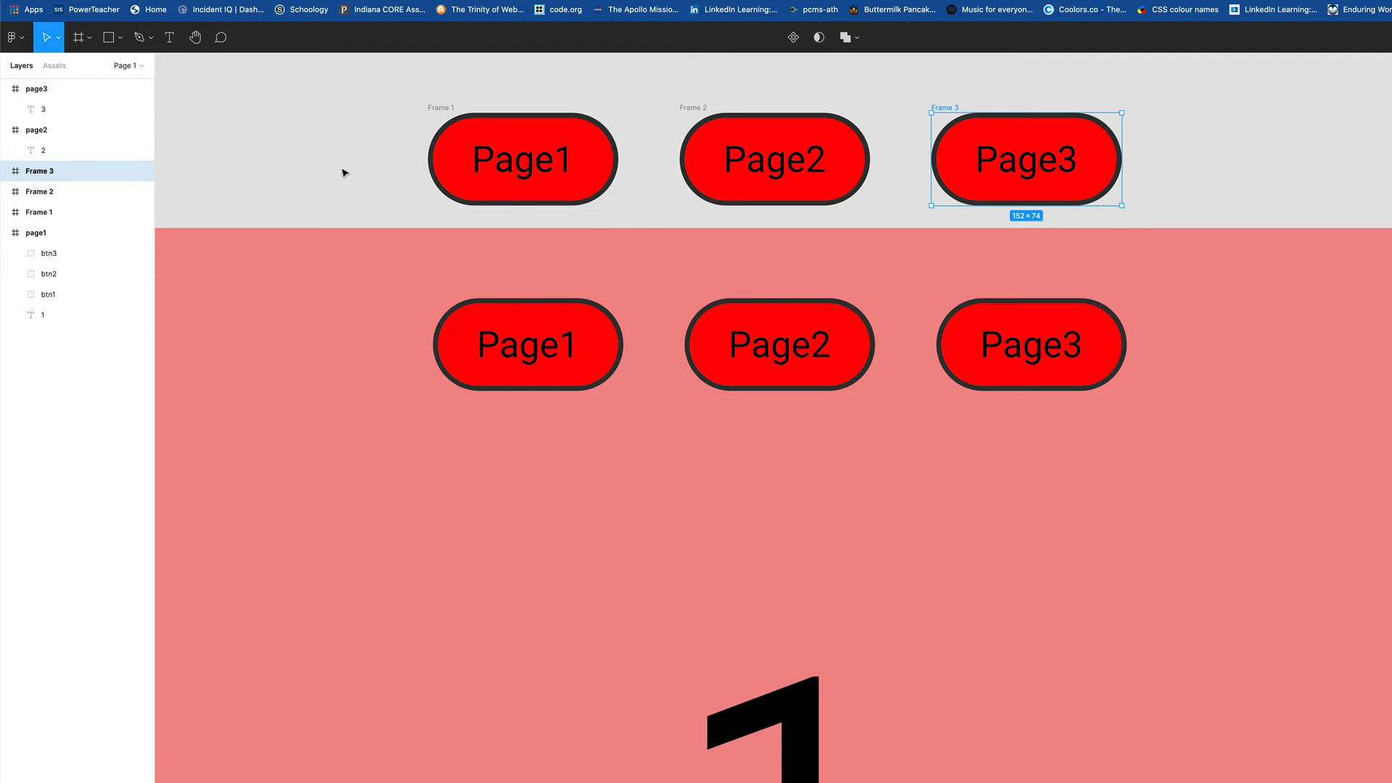
Step: Rename the frames around the Page1, Page2 and Page3 copies as btn1-hover, btn2-hover and btn-3hover
{"action": "double_click", "coordinate": [33, 211]}
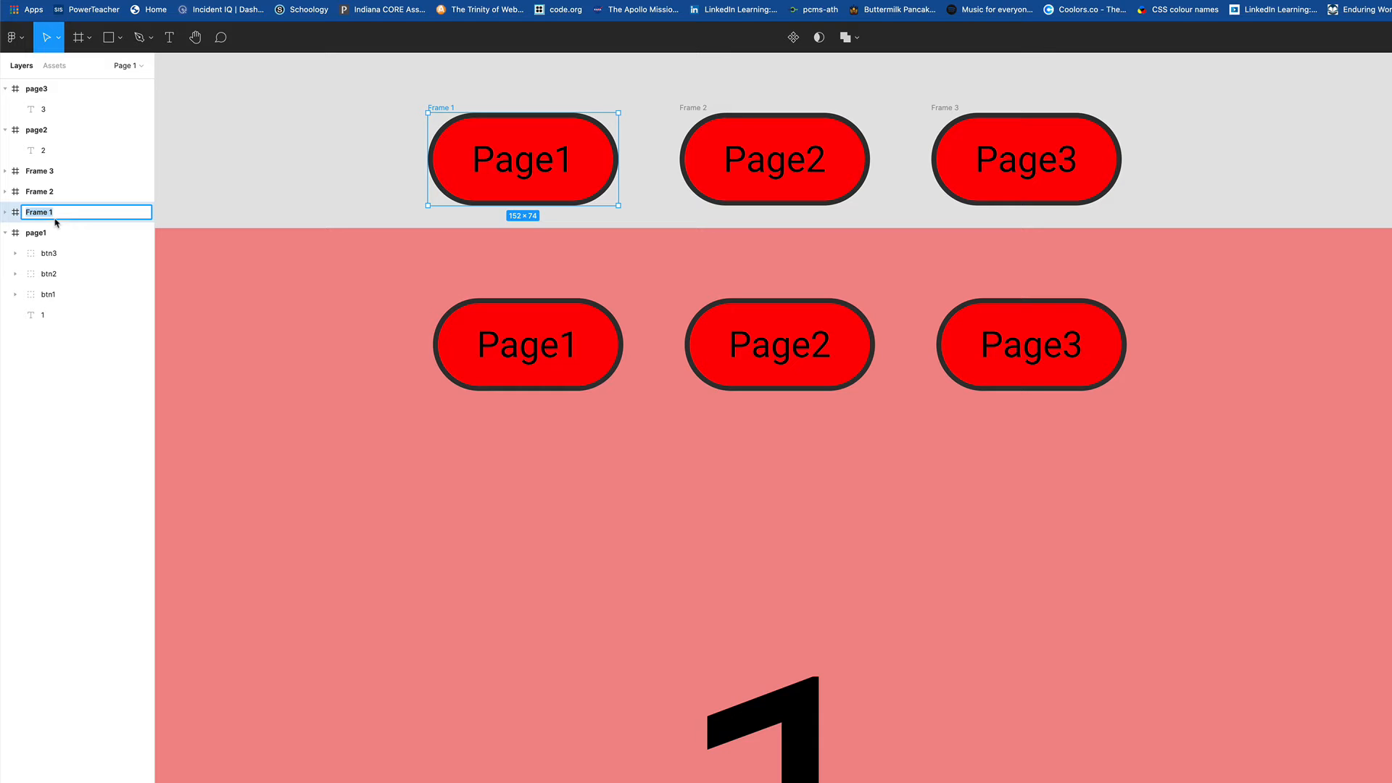
{"action": "type", "text": "btn1-hover"}
{"action": "key", "text": "Return"}
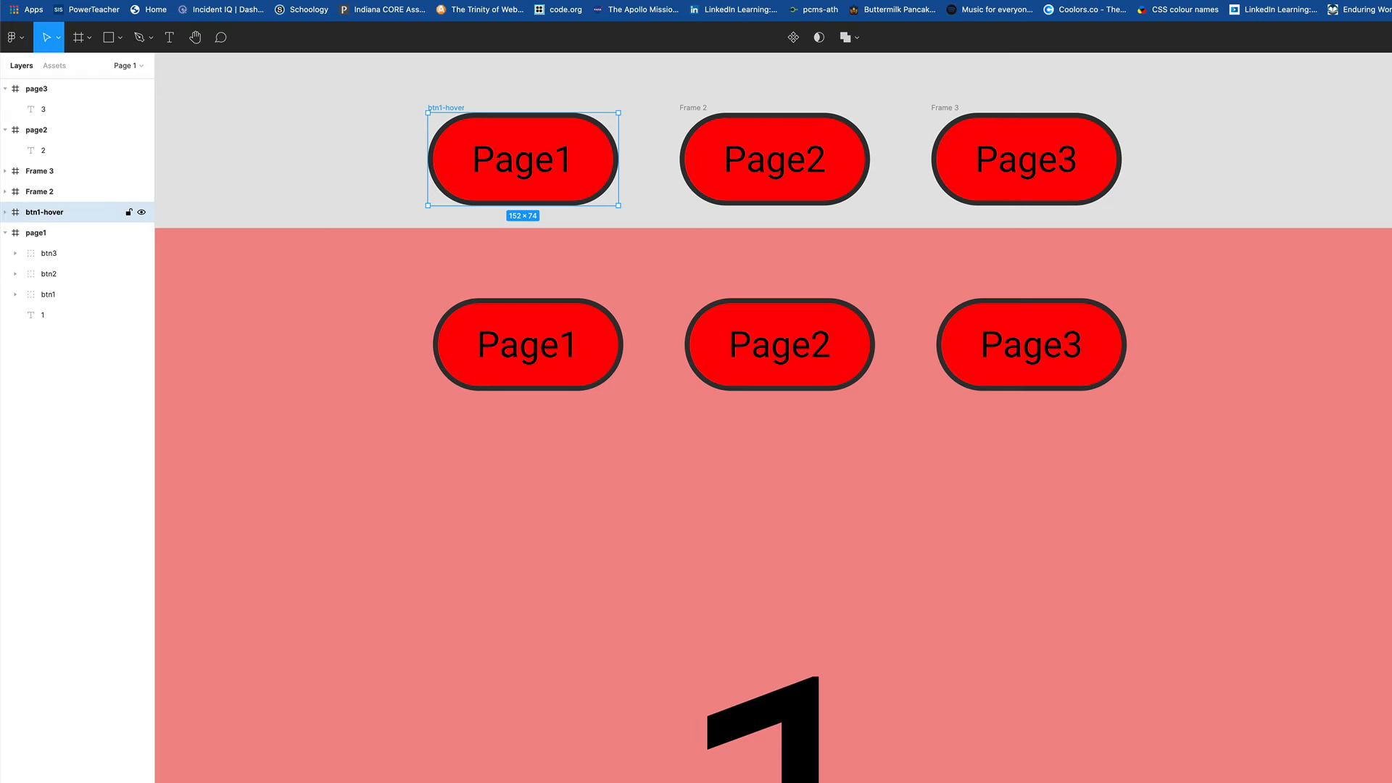
{"action": "double_click", "coordinate": [40, 193]}
{"action": "type", "text": "bt"}
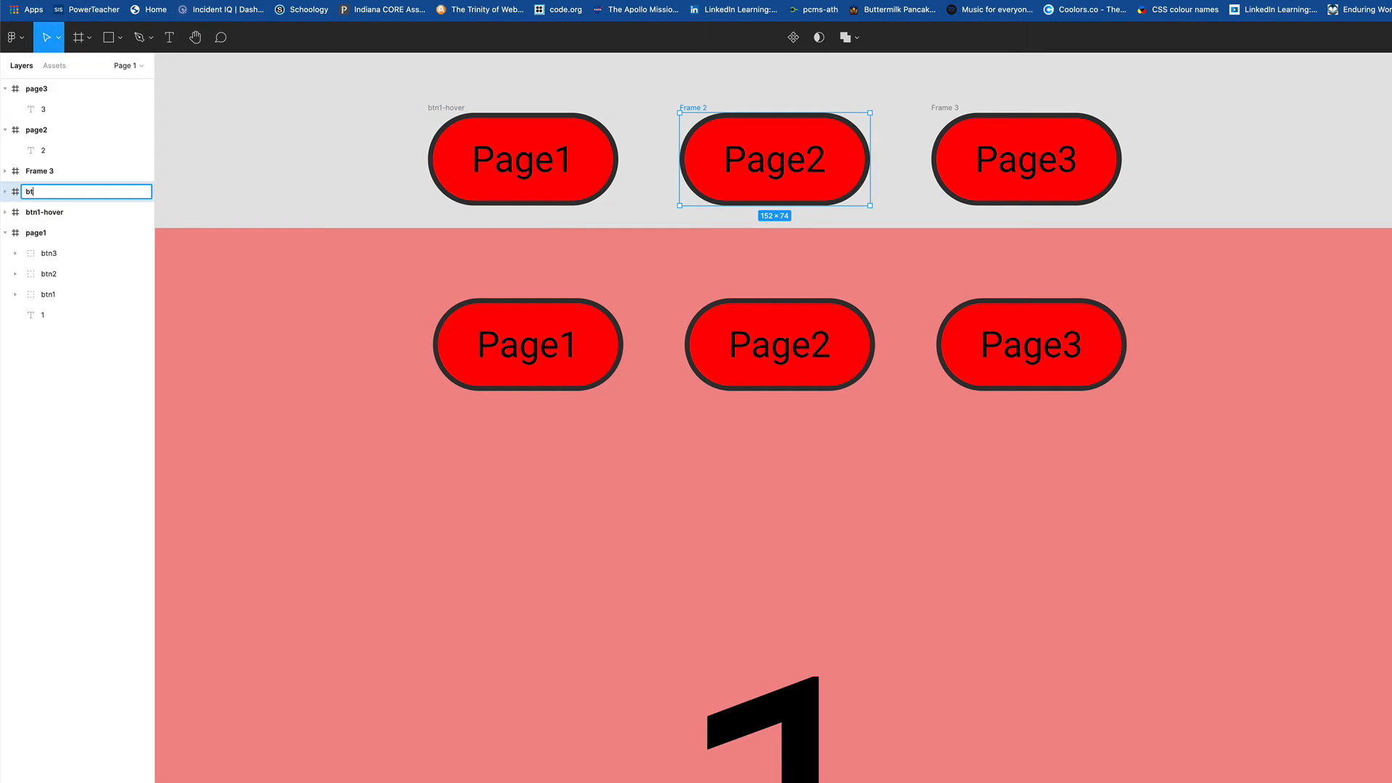
{"action": "type", "text": "n2-hover"}
{"action": "key", "text": "Return"}
{"action": "double_click", "coordinate": [39, 173]}
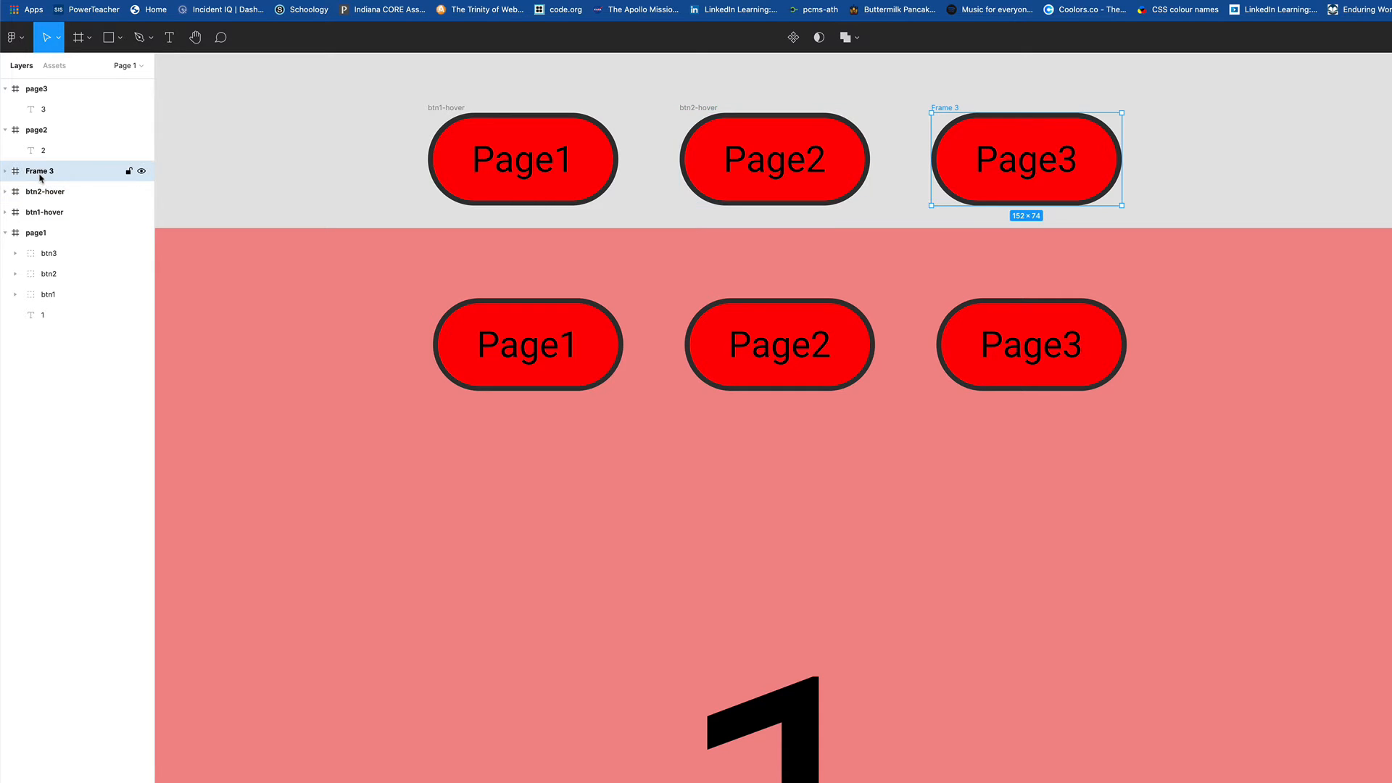
{"action": "type", "text": "btn"}
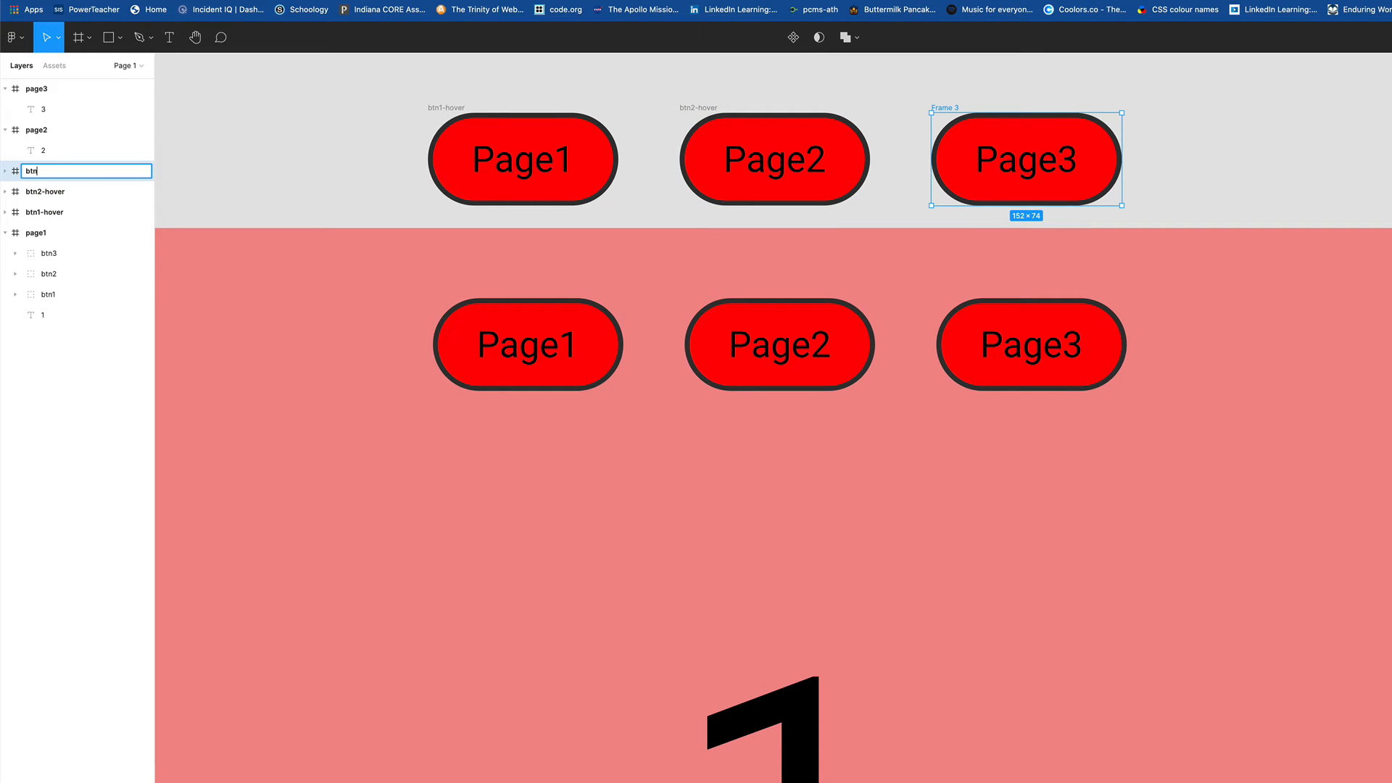
{"action": "type", "text": "-3hover"}
{"action": "key", "text": "Return"}
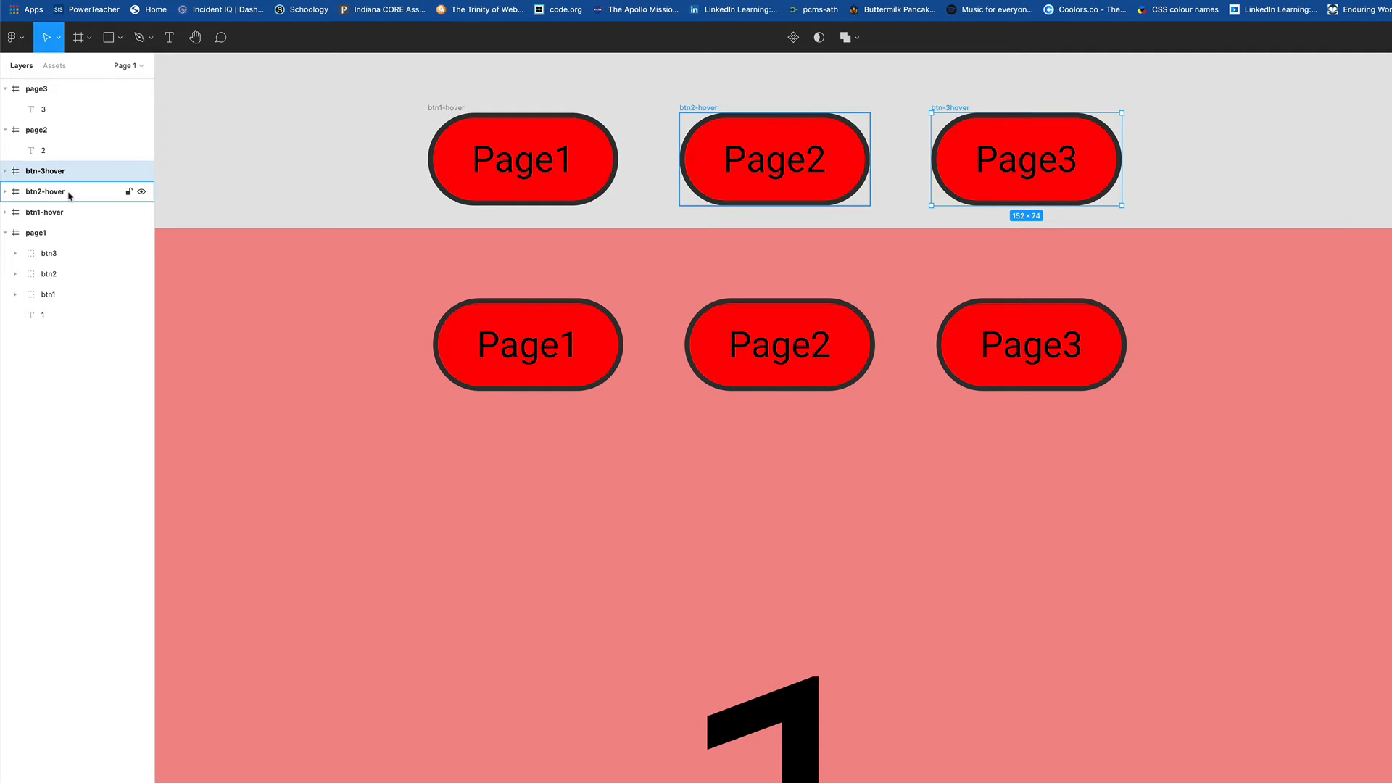
Step: Change the fill of the pill rectangle inside btn1-hover to light gray
{"action": "left_click", "coordinate": [6, 213]}
{"action": "left_click", "coordinate": [16, 234]}
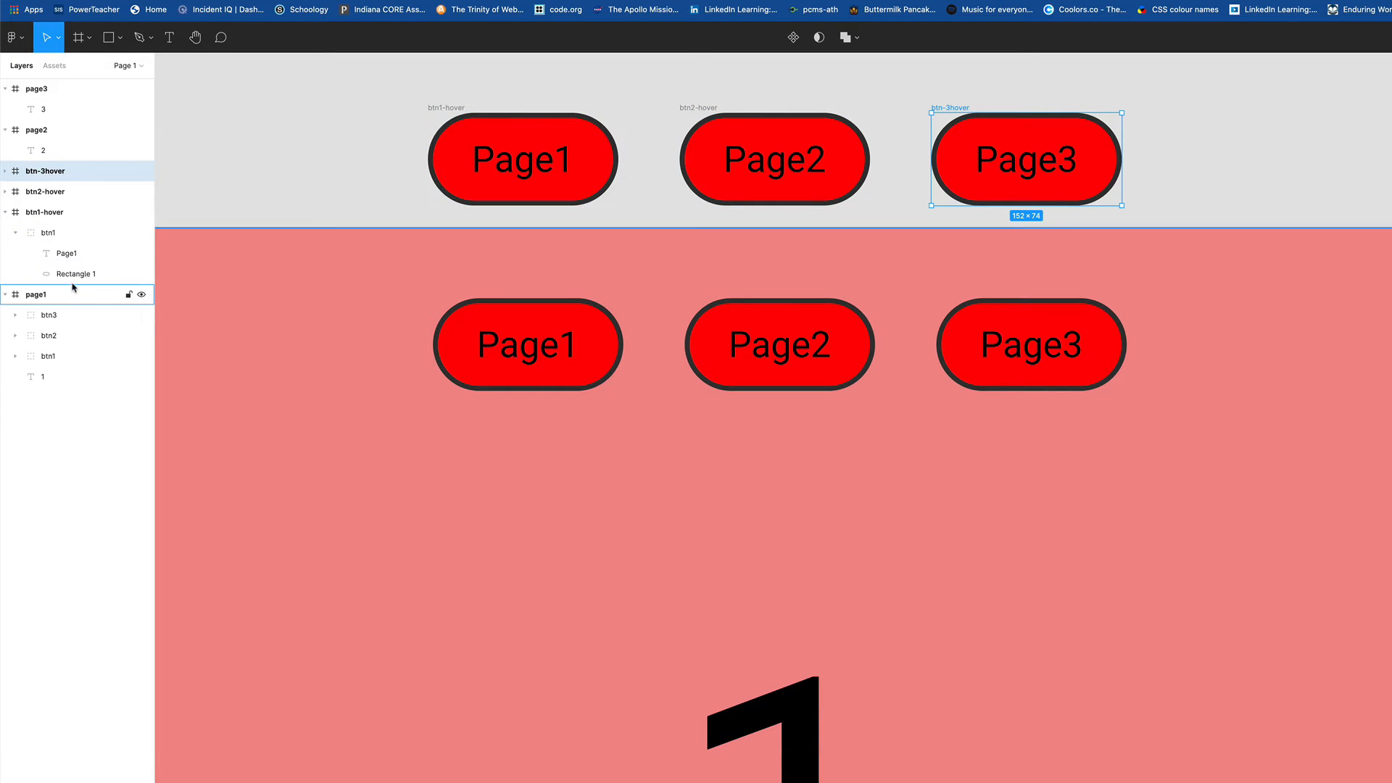
{"action": "left_click", "coordinate": [33, 276]}
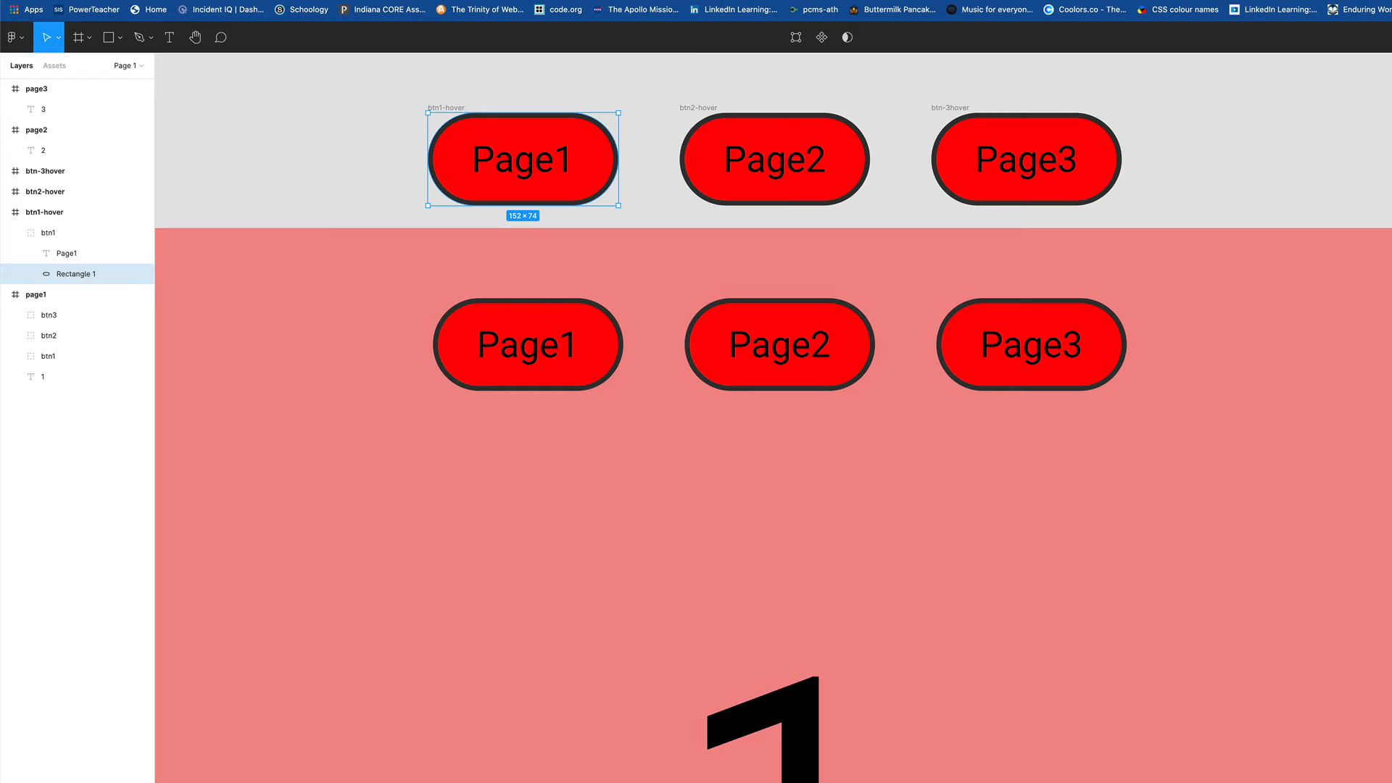
{"action": "left_click", "coordinate": [1391, 352]}
{"action": "left_click_drag", "start_coordinate": [1388, 409], "coordinate": [1330, 396]}
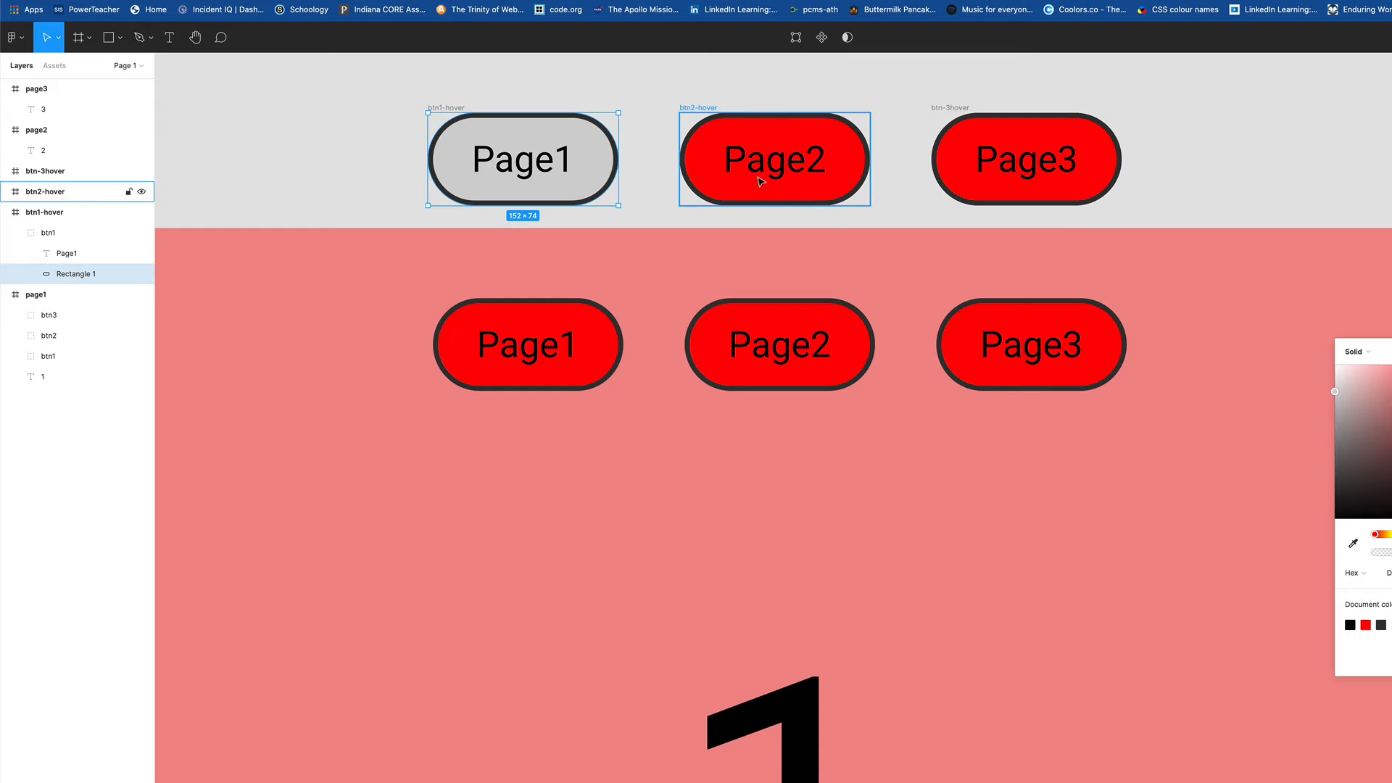
Step: Change the fill of the pill rectangle inside btn2-hover to the document's light gray D2D2D2
{"action": "left_click", "coordinate": [5, 191]}
{"action": "left_click", "coordinate": [15, 211]}
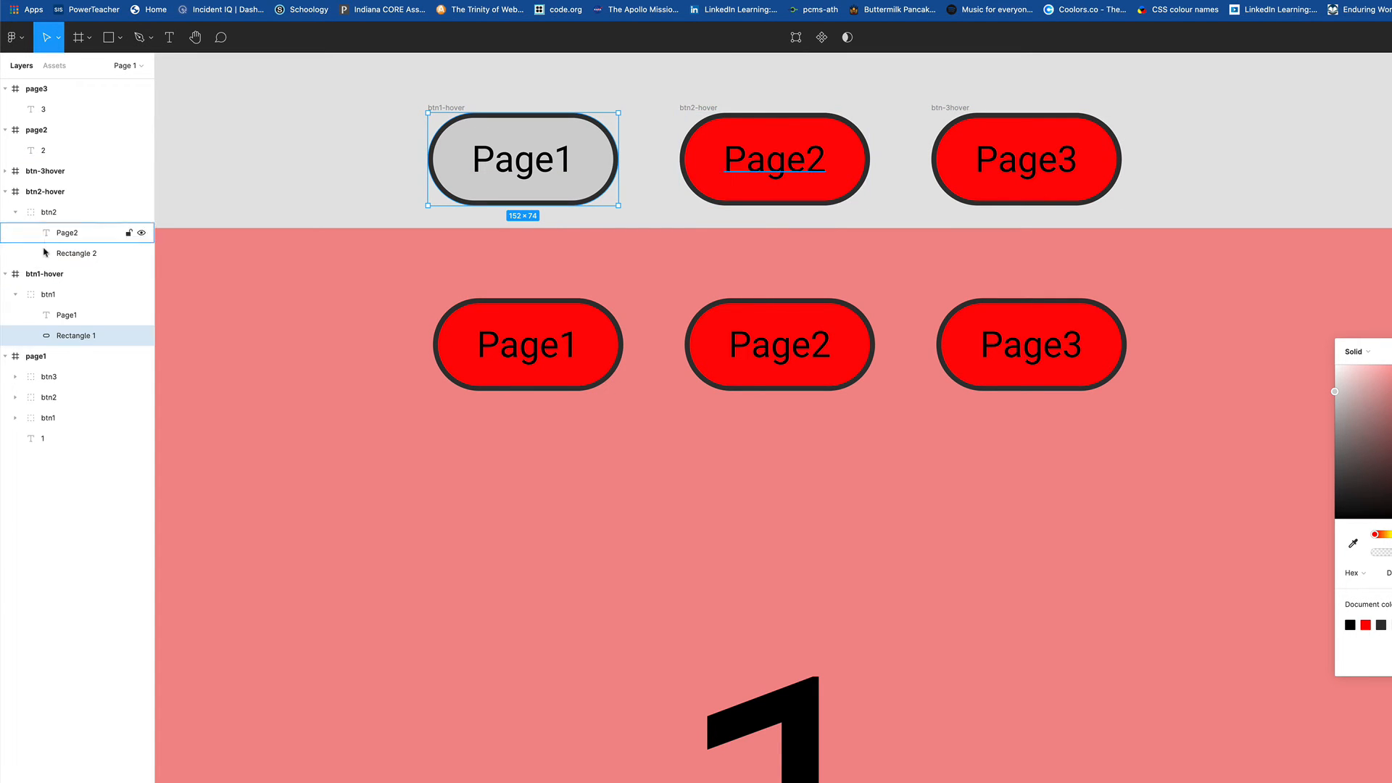
{"action": "left_click", "coordinate": [77, 253]}
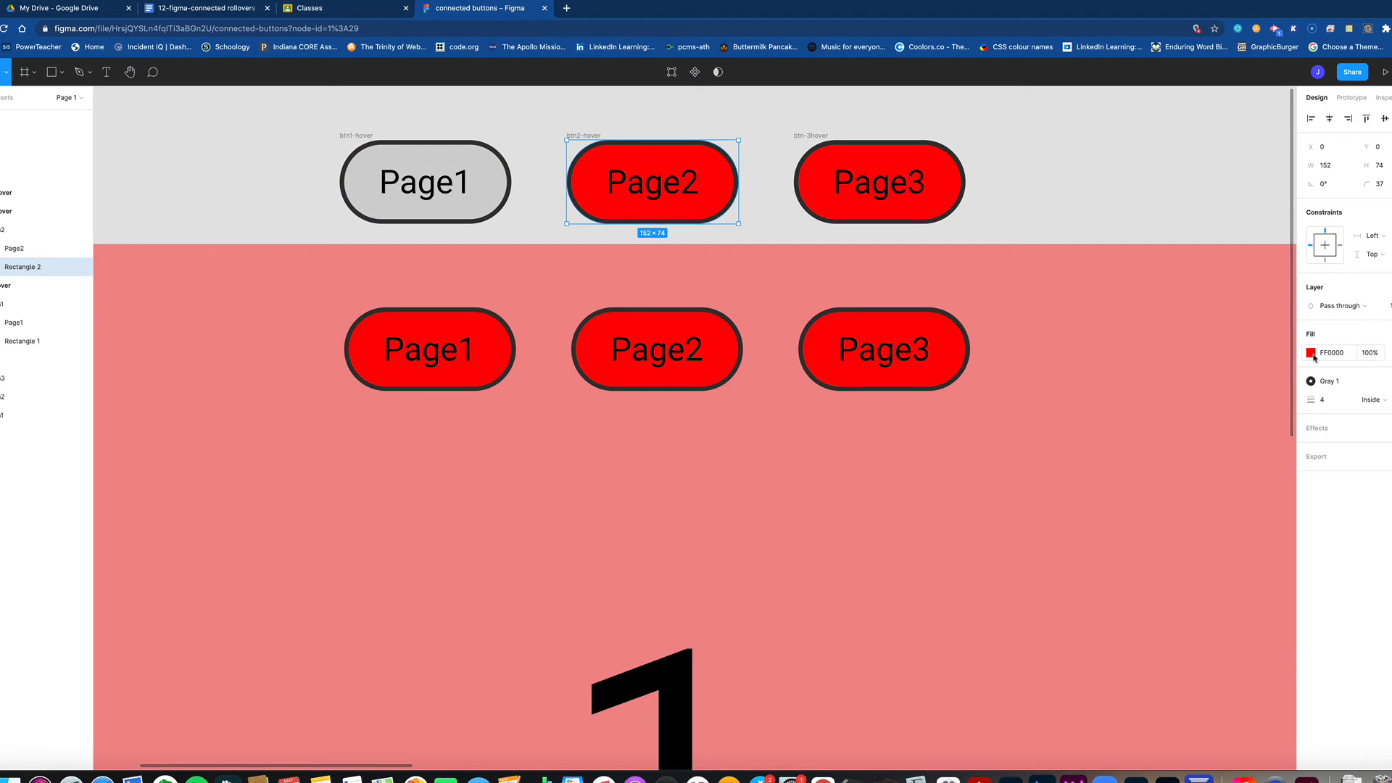
{"action": "left_click", "coordinate": [1310, 353]}
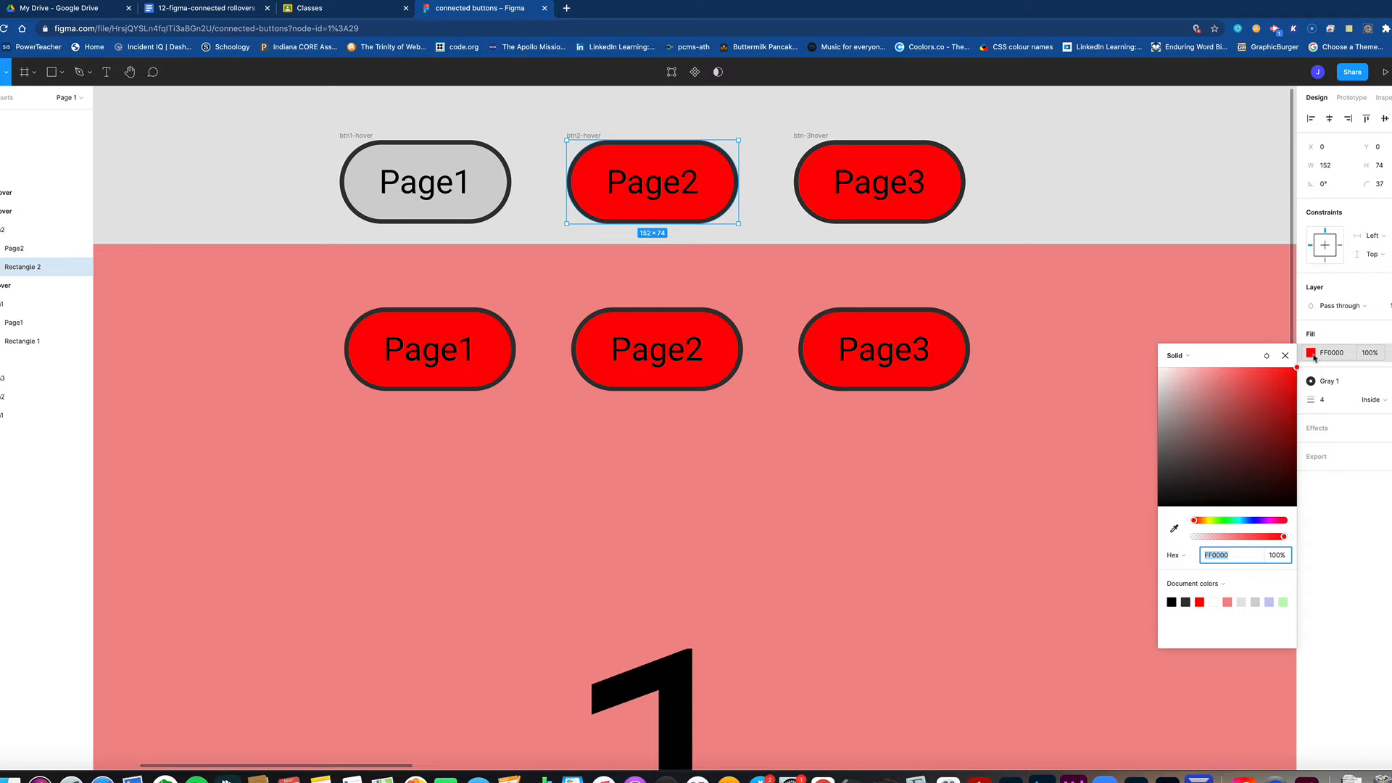
{"action": "left_click", "coordinate": [1256, 601]}
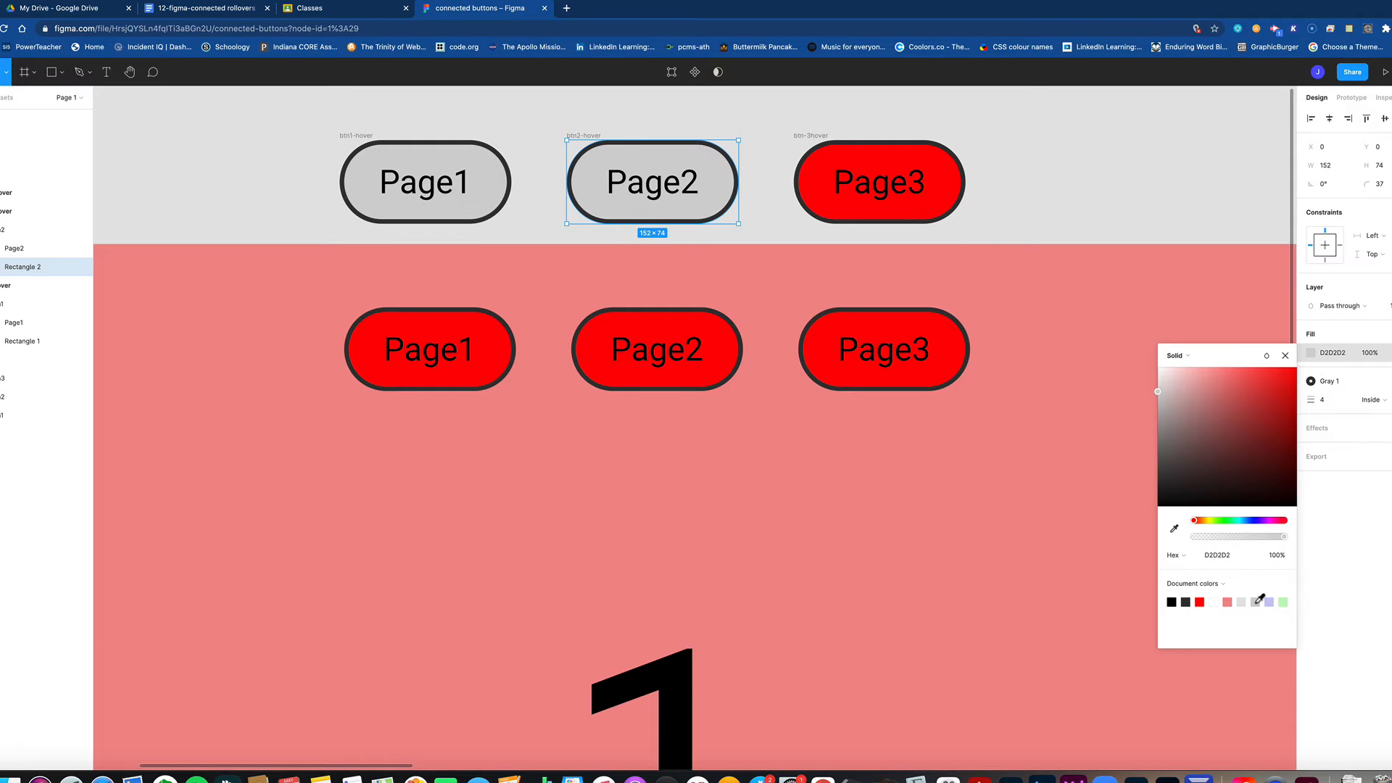
{"action": "left_click", "coordinate": [1282, 356]}
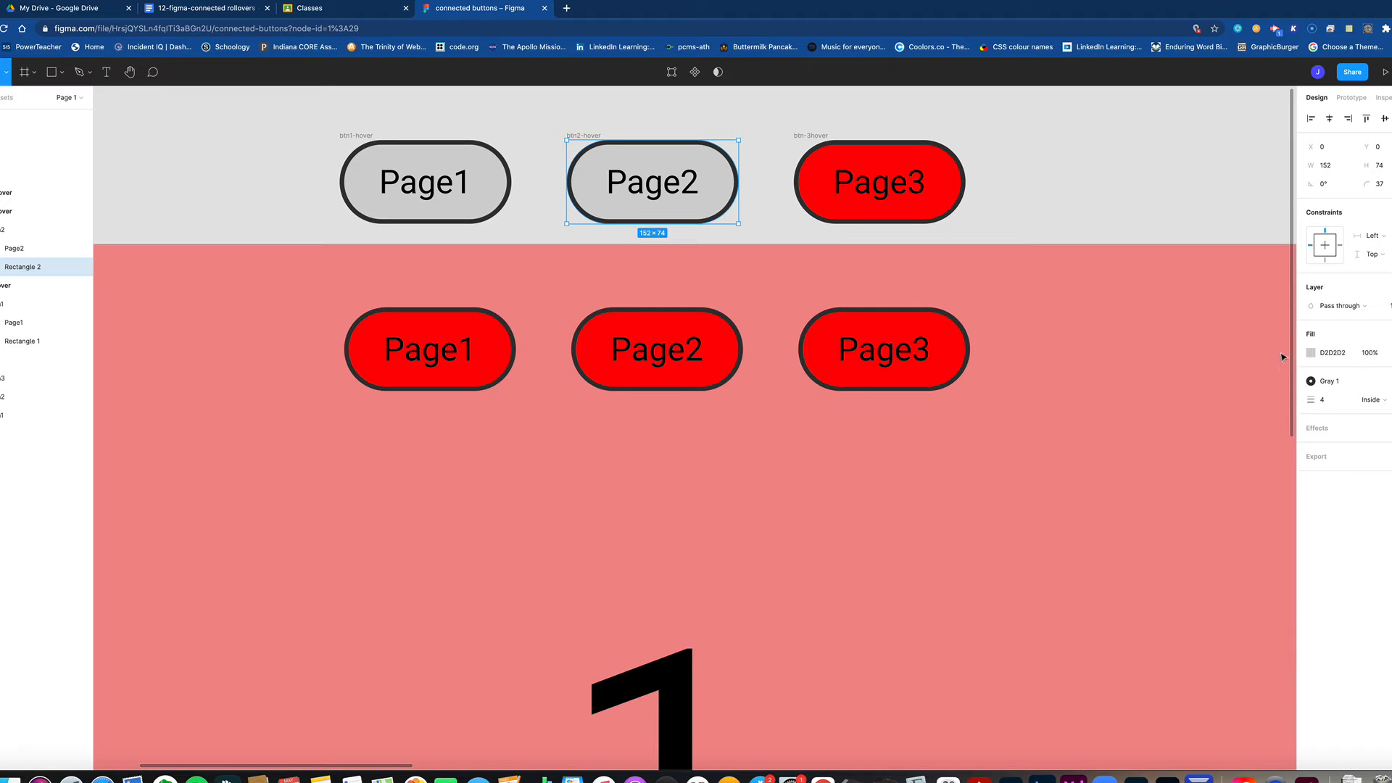
Step: Change the fill of the pill rectangle inside btn-3hover to the document's light gray D2D2D2
{"action": "left_click", "coordinate": [938, 210]}
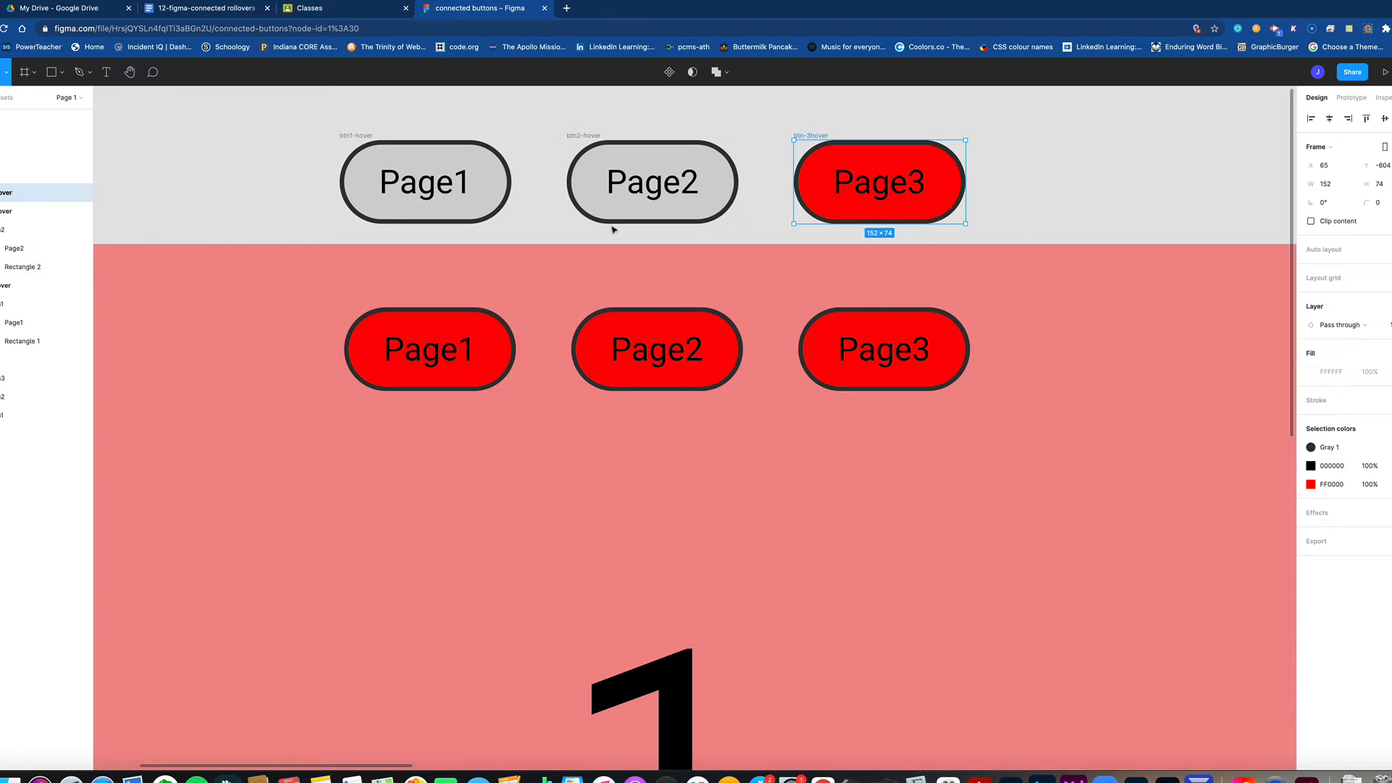
{"action": "left_click", "coordinate": [0, 192]}
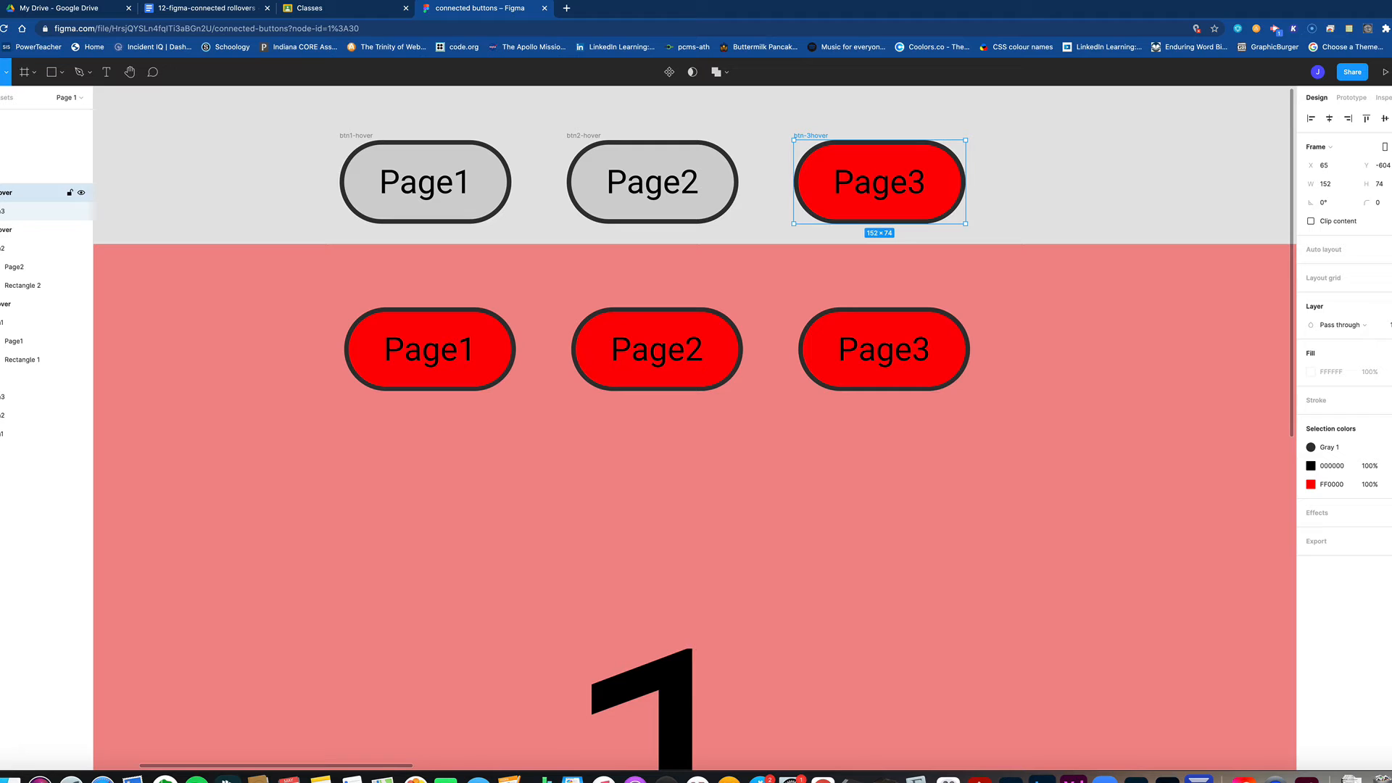
{"action": "left_click", "coordinate": [1, 211]}
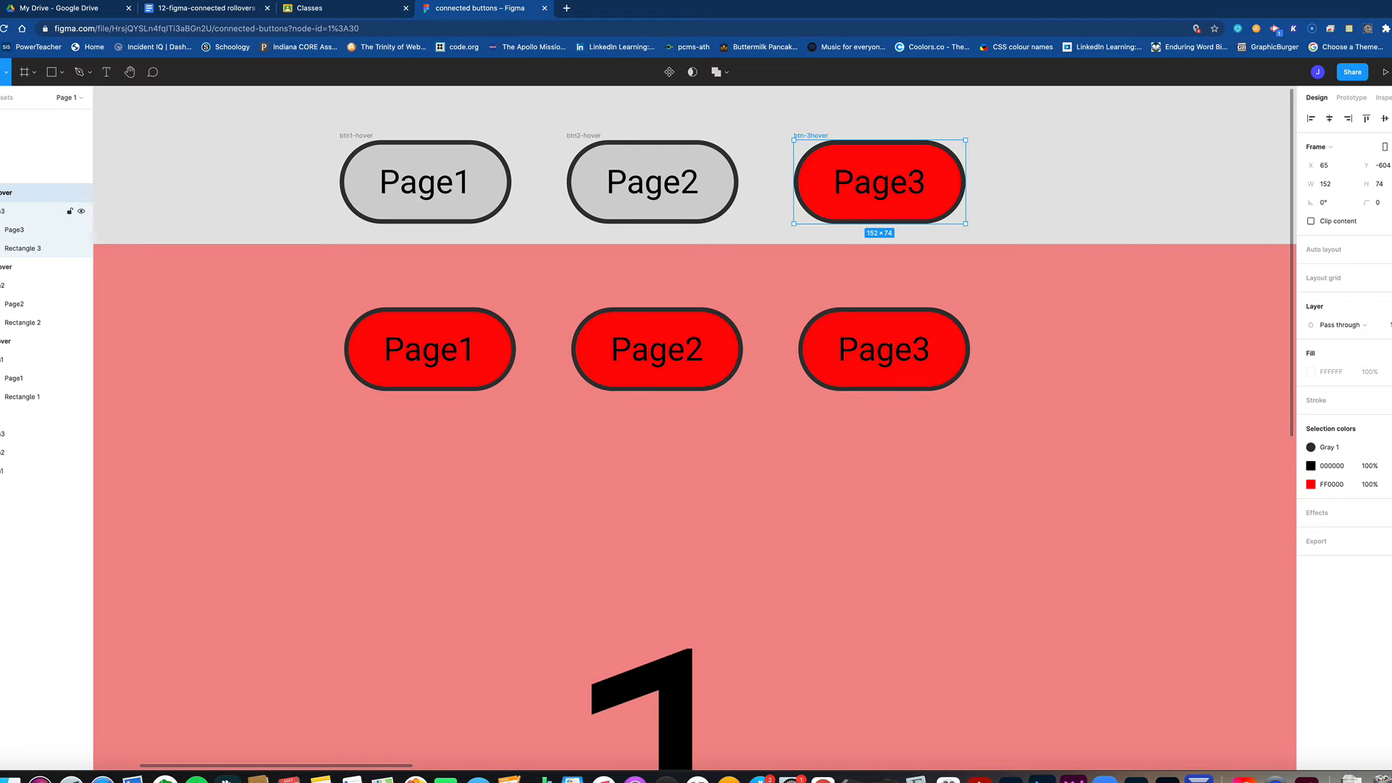
{"action": "left_click", "coordinate": [30, 250]}
{"action": "left_click", "coordinate": [1311, 352]}
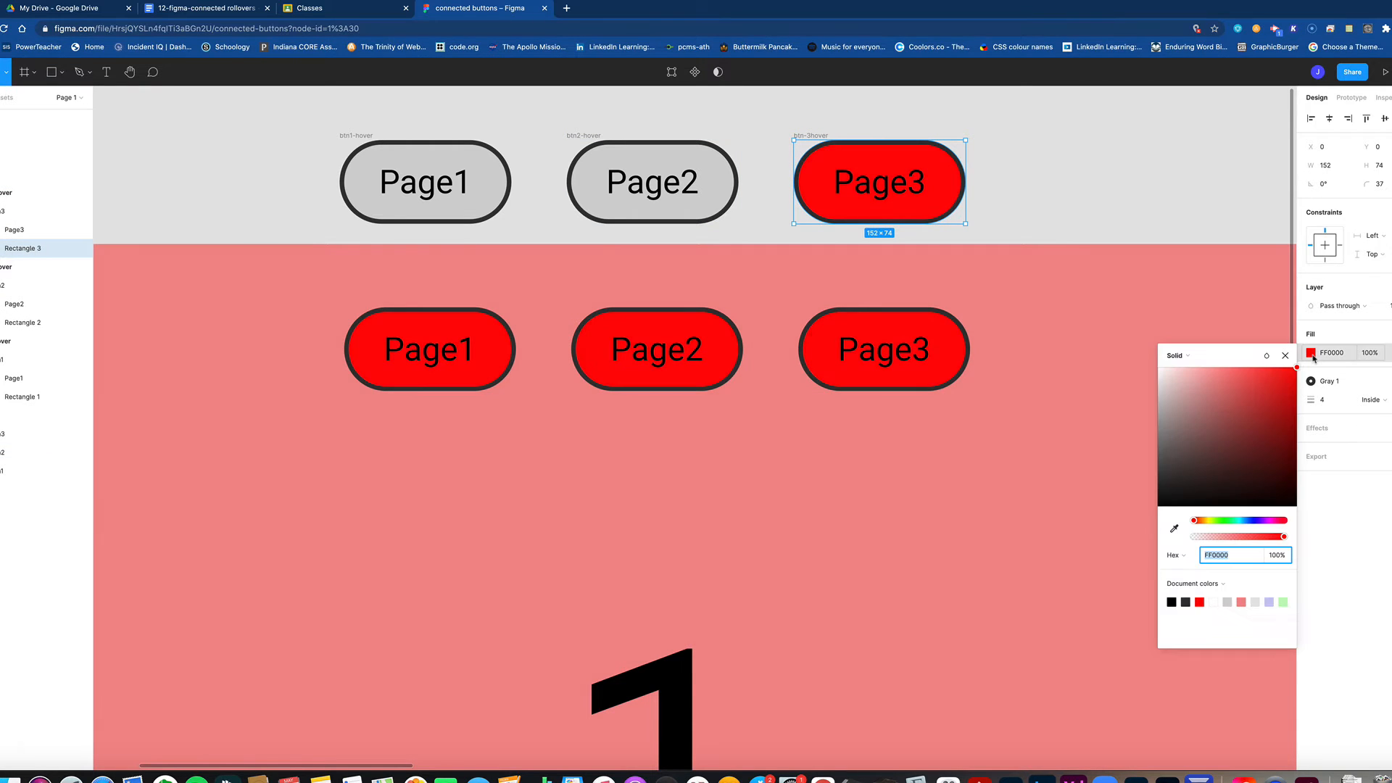
{"action": "left_click", "coordinate": [1228, 601]}
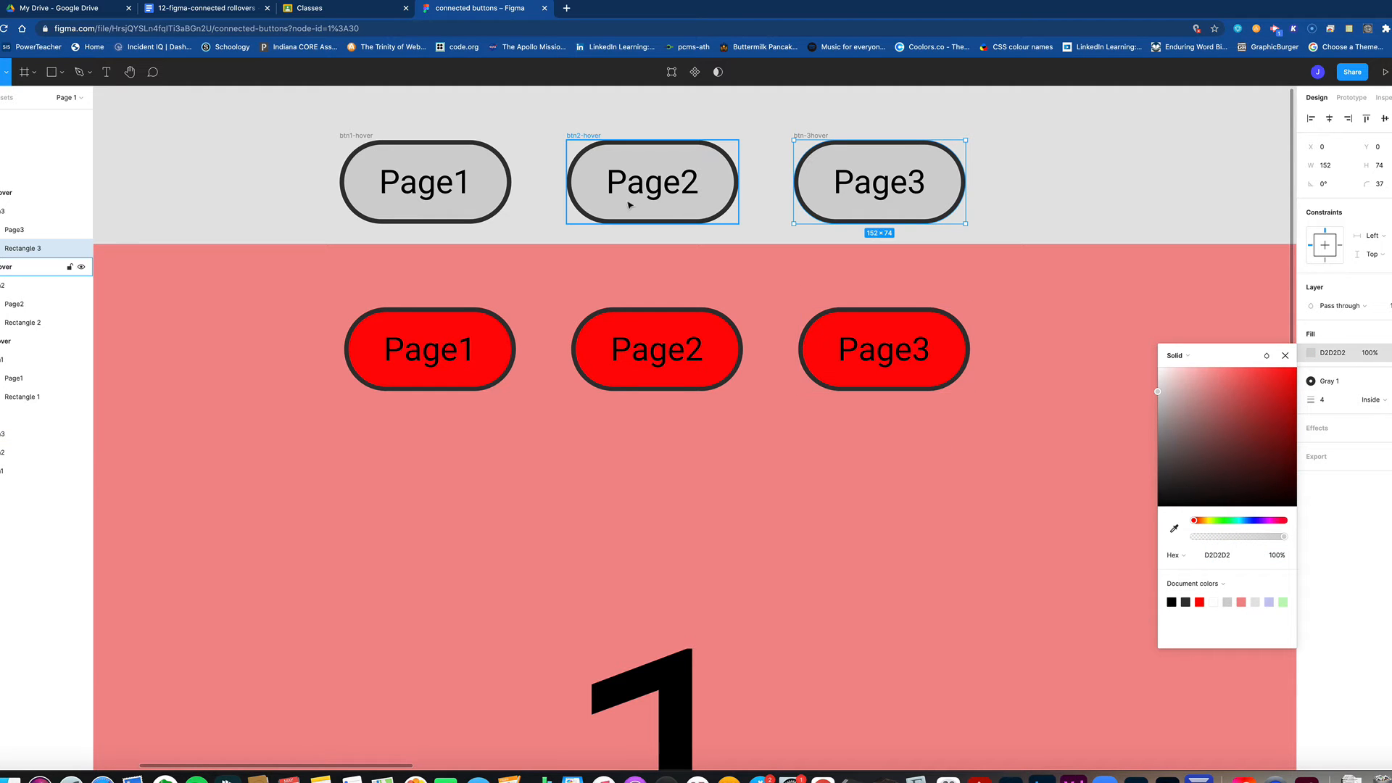
{"action": "left_click", "coordinate": [280, 187]}
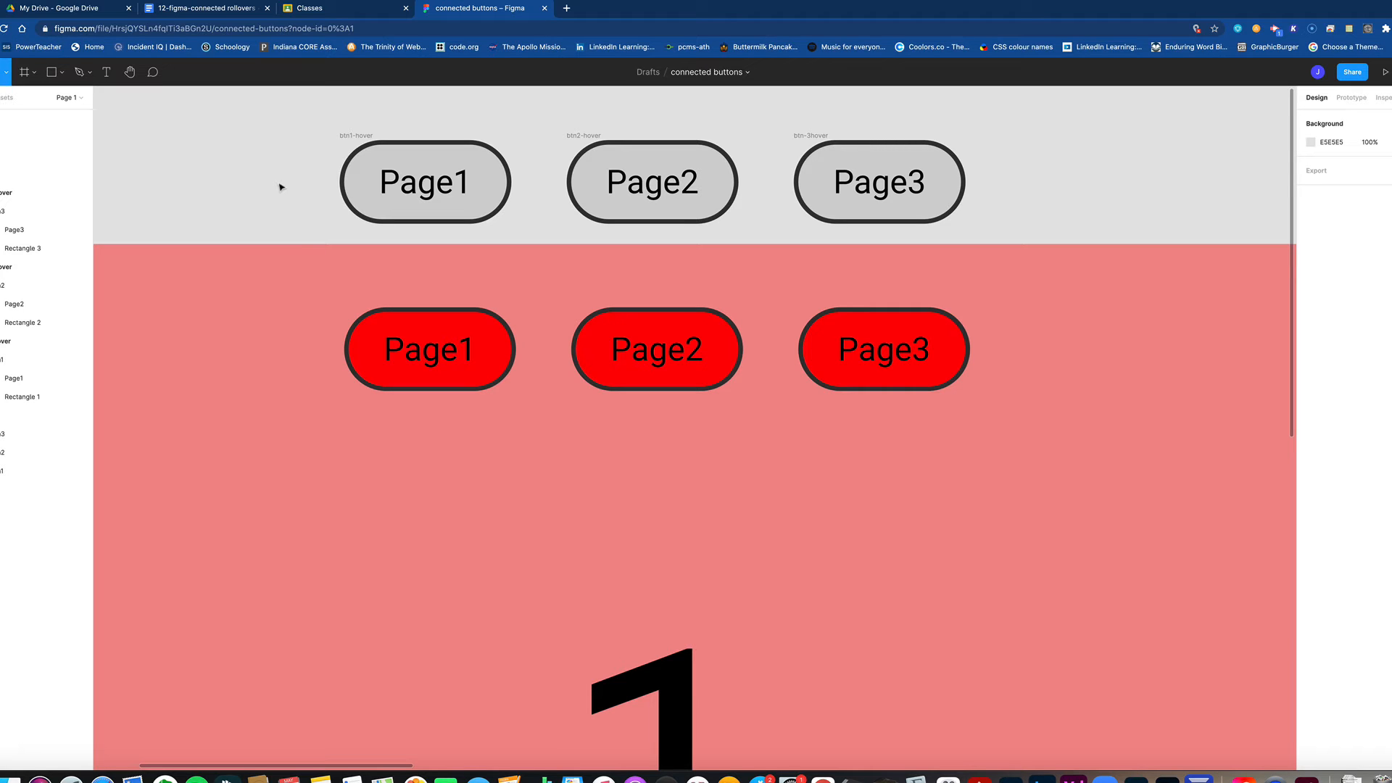
{"action": "left_click", "coordinate": [471, 386]}
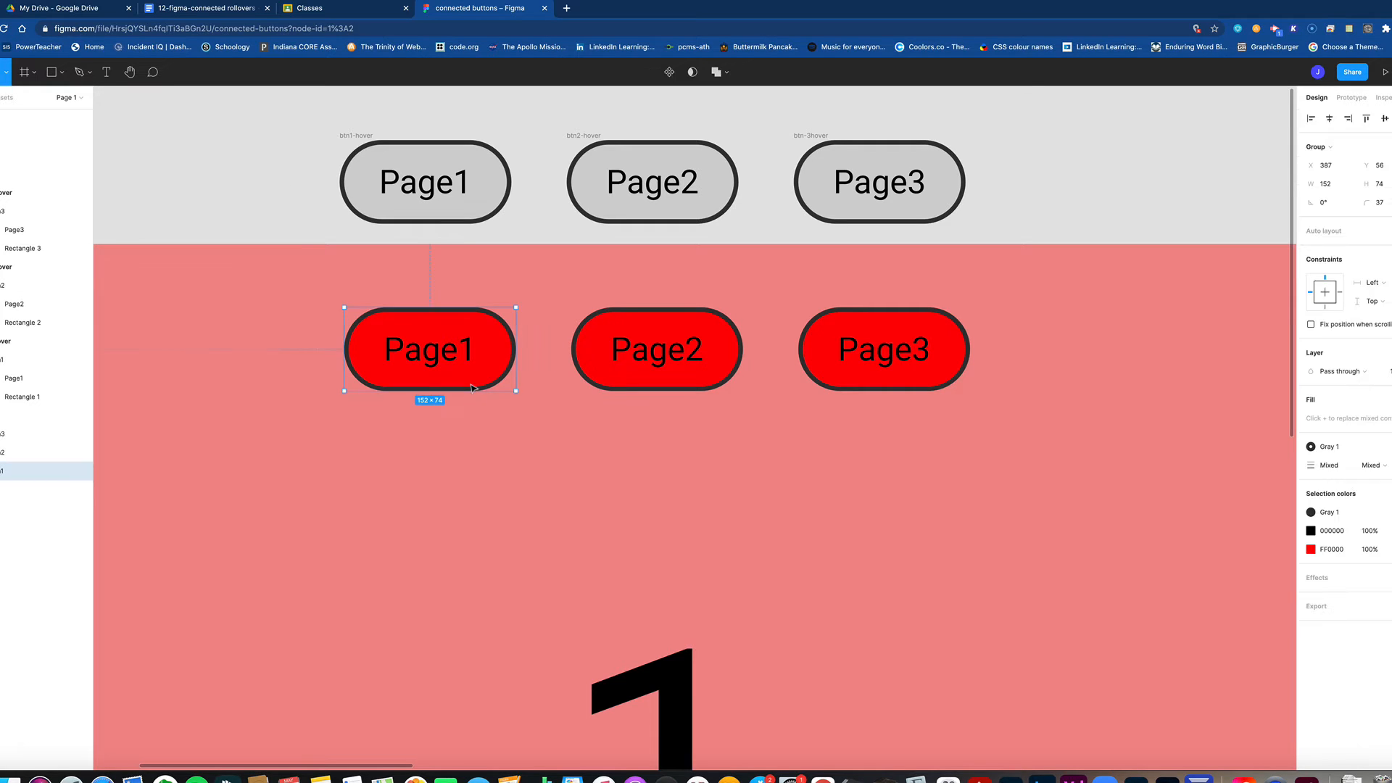
{"action": "left_click", "coordinate": [632, 375]}
{"action": "left_click", "coordinate": [867, 360]}
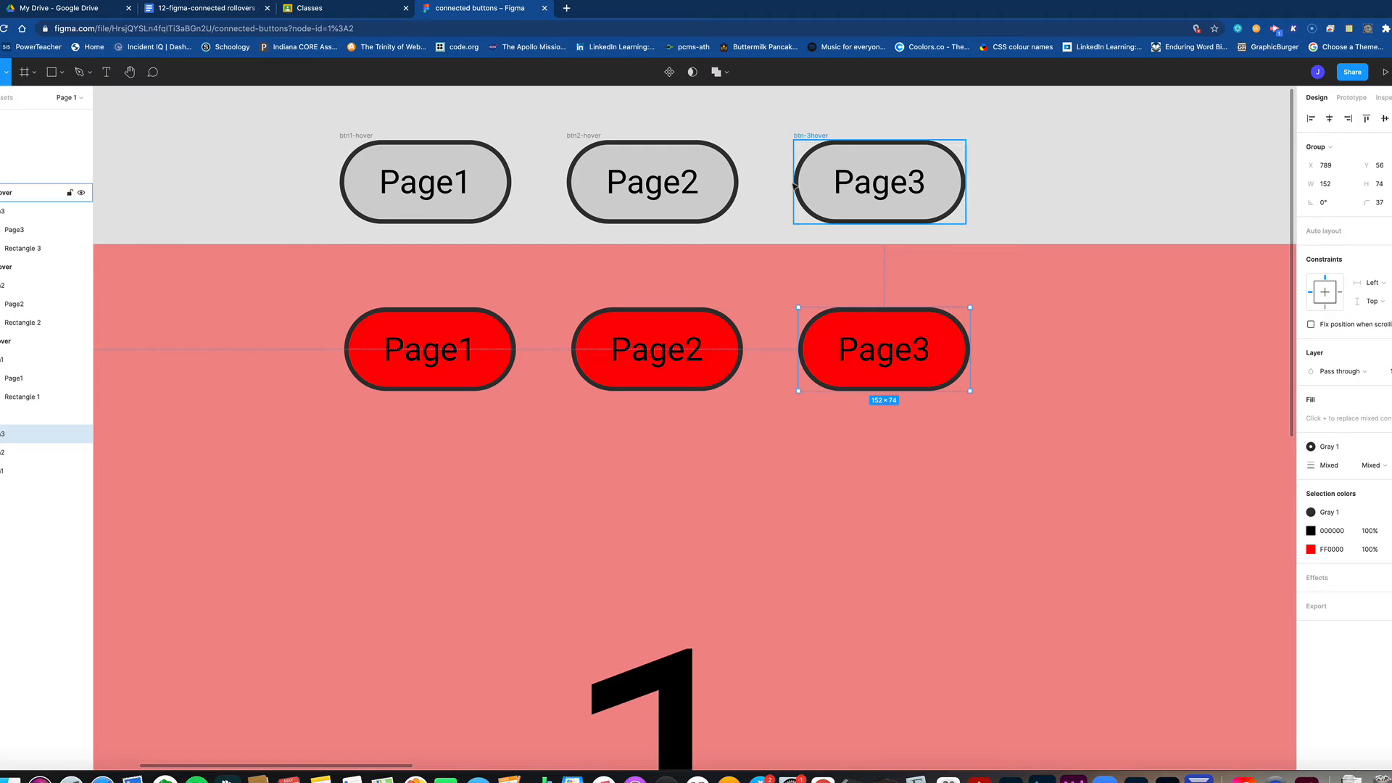
{"action": "left_click", "coordinate": [427, 197]}
{"action": "left_click", "coordinate": [656, 201]}
{"action": "left_click", "coordinate": [798, 203]}
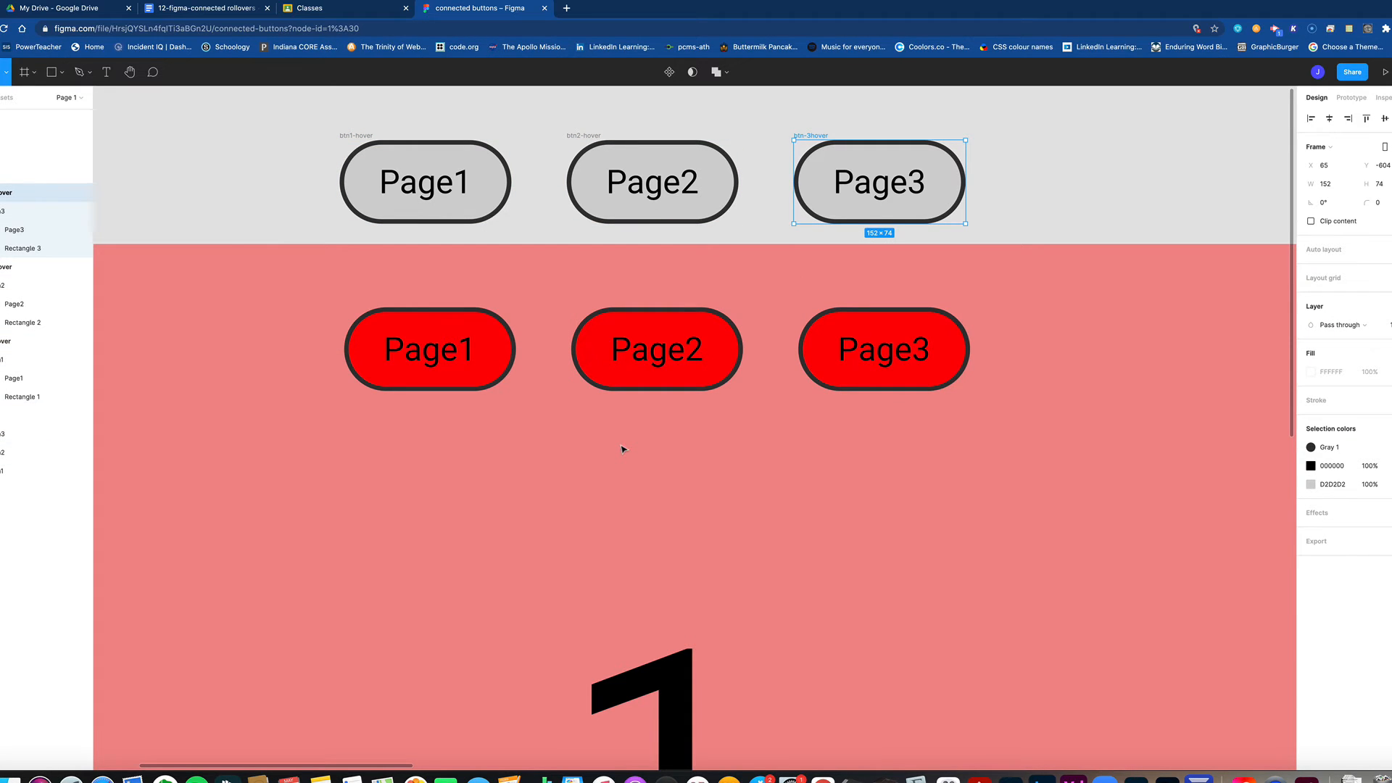
Step: Create a prototype connection from the red Page1 button on page1 to the btn1-hover frame
{"action": "left_click", "coordinate": [464, 347]}
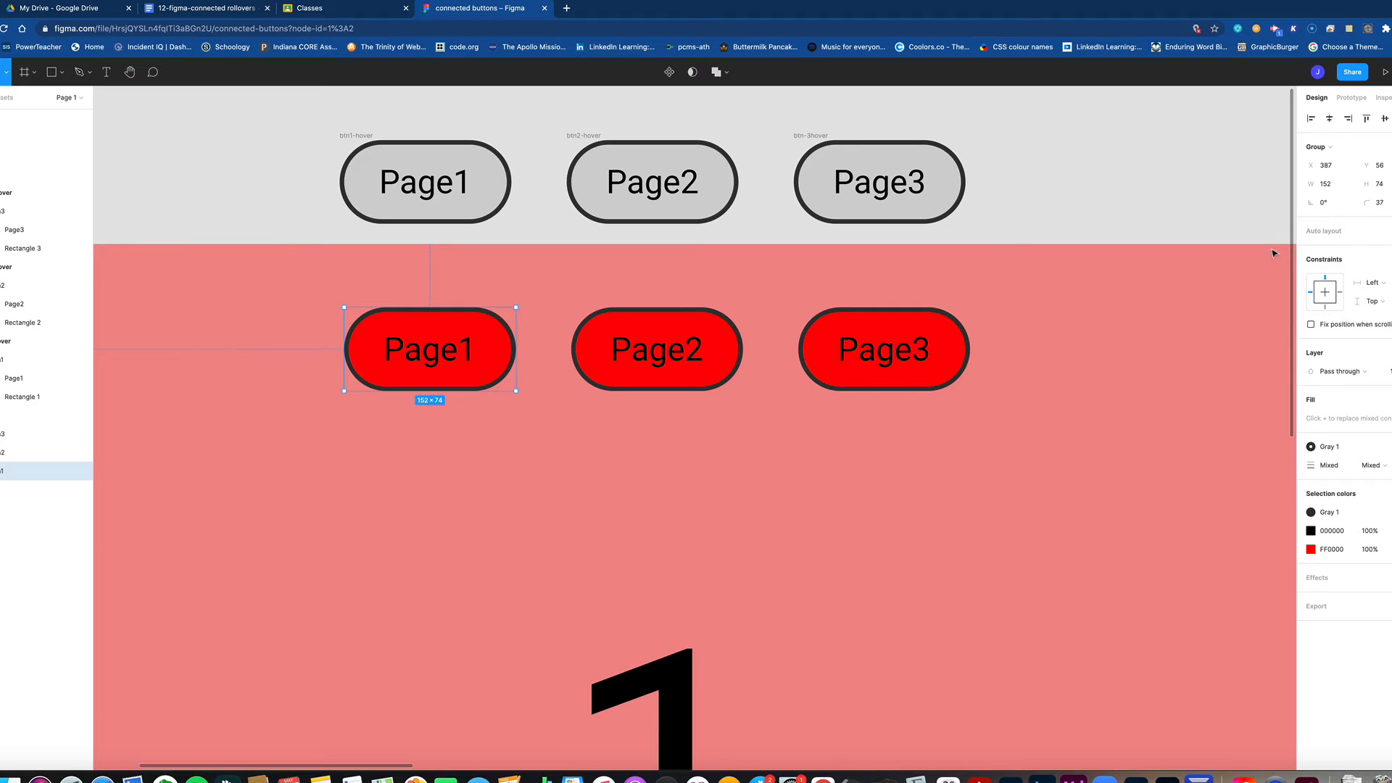
{"action": "left_click", "coordinate": [1351, 97]}
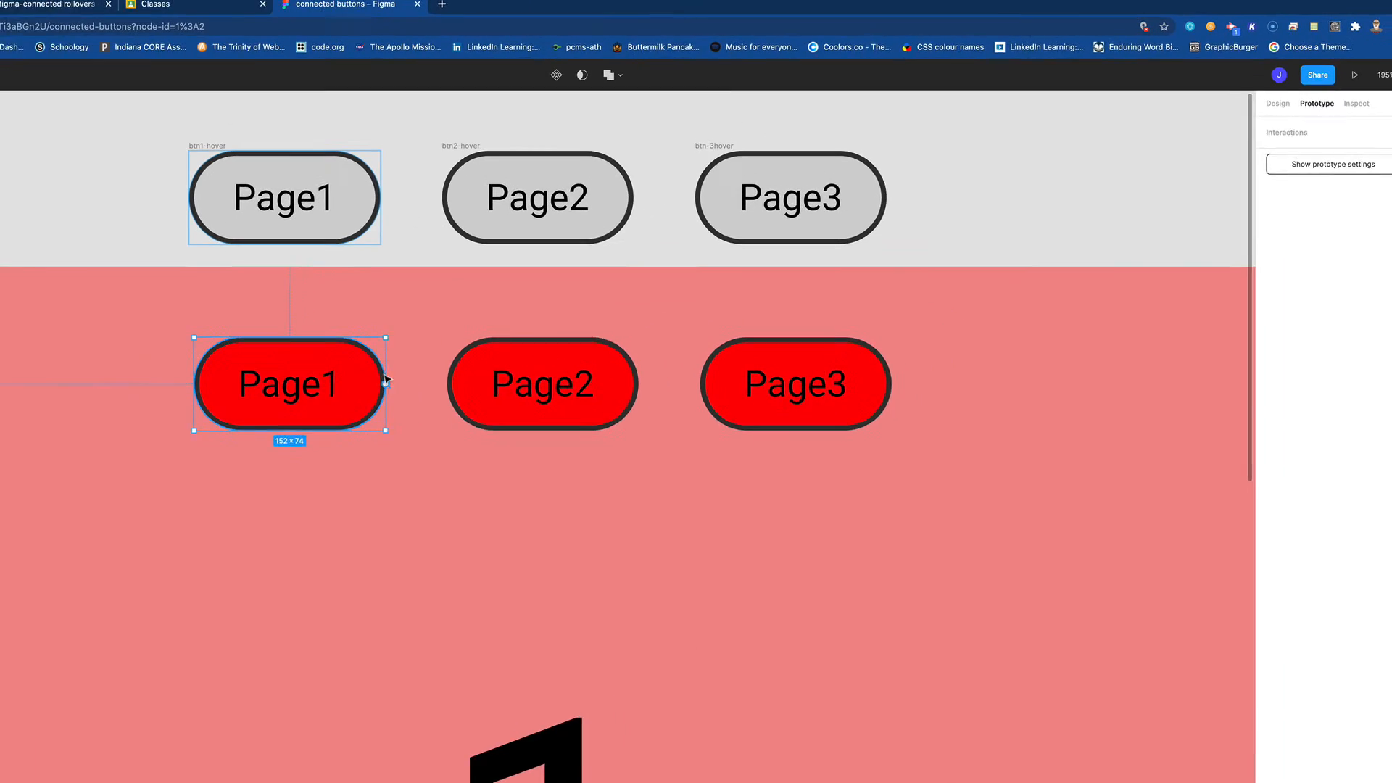
{"action": "left_click_drag", "start_coordinate": [385, 379], "coordinate": [309, 238]}
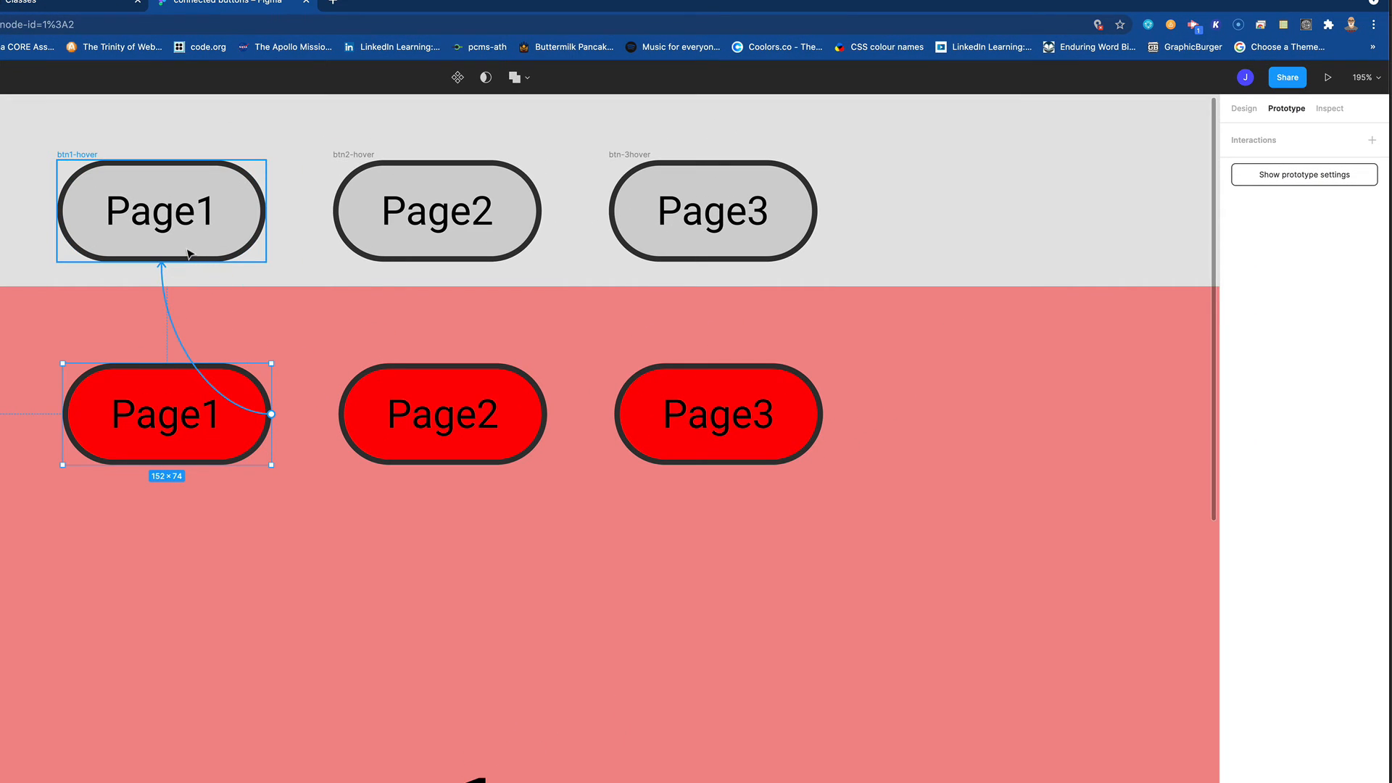
{"action": "left_click_drag", "start_coordinate": [187, 254], "coordinate": [188, 253]}
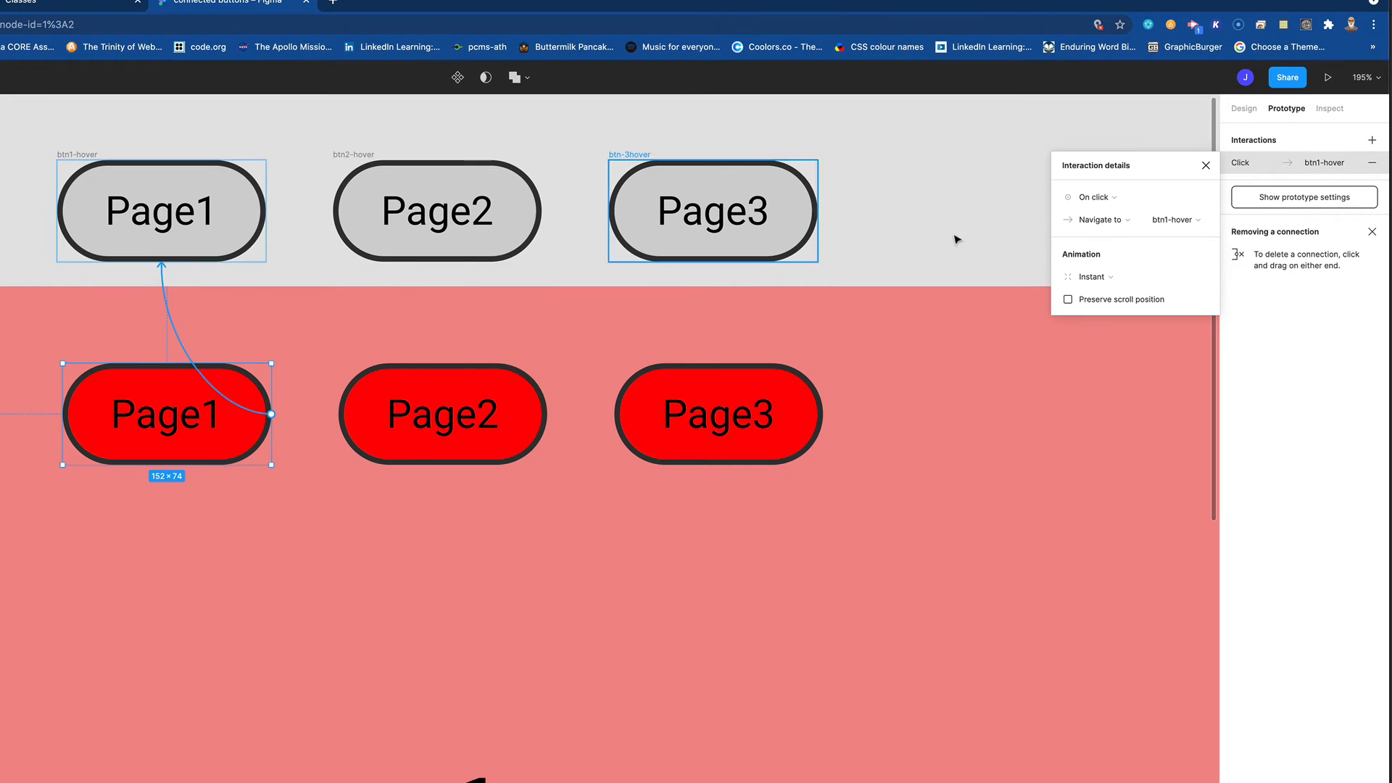
Step: Set the Page1 button's interaction to While hovering with Open overlay for btn1-hover, using the Manual overlay position
{"action": "left_click", "coordinate": [1112, 202]}
{"action": "left_click", "coordinate": [1107, 230]}
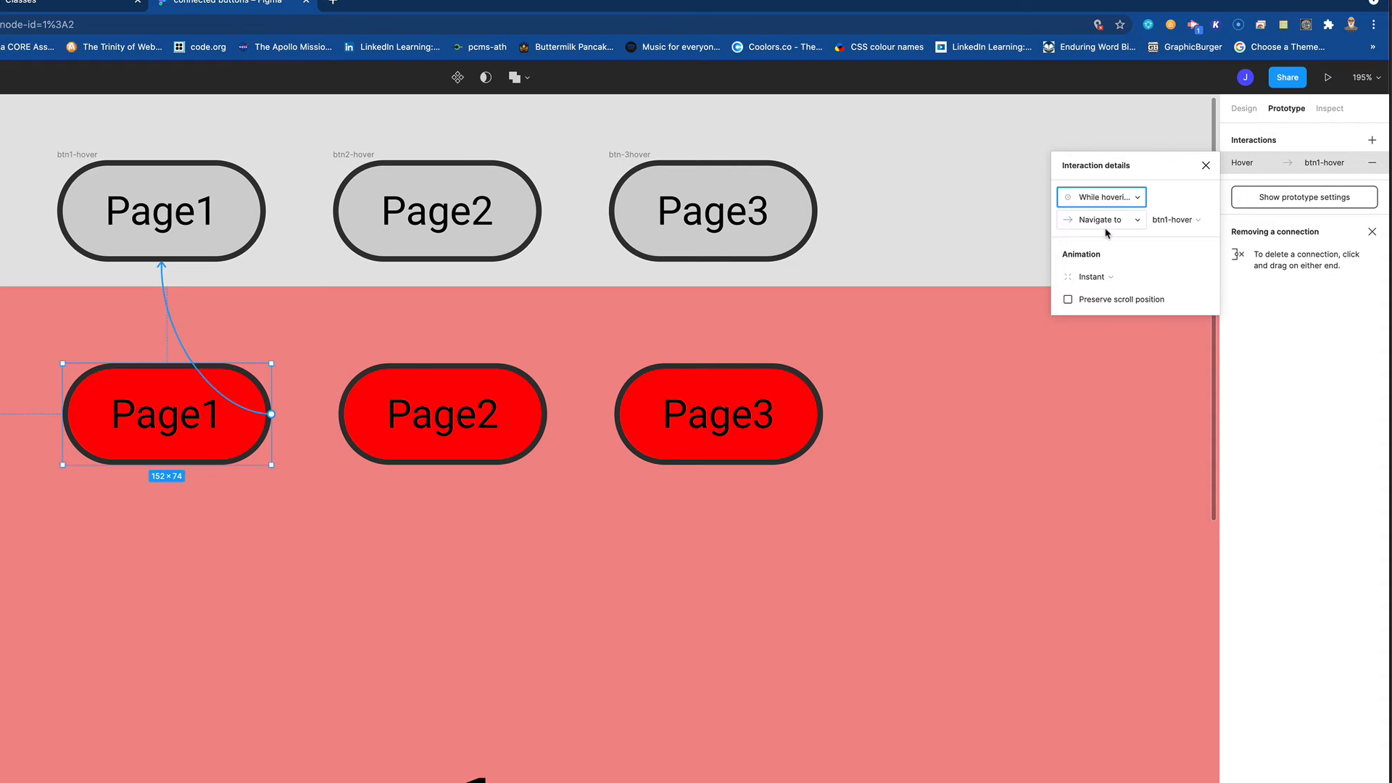
{"action": "left_click", "coordinate": [1108, 222]}
{"action": "left_click", "coordinate": [1105, 238]}
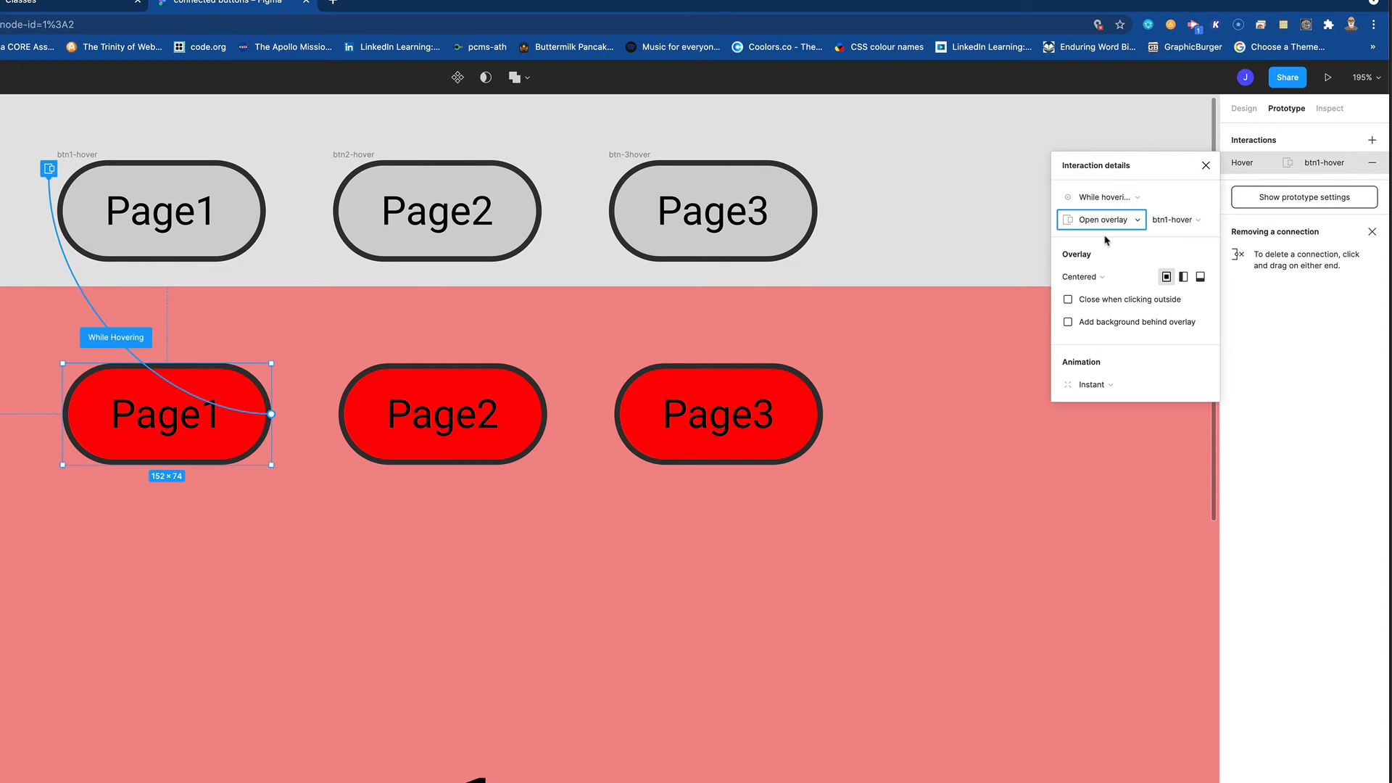
{"action": "left_click", "coordinate": [1092, 279]}
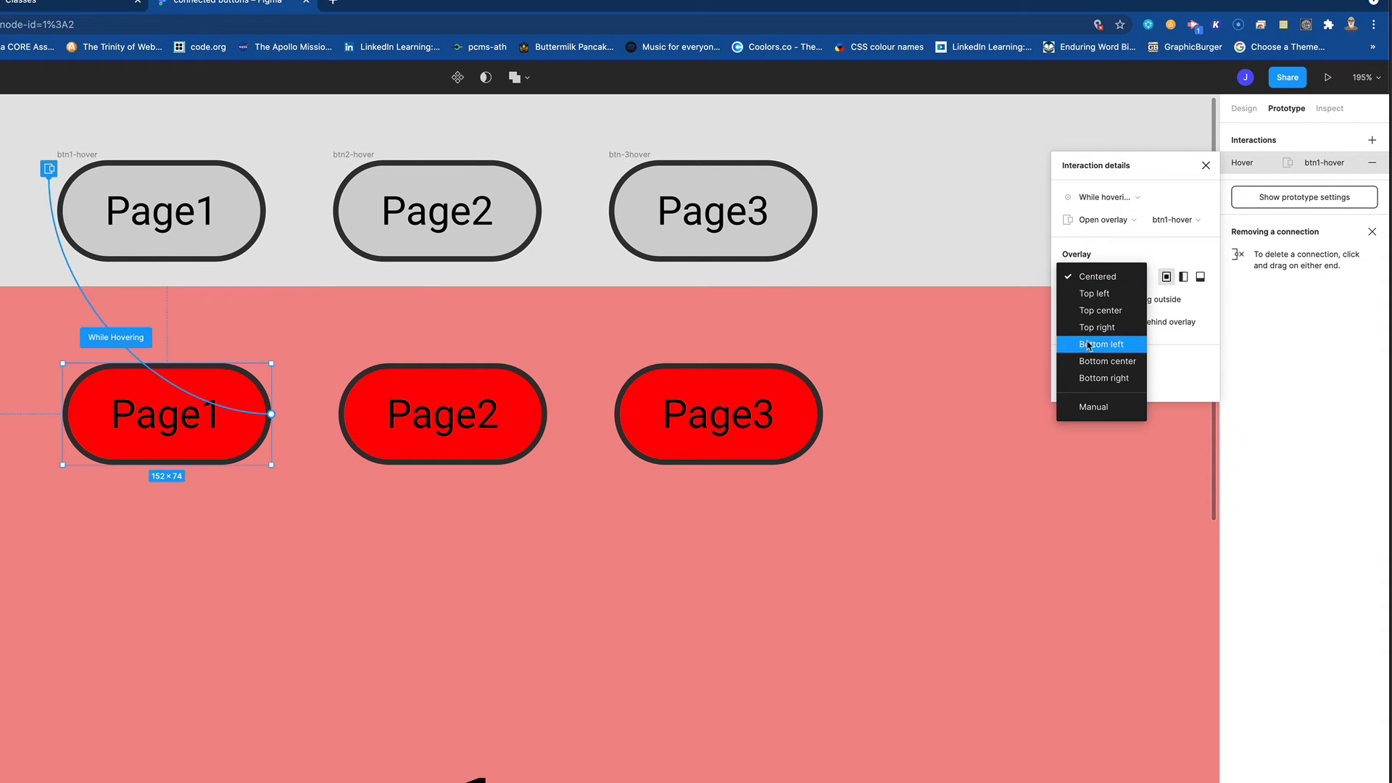
{"action": "left_click", "coordinate": [1092, 407]}
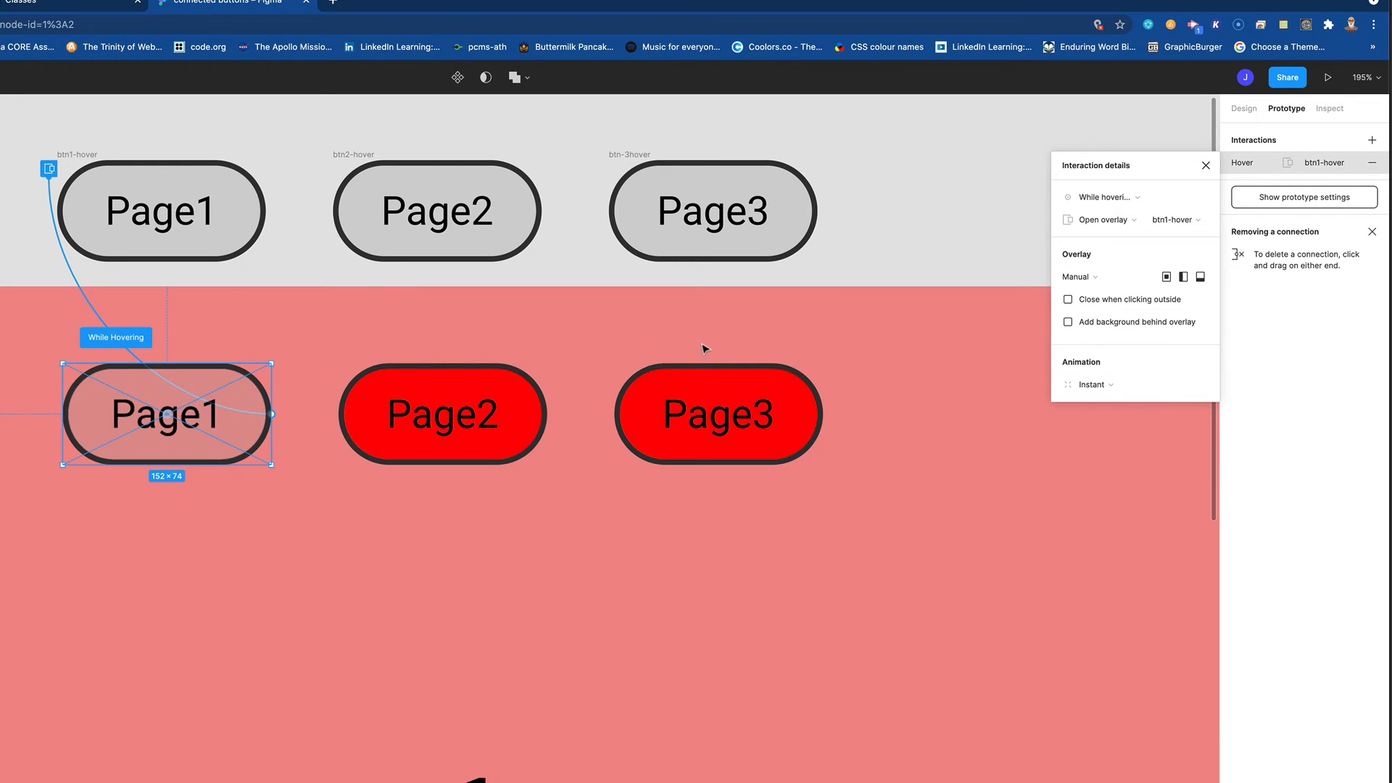
{"action": "left_click", "coordinate": [1205, 165]}
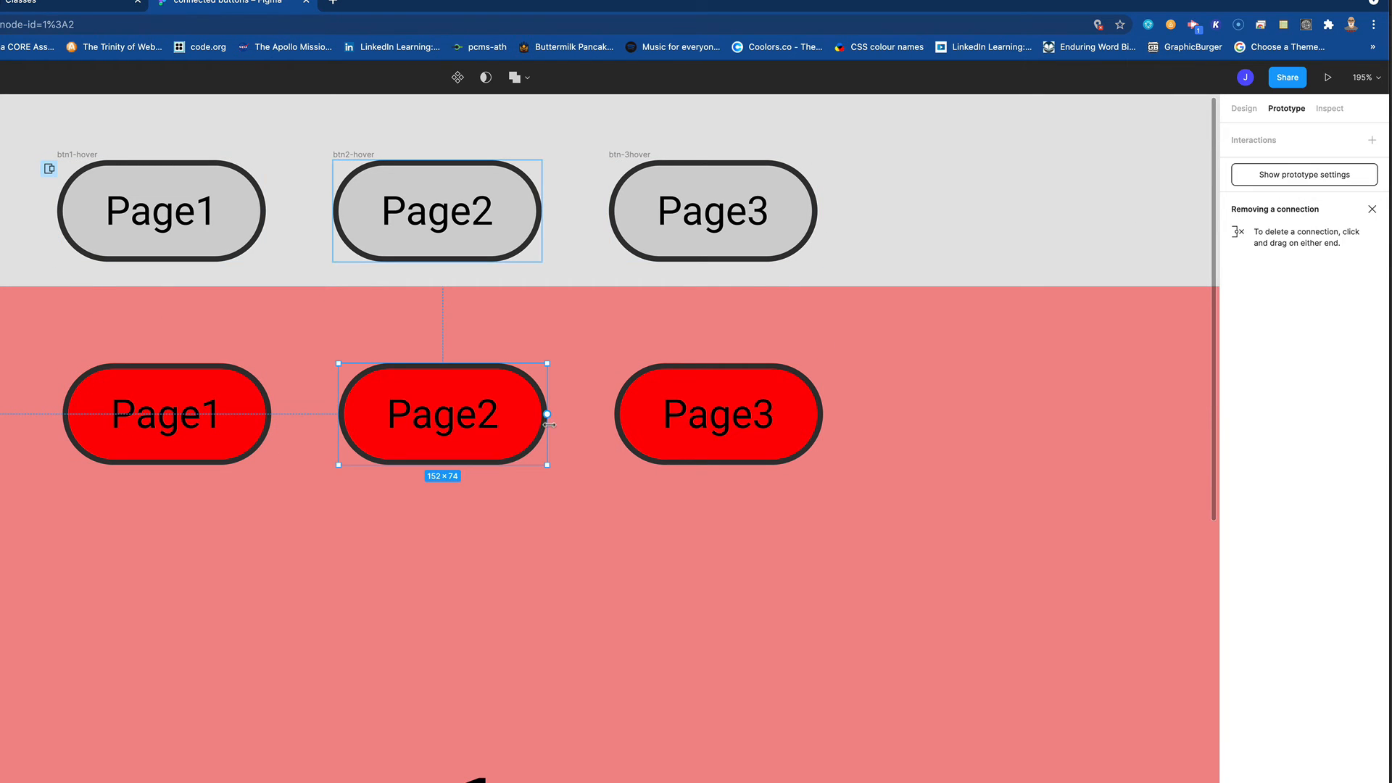
Step: Connect the red Page2 button to btn2-hover with a While hovering, Open overlay interaction in the Manual position
{"action": "left_click_drag", "start_coordinate": [547, 414], "coordinate": [439, 263]}
{"action": "left_click", "coordinate": [1103, 194]}
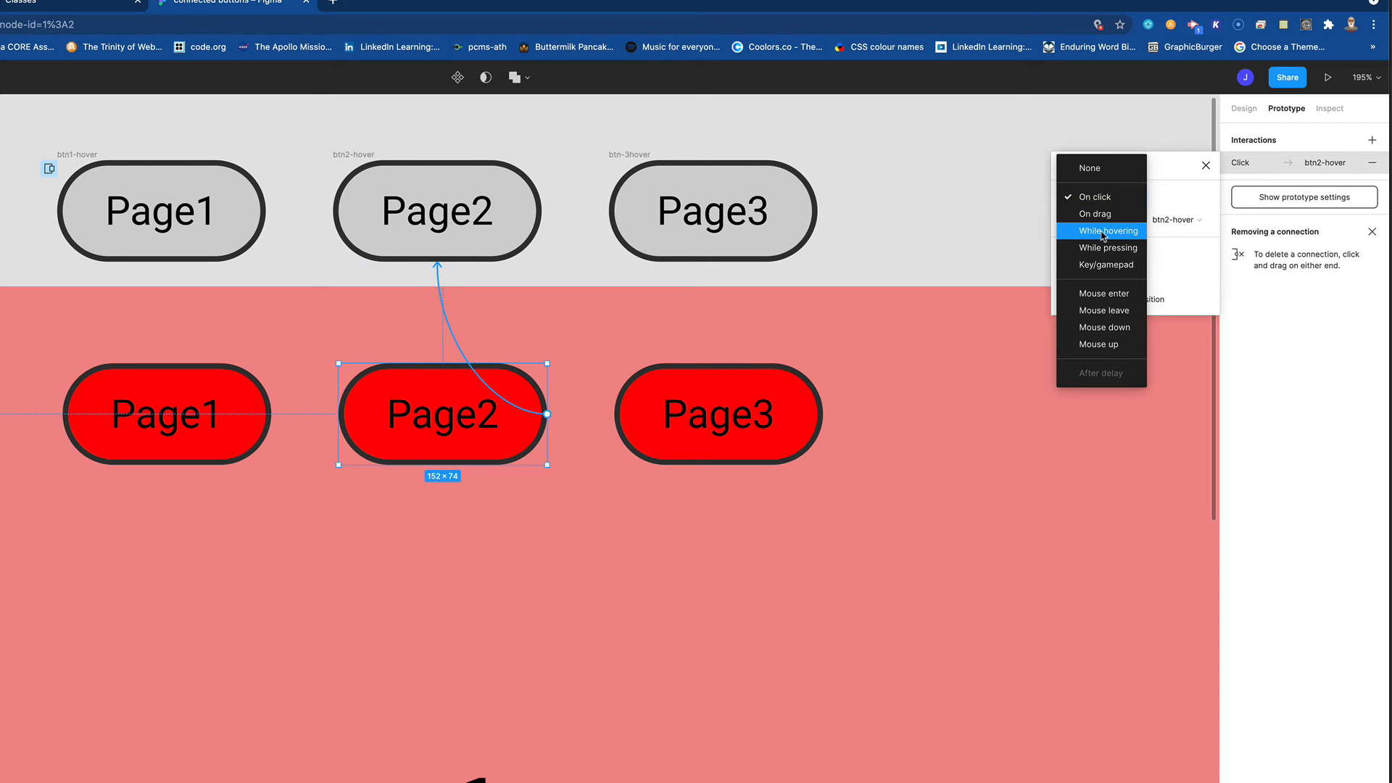
{"action": "left_click", "coordinate": [1108, 231]}
{"action": "left_click", "coordinate": [1102, 221]}
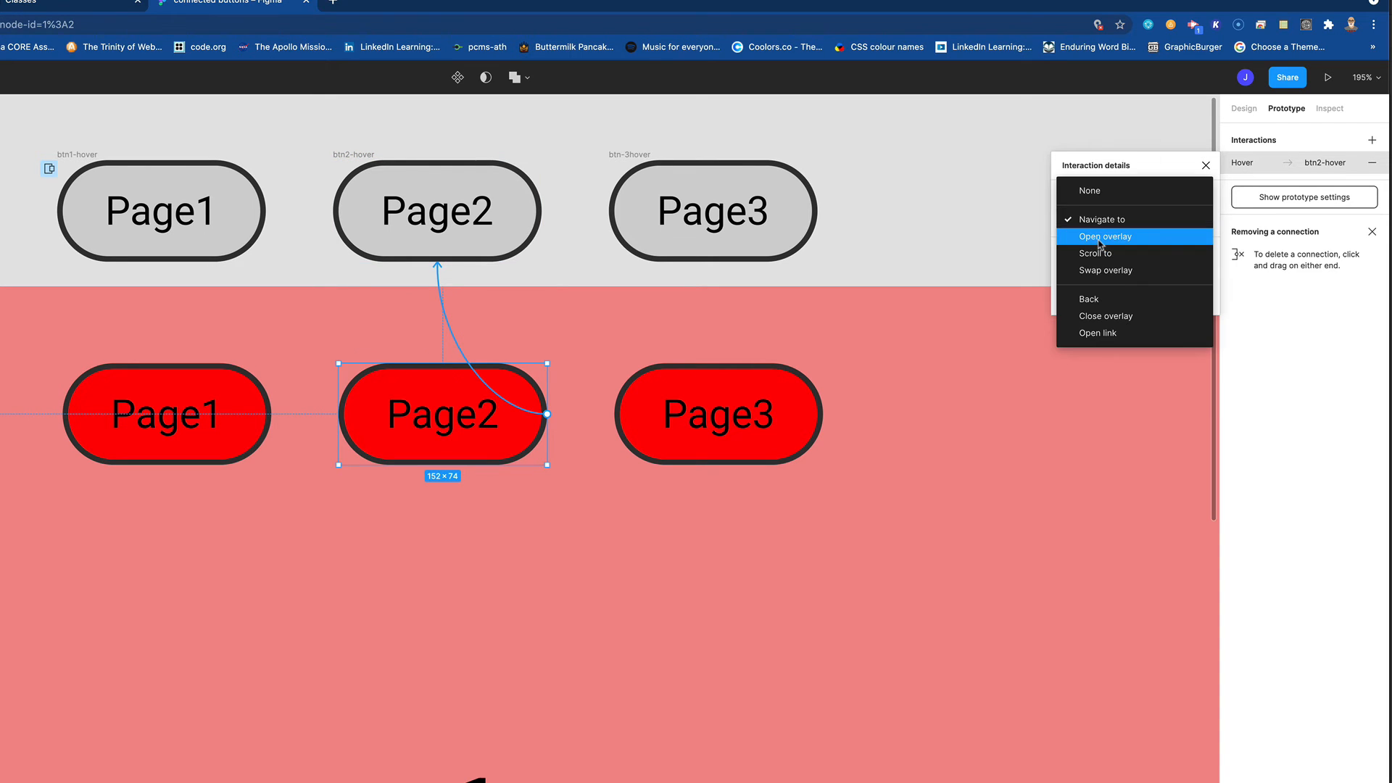
{"action": "left_click", "coordinate": [1100, 244]}
{"action": "left_click", "coordinate": [1087, 278]}
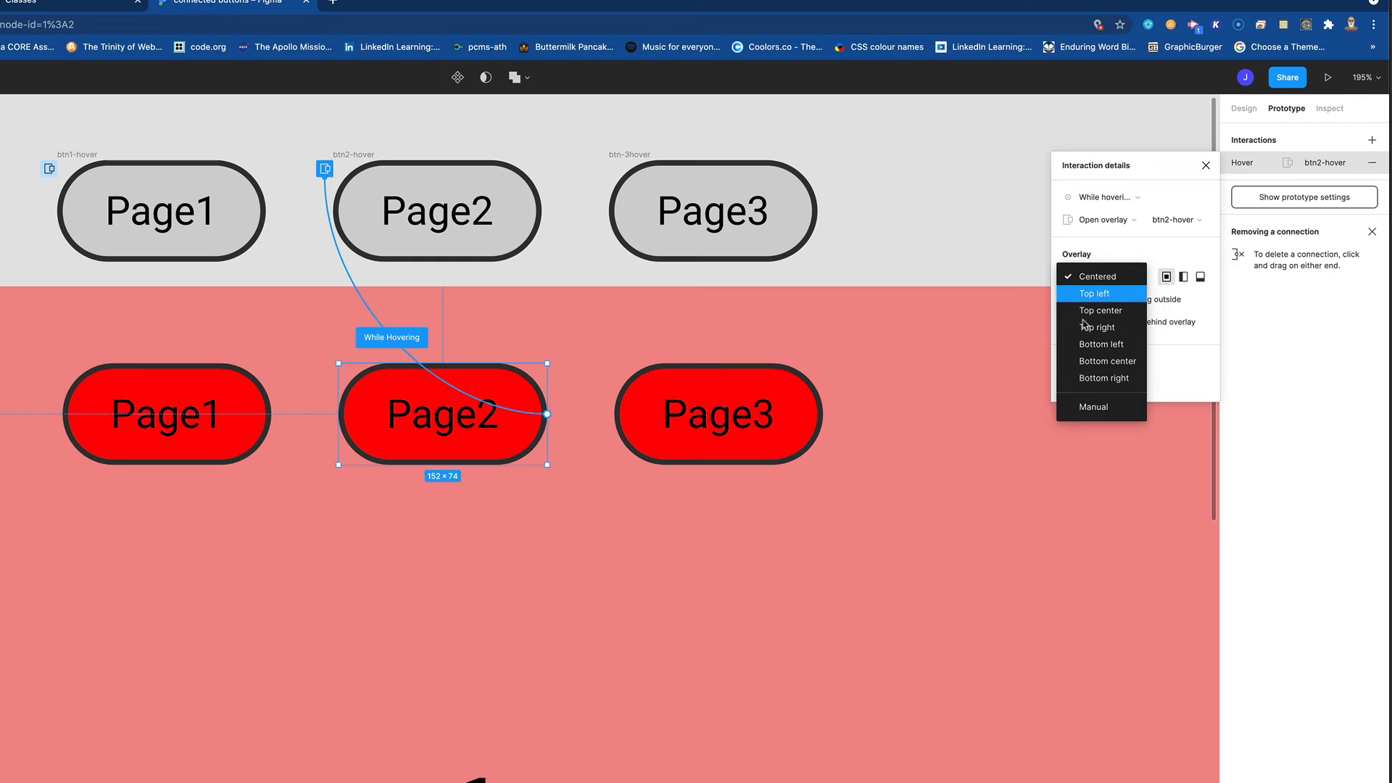
{"action": "left_click", "coordinate": [1085, 408]}
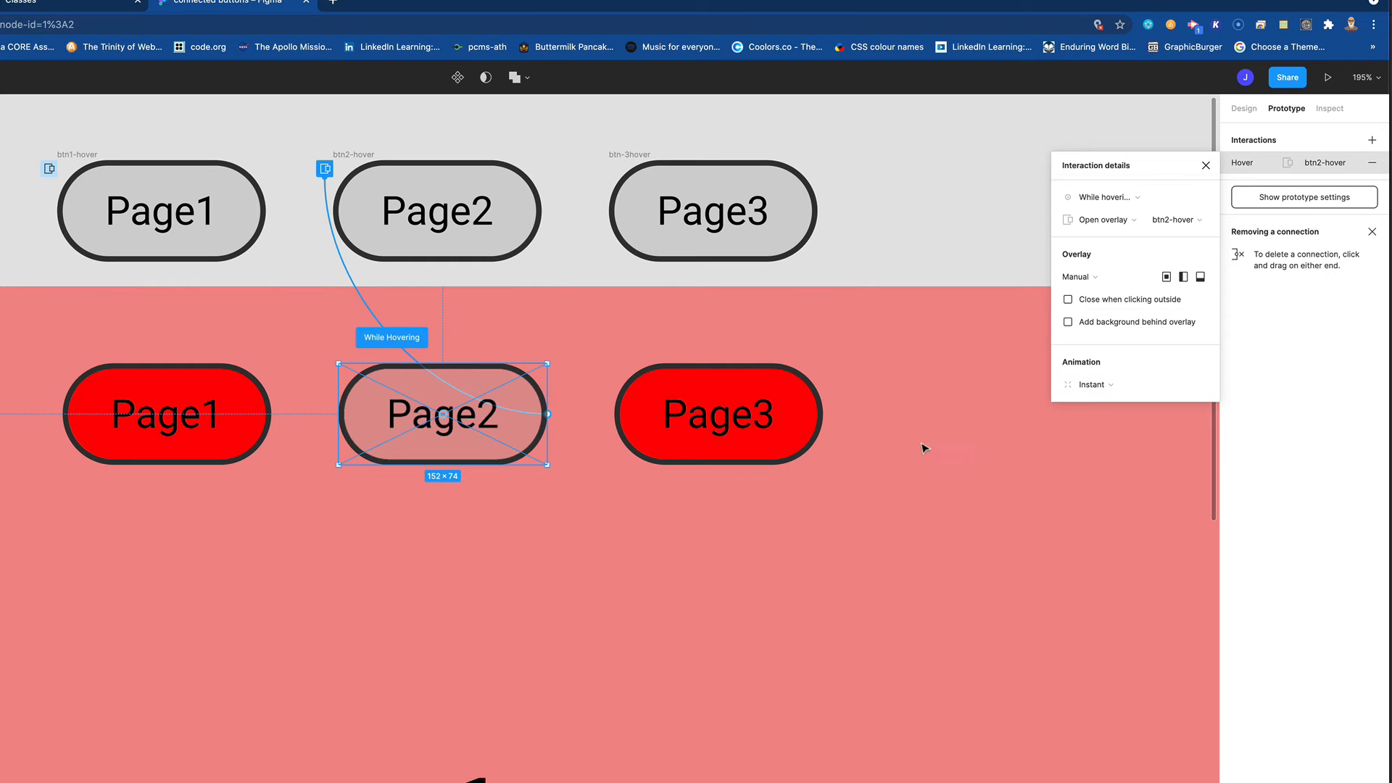
Step: Connect the red Page3 button to btn-3hover with a While hovering, Open overlay interaction in the Manual position
{"action": "left_click", "coordinate": [726, 438]}
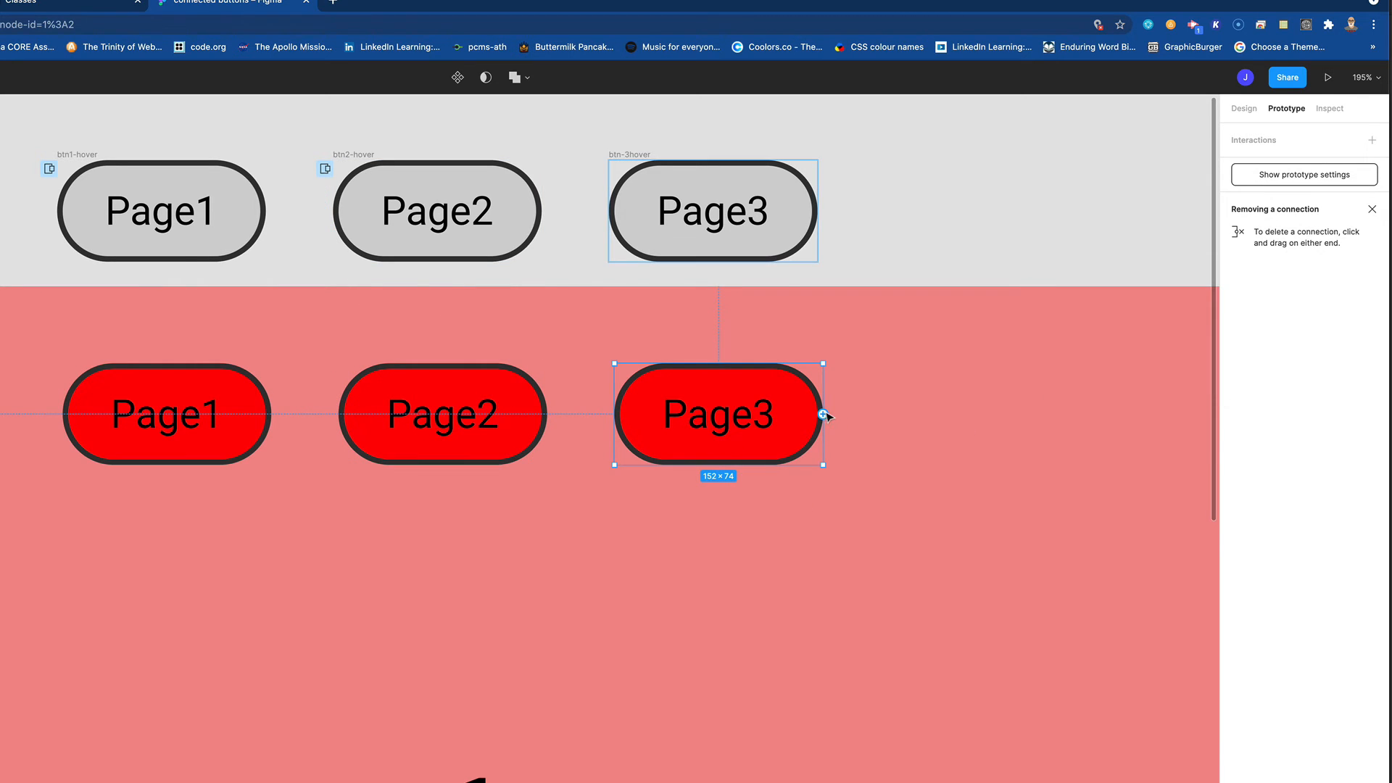
{"action": "left_click_drag", "start_coordinate": [825, 415], "coordinate": [714, 263]}
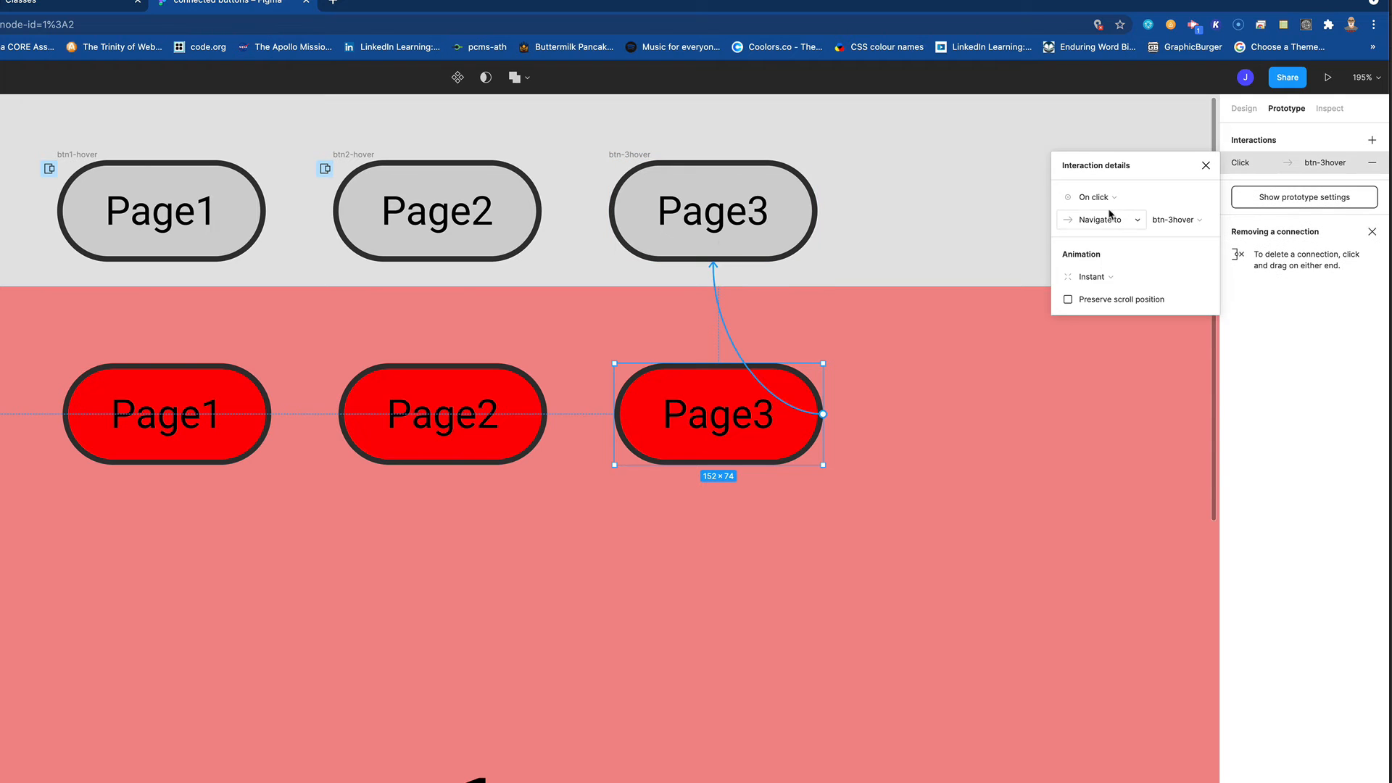
{"action": "left_click", "coordinate": [1098, 197]}
{"action": "left_click", "coordinate": [1098, 229]}
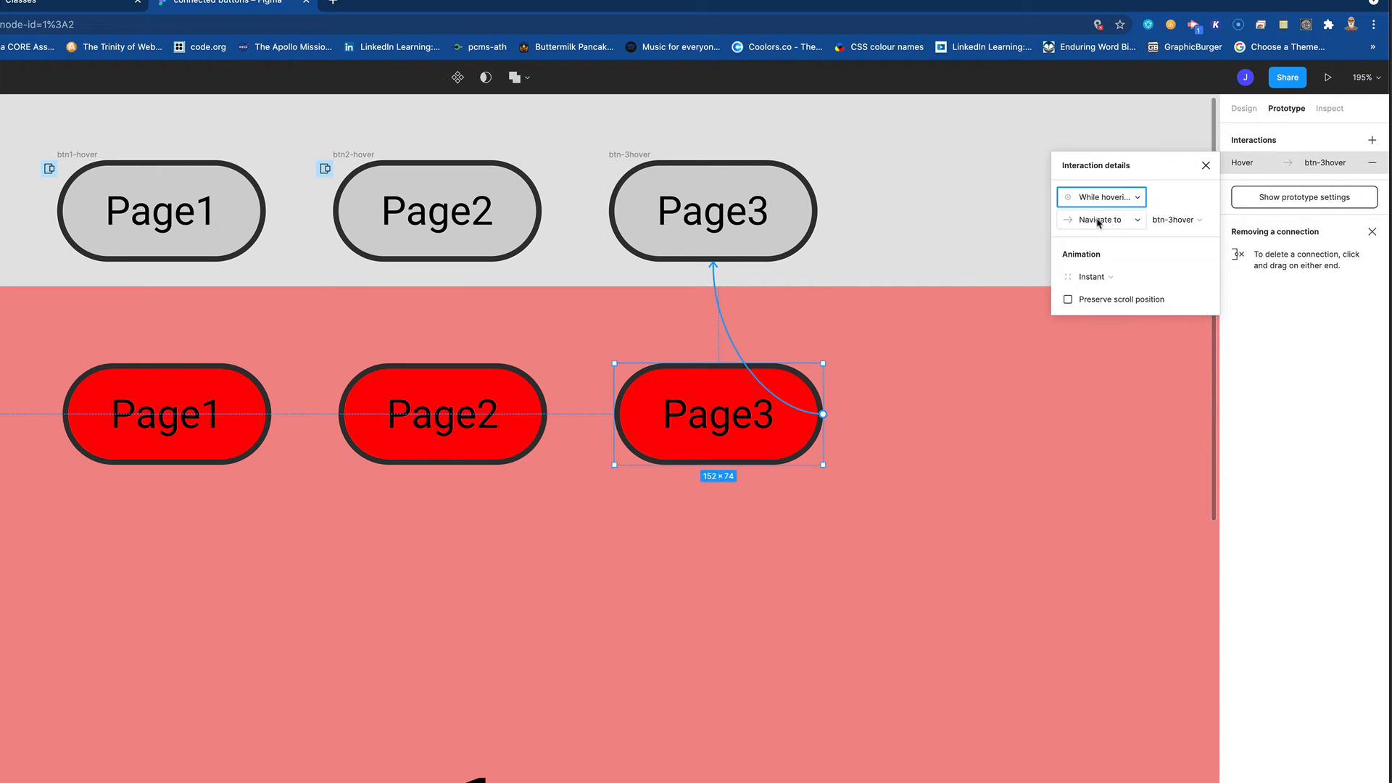
{"action": "left_click", "coordinate": [1098, 221]}
{"action": "left_click", "coordinate": [1099, 242]}
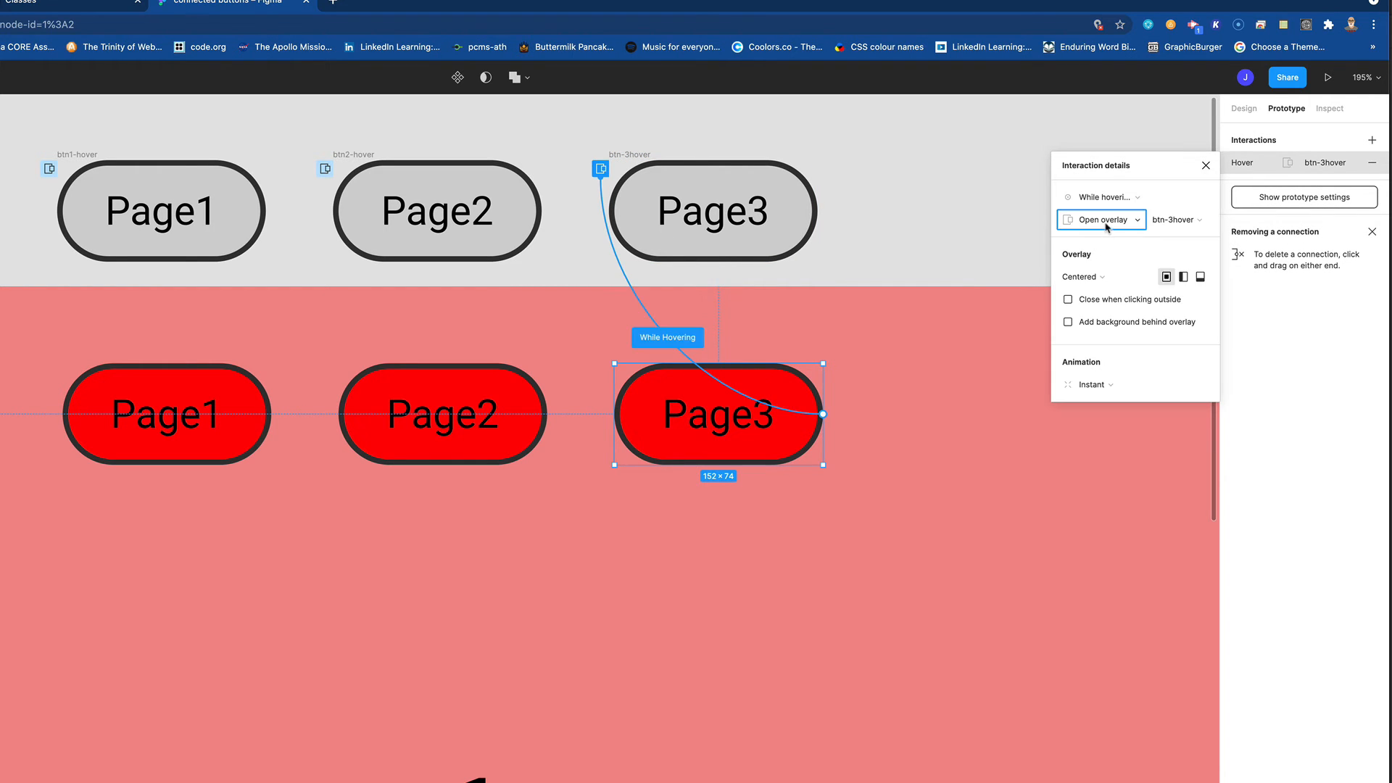
{"action": "left_click", "coordinate": [1107, 226]}
{"action": "left_click", "coordinate": [1105, 228]}
{"action": "left_click", "coordinate": [1092, 277]}
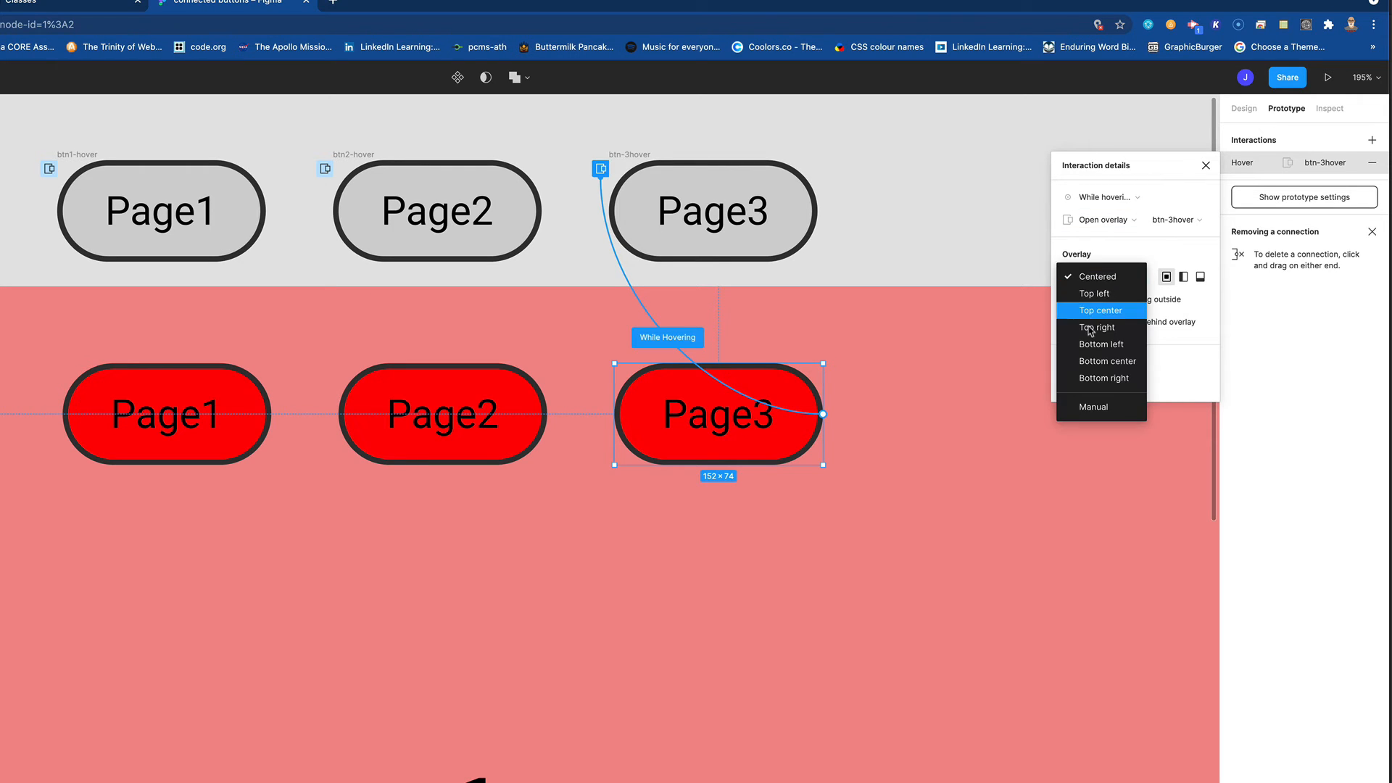
{"action": "left_click", "coordinate": [1091, 407]}
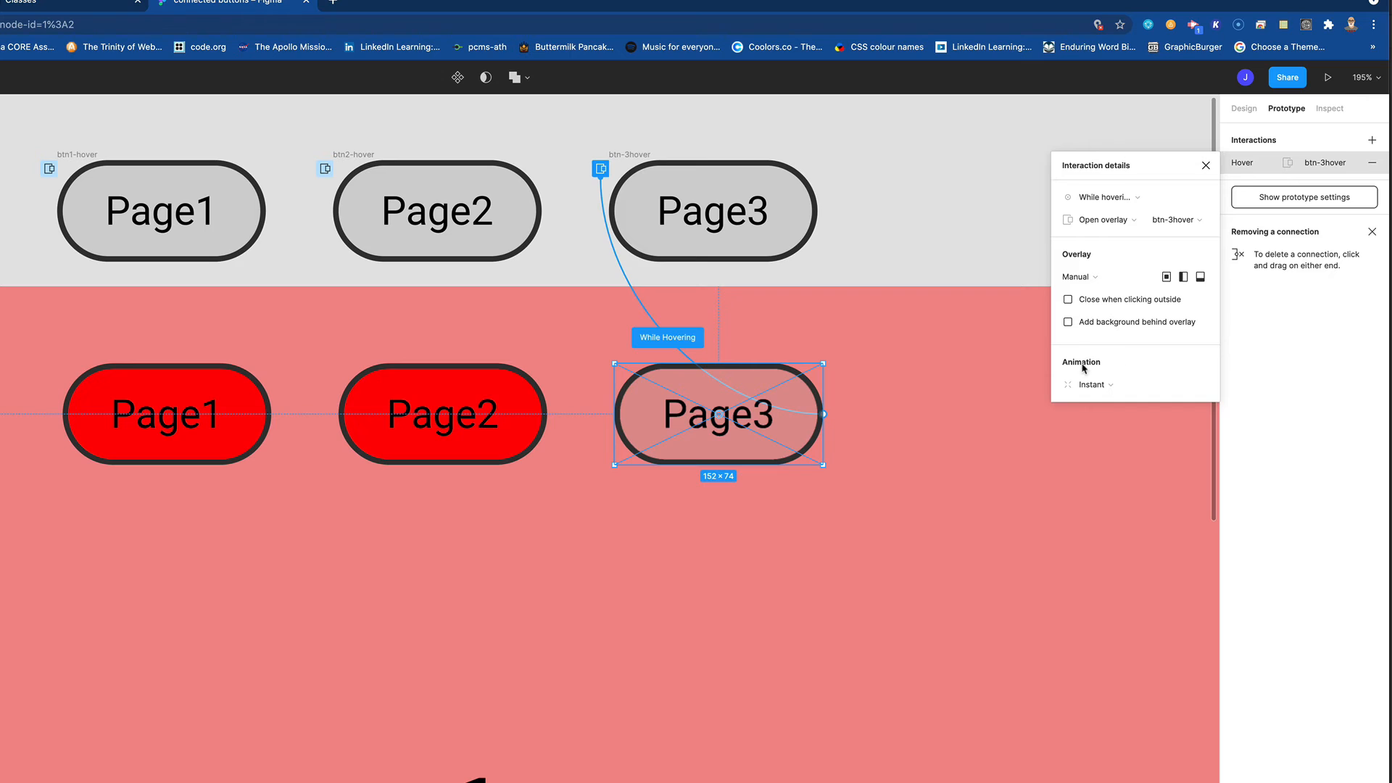
{"action": "left_click", "coordinate": [1205, 165]}
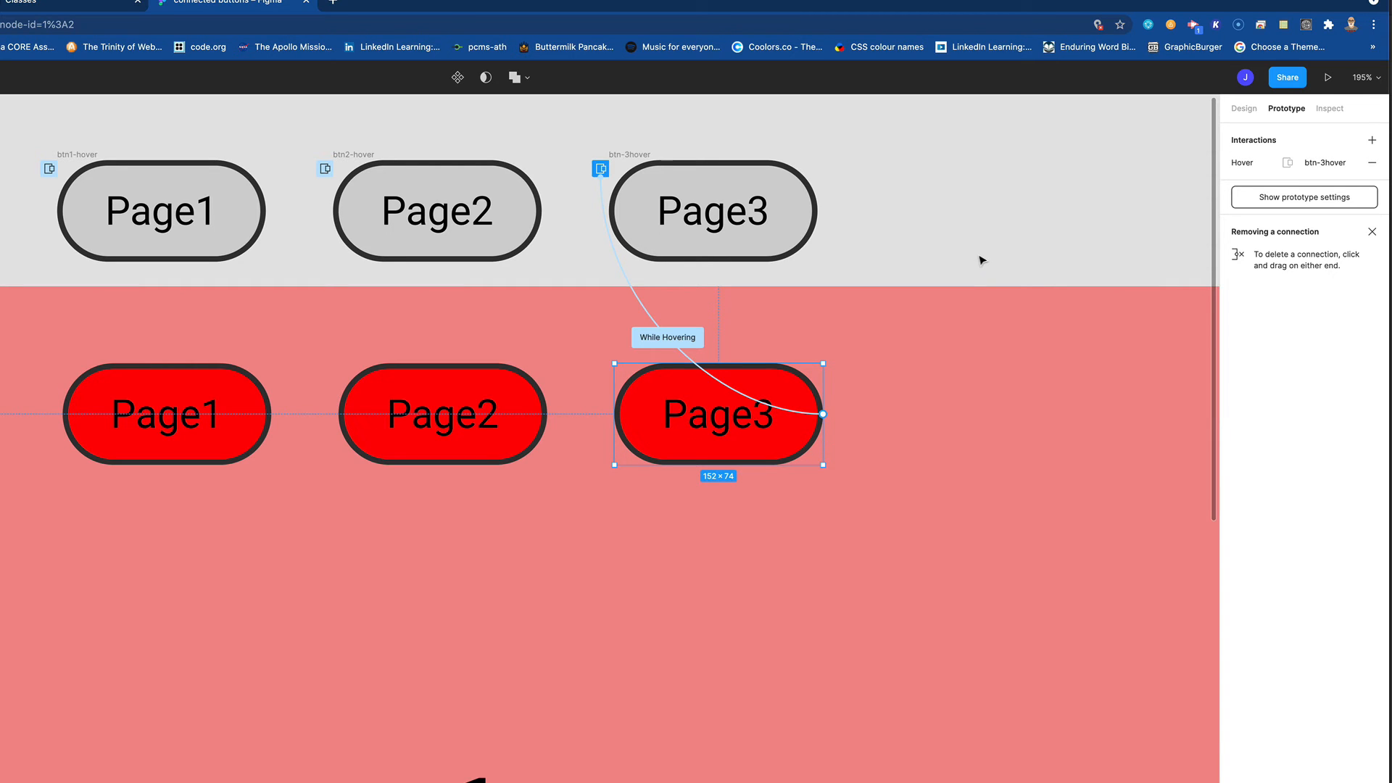
Step: Preview the prototype to test the button hover states on page1, and close the preview
{"action": "left_click", "coordinate": [1326, 81]}
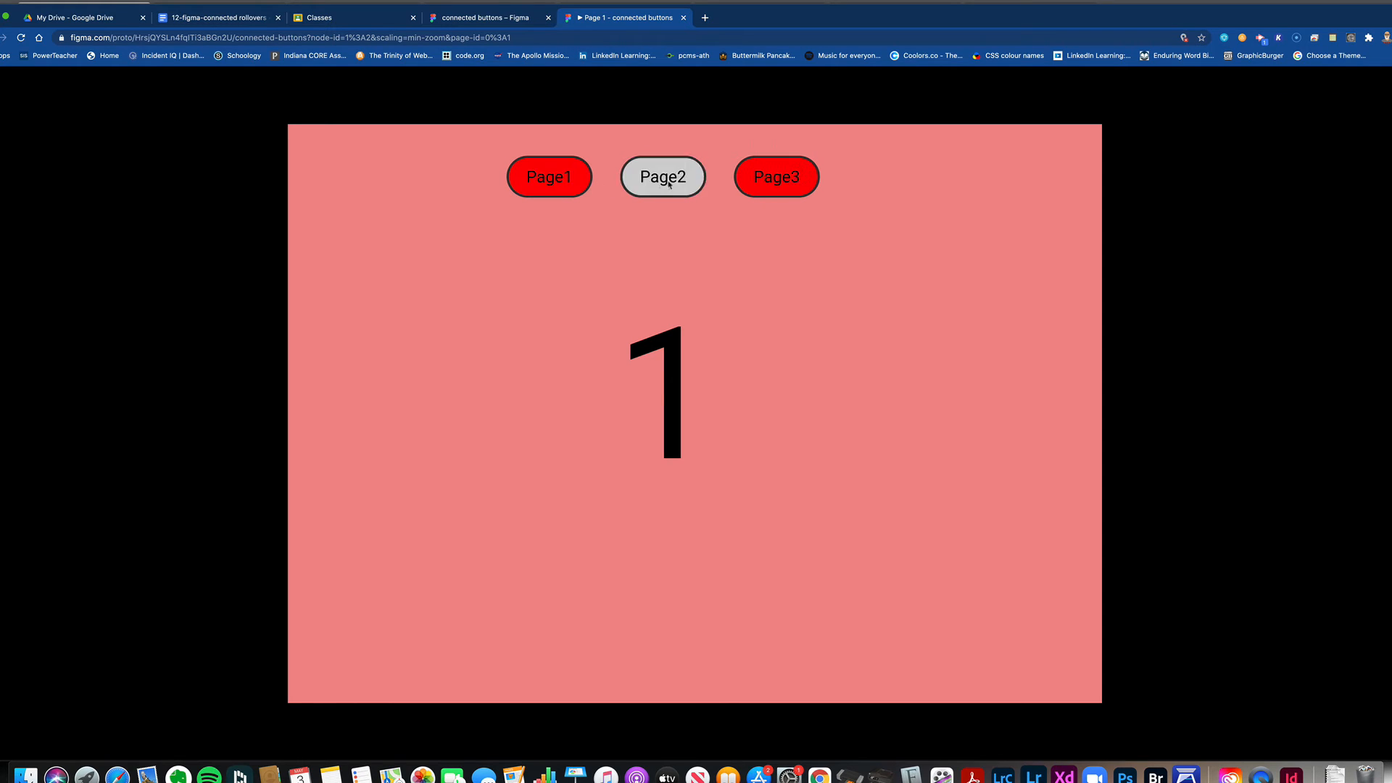
{"action": "left_click", "coordinate": [683, 18]}
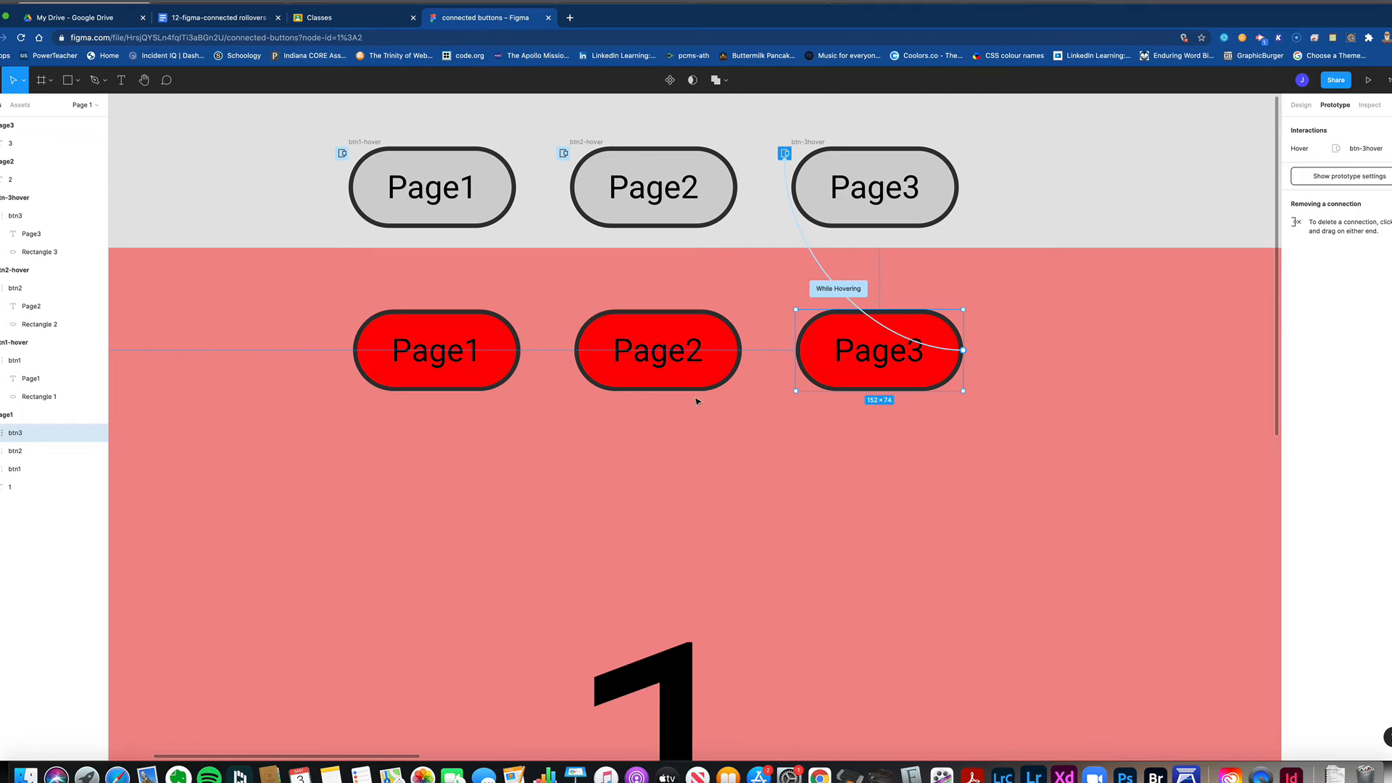
Step: Link the gray btn1-hover button to page1 with an On click, Navigate to interaction, keeping the Instant animation
{"action": "left_click", "coordinate": [471, 222]}
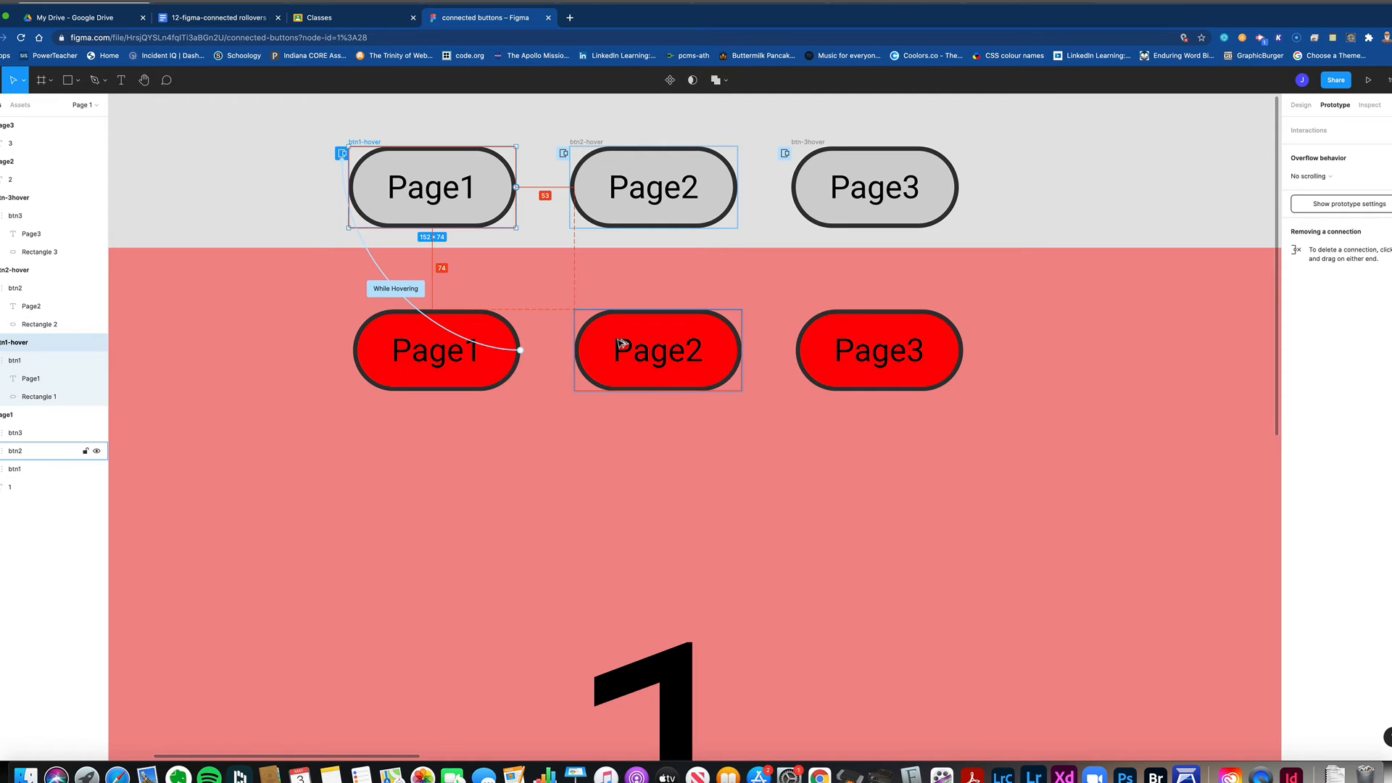
{"action": "scroll", "coordinate": [620, 340], "scroll_direction": "down", "scroll_amount": 2}
{"action": "scroll", "coordinate": [619, 343], "scroll_direction": "down", "scroll_amount": 5}
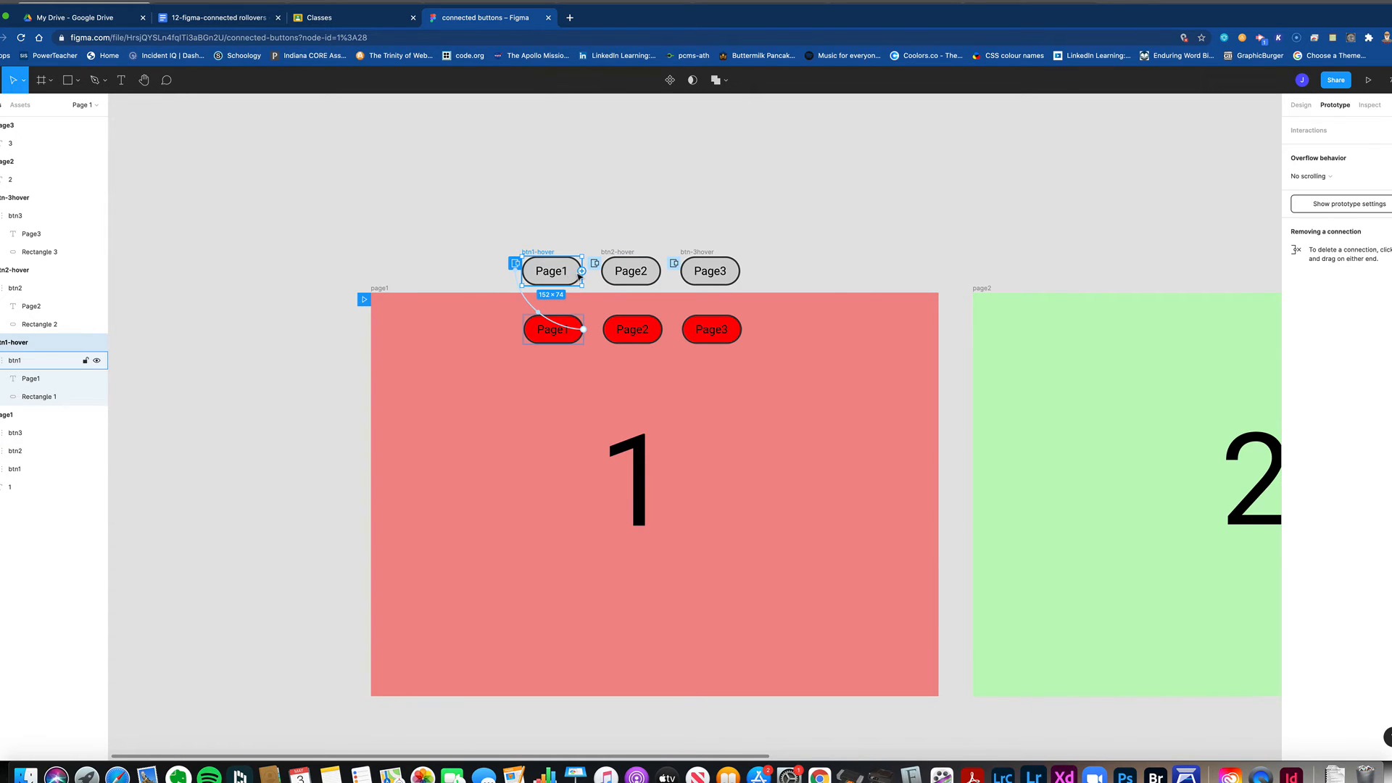
{"action": "left_click_drag", "start_coordinate": [584, 274], "coordinate": [638, 306]}
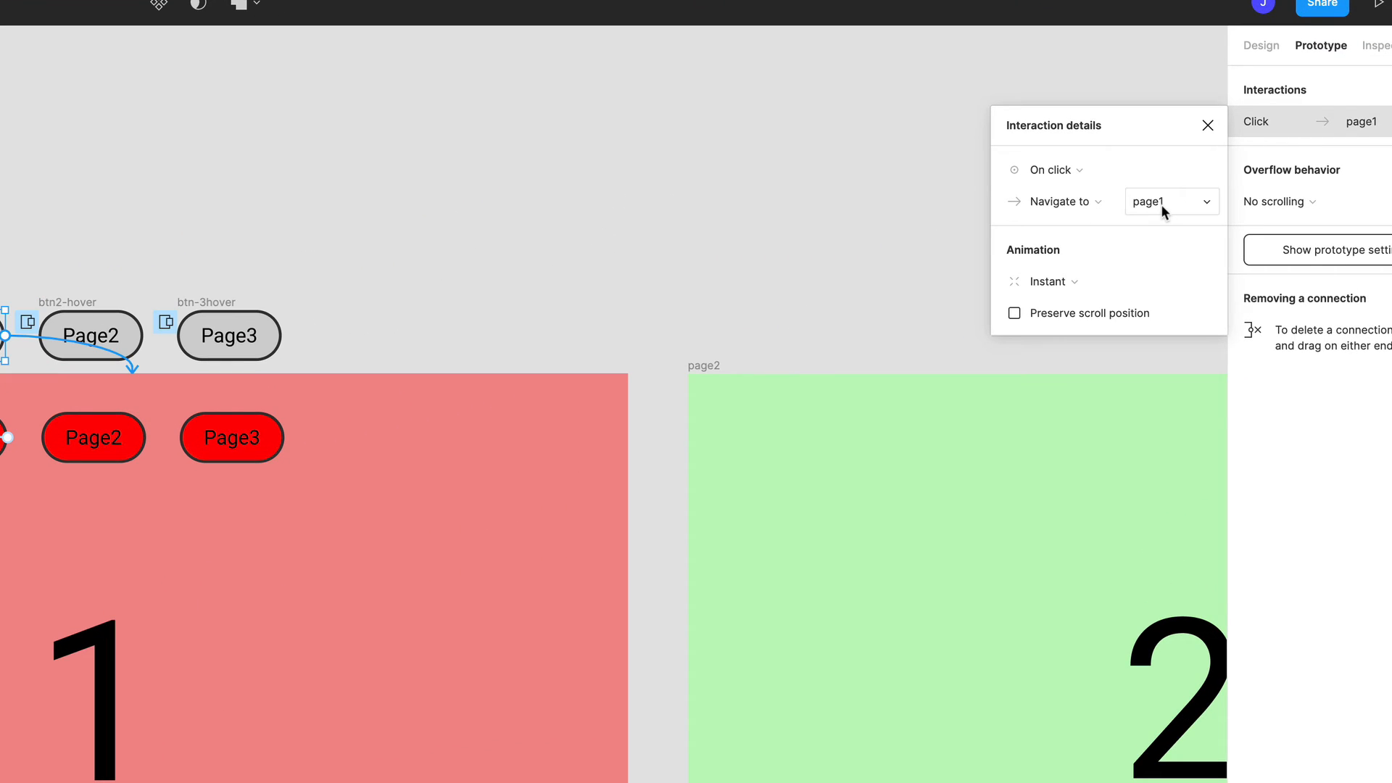
{"action": "left_click", "coordinate": [1053, 281]}
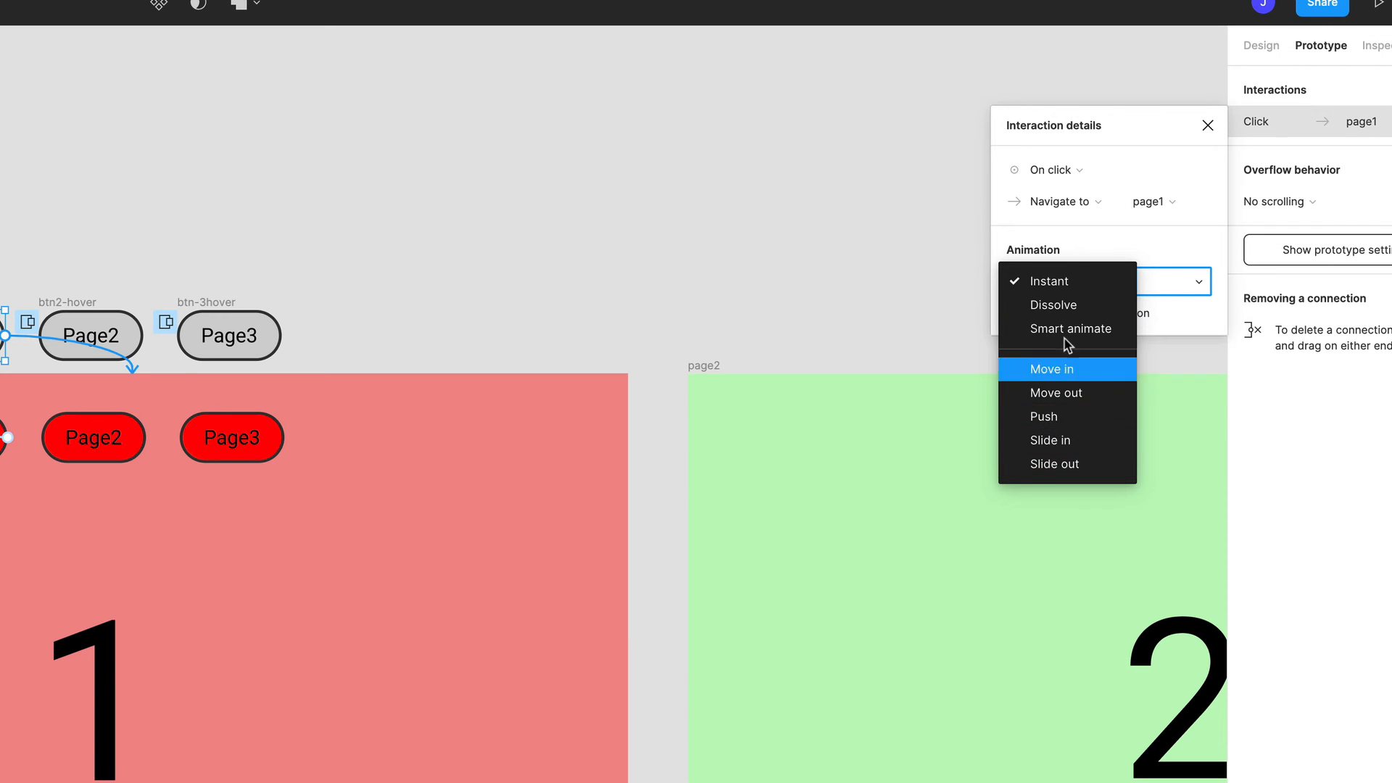
{"action": "left_click", "coordinate": [1045, 281]}
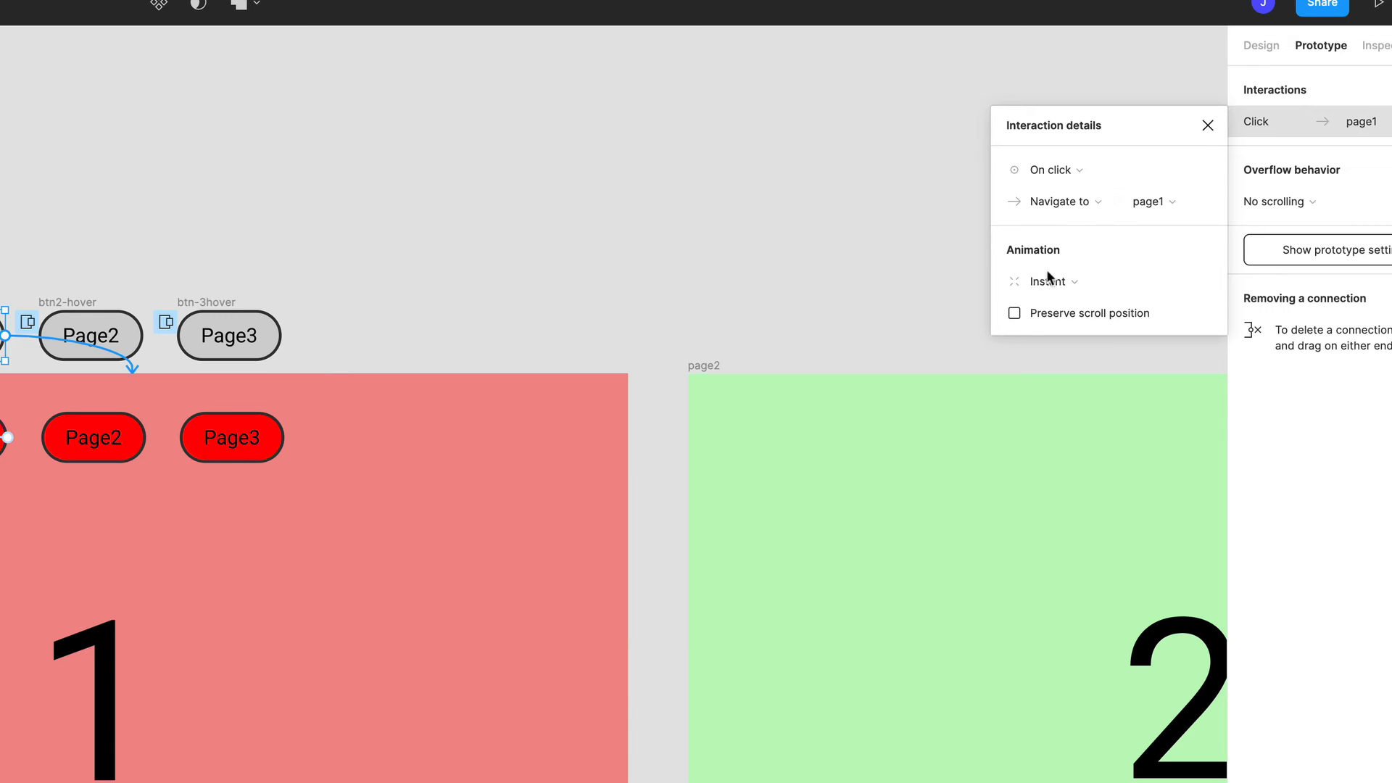
{"action": "left_click", "coordinate": [1207, 126]}
Step: Link the gray btn2-hover button to page2 with an On click, Navigate to interaction and Instant animation
{"action": "left_click", "coordinate": [103, 335]}
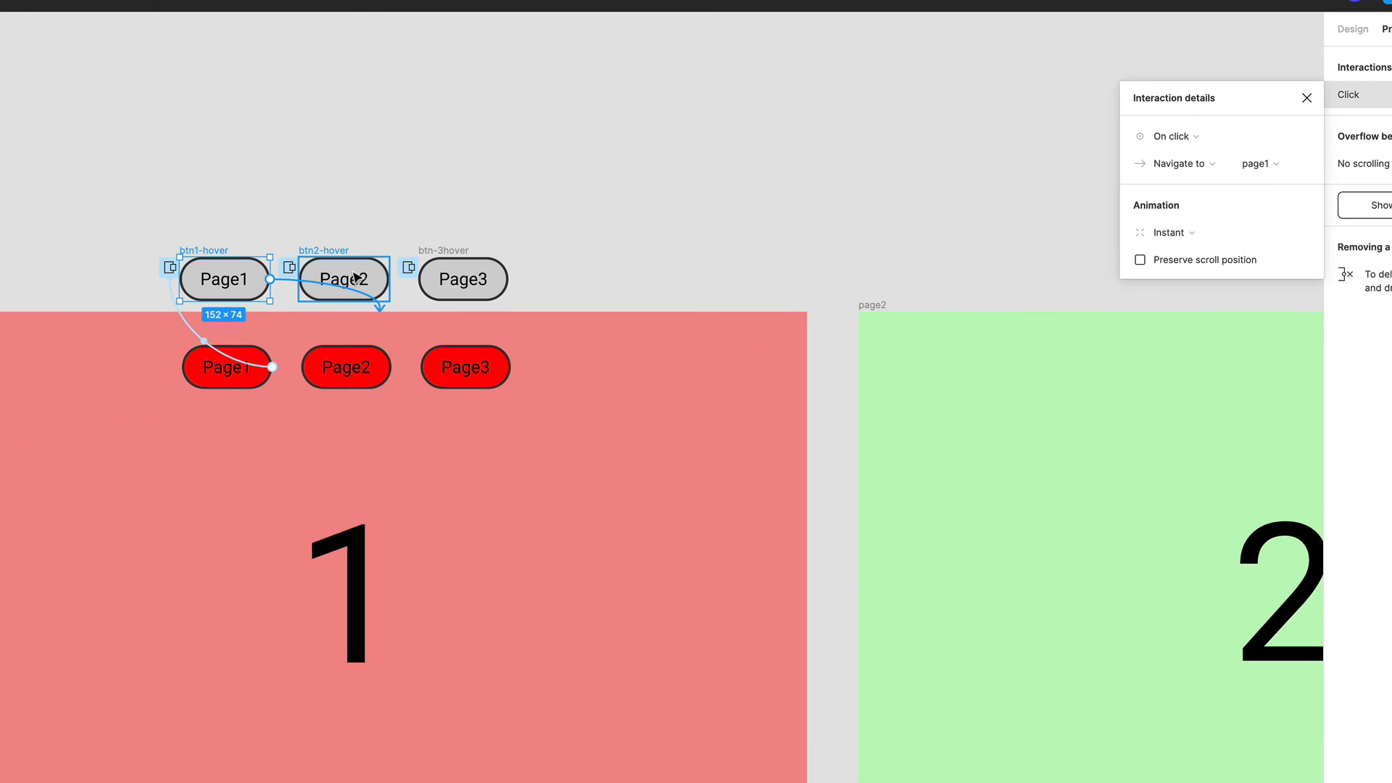
{"action": "left_click", "coordinate": [121, 331]}
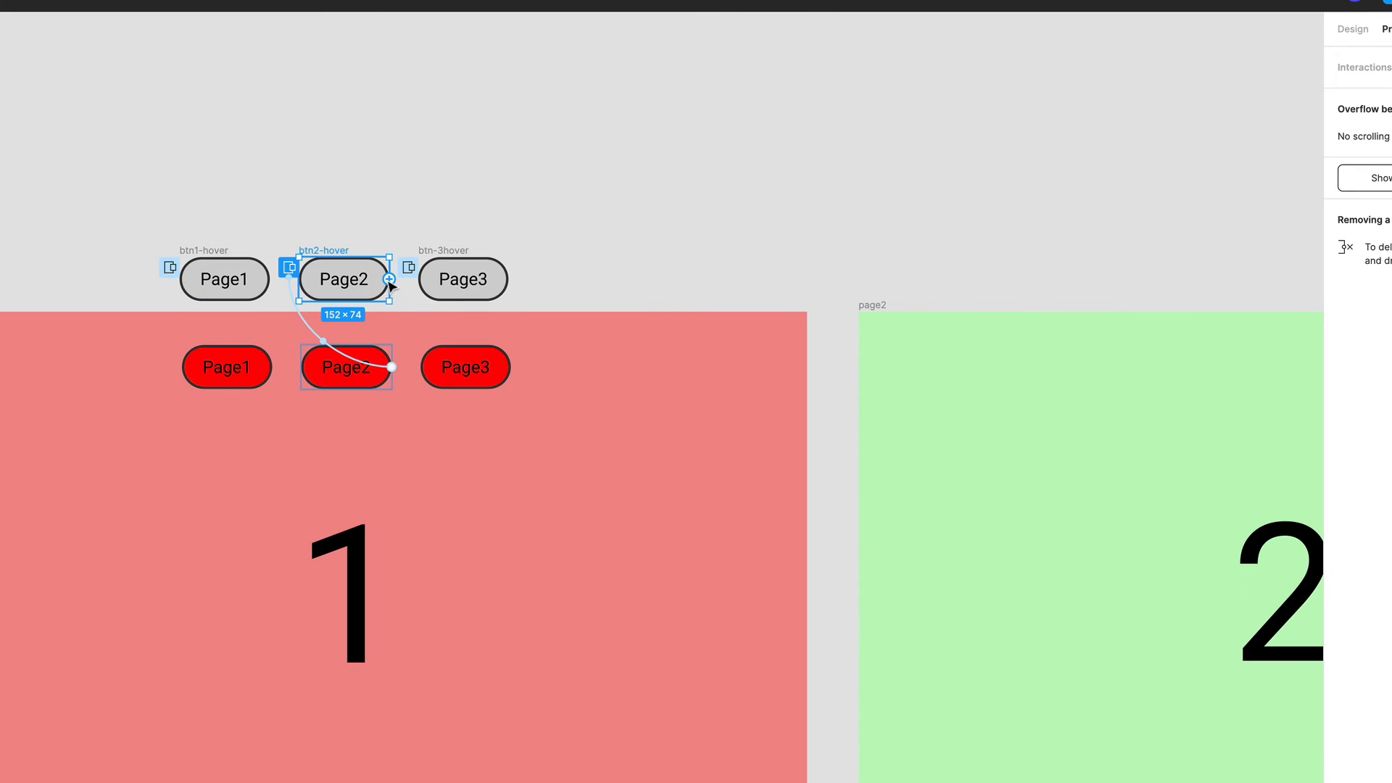
{"action": "left_click_drag", "start_coordinate": [389, 279], "coordinate": [1133, 351]}
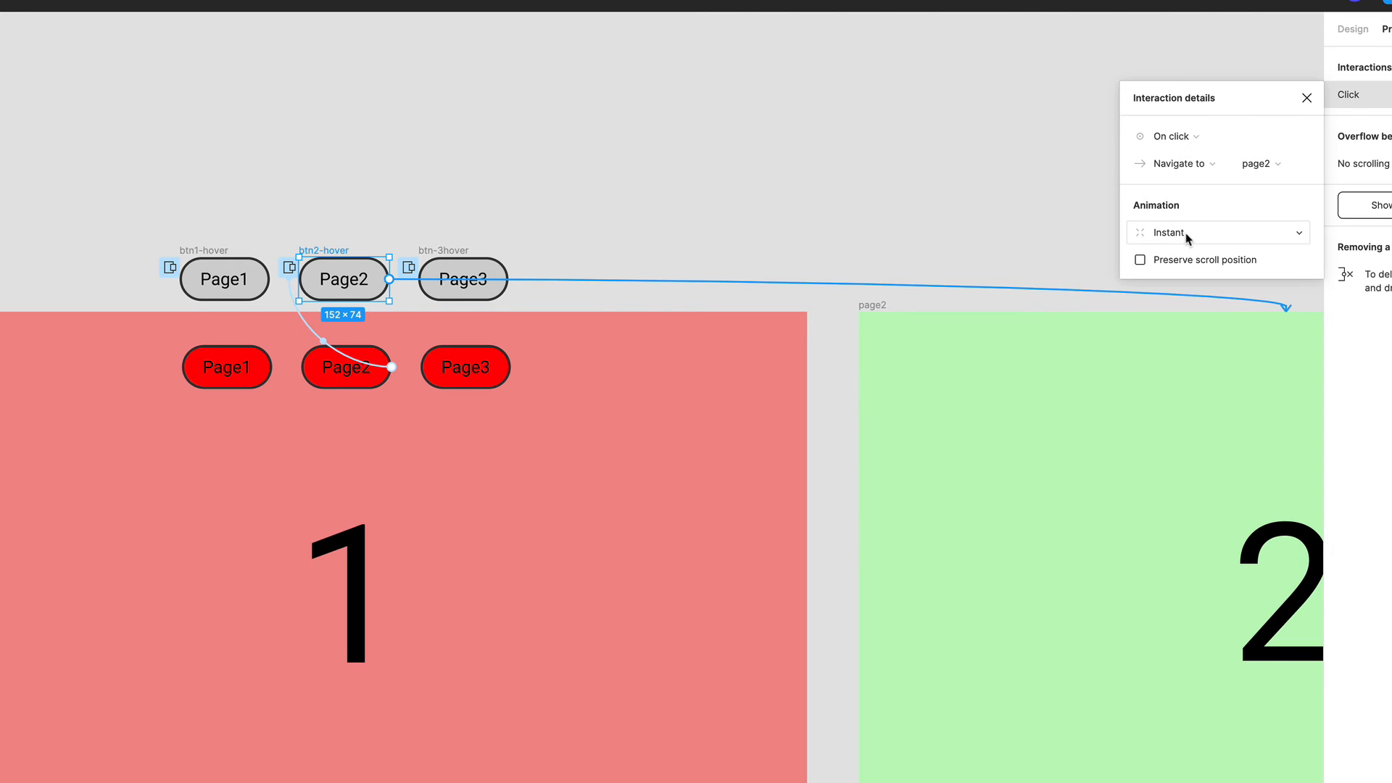
{"action": "left_click", "coordinate": [1305, 98]}
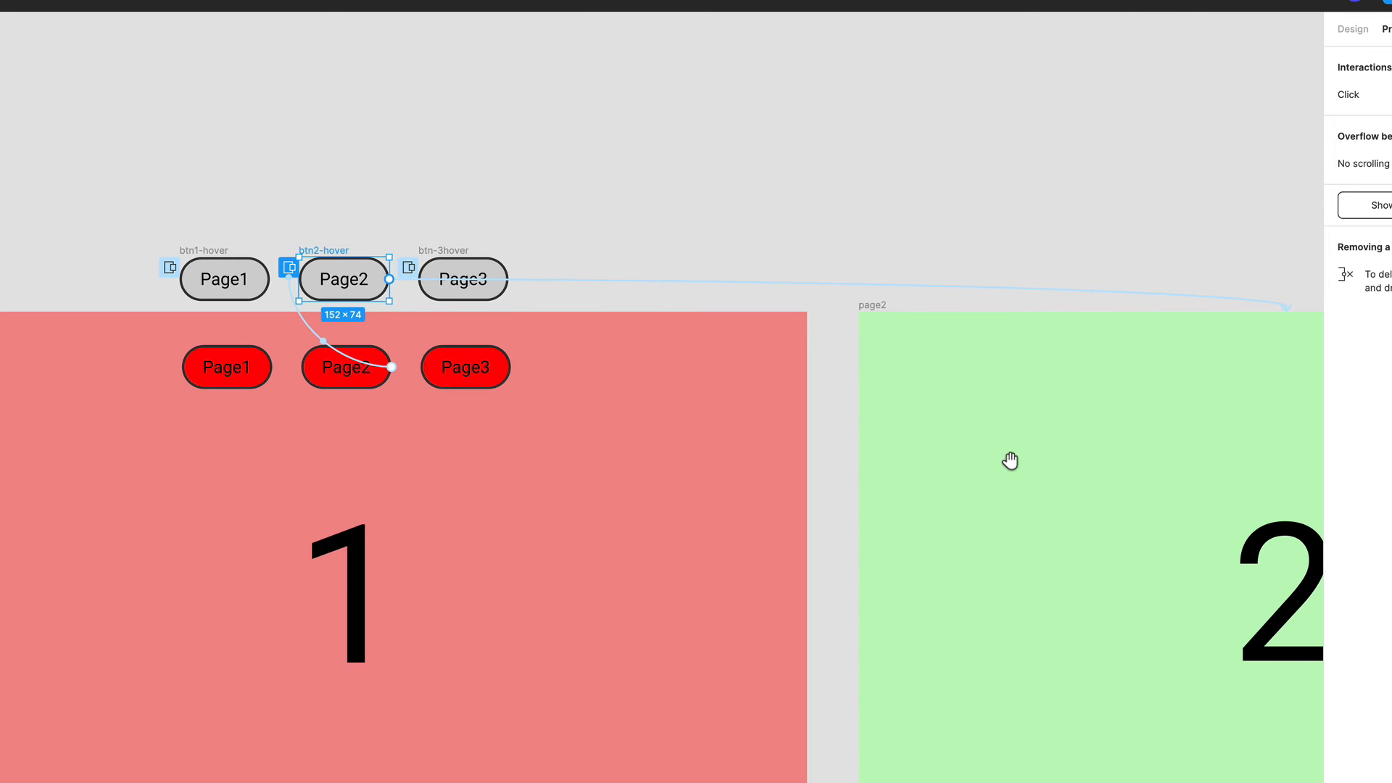
Step: Link the gray btn-3hover button to page3 with an On click, Navigate to interaction and Instant animation
{"action": "left_click_drag", "start_coordinate": [1009, 461], "coordinate": [311, 452]}
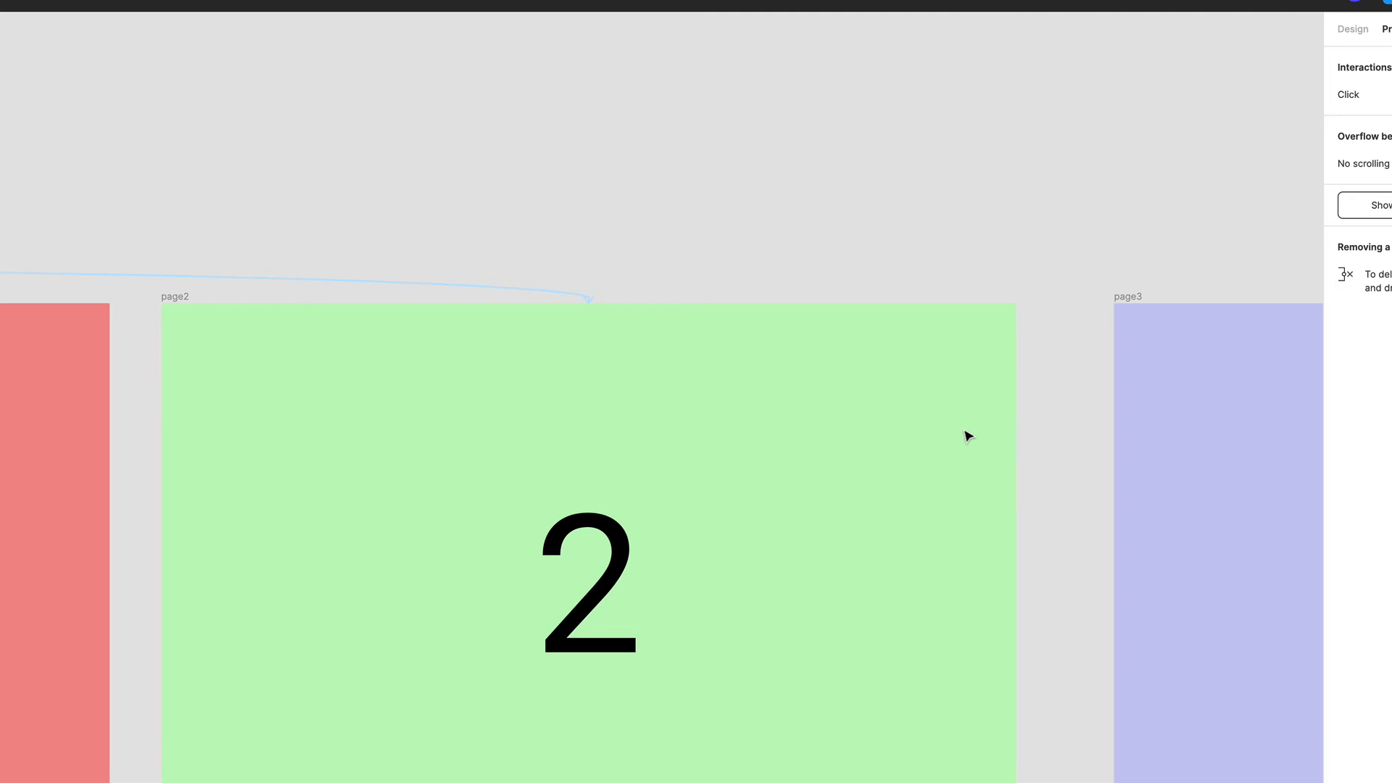
{"action": "scroll", "coordinate": [969, 436], "scroll_direction": "down", "scroll_amount": 5}
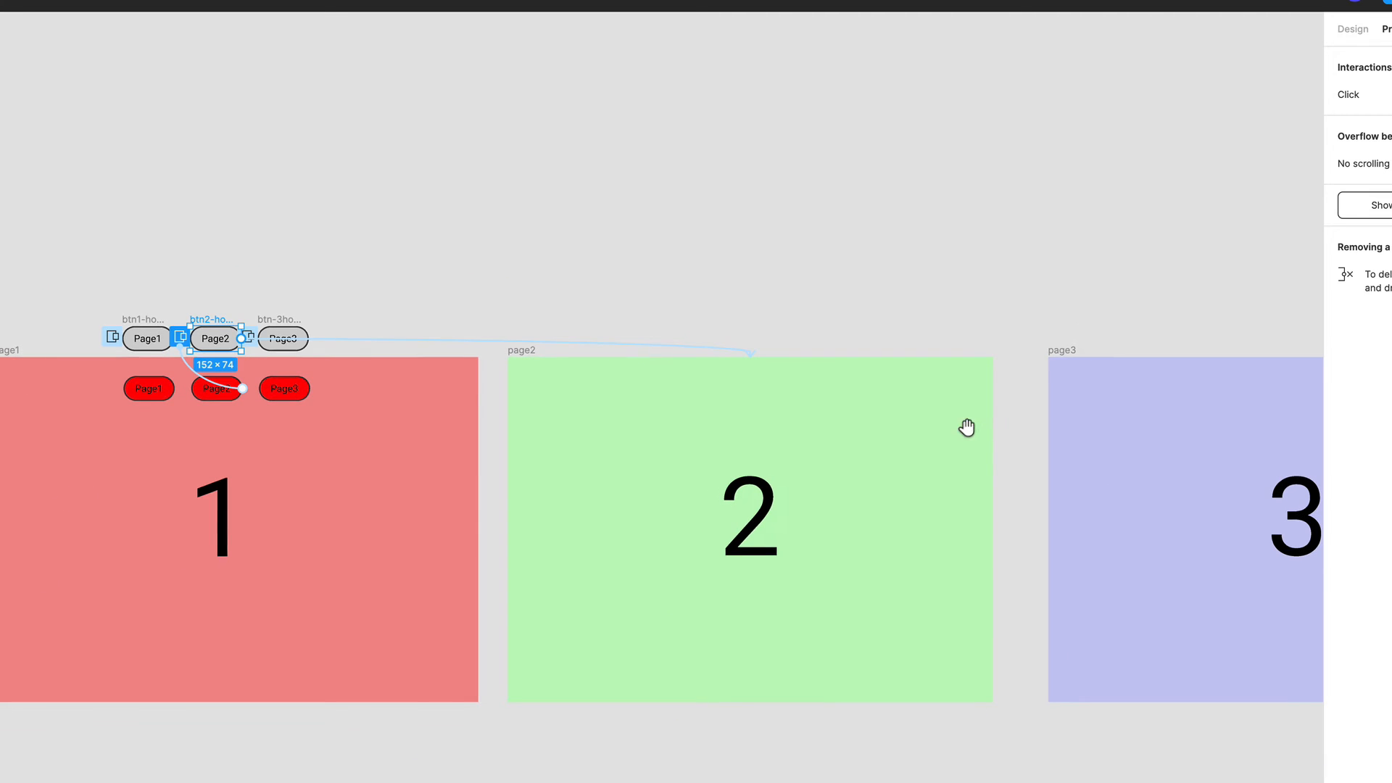
{"action": "left_click_drag", "start_coordinate": [966, 429], "coordinate": [681, 413]}
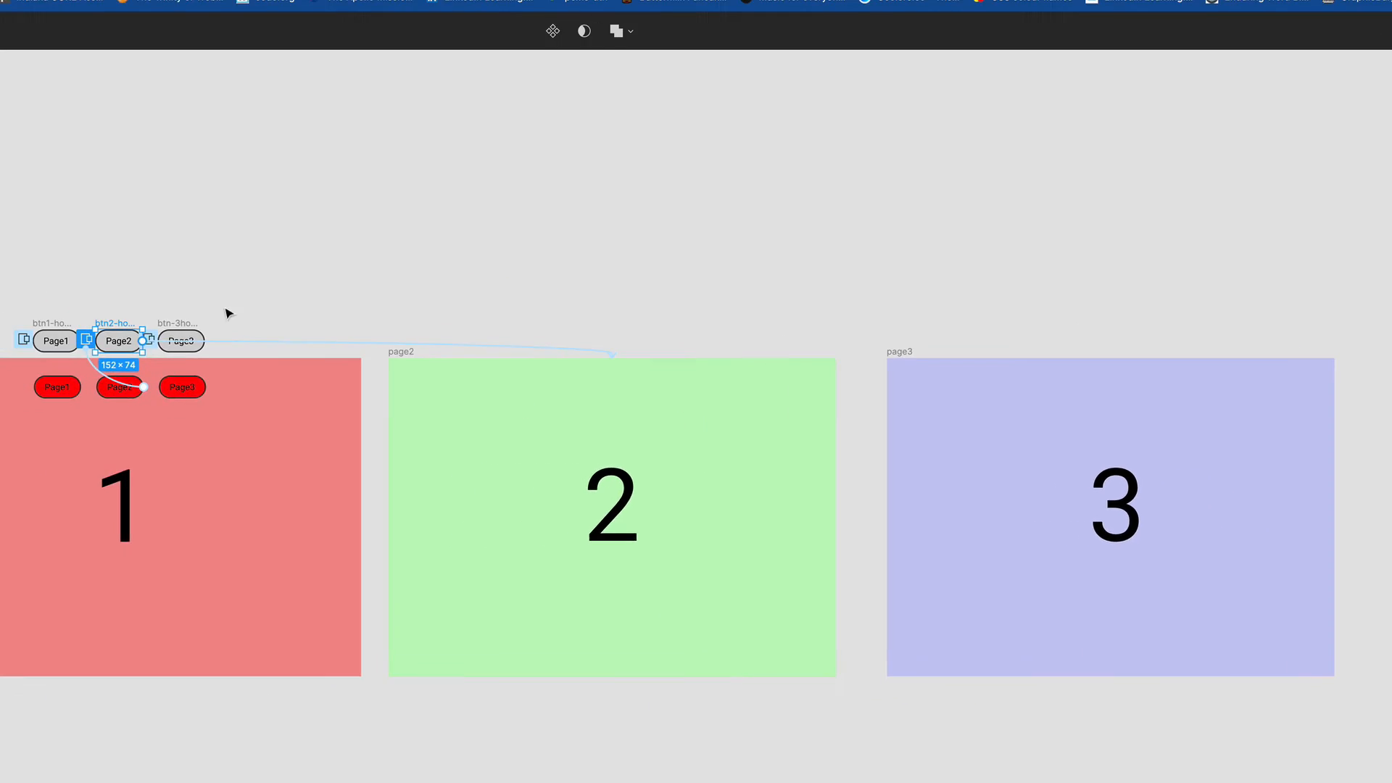
{"action": "left_click", "coordinate": [192, 339]}
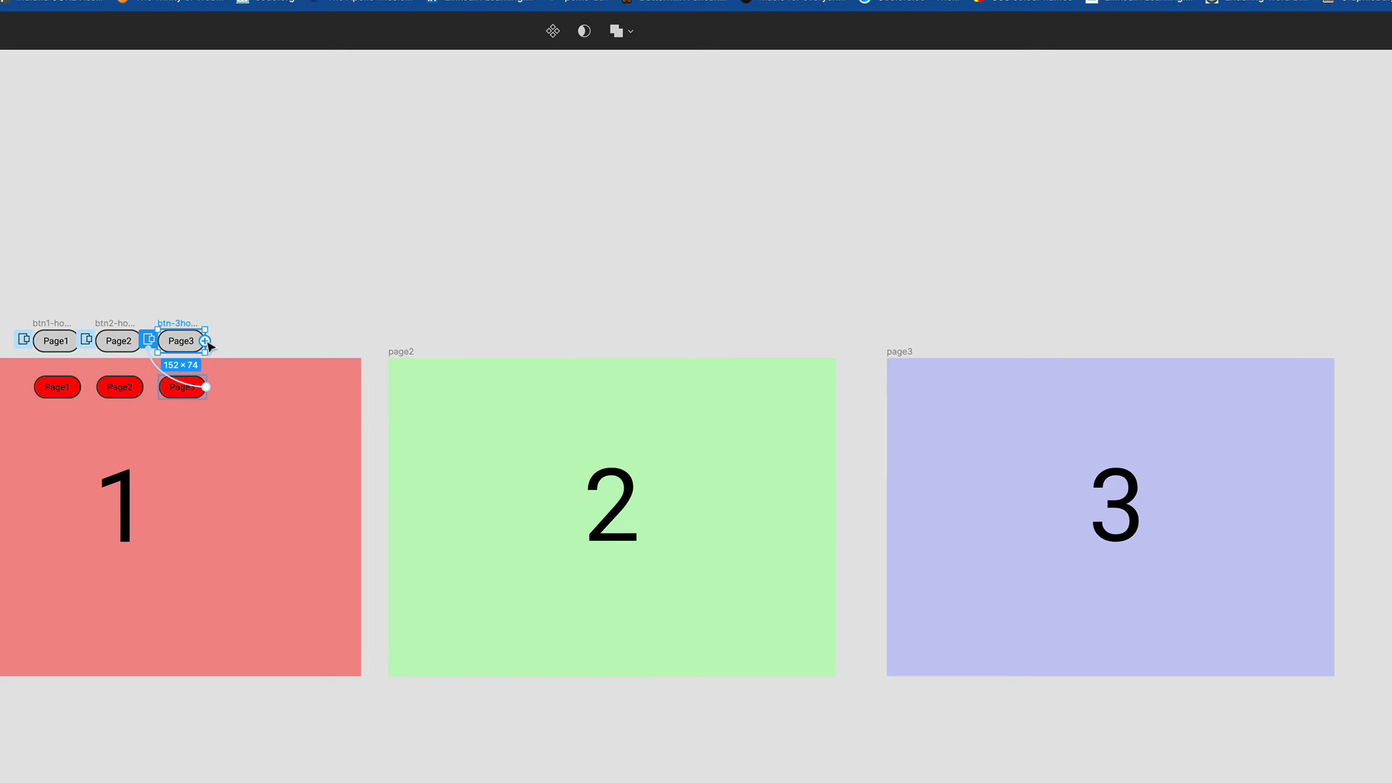
{"action": "left_click_drag", "start_coordinate": [205, 341], "coordinate": [1135, 395]}
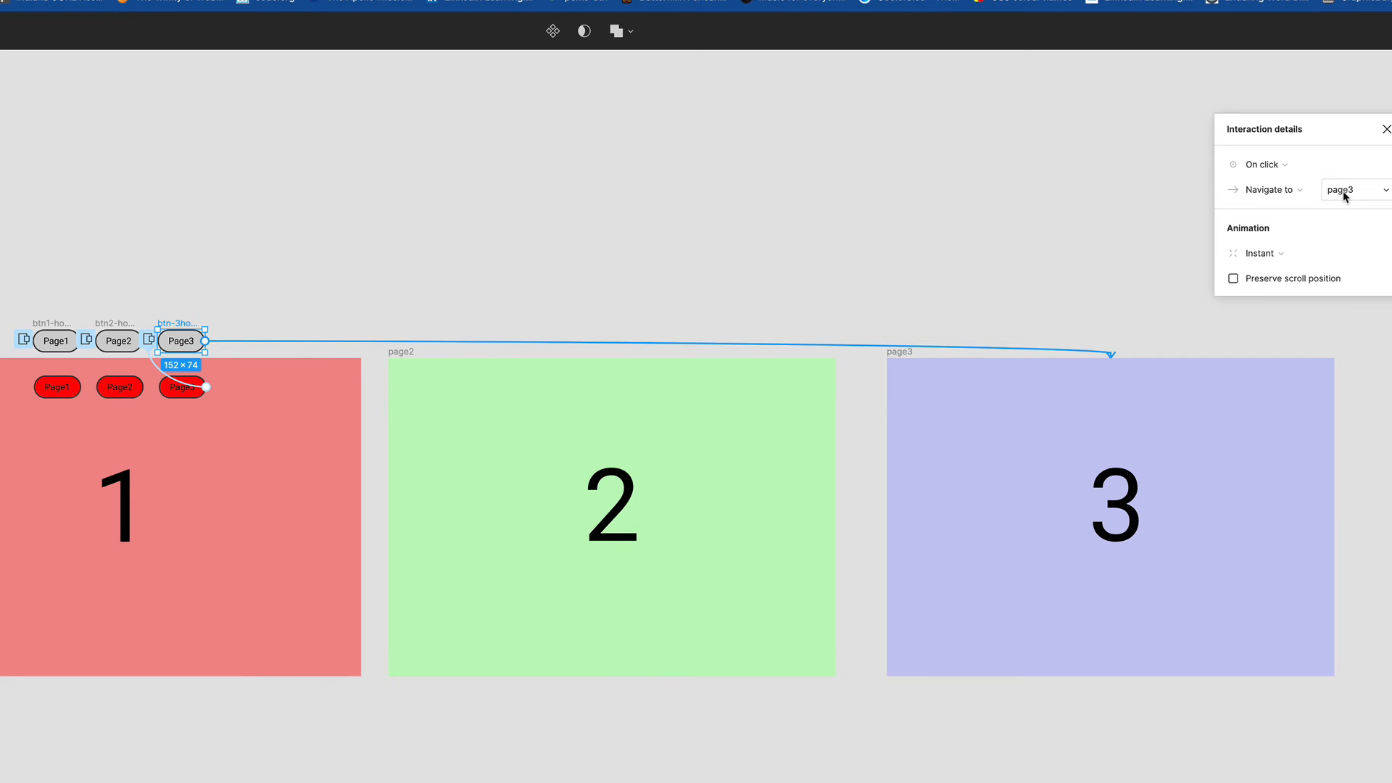
{"action": "left_click", "coordinate": [1386, 131]}
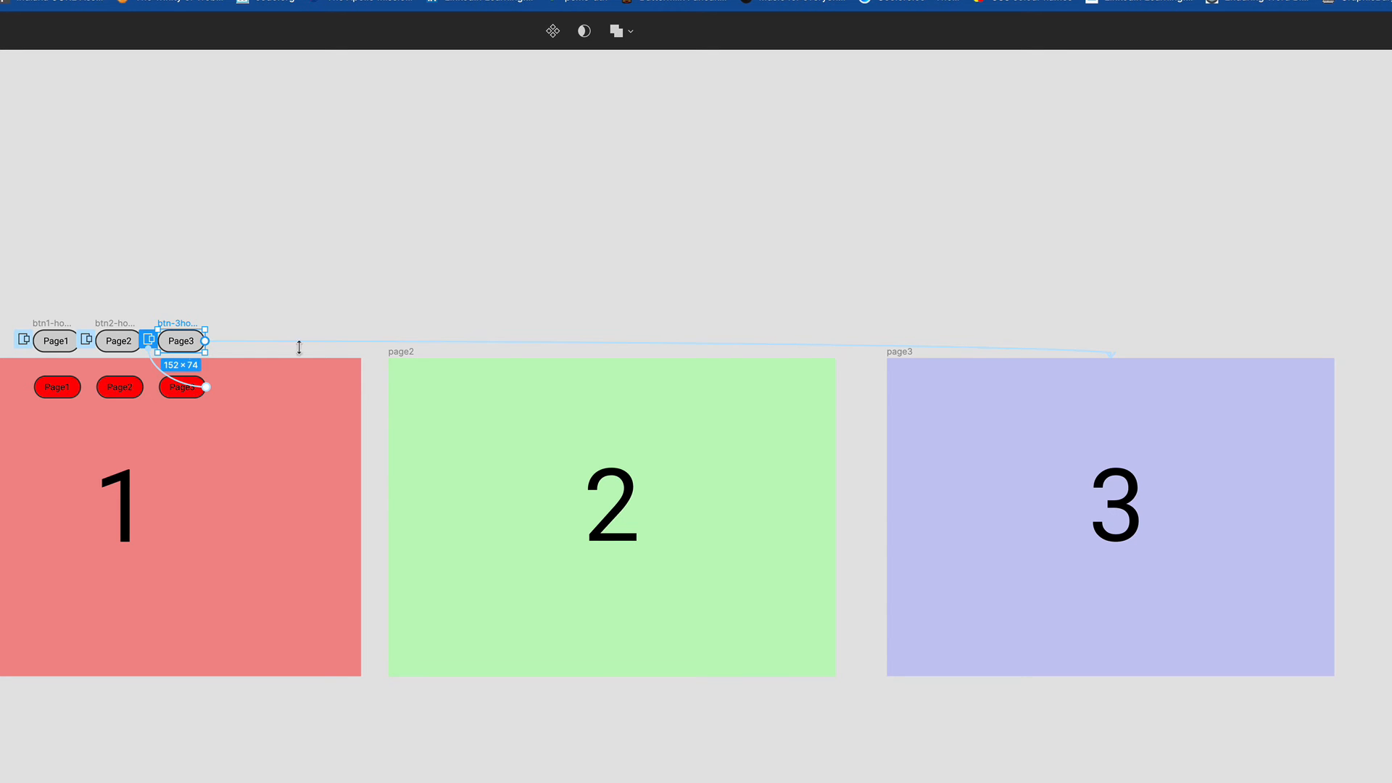
Step: Try duplicating the three loose red buttons from page1 onto page2 and page3, and undo both copies
{"action": "left_click", "coordinate": [1391, 67]}
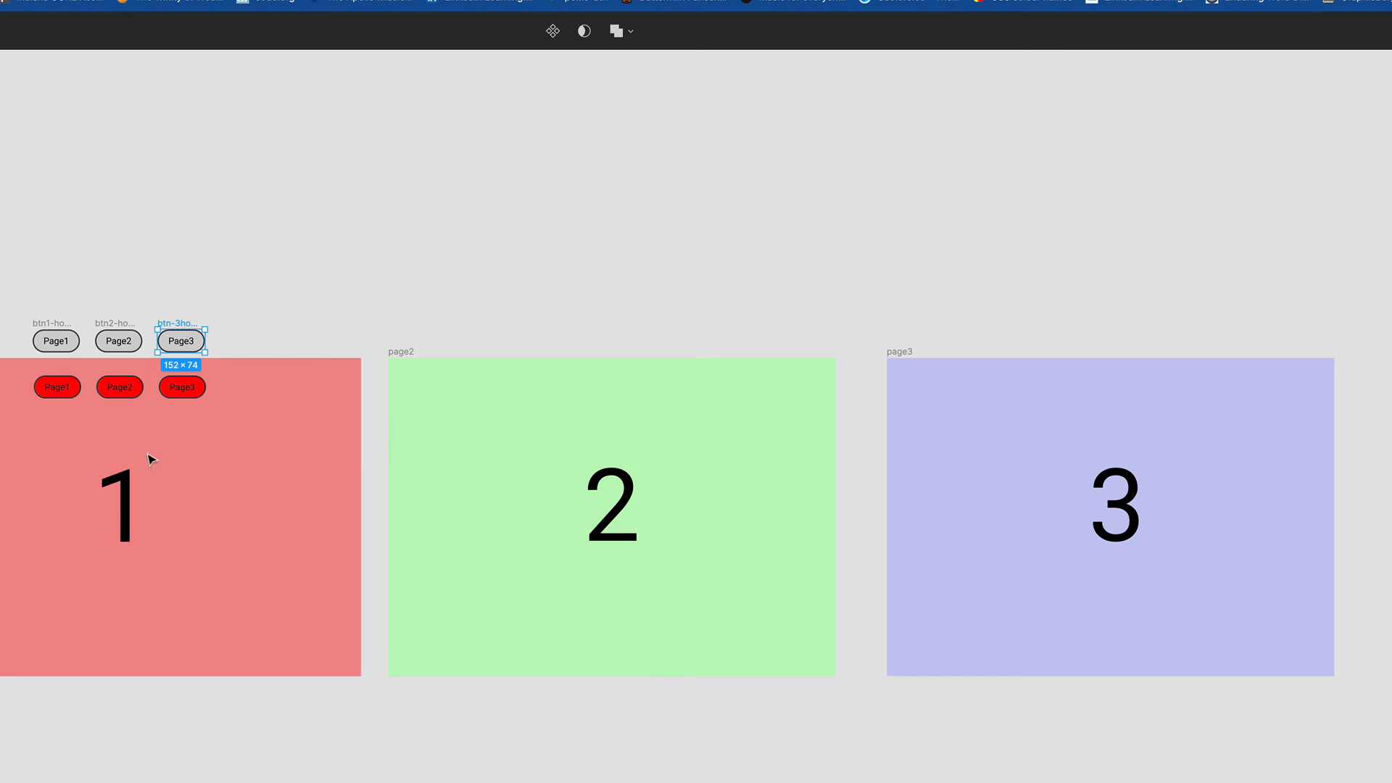
{"action": "left_click", "coordinate": [61, 432]}
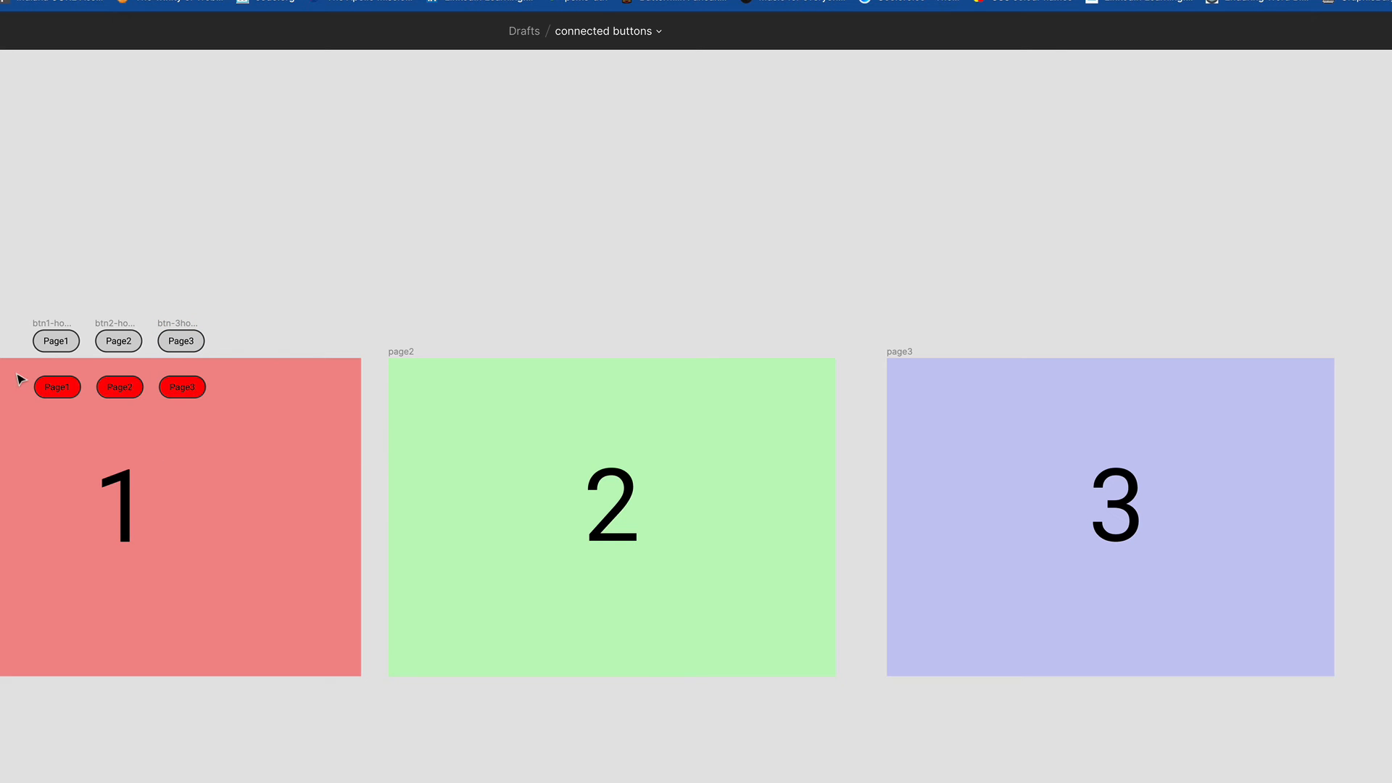
{"action": "left_click_drag", "start_coordinate": [13, 371], "coordinate": [217, 430]}
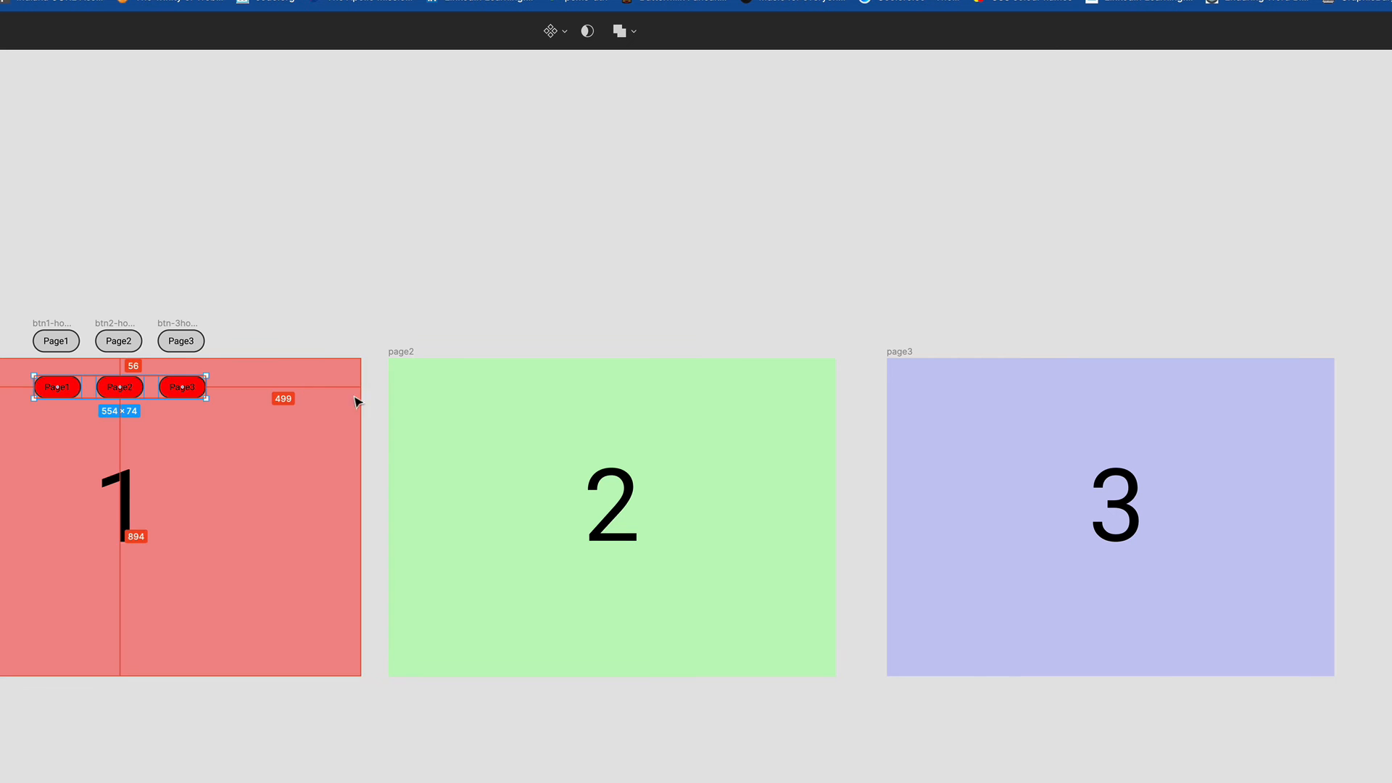
{"action": "left_click_drag", "start_coordinate": [190, 393], "coordinate": [1225, 402]}
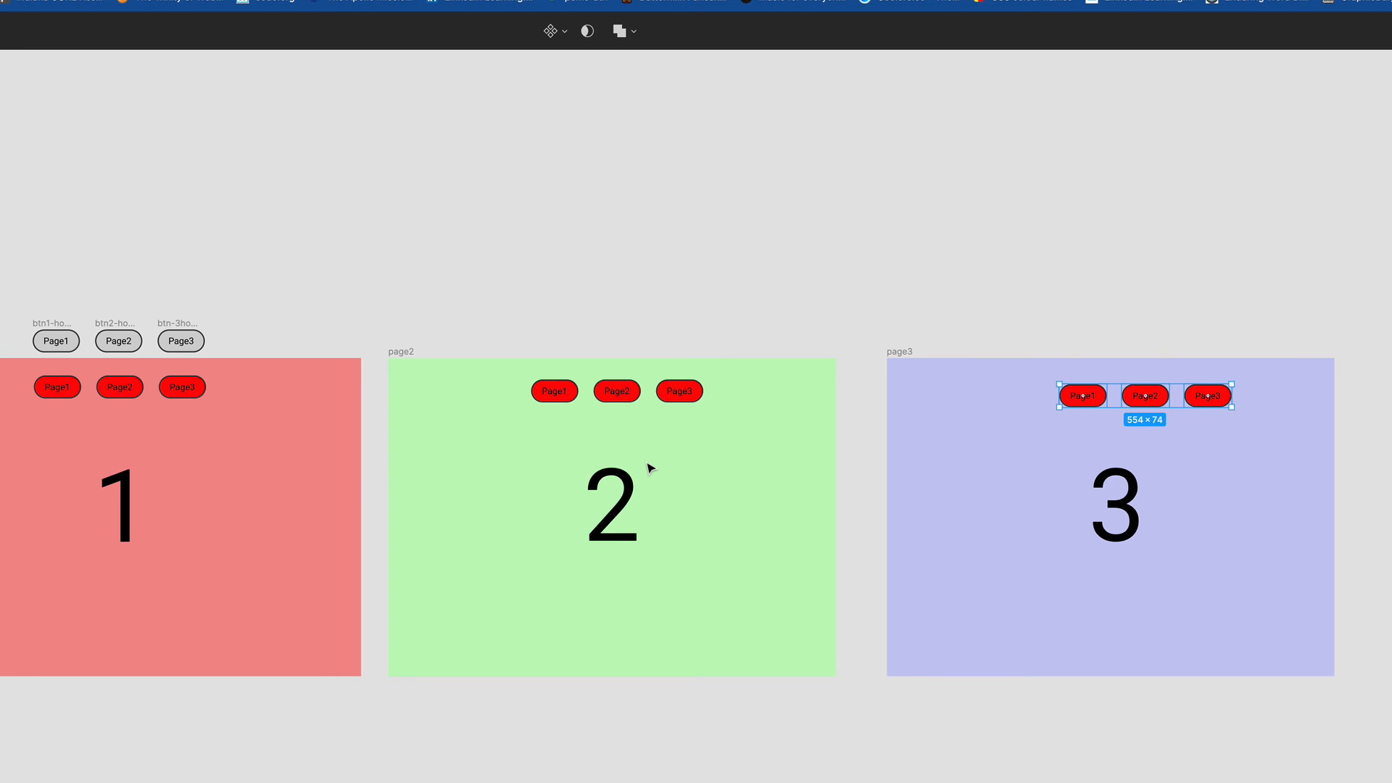
{"action": "key", "text": "ctrl+z"}
{"action": "key", "text": "ctrl+z"}
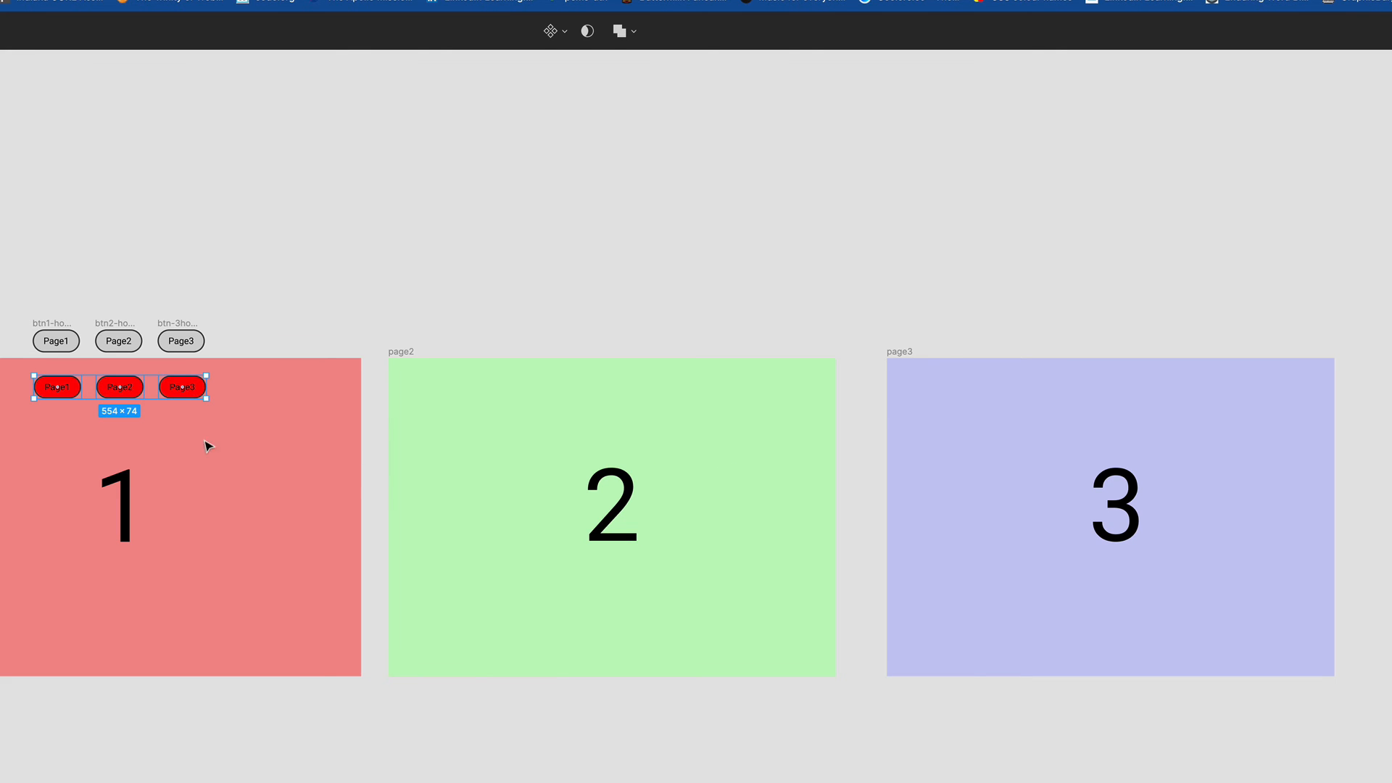
Step: Make the three red page1 buttons one component and copy it to page2 at about X 453, Y 79 and page3 at about X 456, Y 88
{"action": "left_click", "coordinate": [0, 387]}
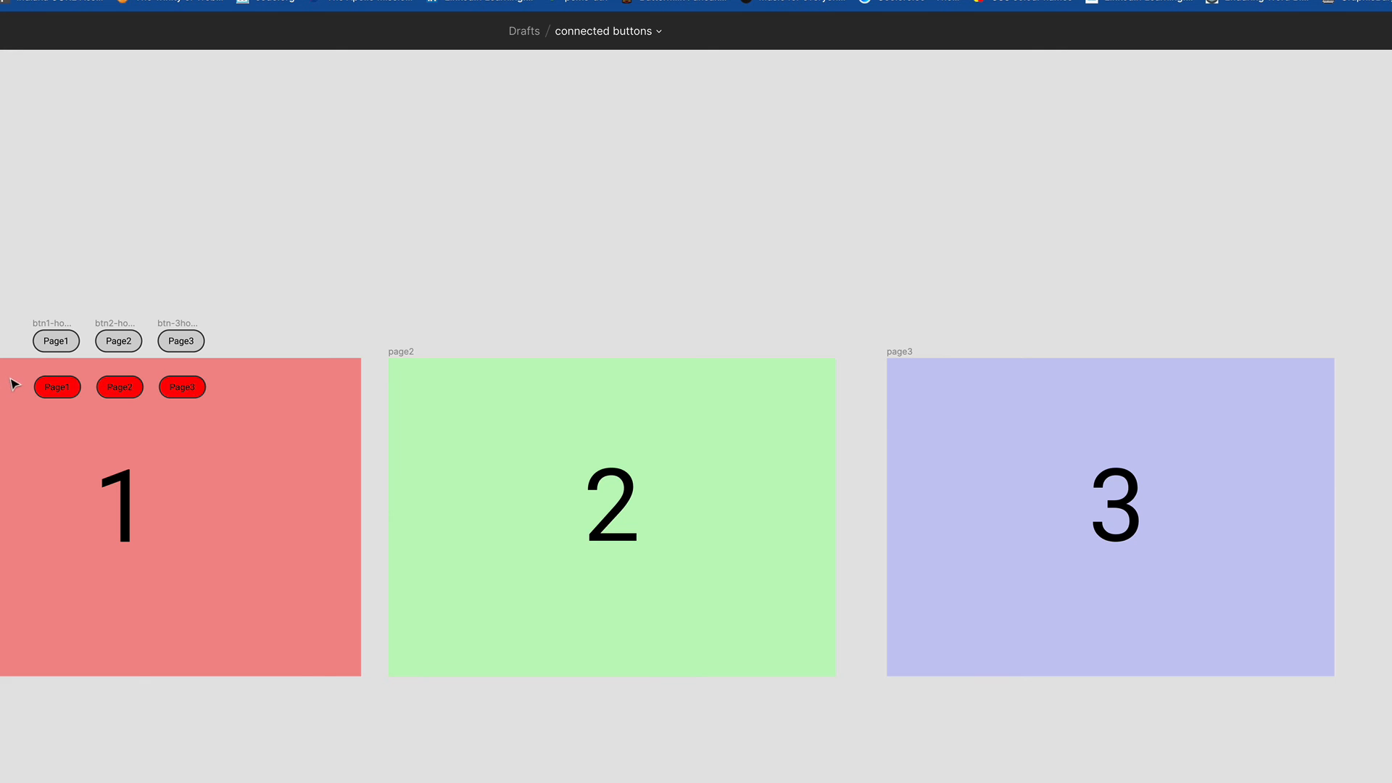
{"action": "left_click_drag", "start_coordinate": [15, 378], "coordinate": [211, 410]}
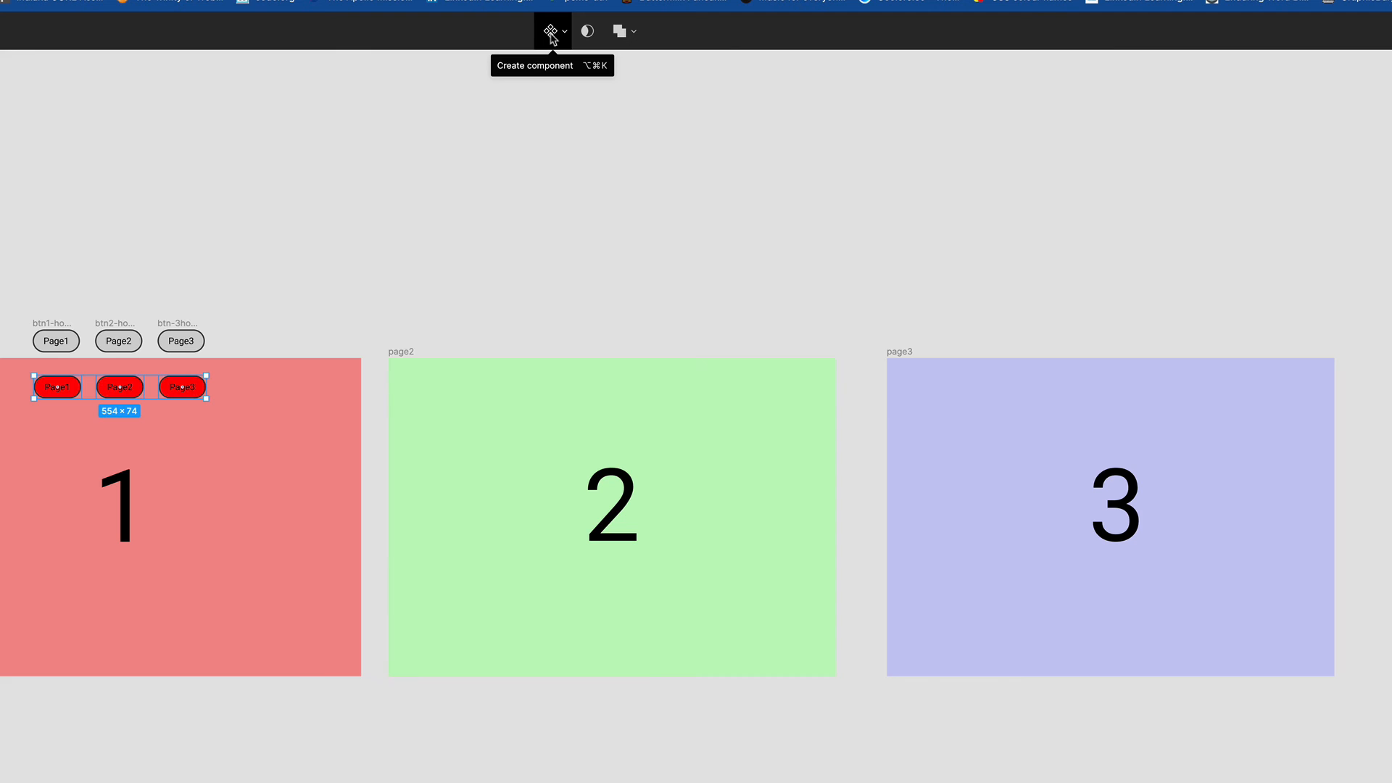
{"action": "key", "text": "Escape"}
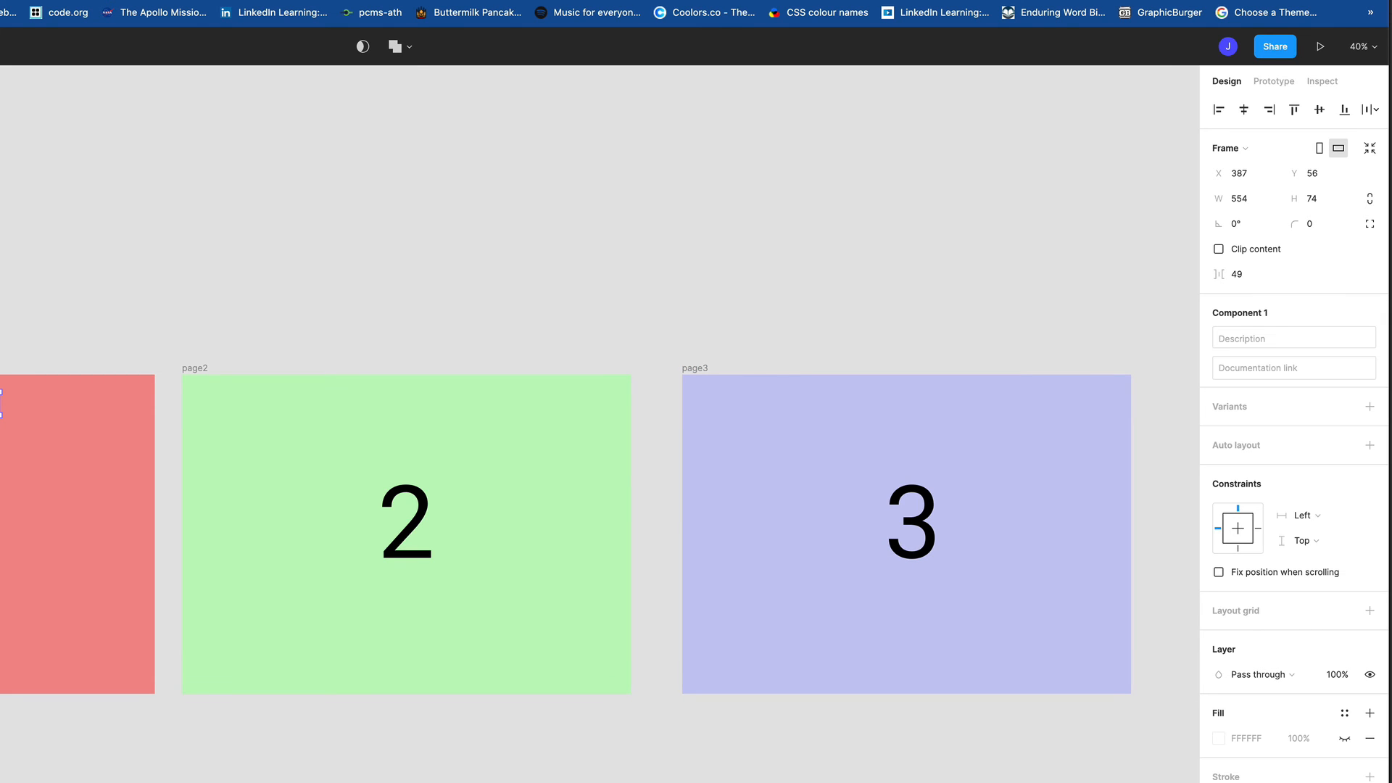
{"action": "left_click_drag", "start_coordinate": [0, 217], "coordinate": [403, 415]}
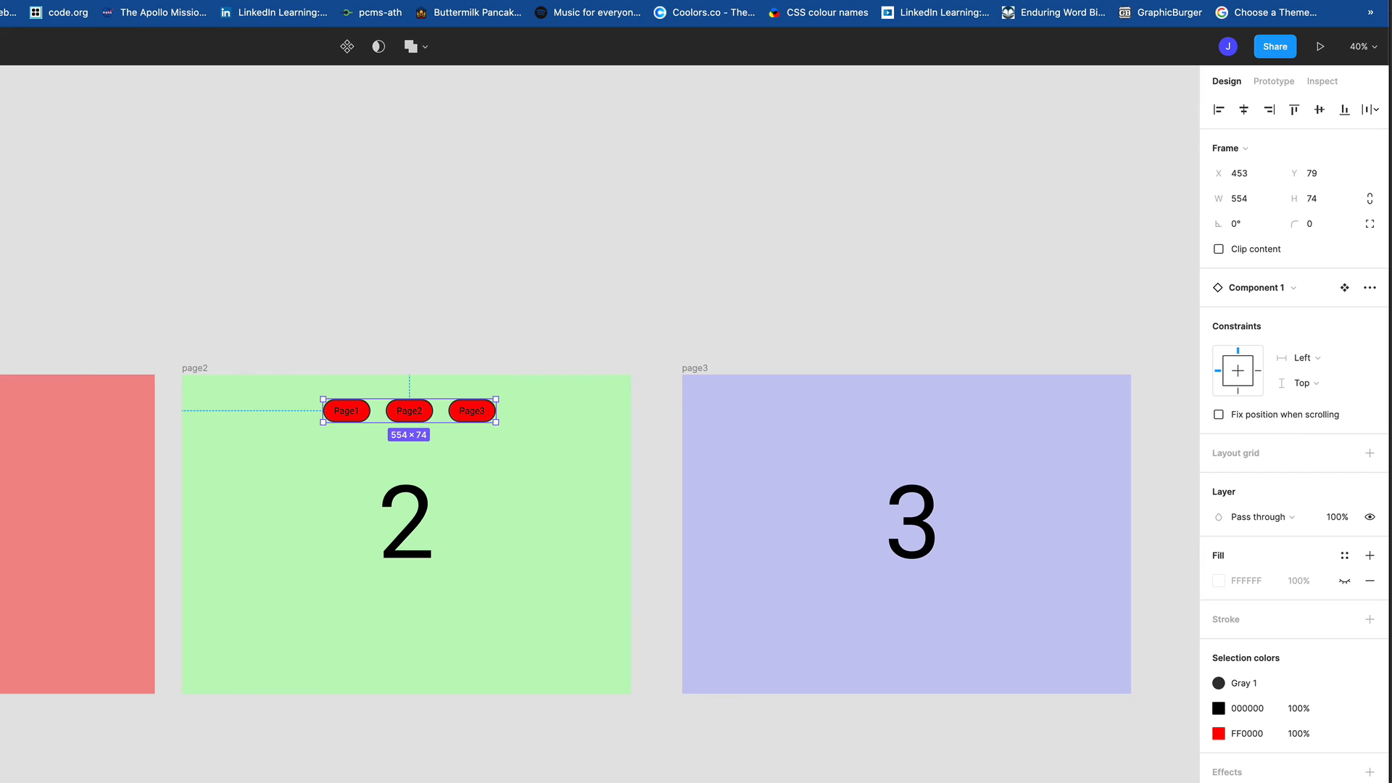
{"action": "left_click_drag", "start_coordinate": [0, 218], "coordinate": [914, 415]}
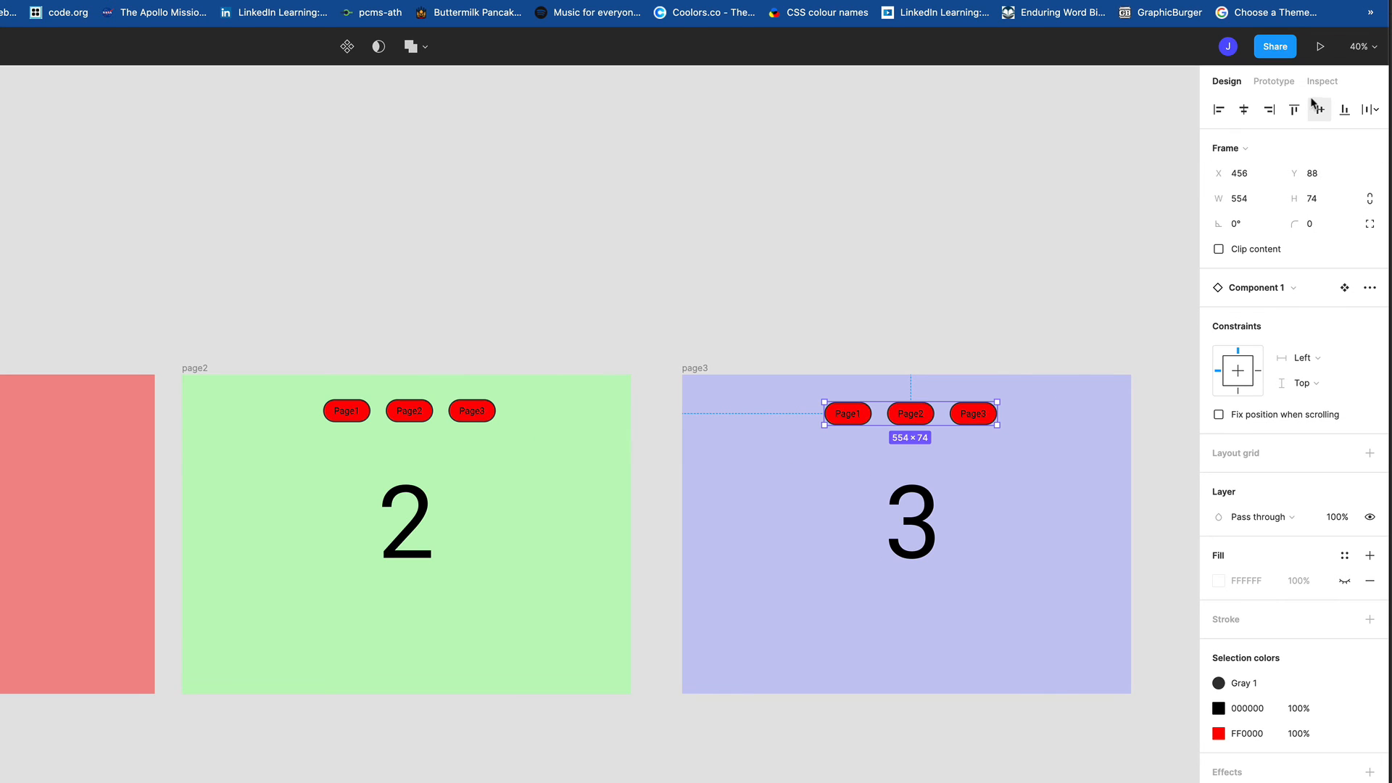
Step: Preview the prototype and test the hover states and page links of the Page1, Page2 and Page3 buttons on all three pages
{"action": "left_click", "coordinate": [1320, 47]}
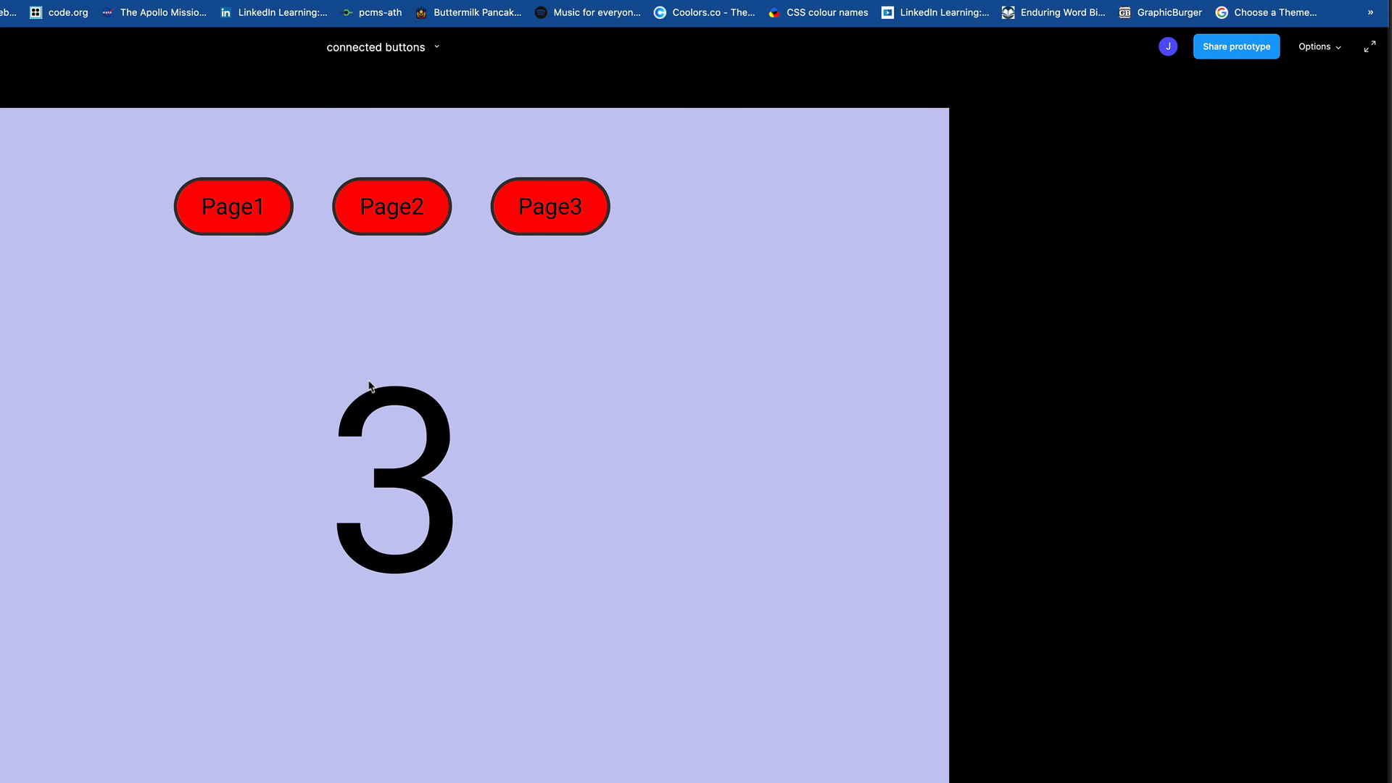
{"action": "left_click", "coordinate": [249, 216]}
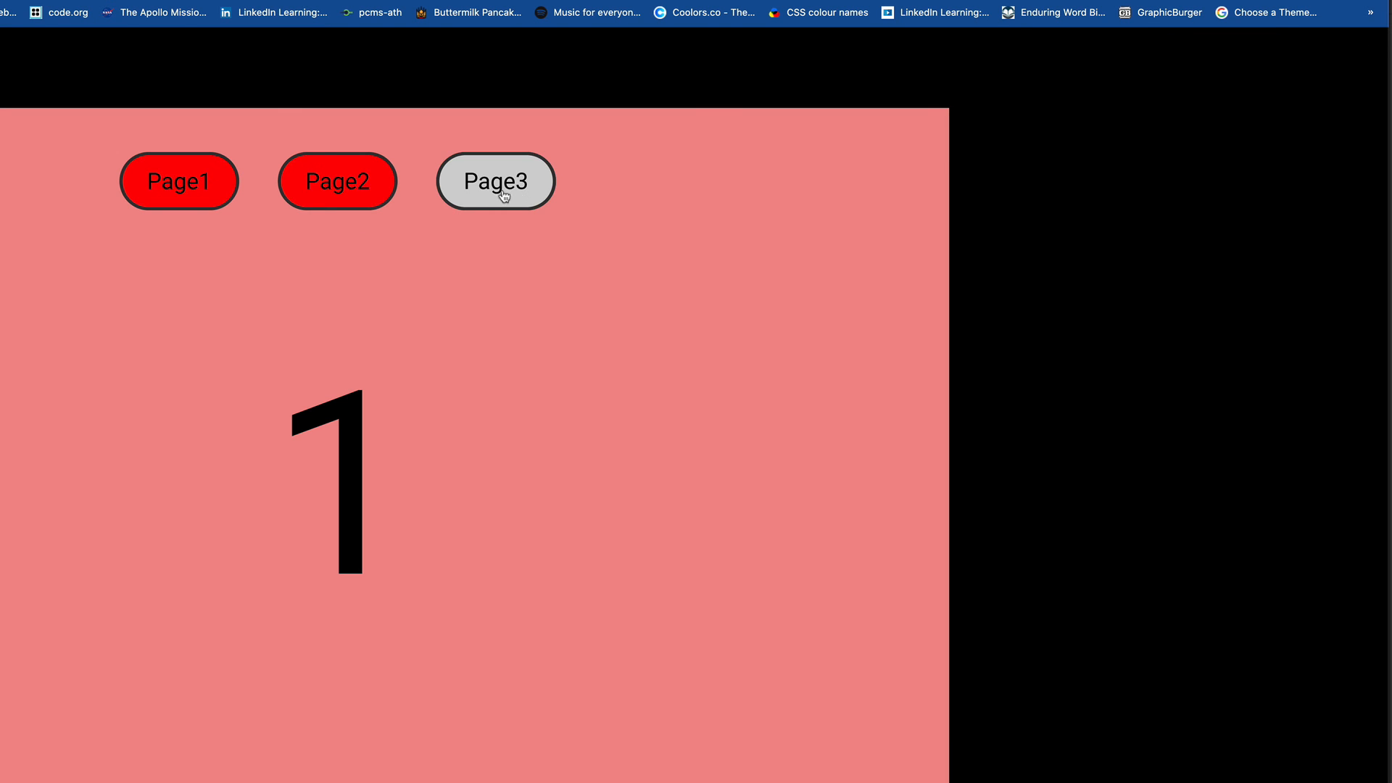
{"action": "left_click", "coordinate": [383, 193]}
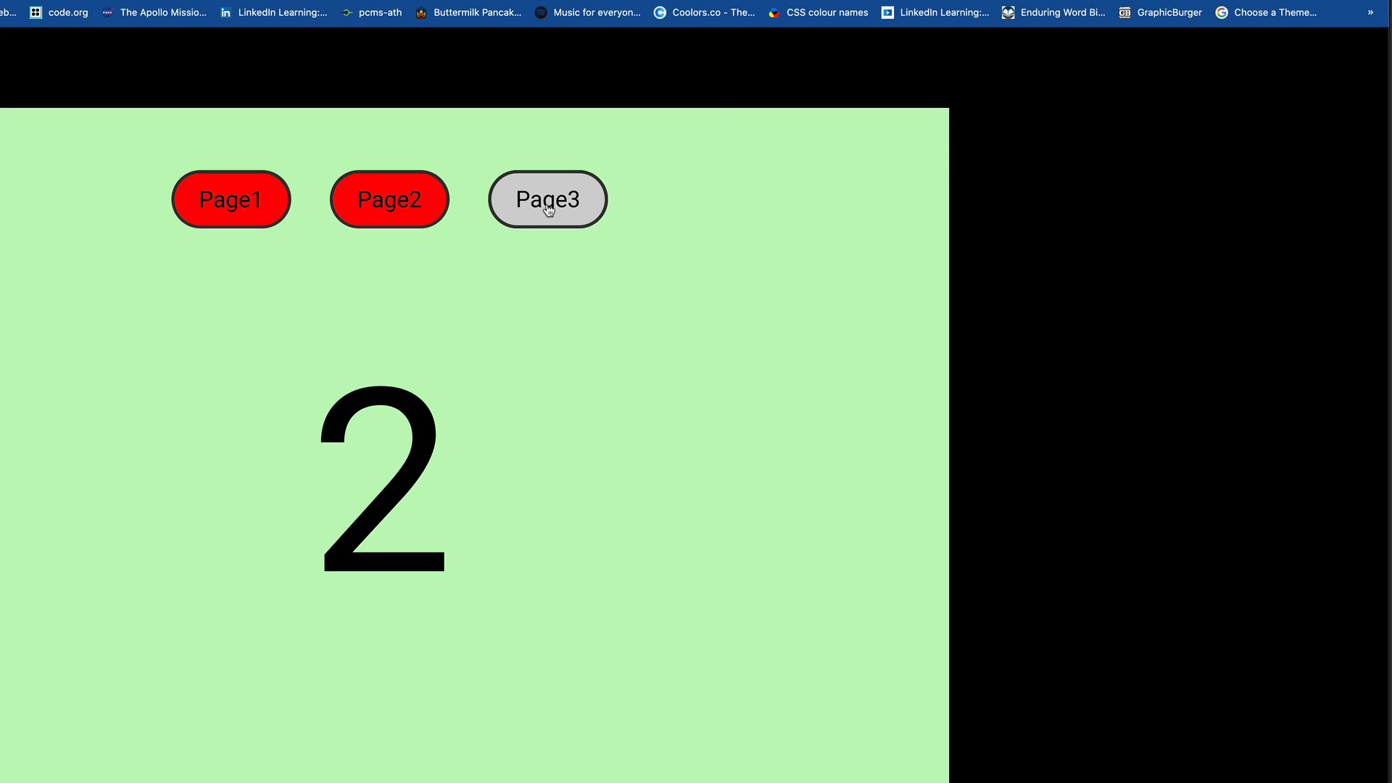
{"action": "left_click", "coordinate": [574, 212]}
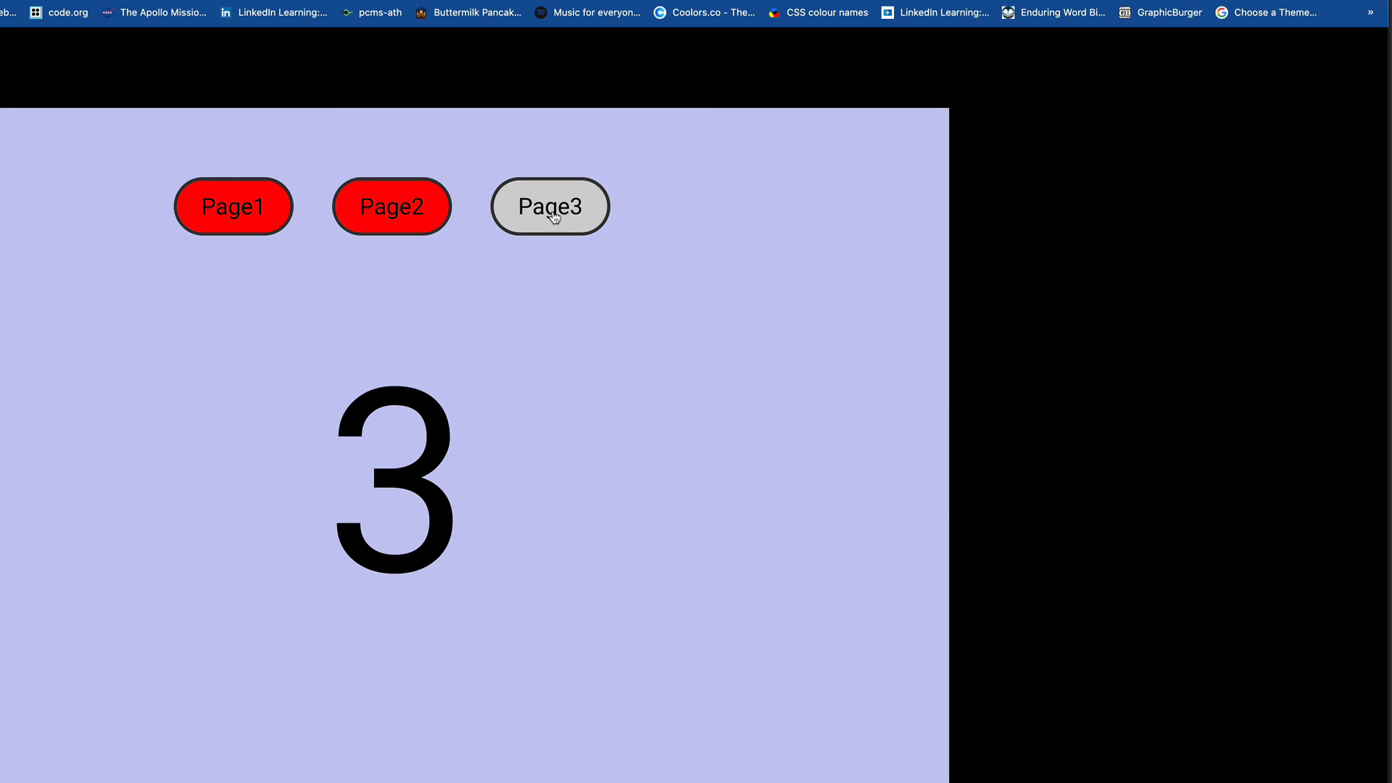
{"action": "left_click", "coordinate": [404, 217]}
{"action": "left_click", "coordinate": [259, 214]}
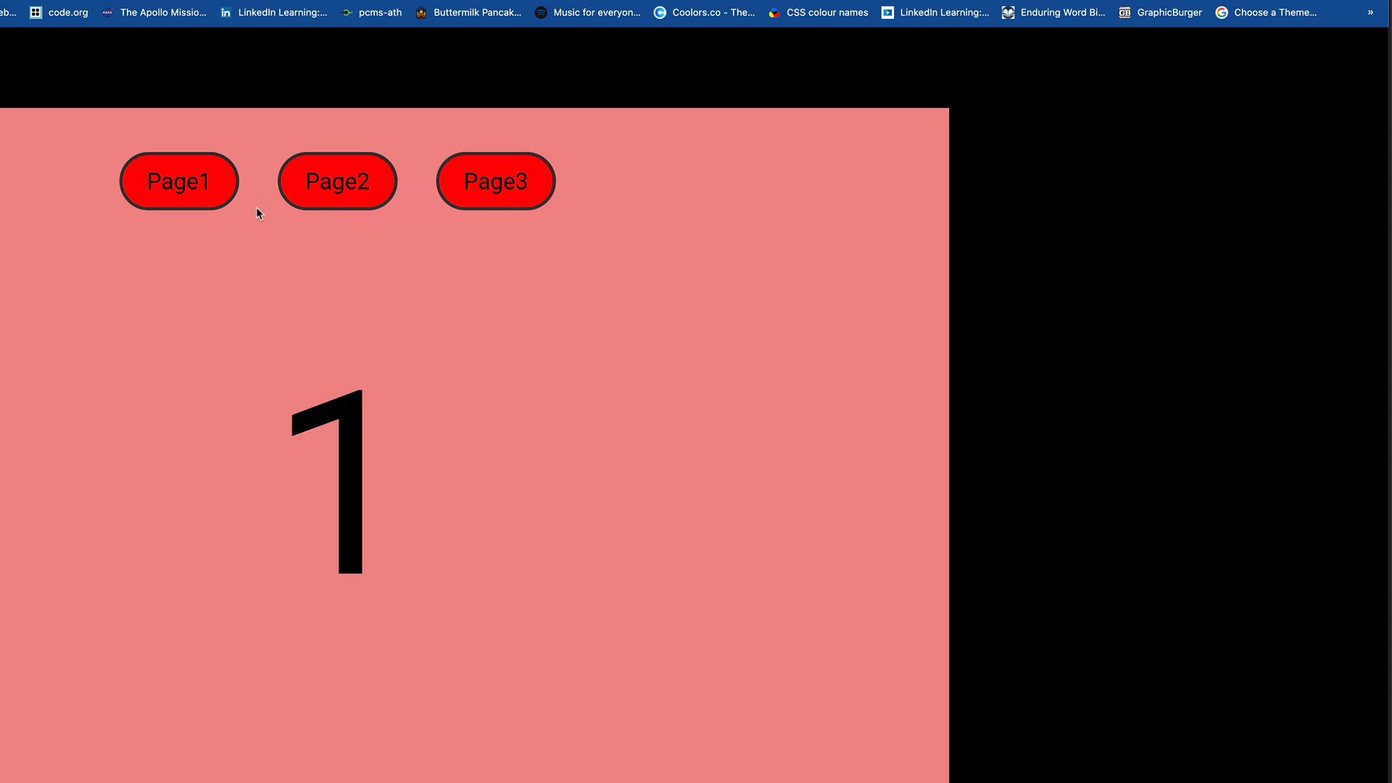
{"action": "left_click", "coordinate": [429, 205]}
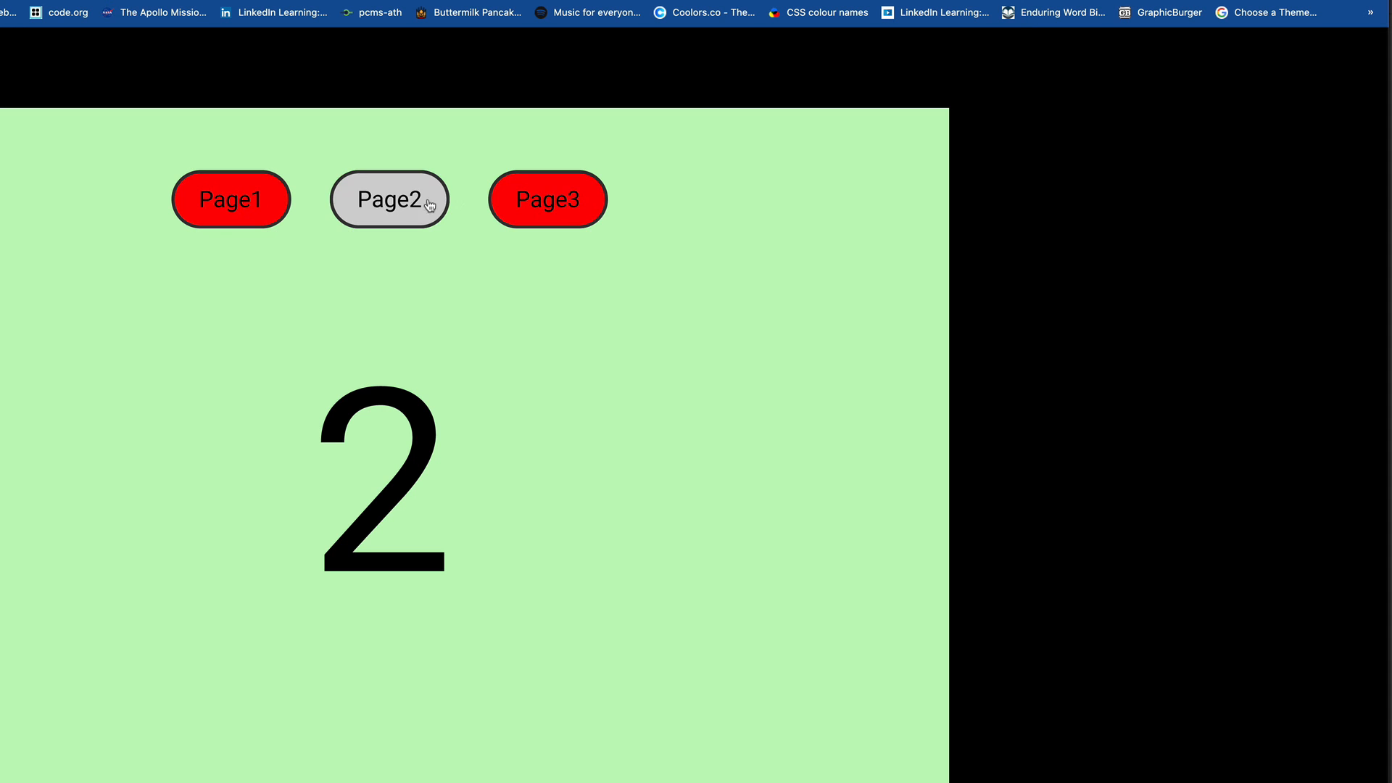
{"action": "left_click", "coordinate": [527, 209]}
{"action": "left_click", "coordinate": [392, 212]}
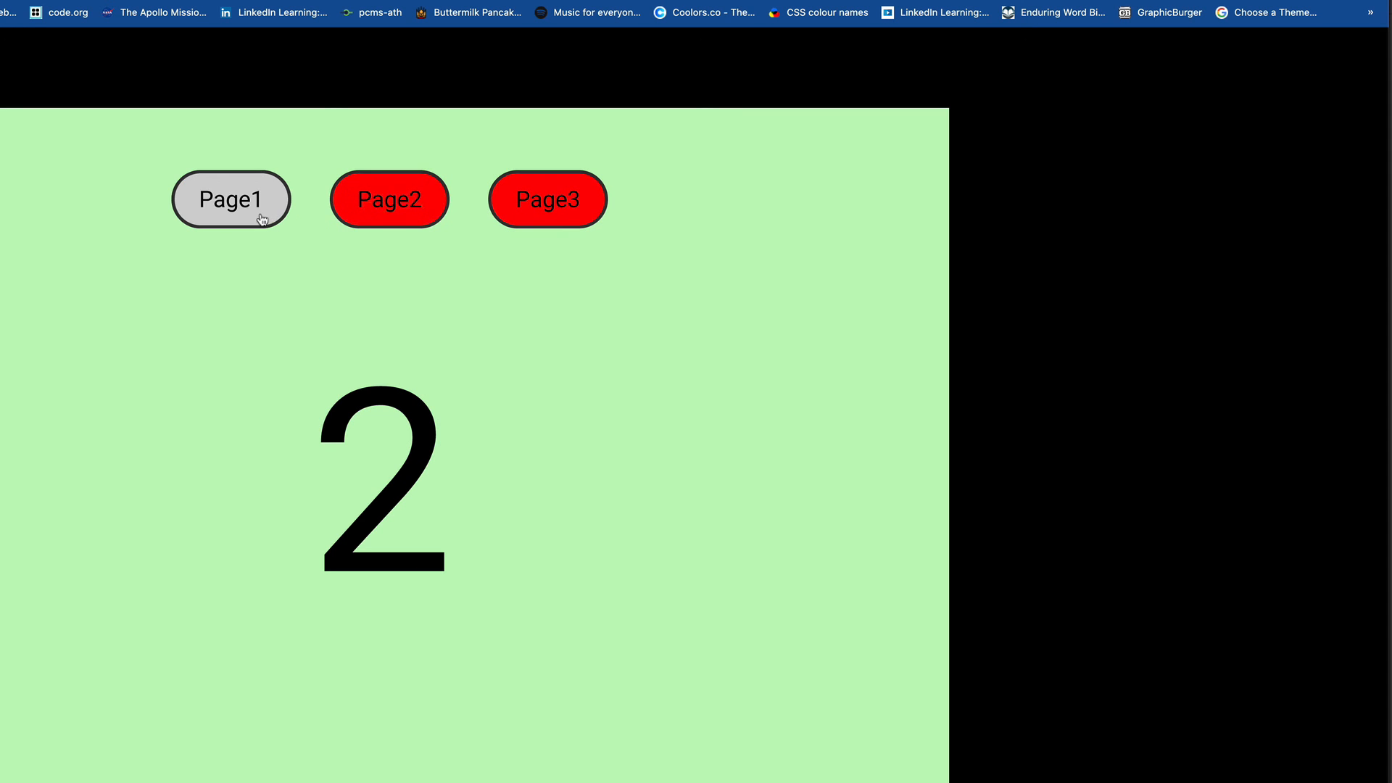
{"action": "left_click", "coordinate": [263, 216]}
{"action": "left_click", "coordinate": [352, 202]}
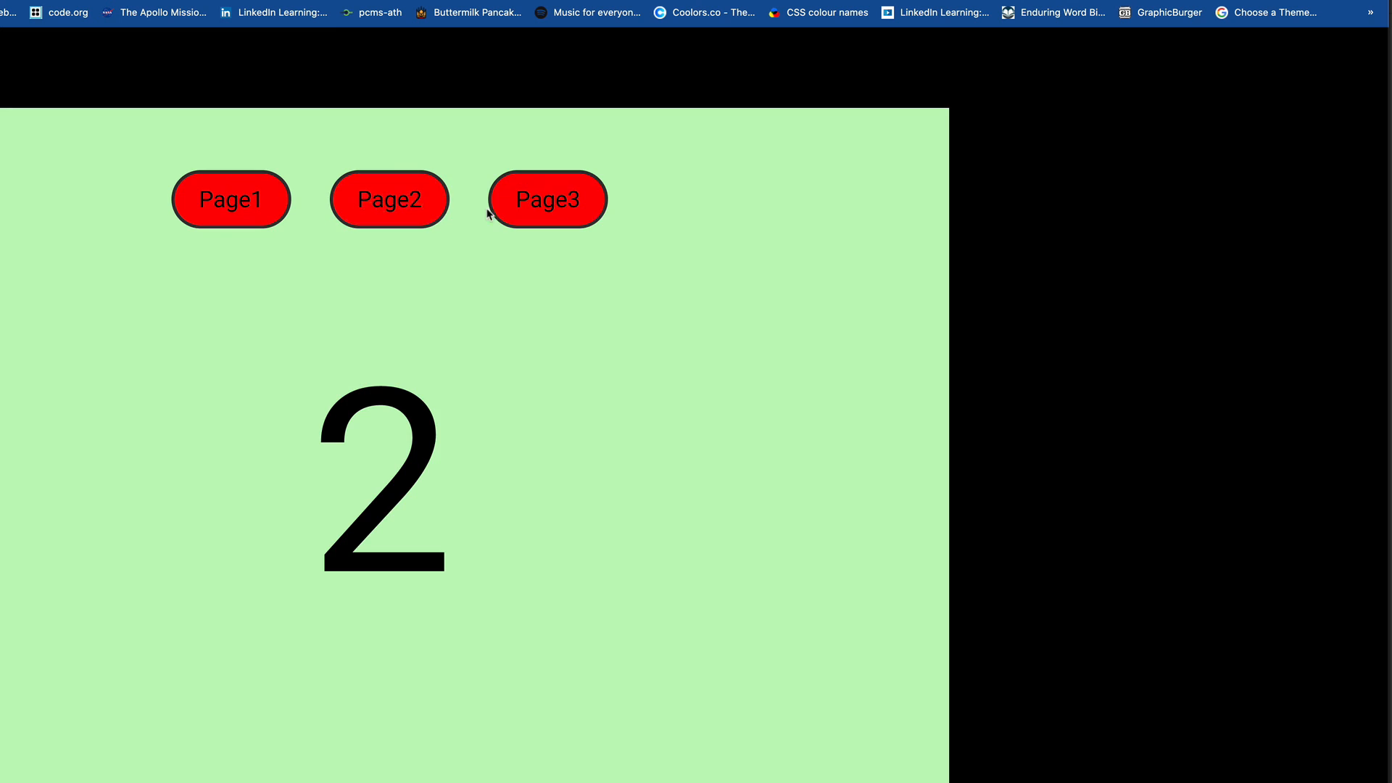
{"action": "left_click", "coordinate": [553, 216]}
{"action": "left_click", "coordinate": [398, 221]}
{"action": "left_click", "coordinate": [516, 216]}
{"action": "left_click", "coordinate": [433, 219]}
{"action": "left_click", "coordinate": [259, 213]}
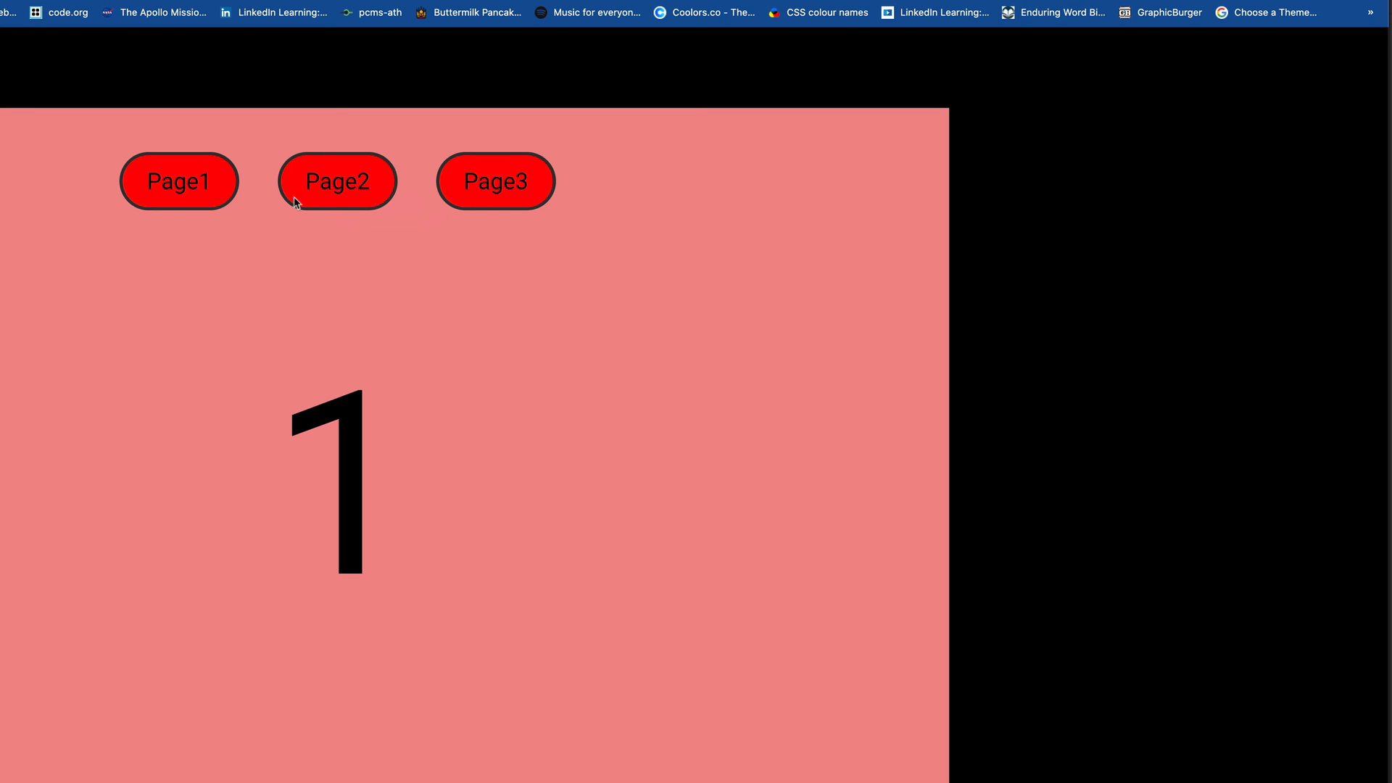
{"action": "left_click", "coordinate": [344, 206]}
{"action": "left_click", "coordinate": [249, 209]}
{"action": "left_click", "coordinate": [512, 196]}
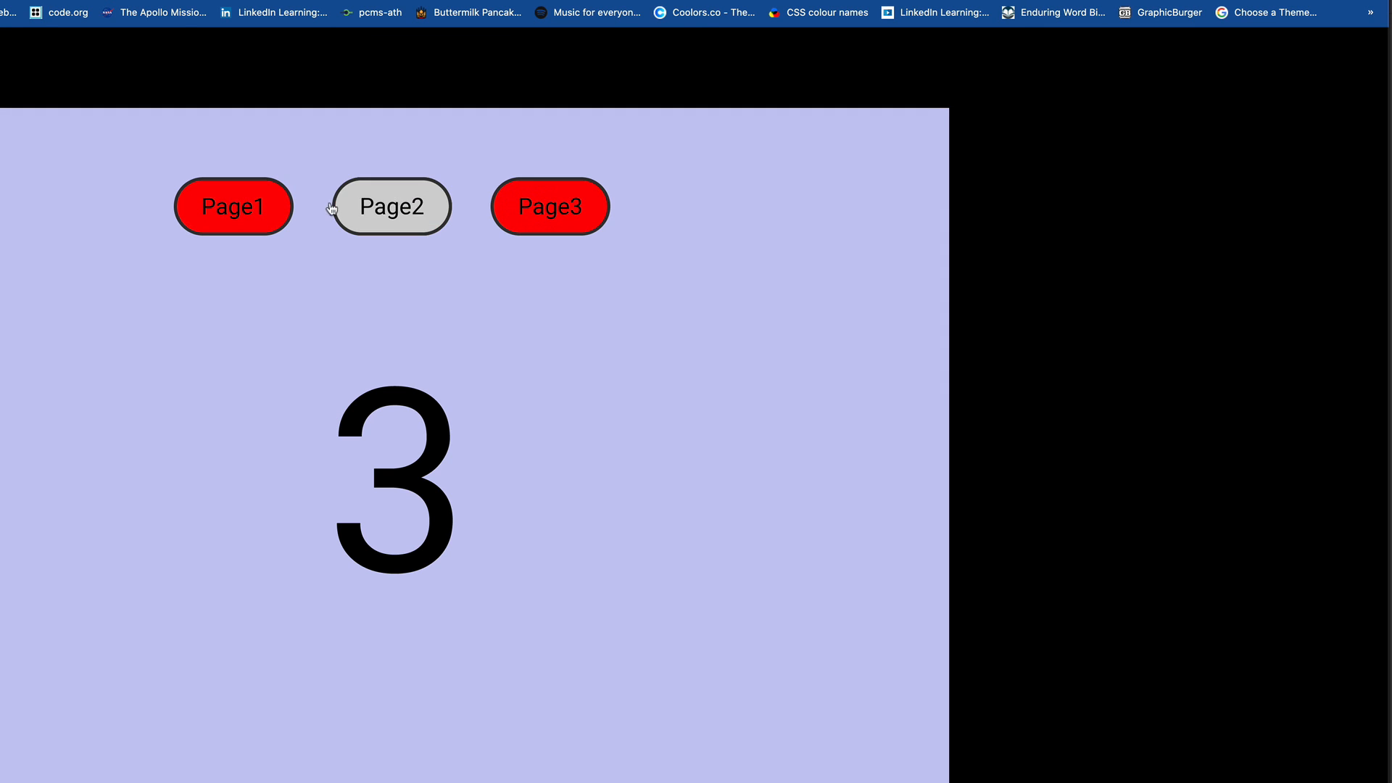
Step: Compare the button row's placement across the pages by following the Page1, Page2 and Page3 links in the preview, and return to the design file
{"action": "left_click", "coordinate": [261, 208]}
{"action": "left_click", "coordinate": [347, 202]}
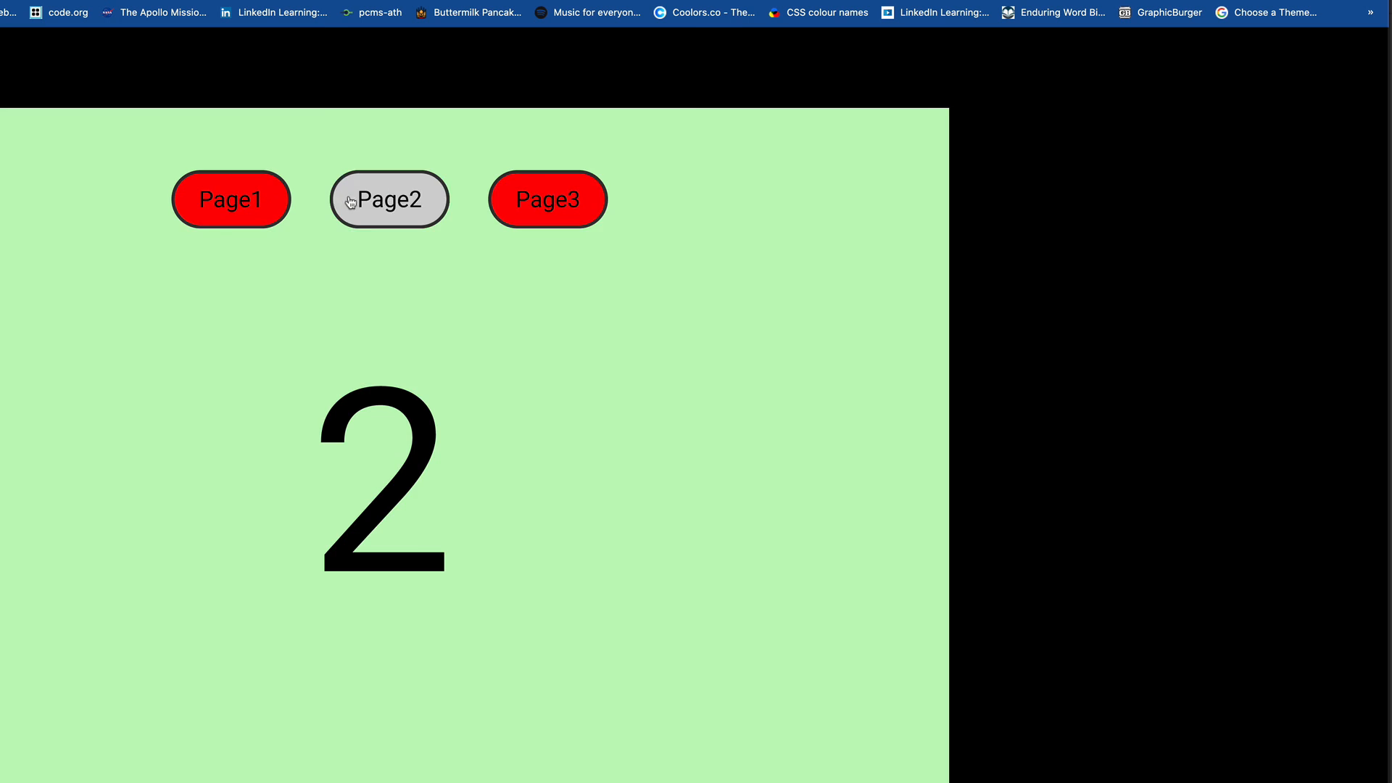
{"action": "left_click", "coordinate": [522, 217]}
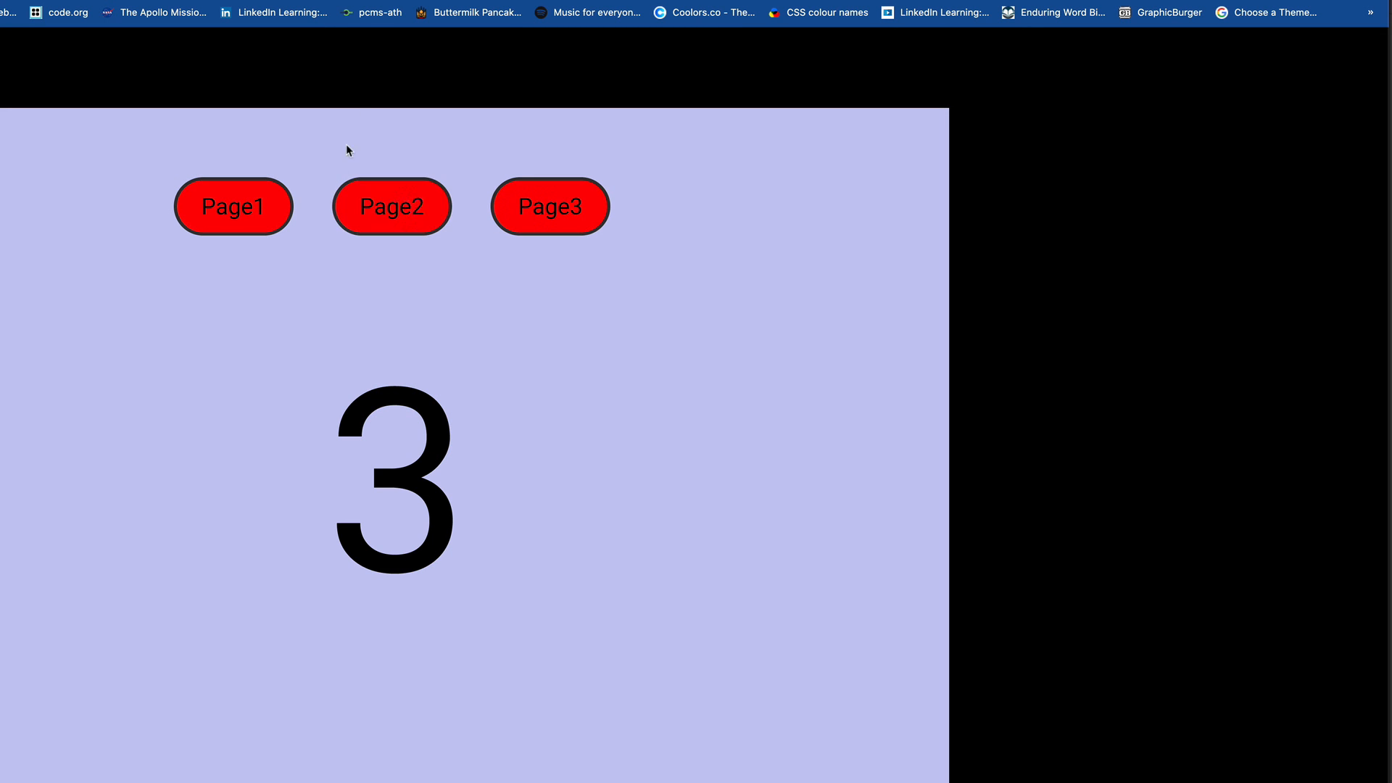
{"action": "left_click", "coordinate": [276, 0]}
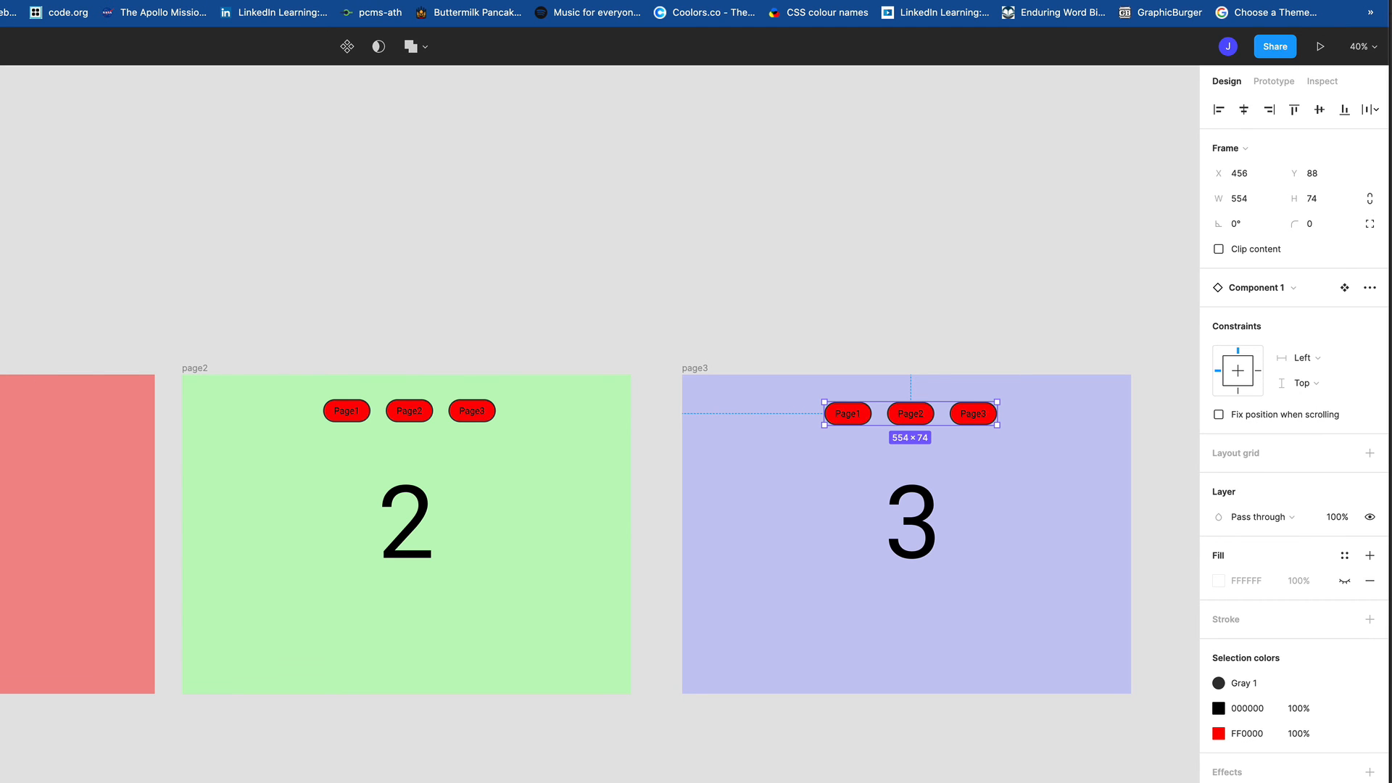
Step: Position the main three-button component on page1 at X 400, Y 60
{"action": "left_click", "coordinate": [1, 403]}
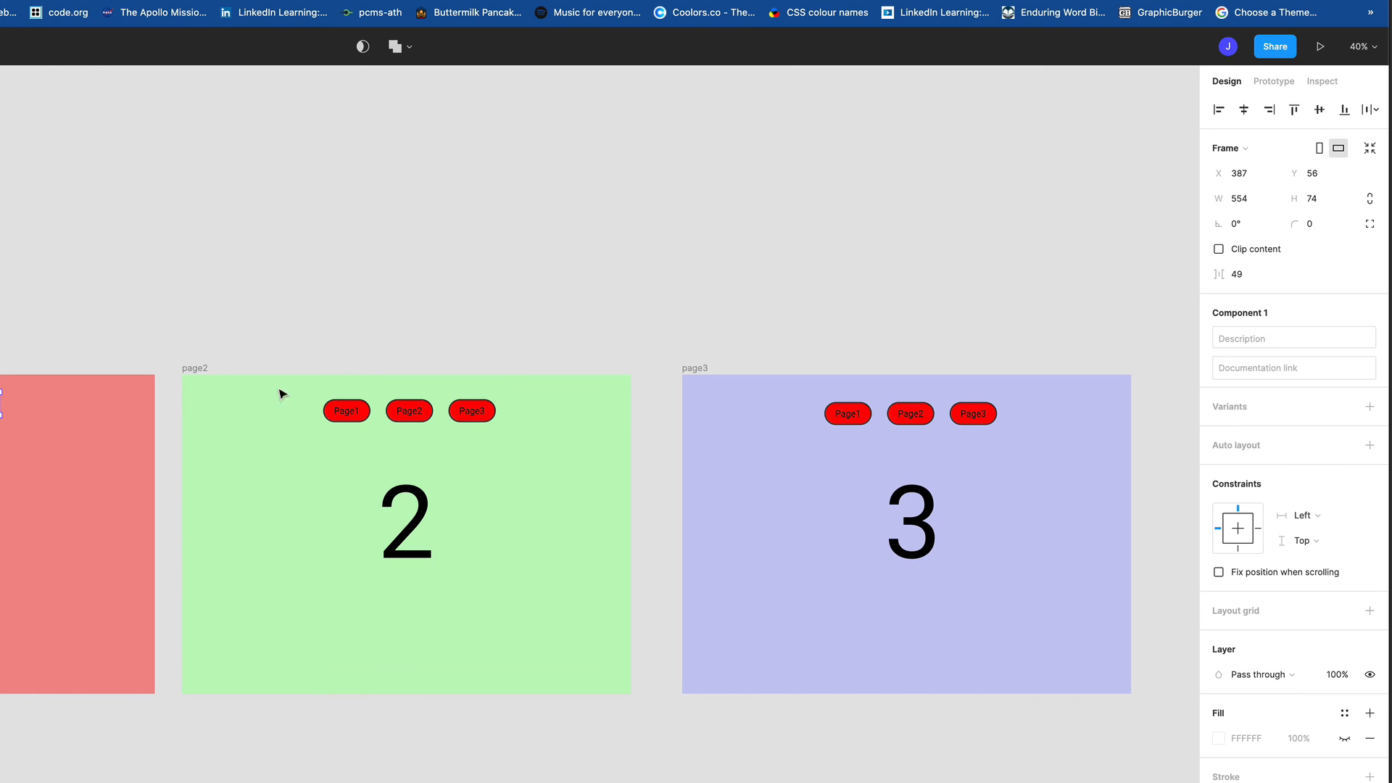
{"action": "left_click", "coordinate": [1241, 178]}
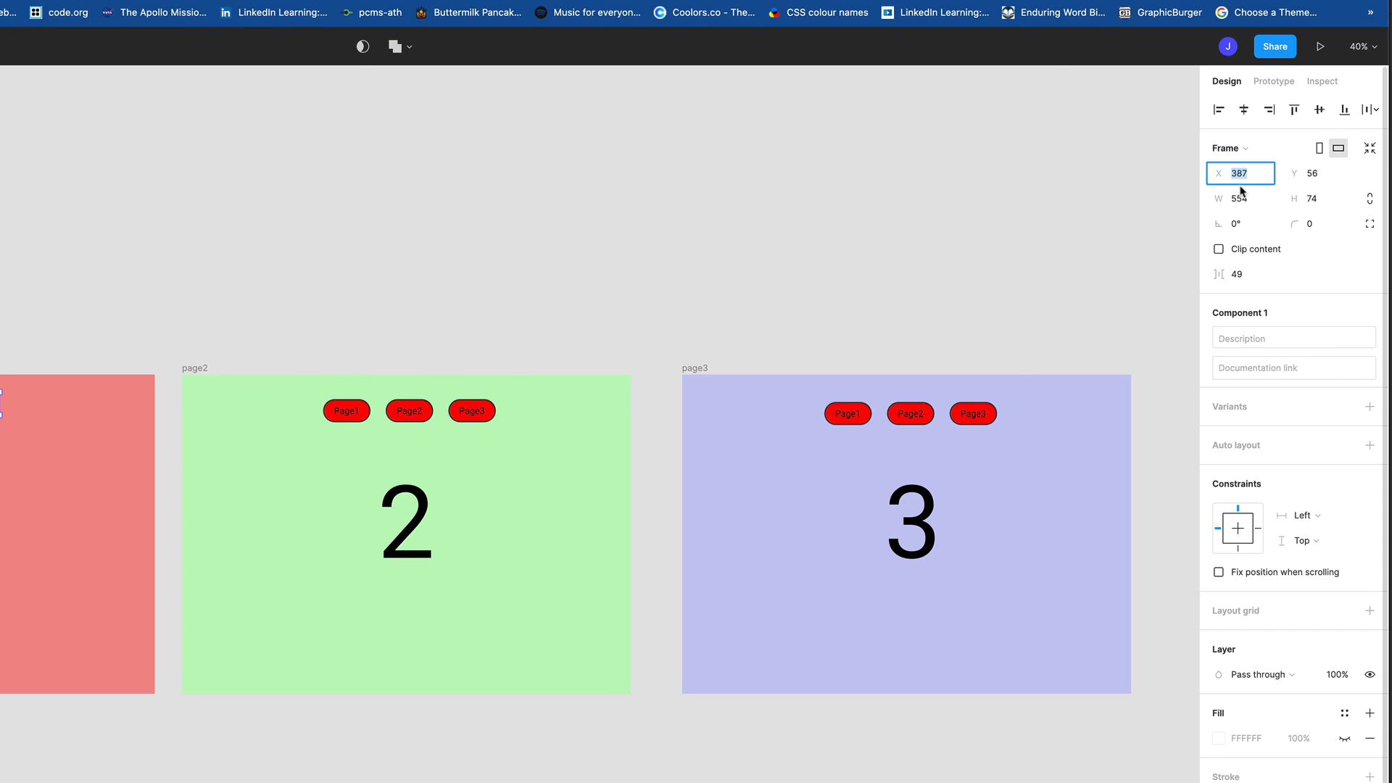
{"action": "type", "text": "400"}
{"action": "key", "text": "Tab"}
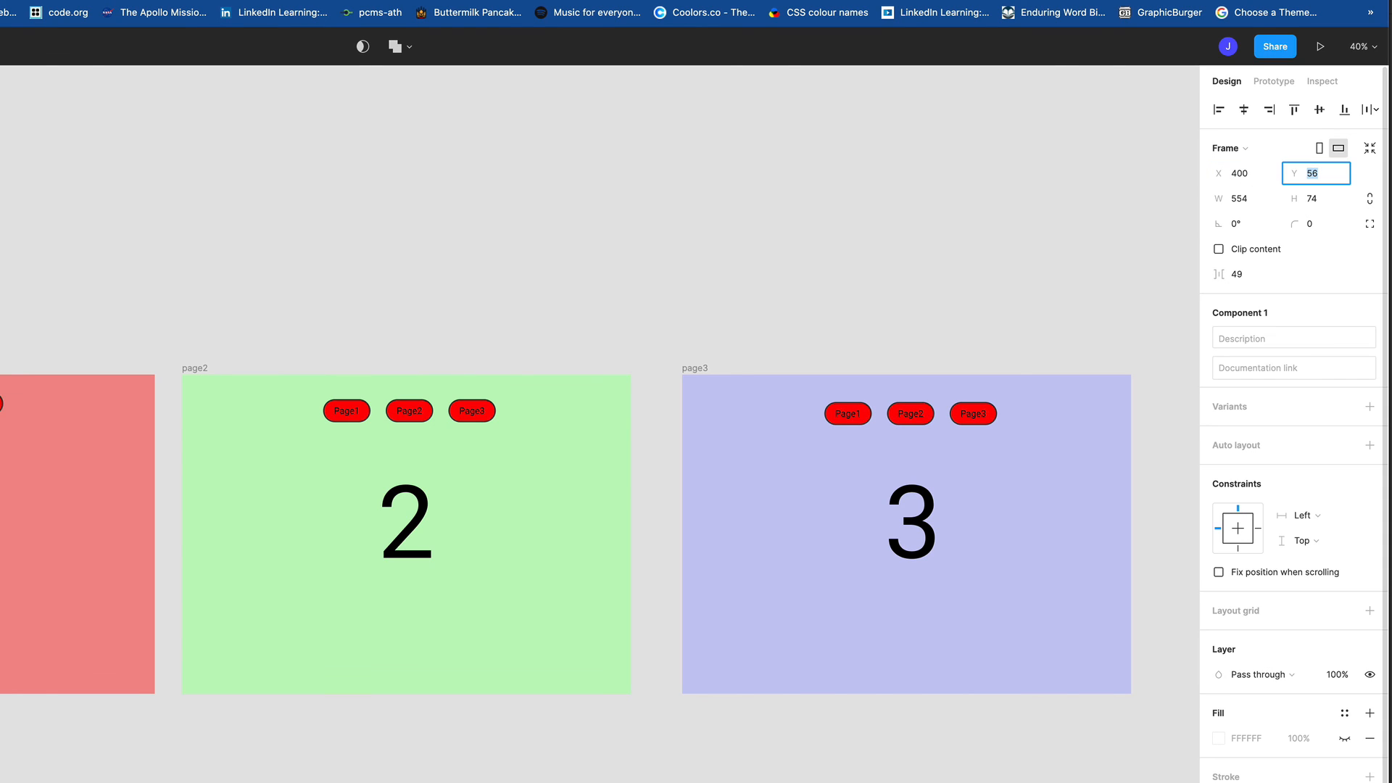
{"action": "type", "text": "60"}
{"action": "key", "text": "Tab"}
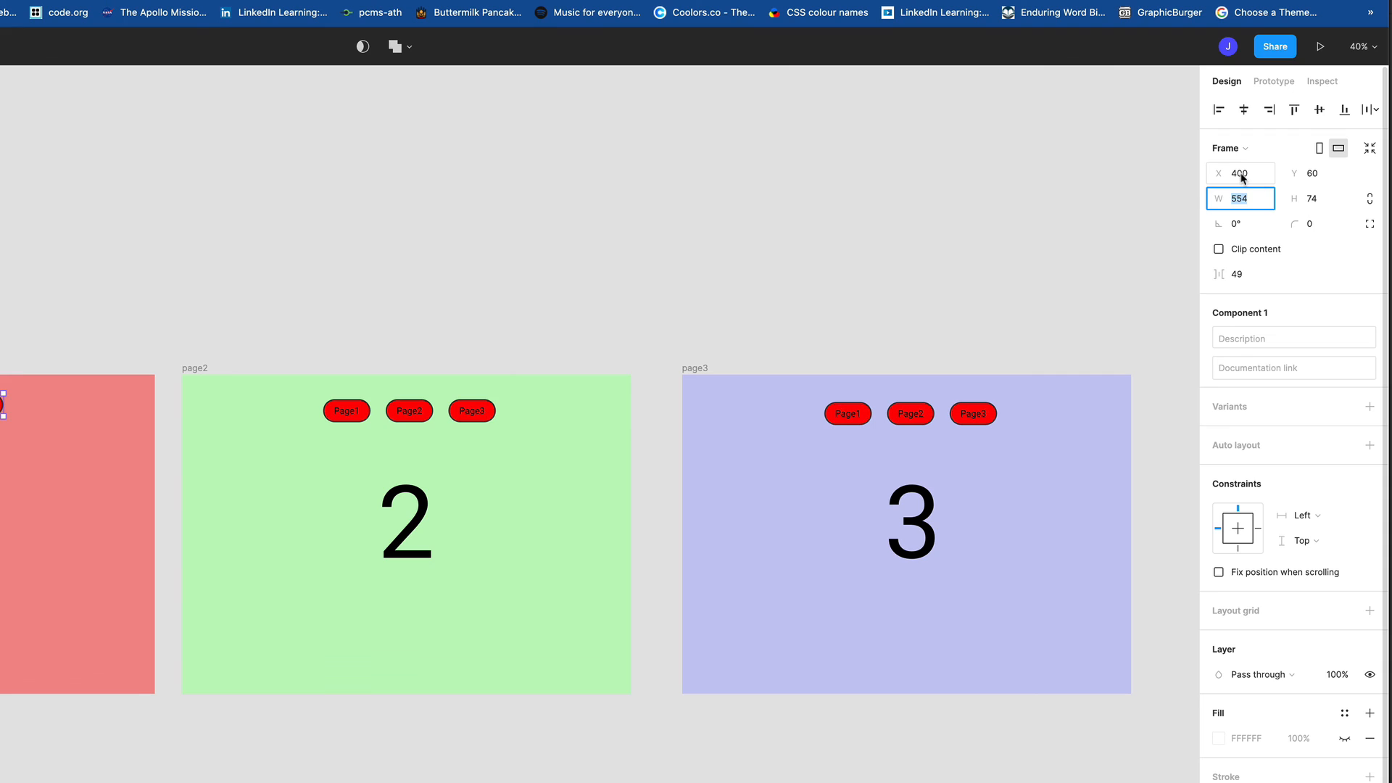
{"action": "left_click", "coordinate": [1241, 176]}
{"action": "left_click", "coordinate": [1316, 178]}
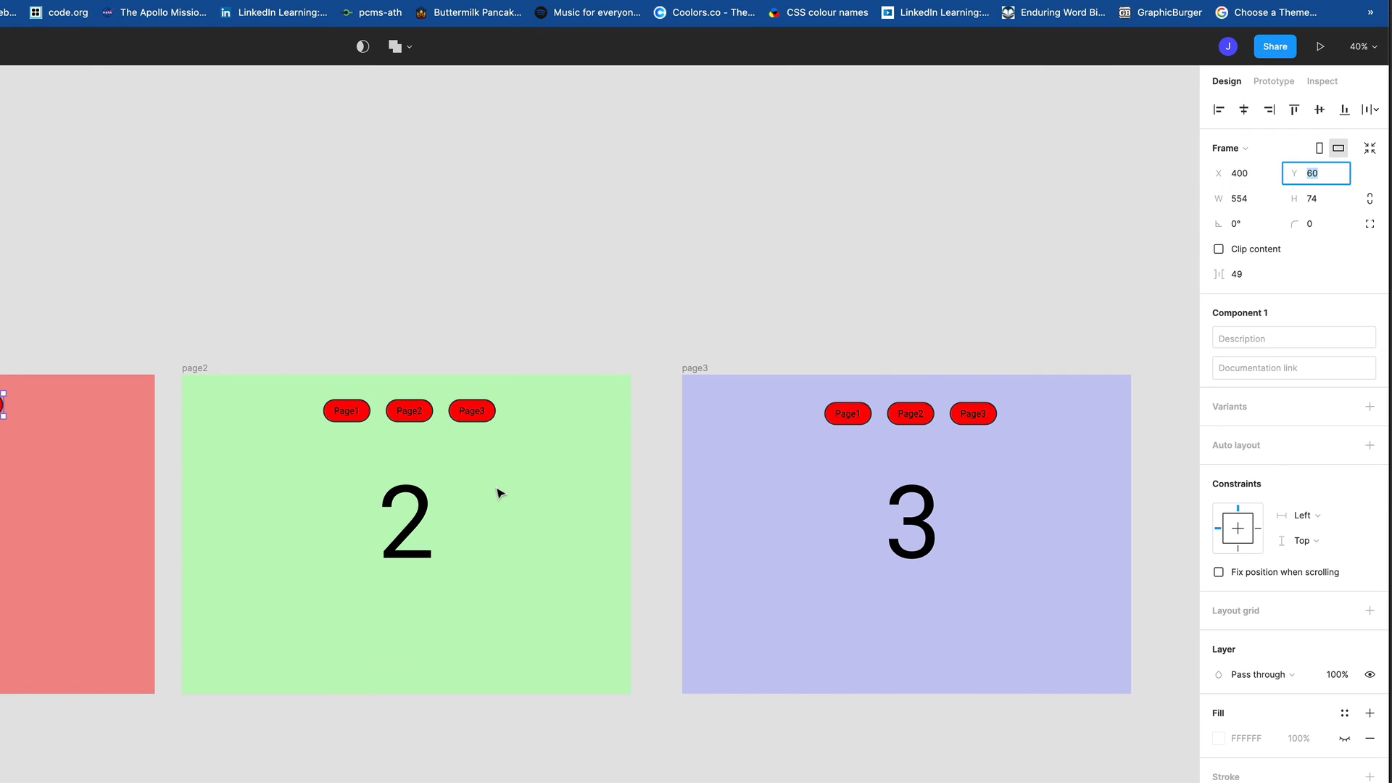
Step: Position the button component copy on page2 at X 400, Y 60
{"action": "left_click", "coordinate": [419, 416]}
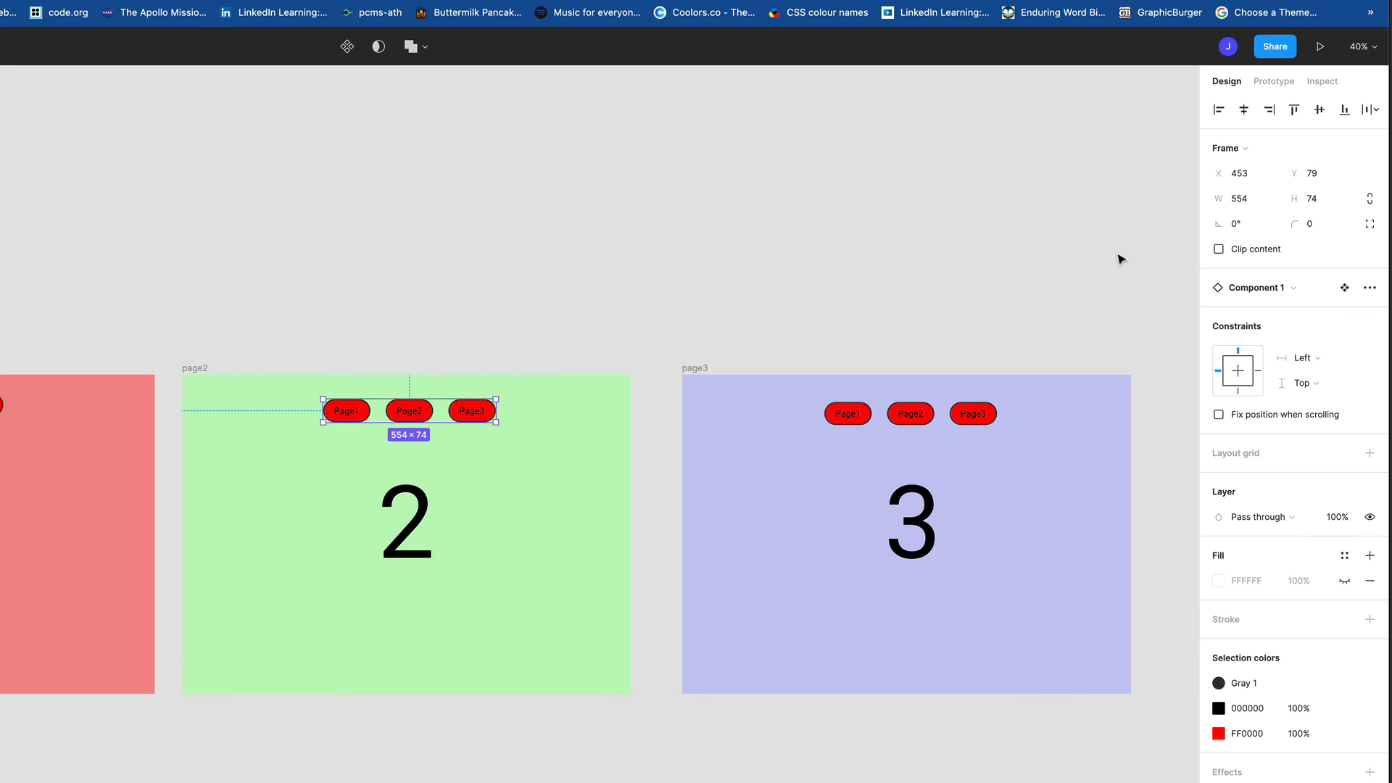
{"action": "left_click", "coordinate": [1242, 175]}
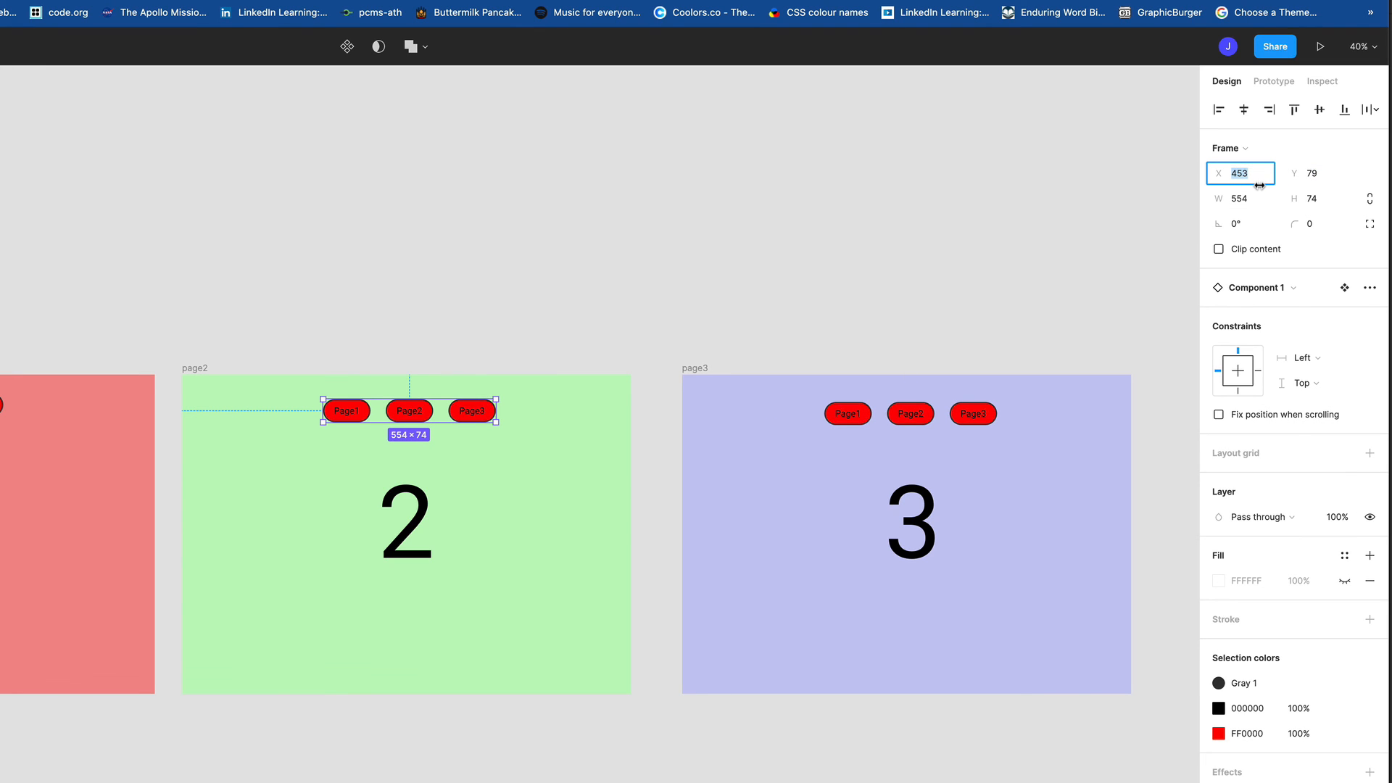
{"action": "type", "text": "400"}
{"action": "key", "text": "Tab"}
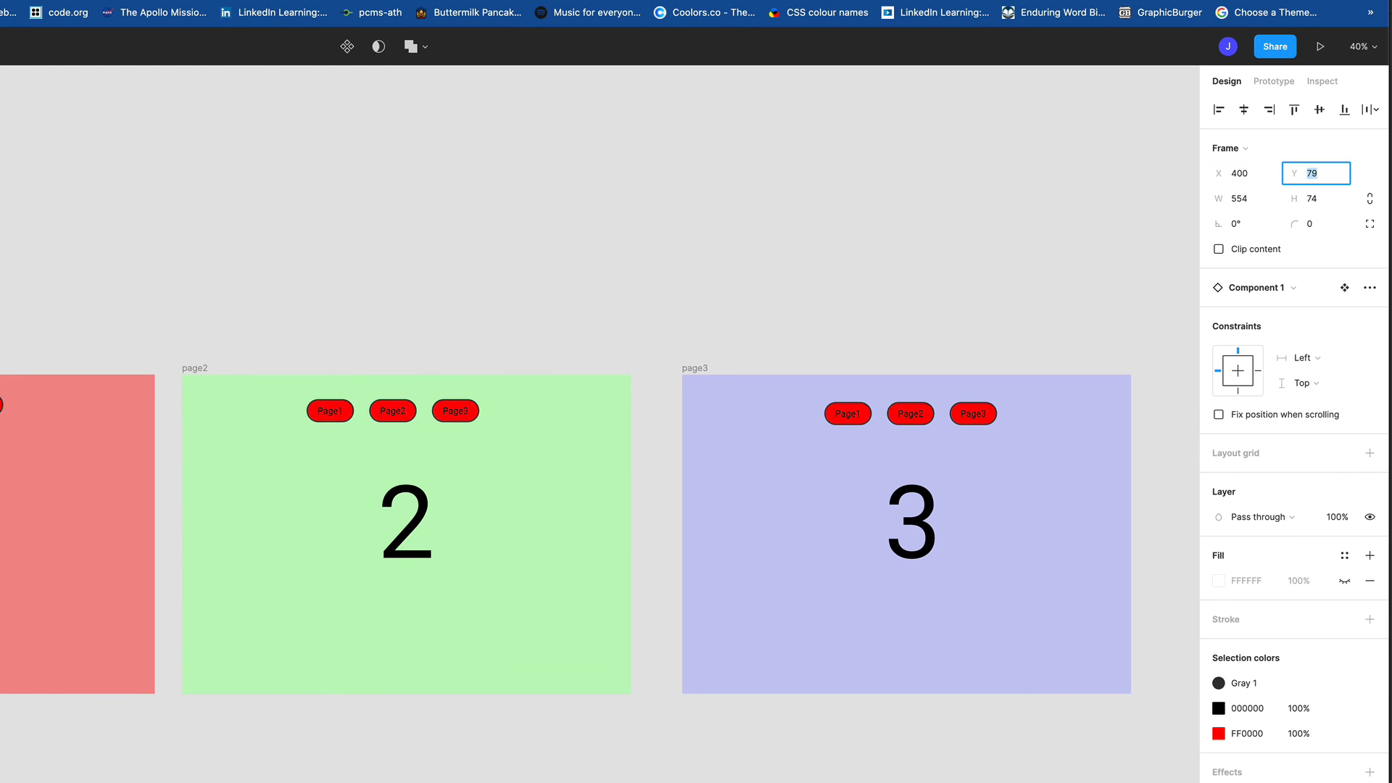
{"action": "type", "text": "60"}
{"action": "key", "text": "Tab"}
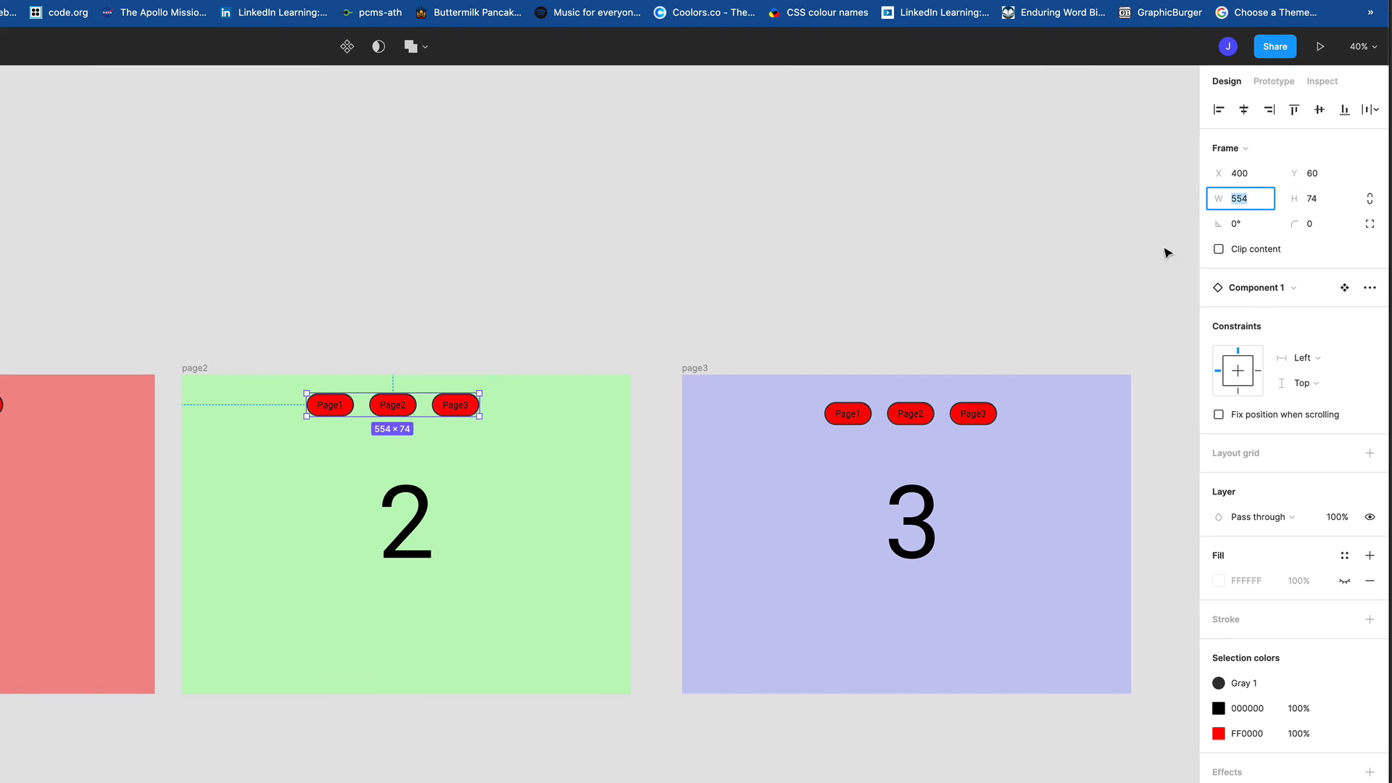
Step: Position the button component copy on page3 at X 400, Y 60
{"action": "left_click", "coordinate": [950, 406]}
{"action": "left_click", "coordinate": [1237, 173]}
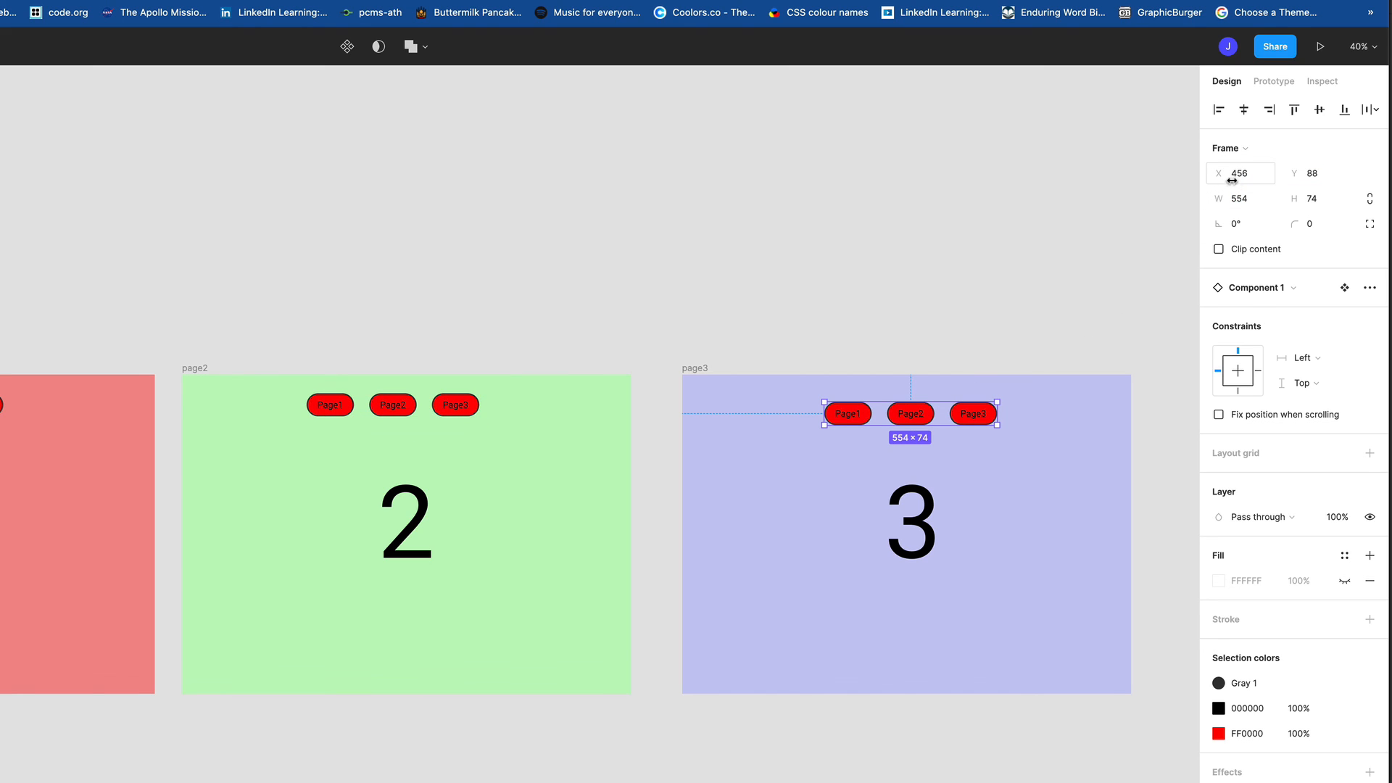
{"action": "type", "text": "400"}
{"action": "key", "text": "Tab"}
{"action": "type", "text": "60"}
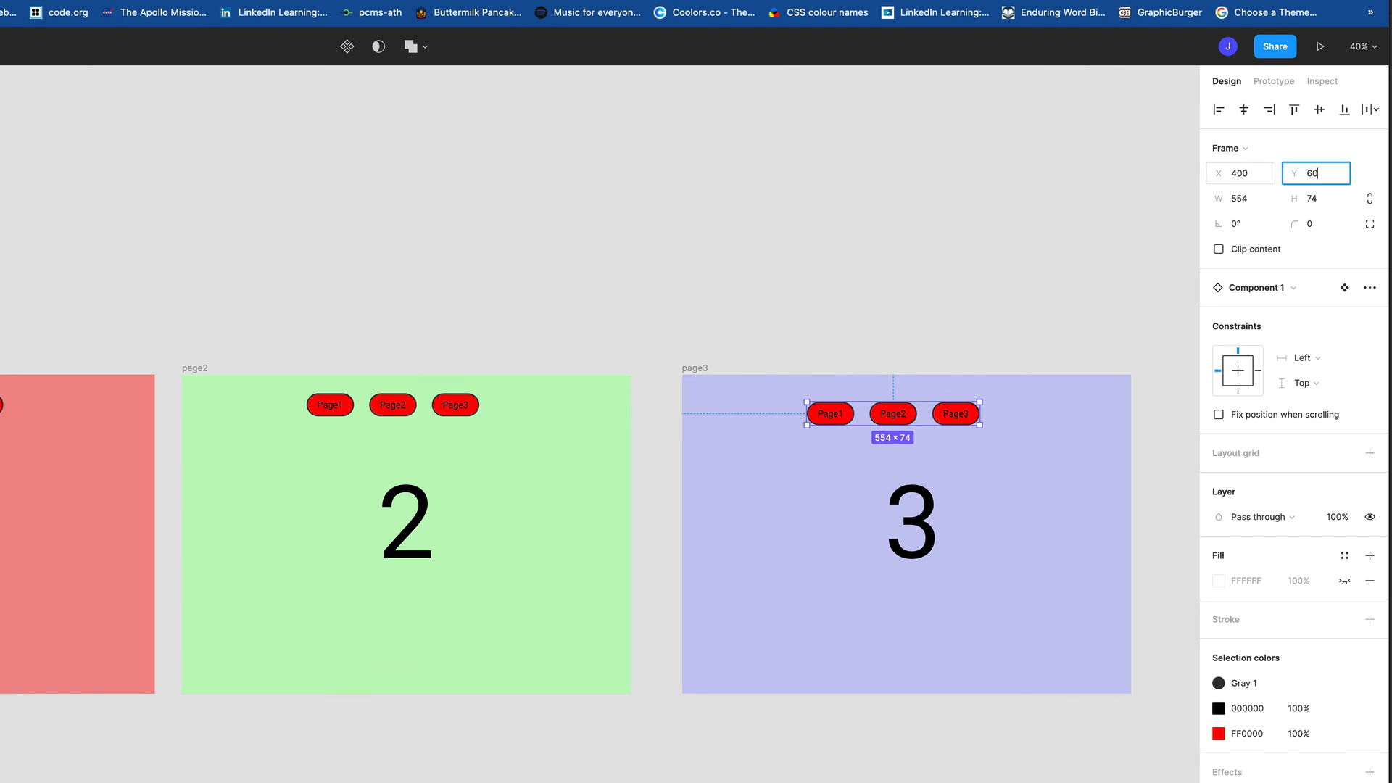
{"action": "key", "text": "Tab"}
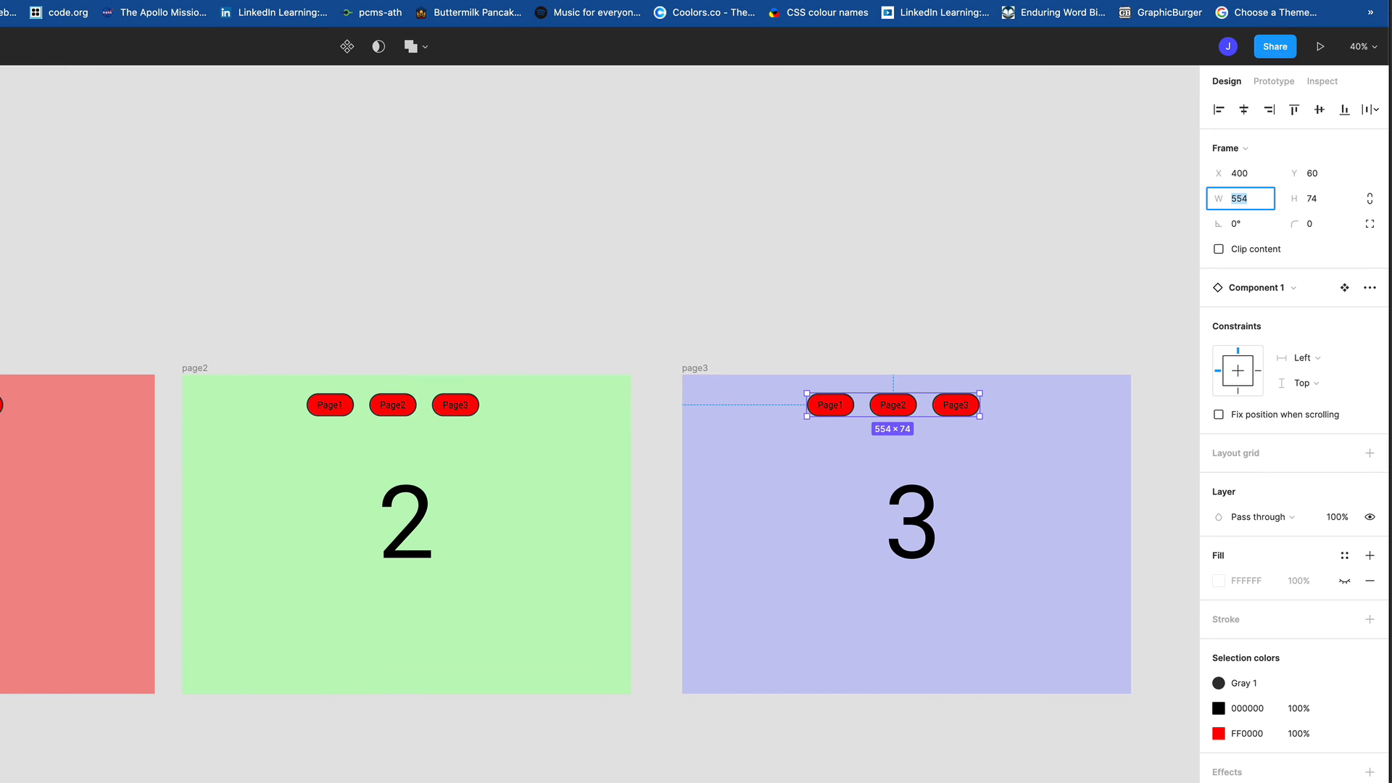
Step: Nudge the large number 1 on page1 slightly down beneath the Page2 button
{"action": "left_click", "coordinate": [0, 523]}
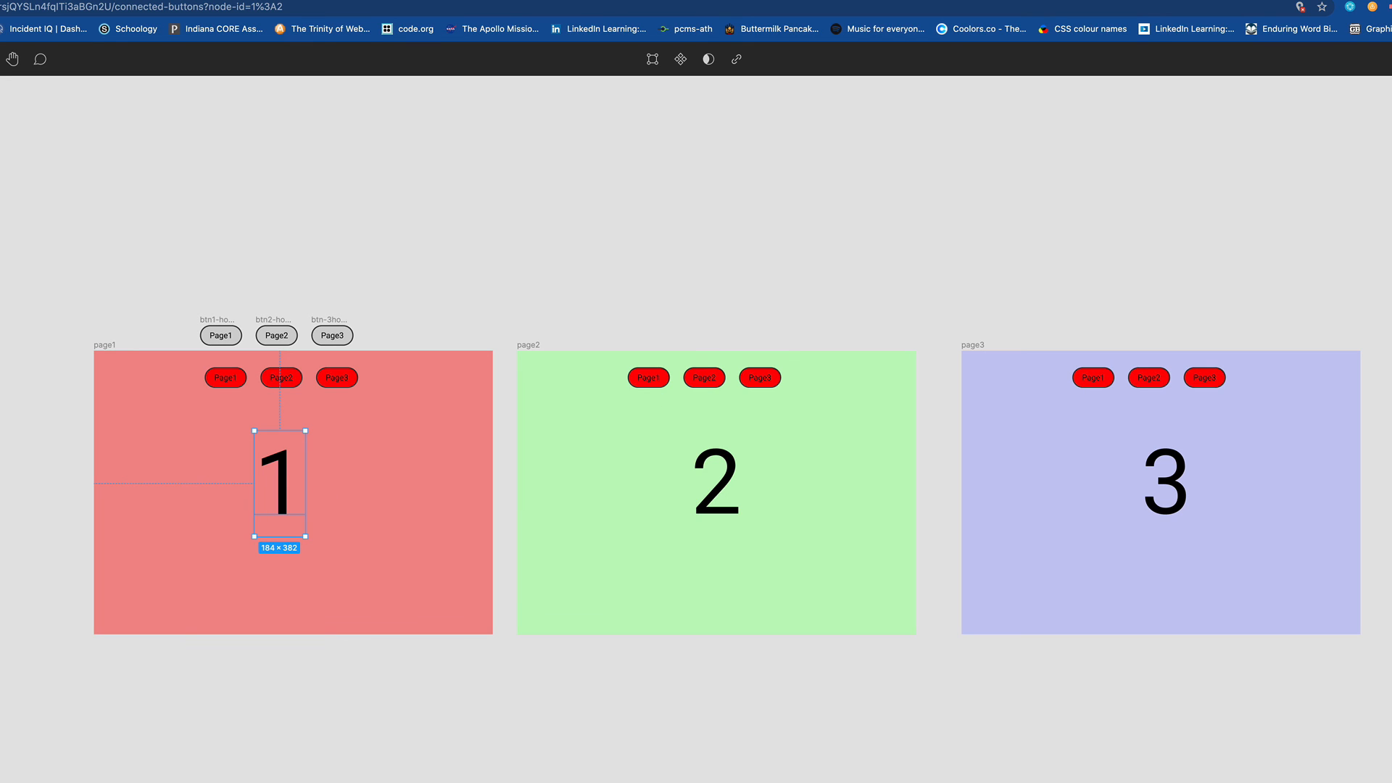
{"action": "key", "text": "Escape"}
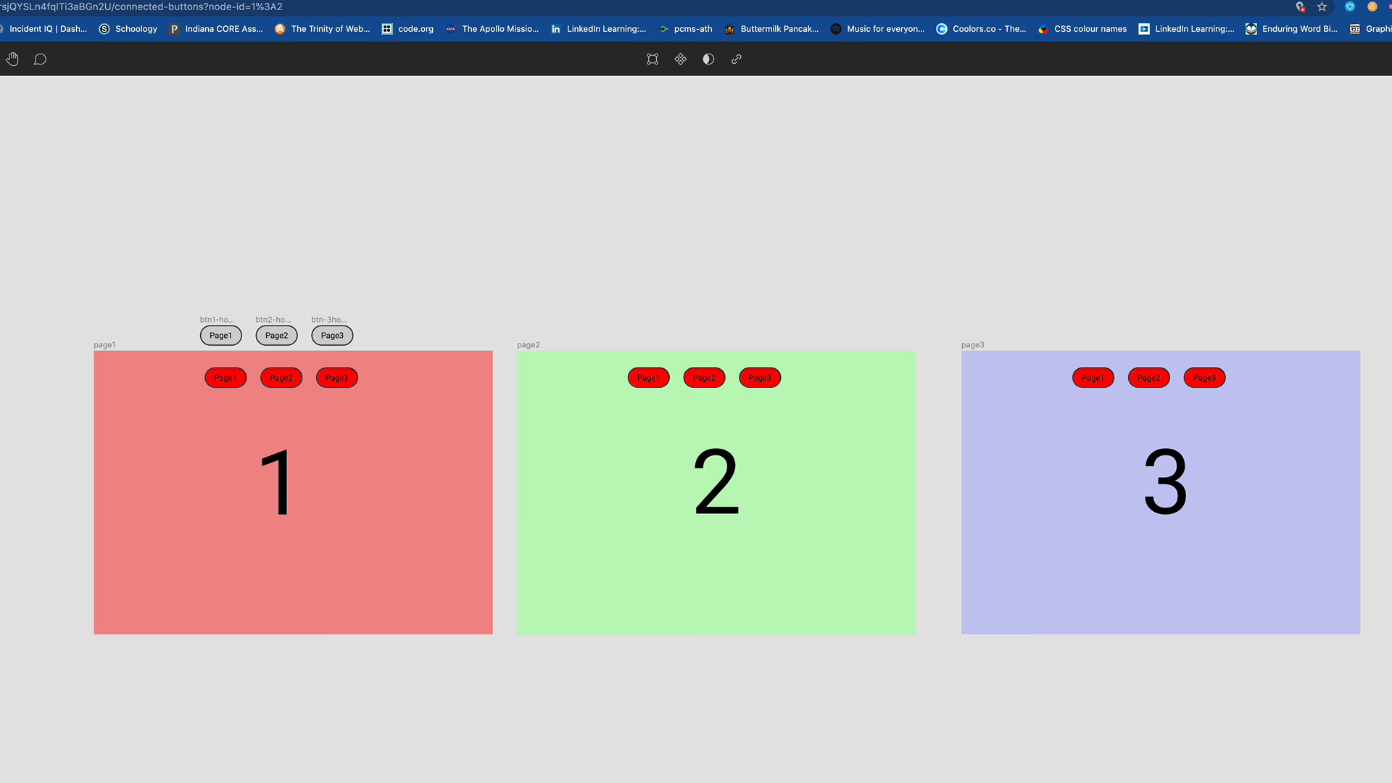
{"action": "key", "text": "shift+Down"}
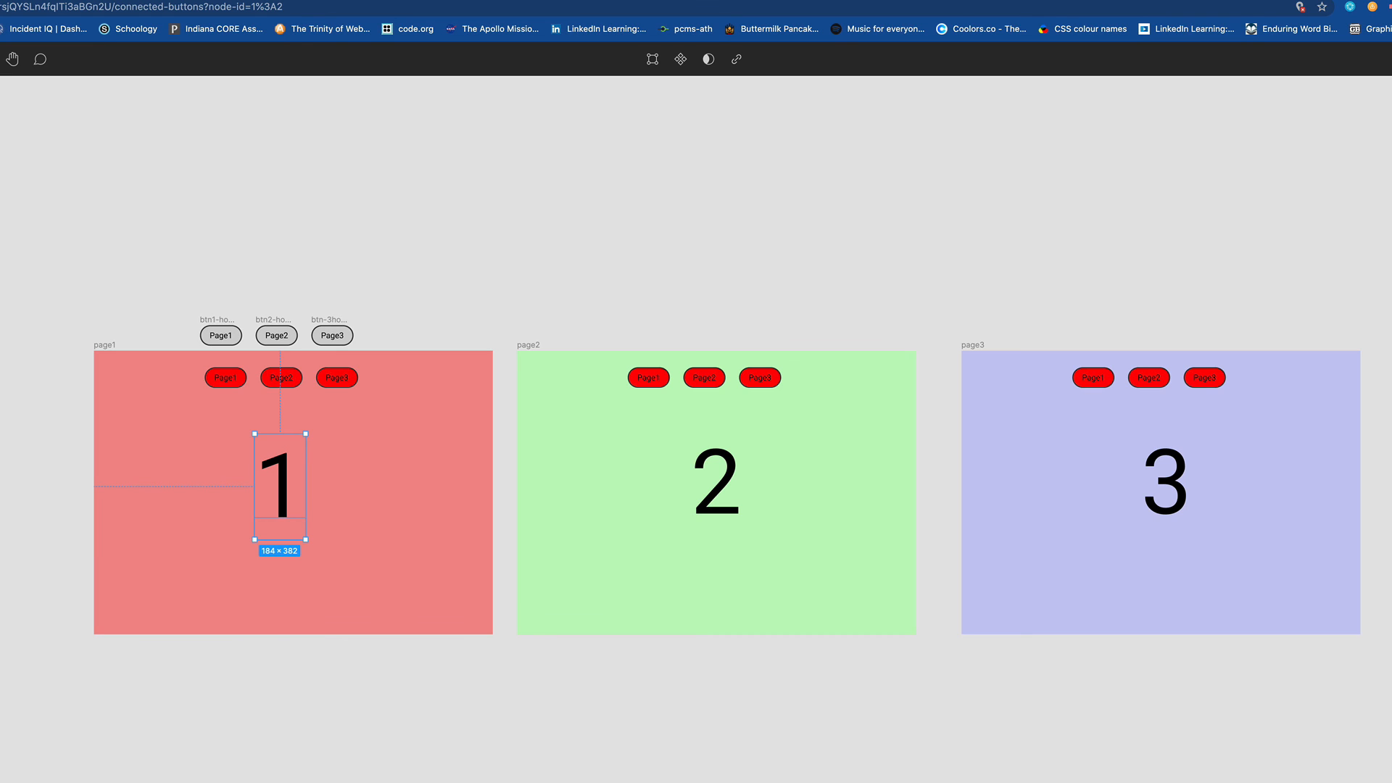
Step: Move the large number 2 on page2 left about 50 px and slightly down, centring it under the Page2 button and level with the 1
{"action": "left_click", "coordinate": [725, 476]}
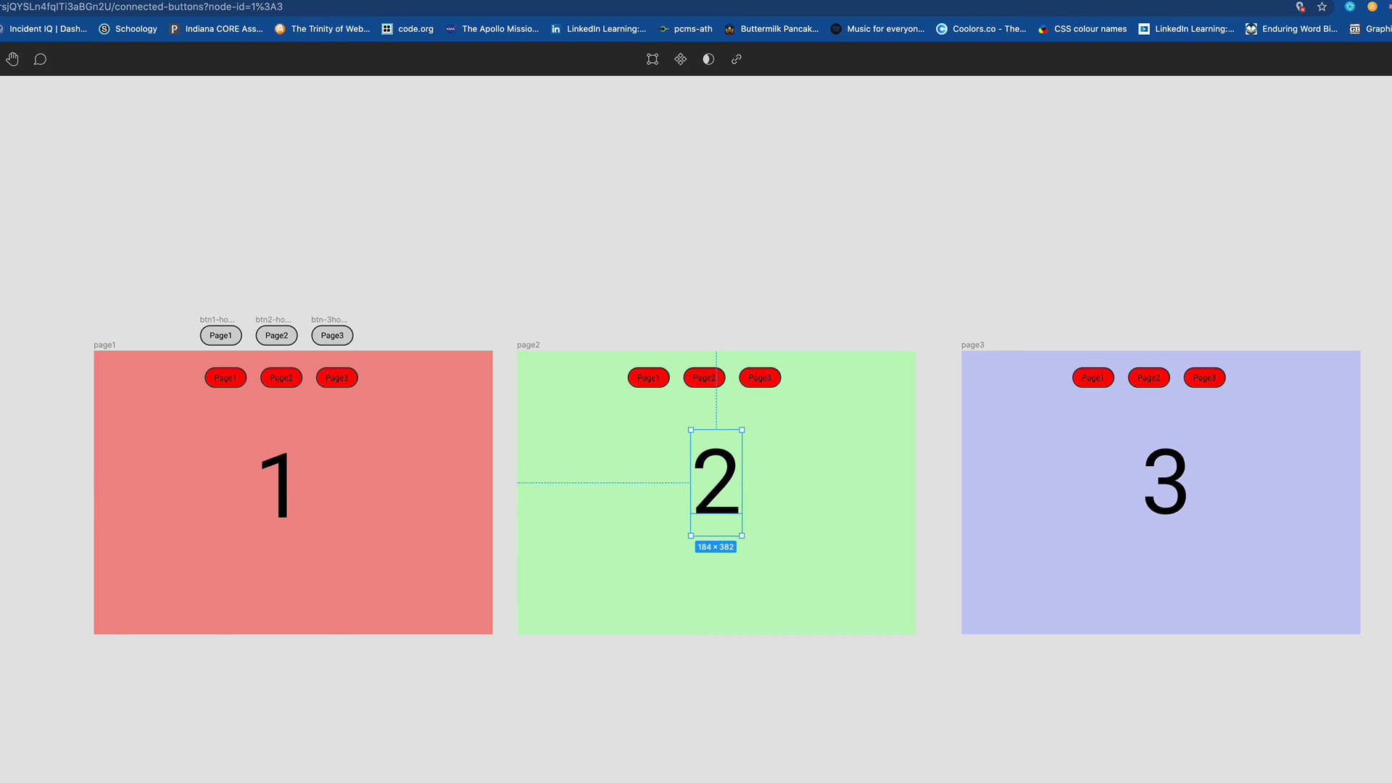
{"action": "key", "text": "shift+Left"}
{"action": "key", "text": "shift+Left"}
{"action": "key", "text": "shift+Left"}
{"action": "key", "text": "shift+Left"}
{"action": "key", "text": "shift+Left"}
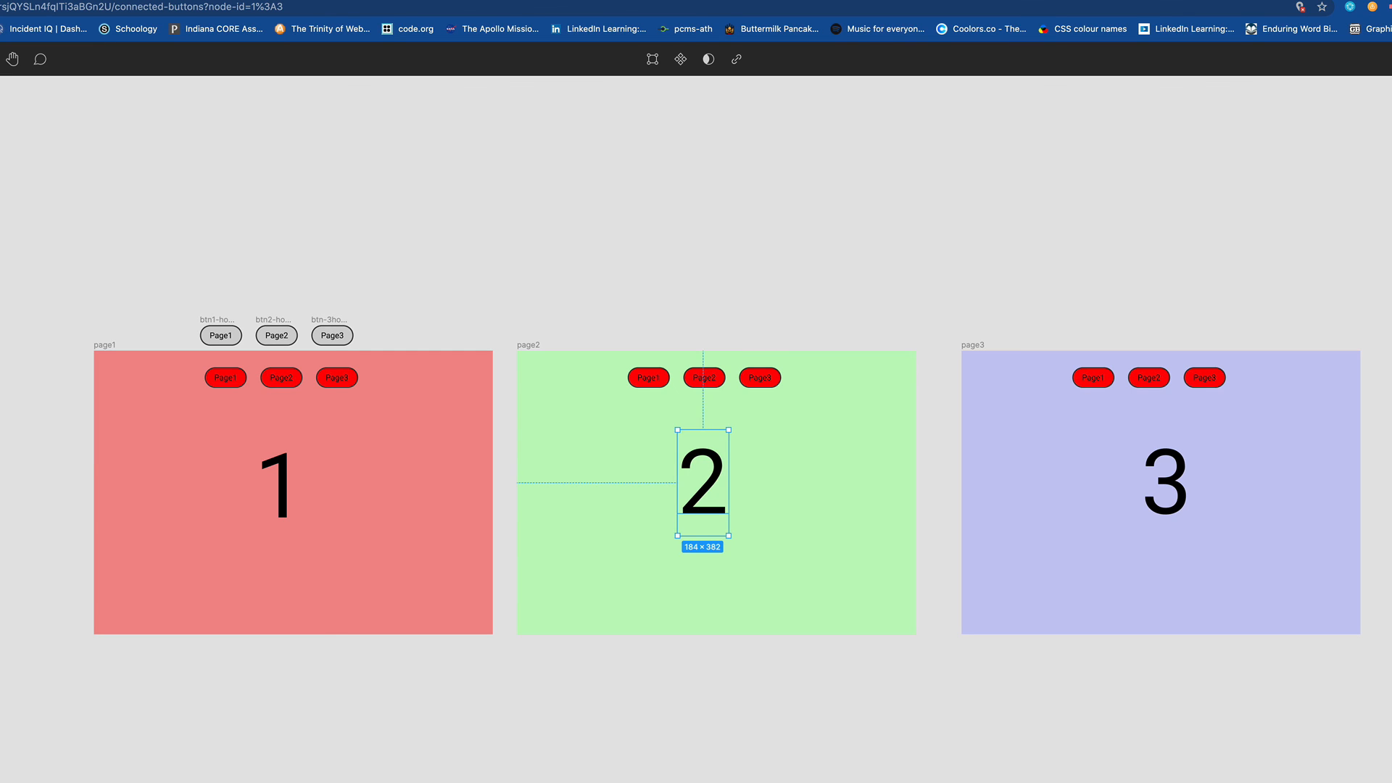
{"action": "key", "text": "shift+Down"}
{"action": "key", "text": "shift+Down"}
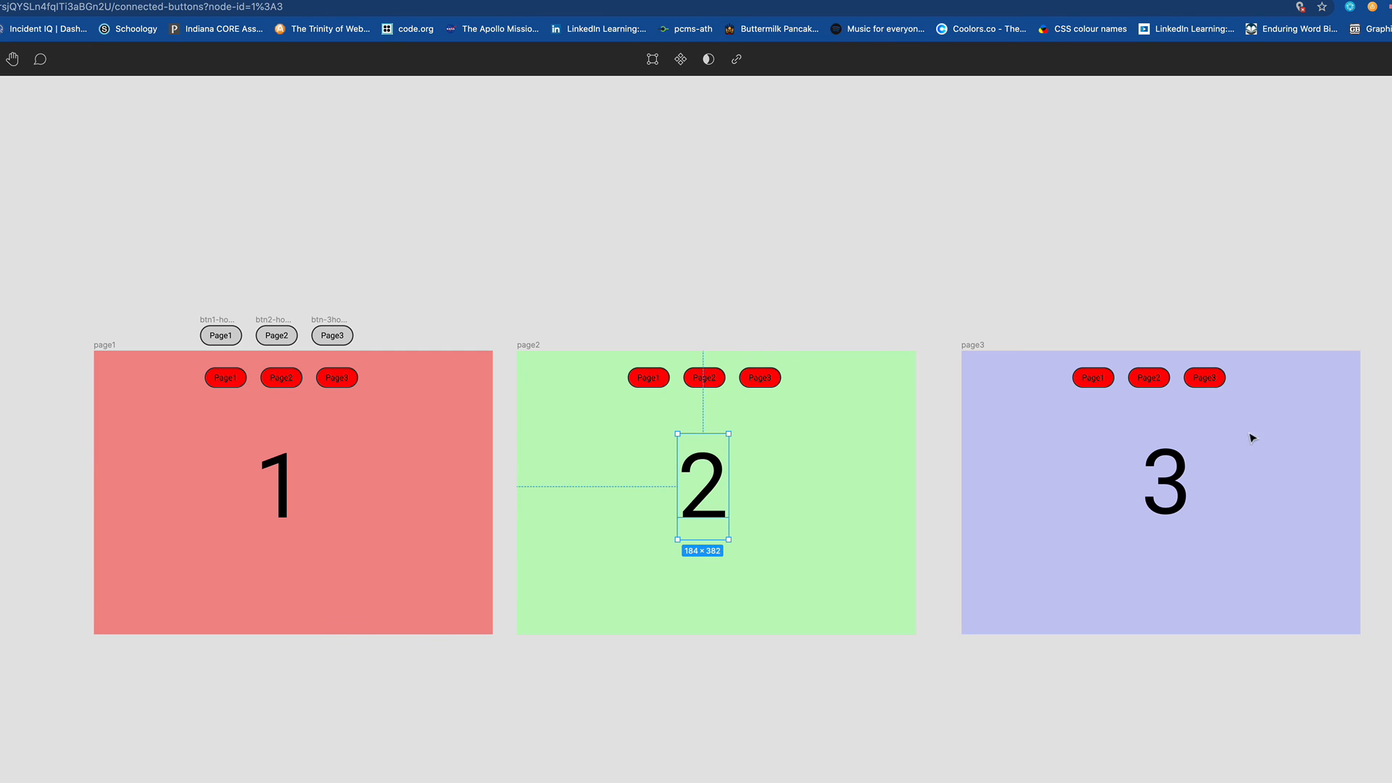
Step: Move the large number 3 on page3 left about 70 px and slightly down, centring it under the Page2 button and level with the 2
{"action": "left_click", "coordinate": [1178, 475]}
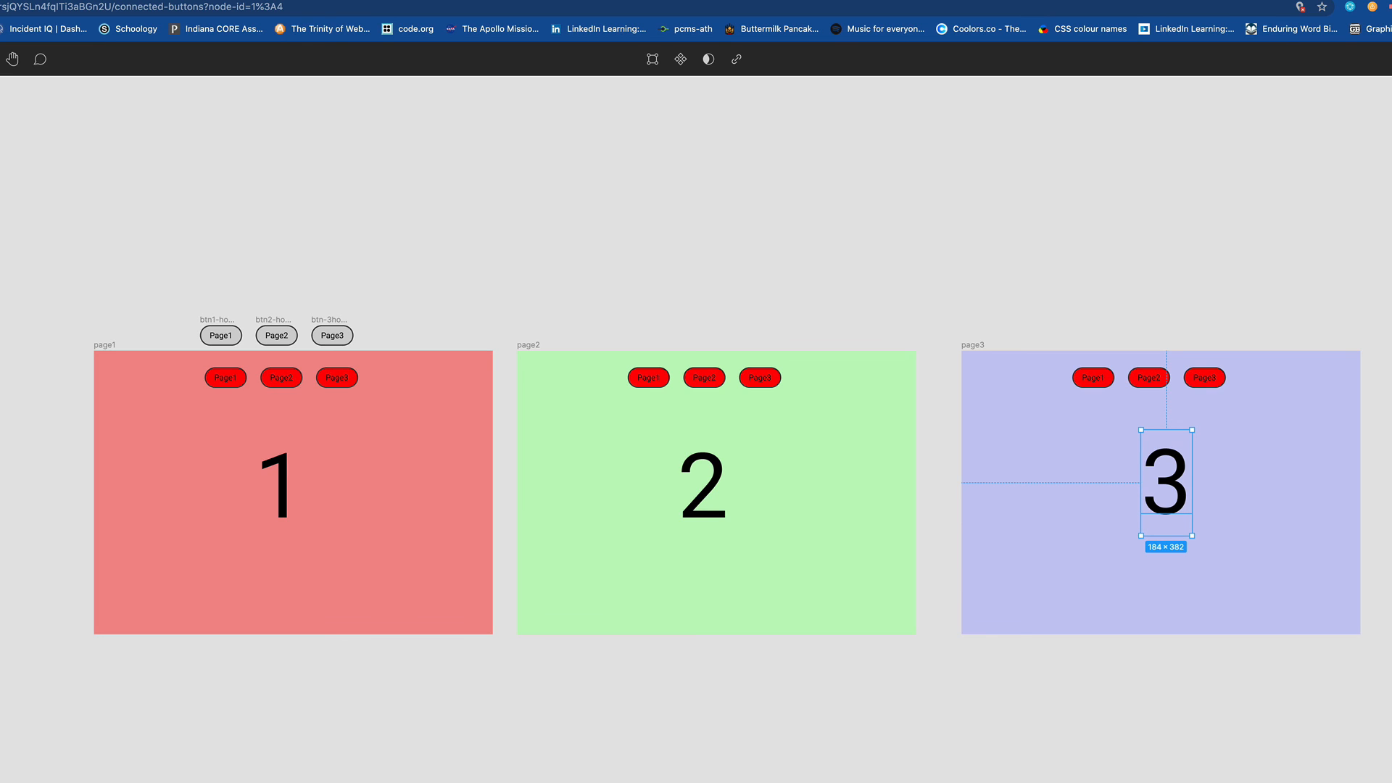
{"action": "key", "text": "shift+Left"}
{"action": "key", "text": "shift+Left"}
{"action": "key", "text": "shift+Left"}
{"action": "key", "text": "shift+Left"}
{"action": "key", "text": "shift+Left"}
{"action": "key", "text": "shift+Left"}
{"action": "key", "text": "shift+Left"}
{"action": "key", "text": "shift+Down"}
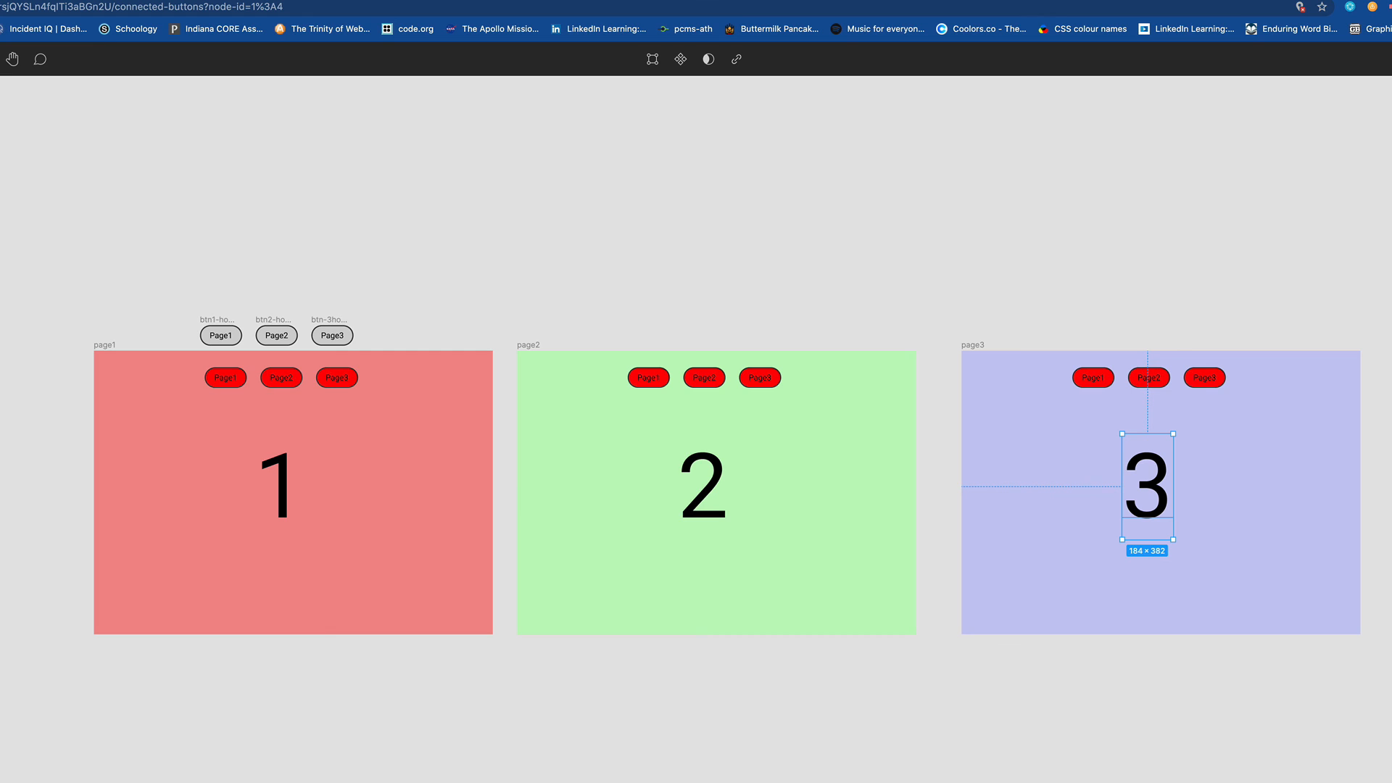
Step: Preview the prototype and switch repeatedly between all three pages with the Page1, Page2 and Page3 buttons to check their alignment, hover states and links
{"action": "key", "text": "alt+9"}
{"action": "key", "text": "alt+super+Return"}
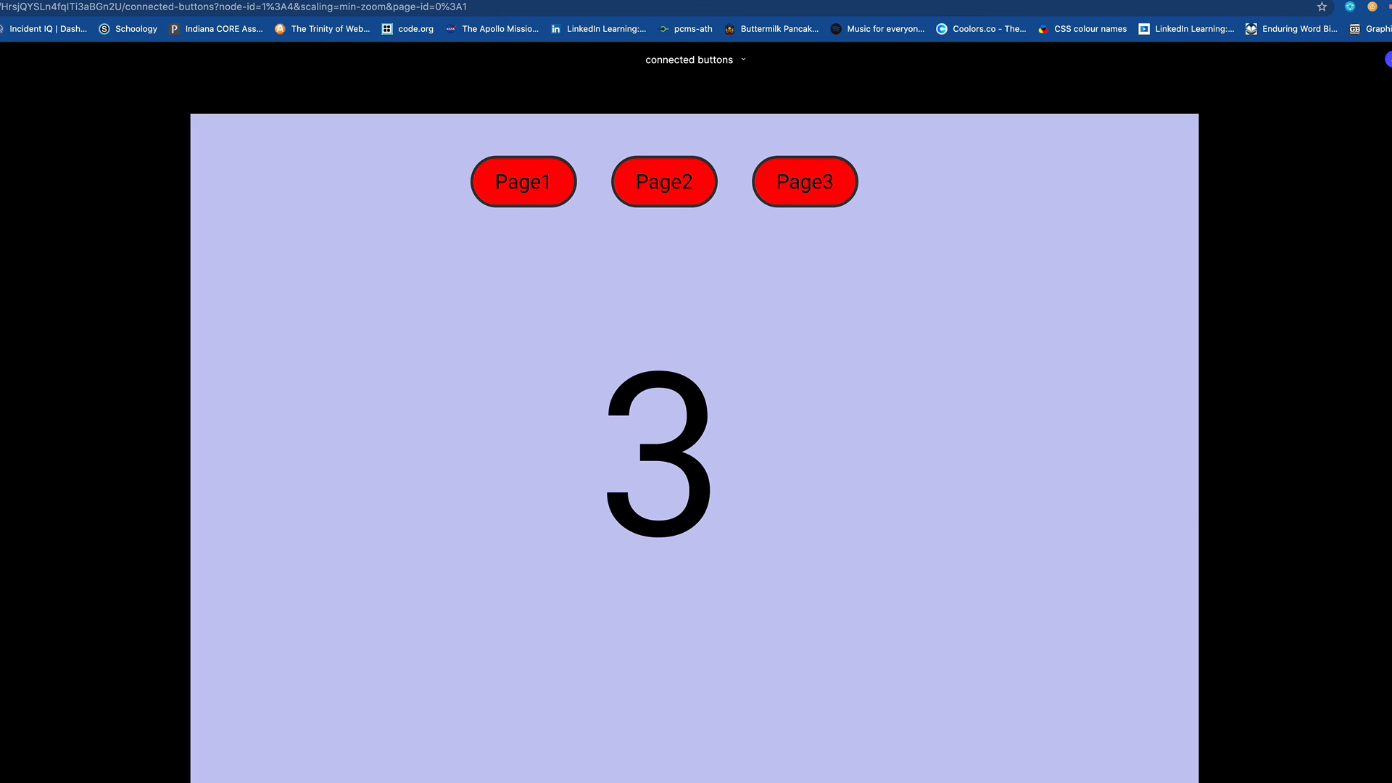
{"action": "left_click", "coordinate": [530, 198]}
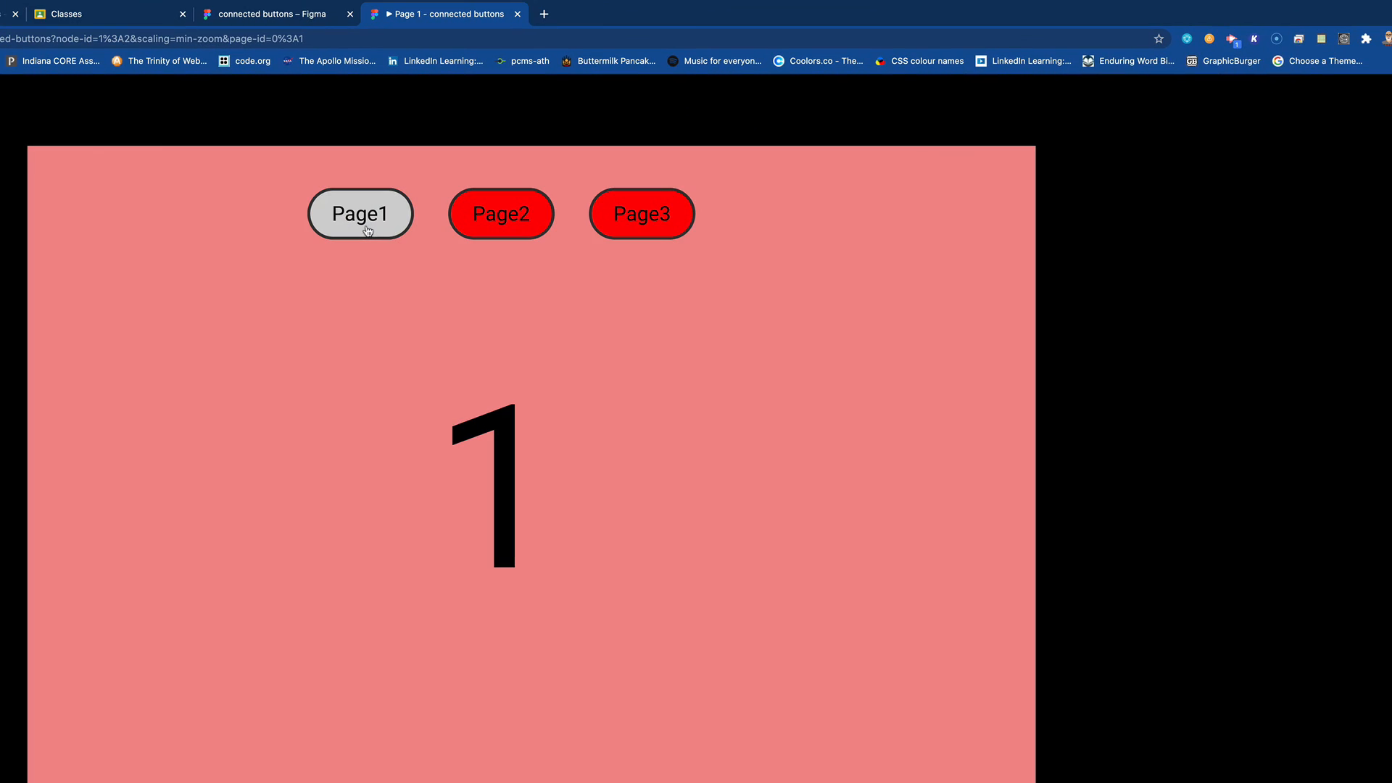
{"action": "left_click", "coordinate": [484, 231]}
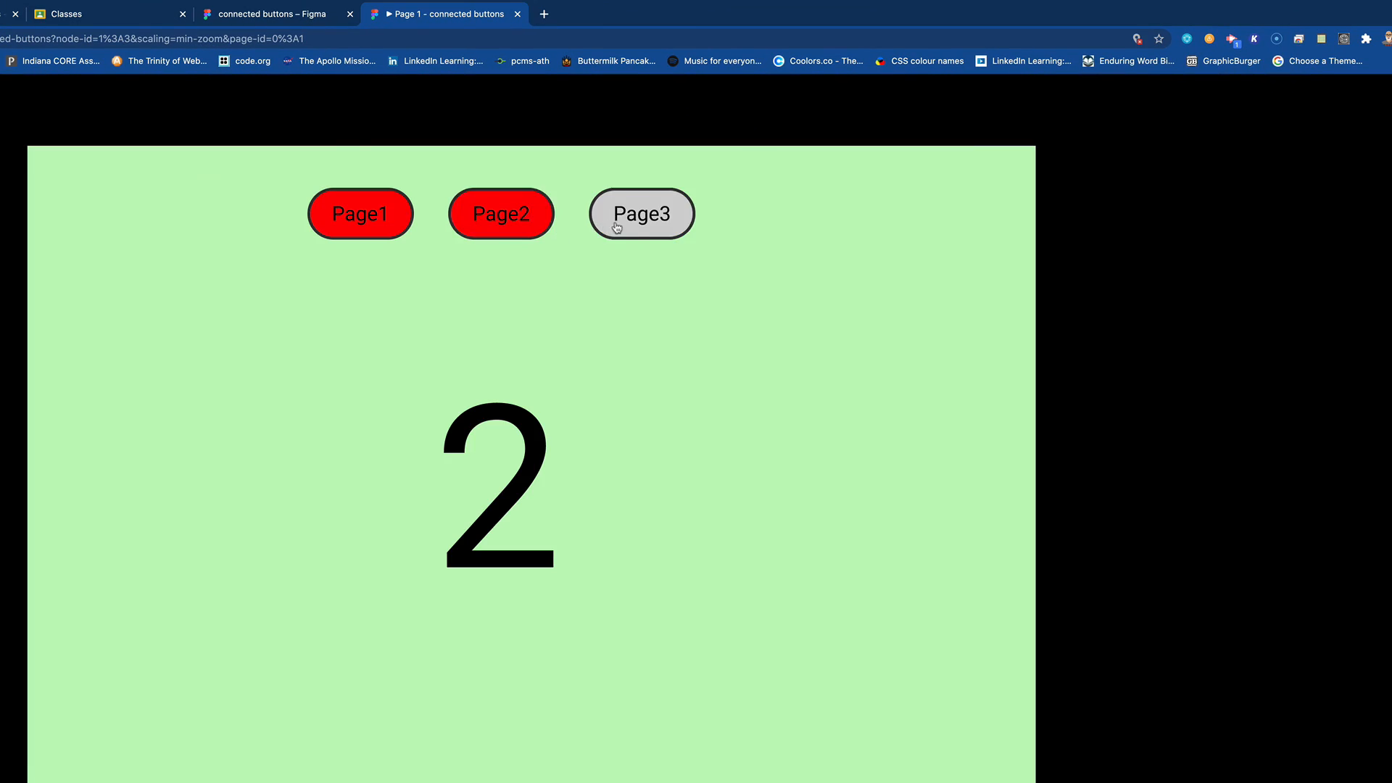
{"action": "left_click", "coordinate": [639, 229]}
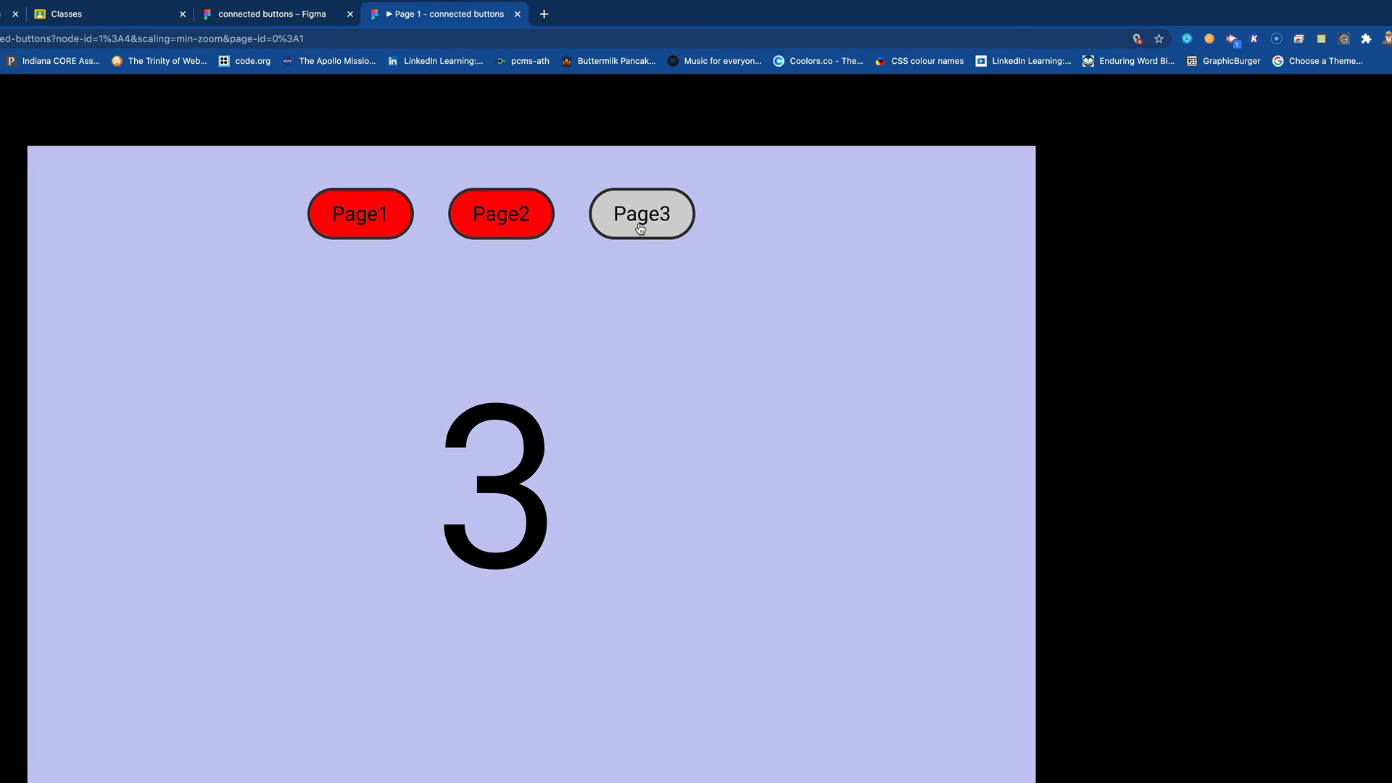
{"action": "left_click", "coordinate": [516, 238]}
{"action": "left_click", "coordinate": [388, 230]}
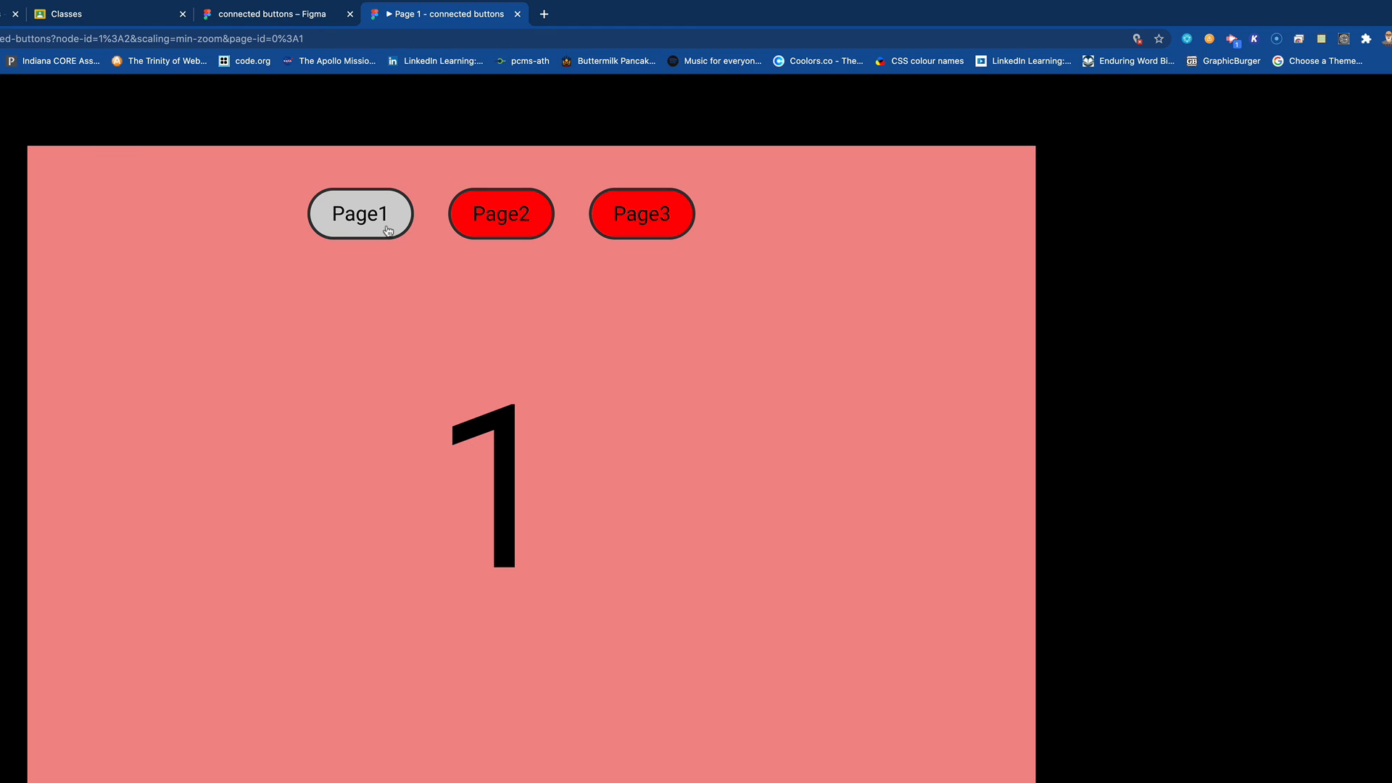
{"action": "left_click", "coordinate": [518, 230]}
{"action": "left_click", "coordinate": [638, 221]}
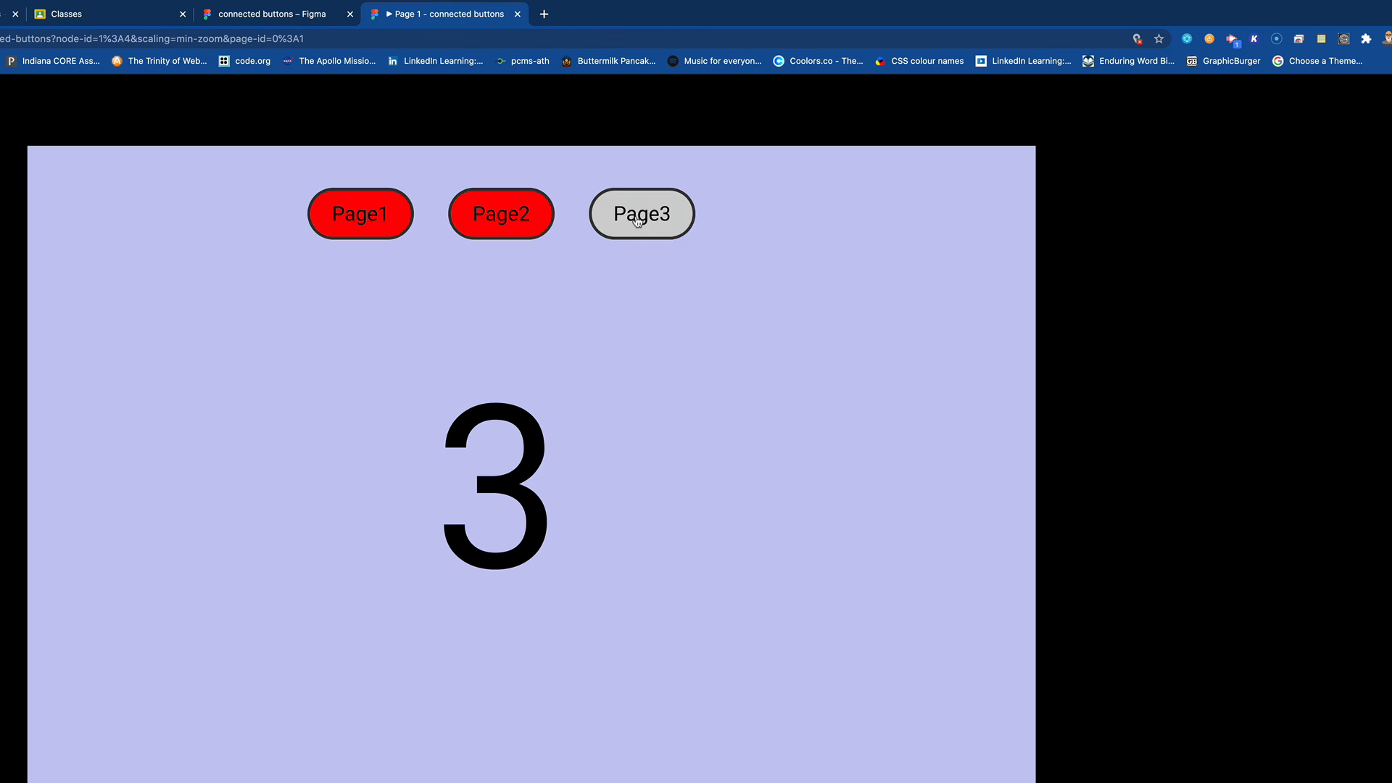
{"action": "left_click", "coordinate": [532, 228]}
{"action": "left_click", "coordinate": [407, 229]}
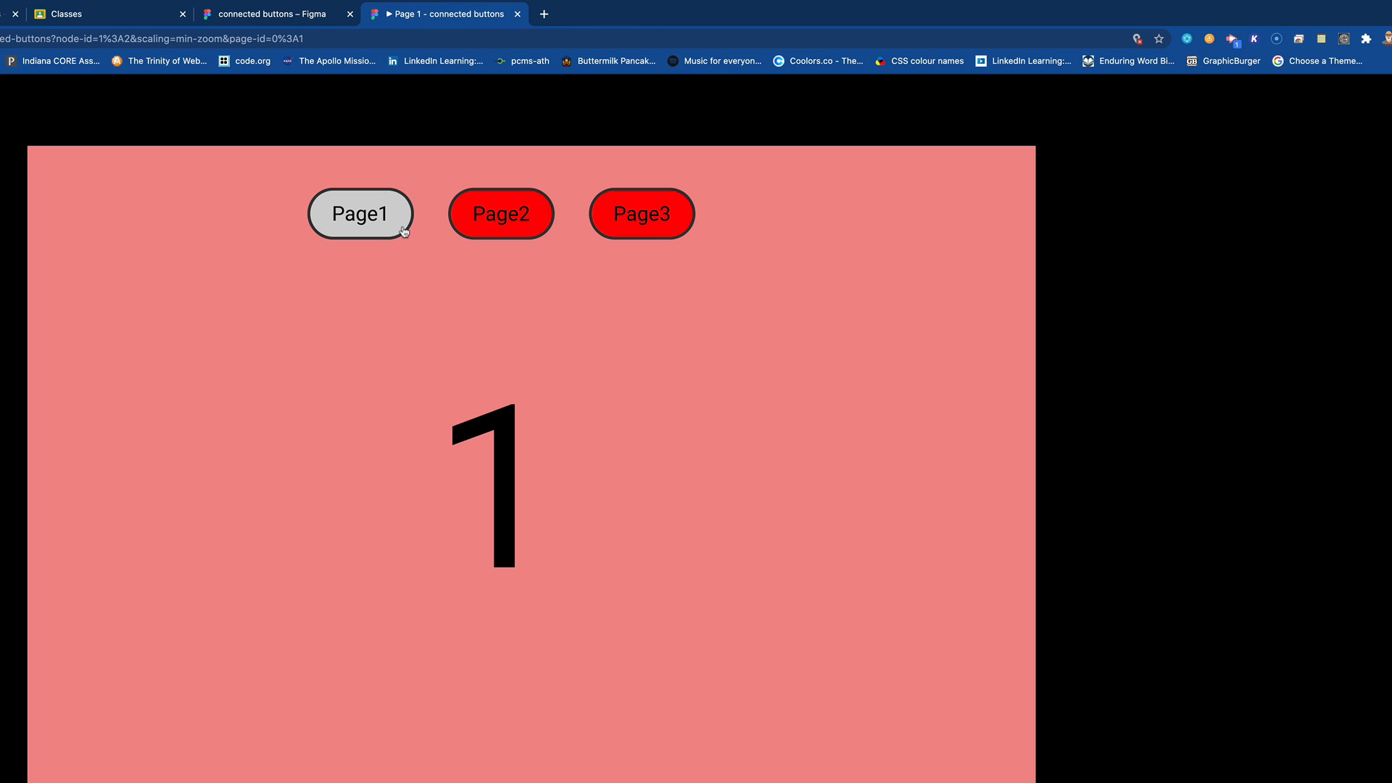
{"action": "left_click", "coordinate": [544, 226]}
{"action": "left_click", "coordinate": [615, 226]}
{"action": "left_click", "coordinate": [519, 228]}
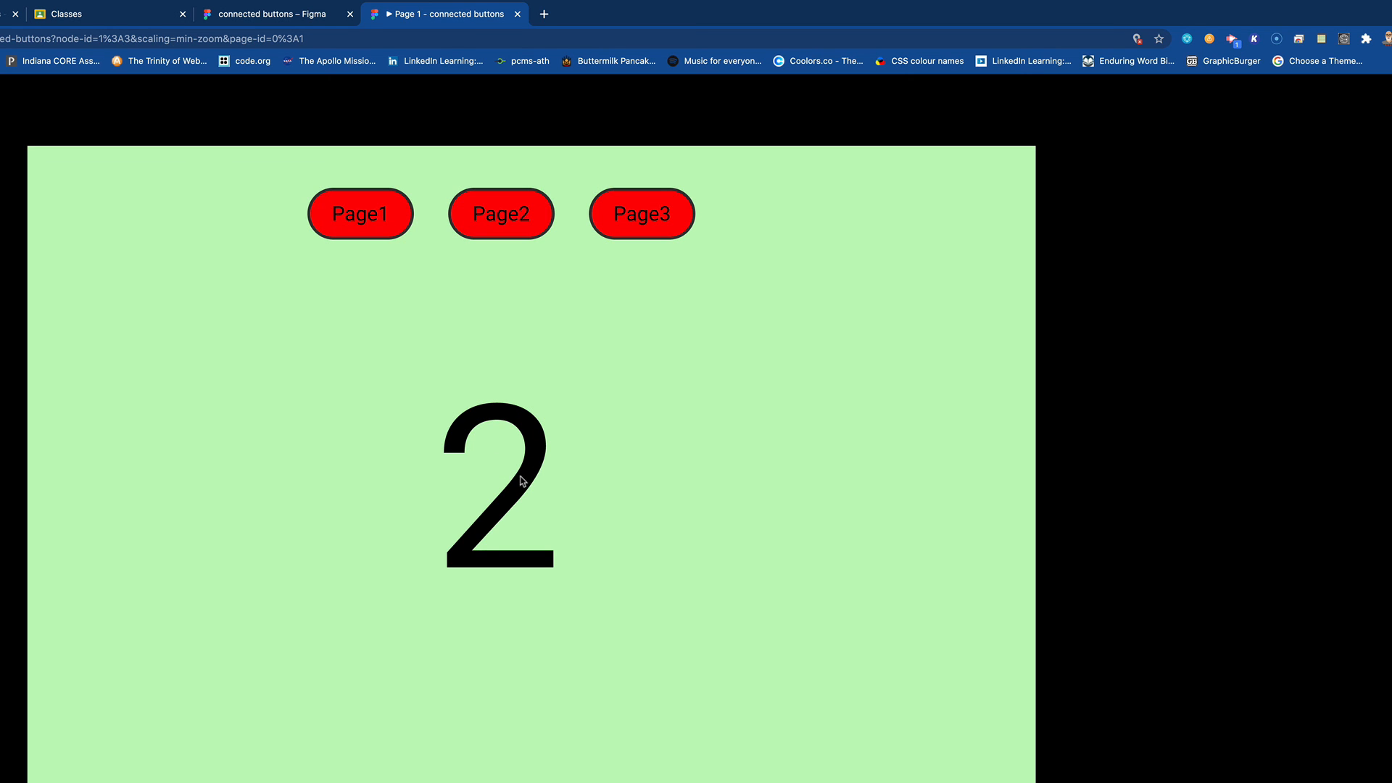
{"action": "left_click", "coordinate": [344, 232]}
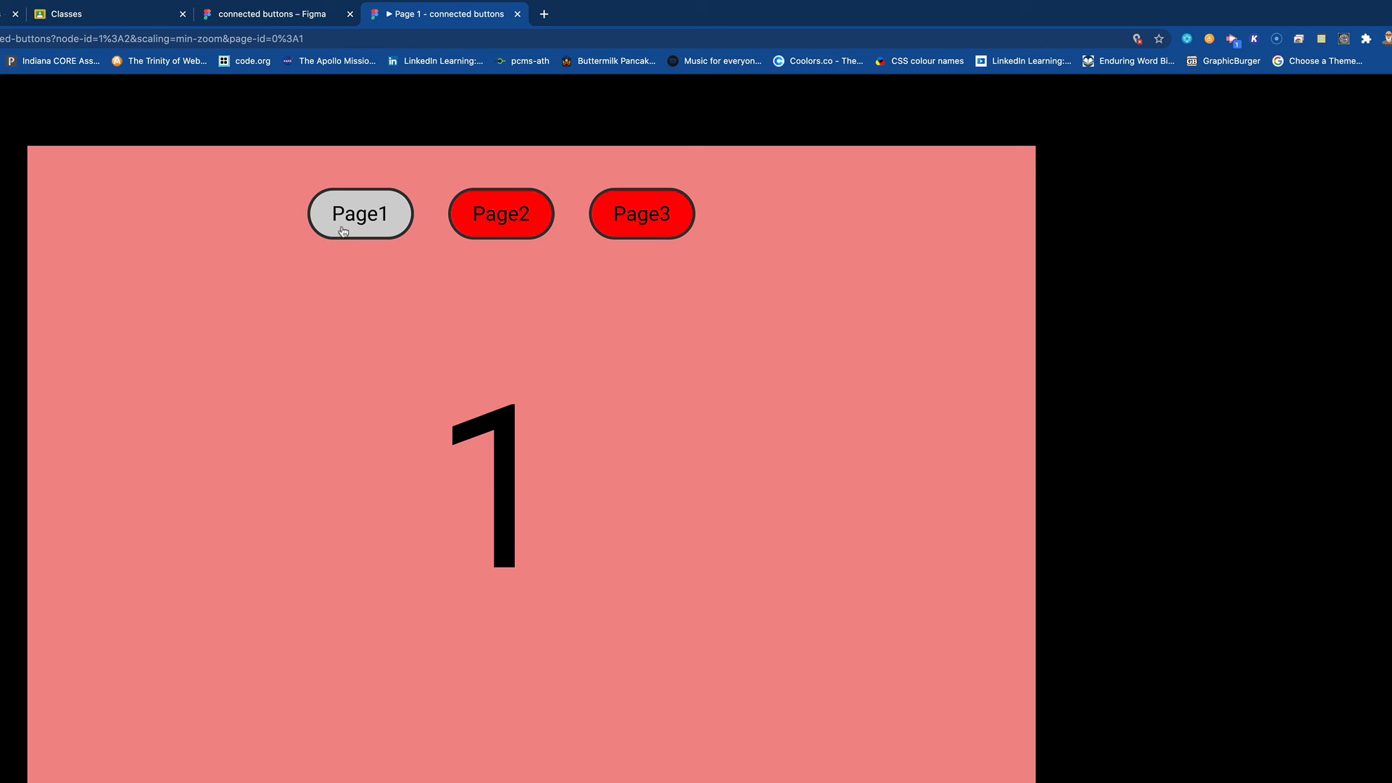
{"action": "left_click", "coordinate": [498, 227]}
{"action": "left_click", "coordinate": [607, 227]}
{"action": "left_click", "coordinate": [519, 223]}
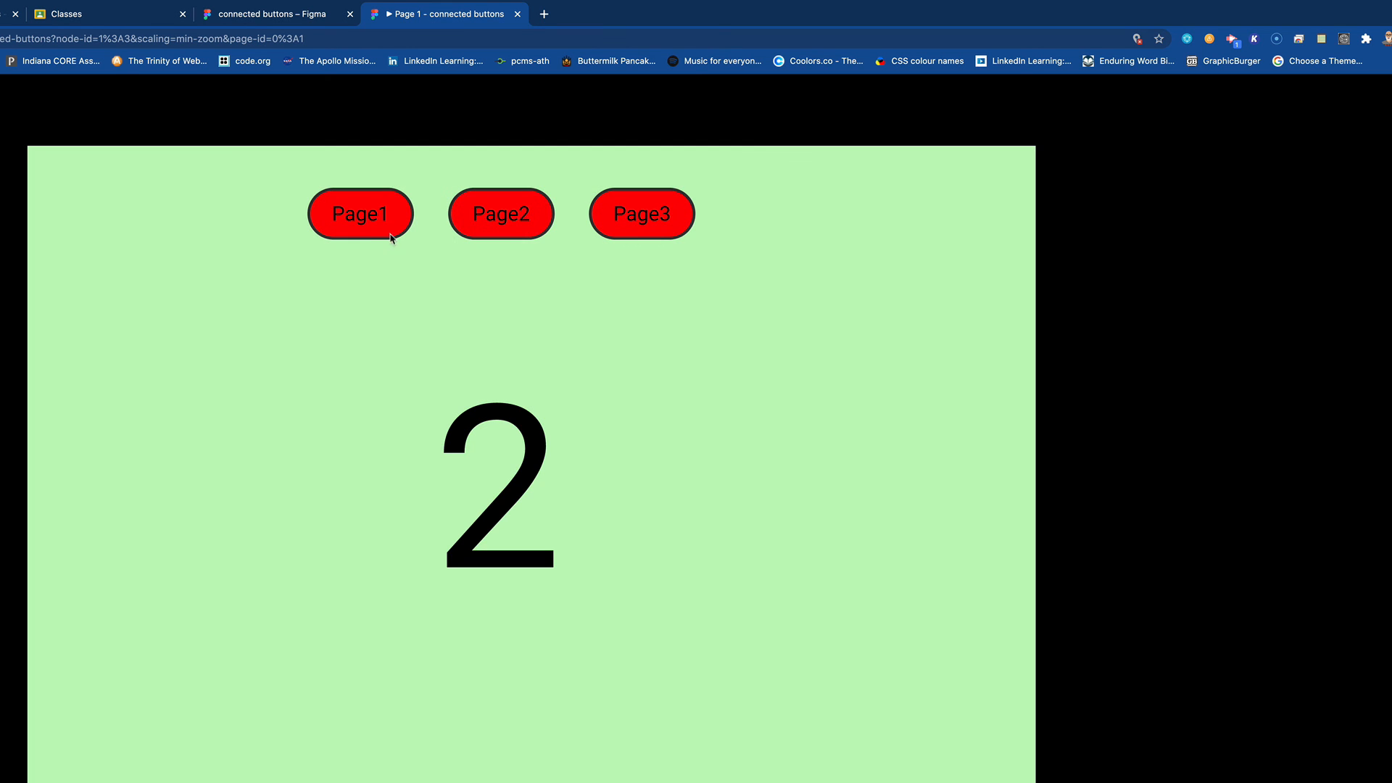
{"action": "left_click", "coordinate": [366, 226]}
{"action": "left_click", "coordinate": [497, 227]}
{"action": "left_click", "coordinate": [618, 229]}
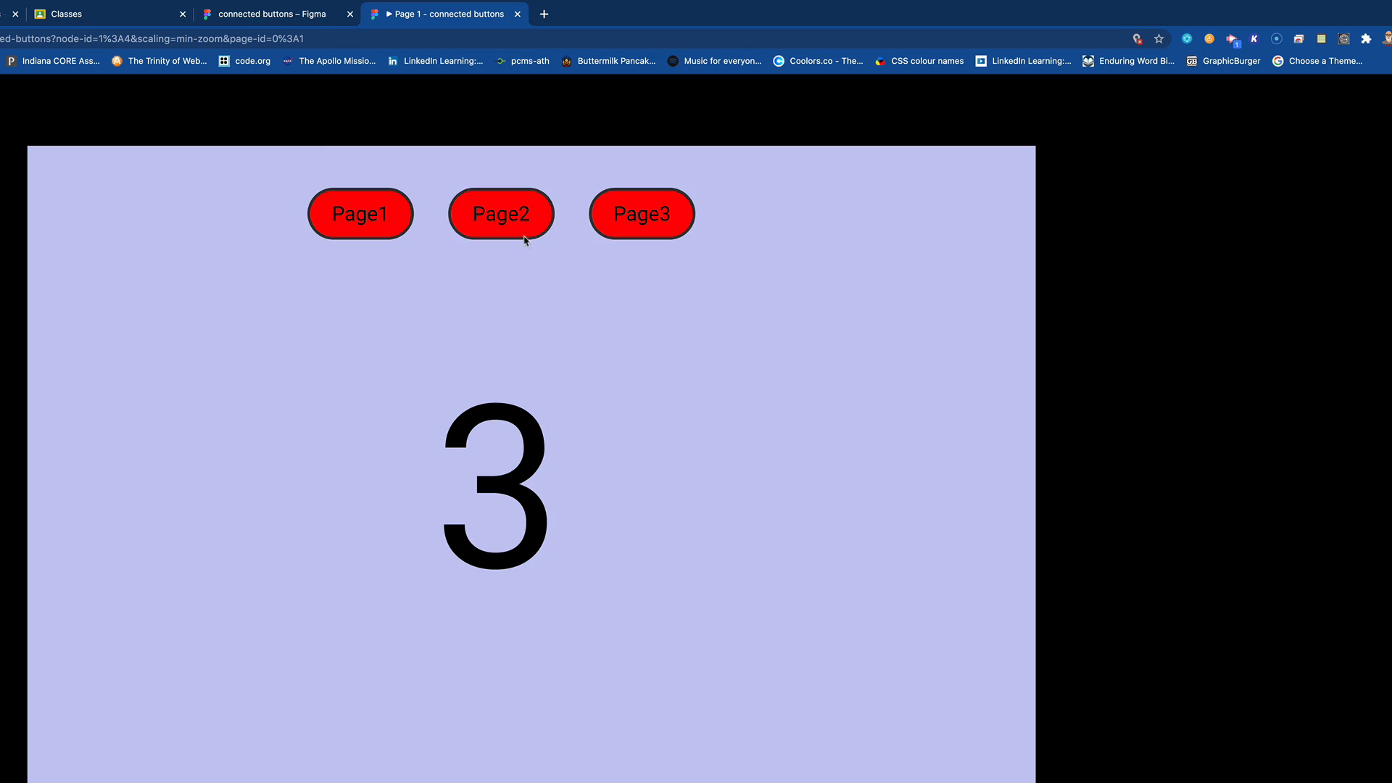
{"action": "left_click", "coordinate": [508, 229]}
{"action": "left_click", "coordinate": [397, 229]}
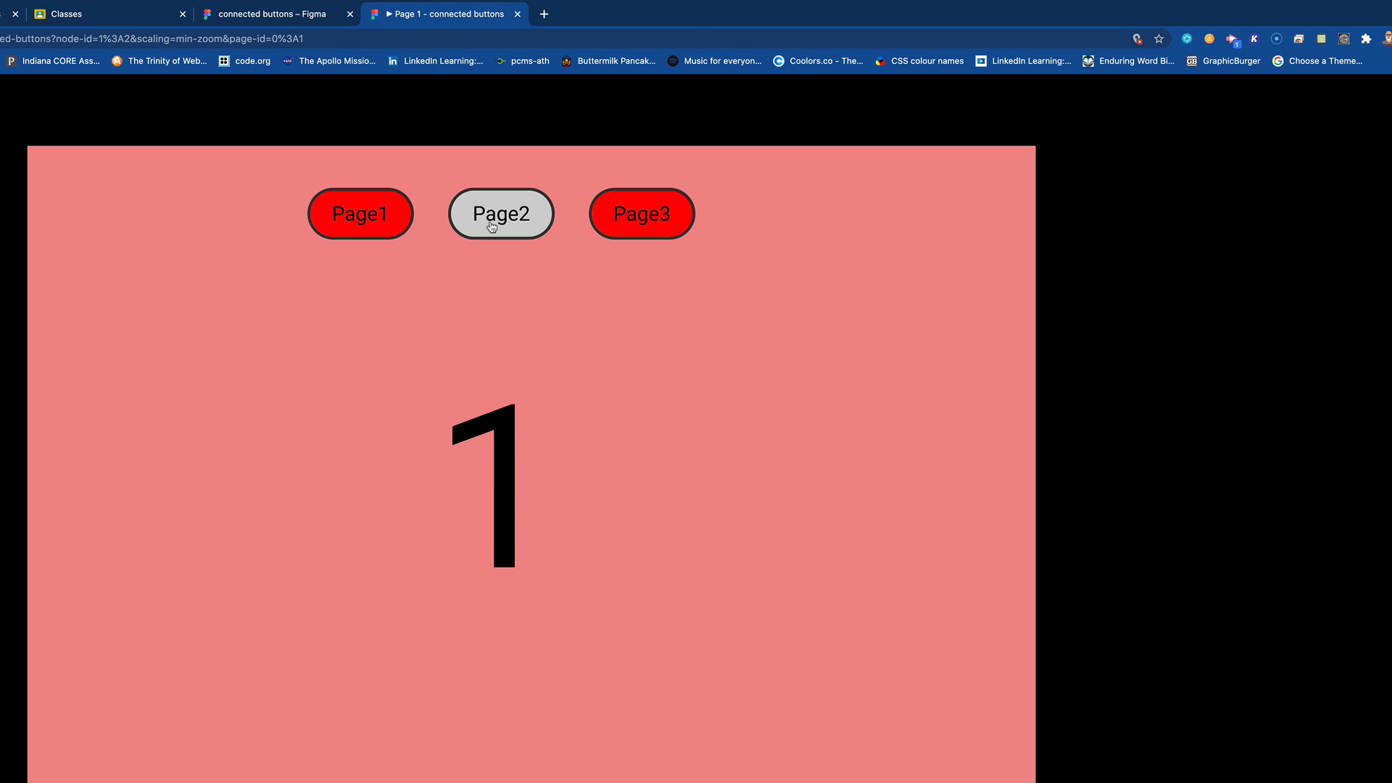
Step: Keep cycling through the three coloured pages with the prototype's navigation buttons, examining whether buttons and large numbers stay in place, ending on page 3
{"action": "left_click", "coordinate": [489, 228]}
{"action": "left_click", "coordinate": [618, 219]}
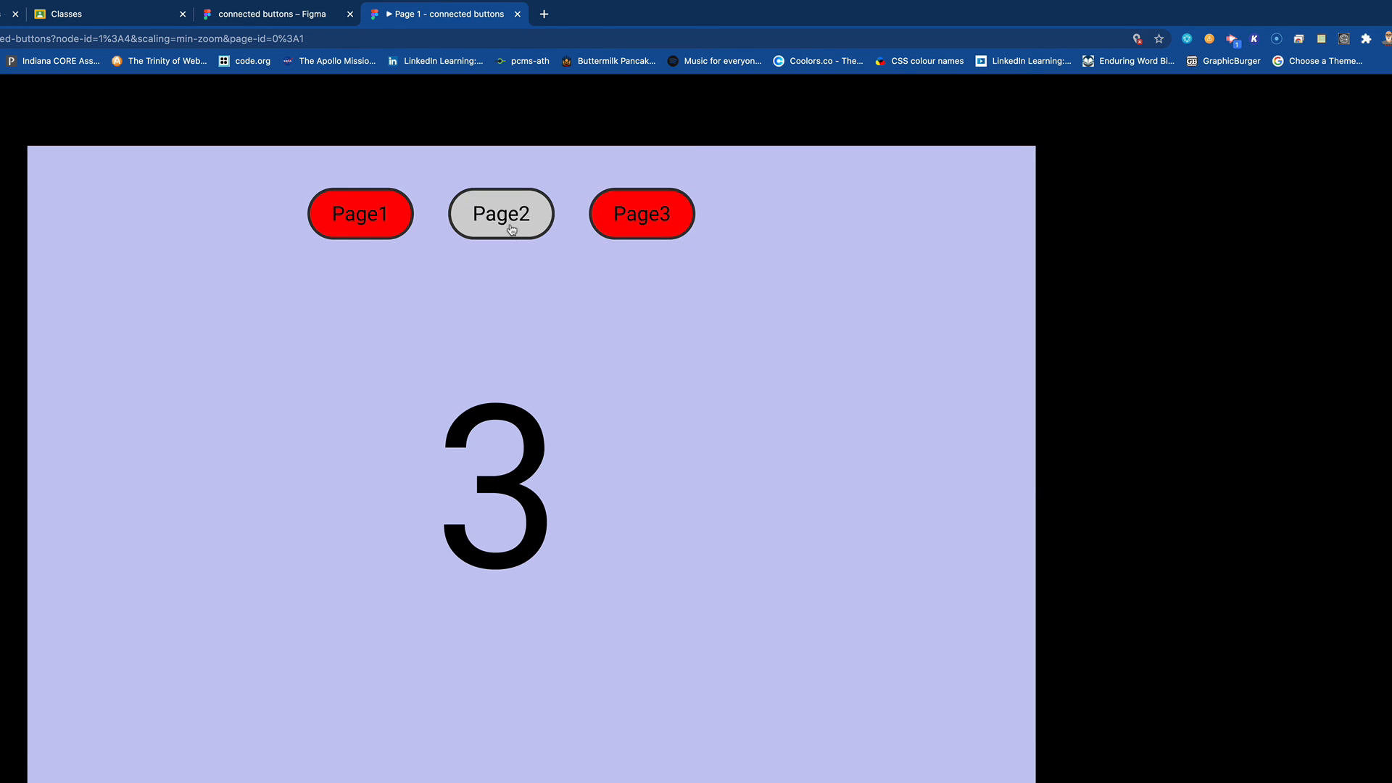
{"action": "left_click", "coordinate": [510, 227]}
{"action": "left_click", "coordinate": [399, 229]}
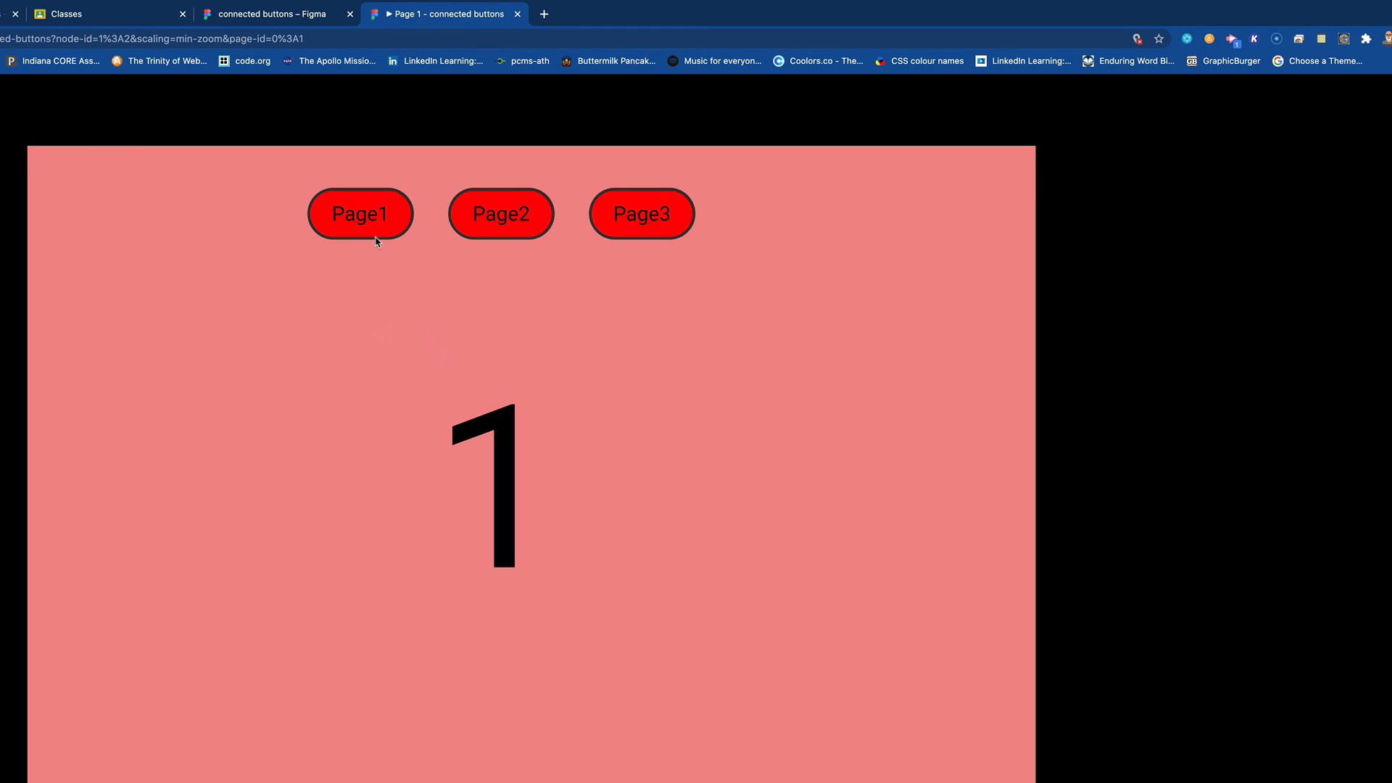
{"action": "left_click", "coordinate": [504, 229]}
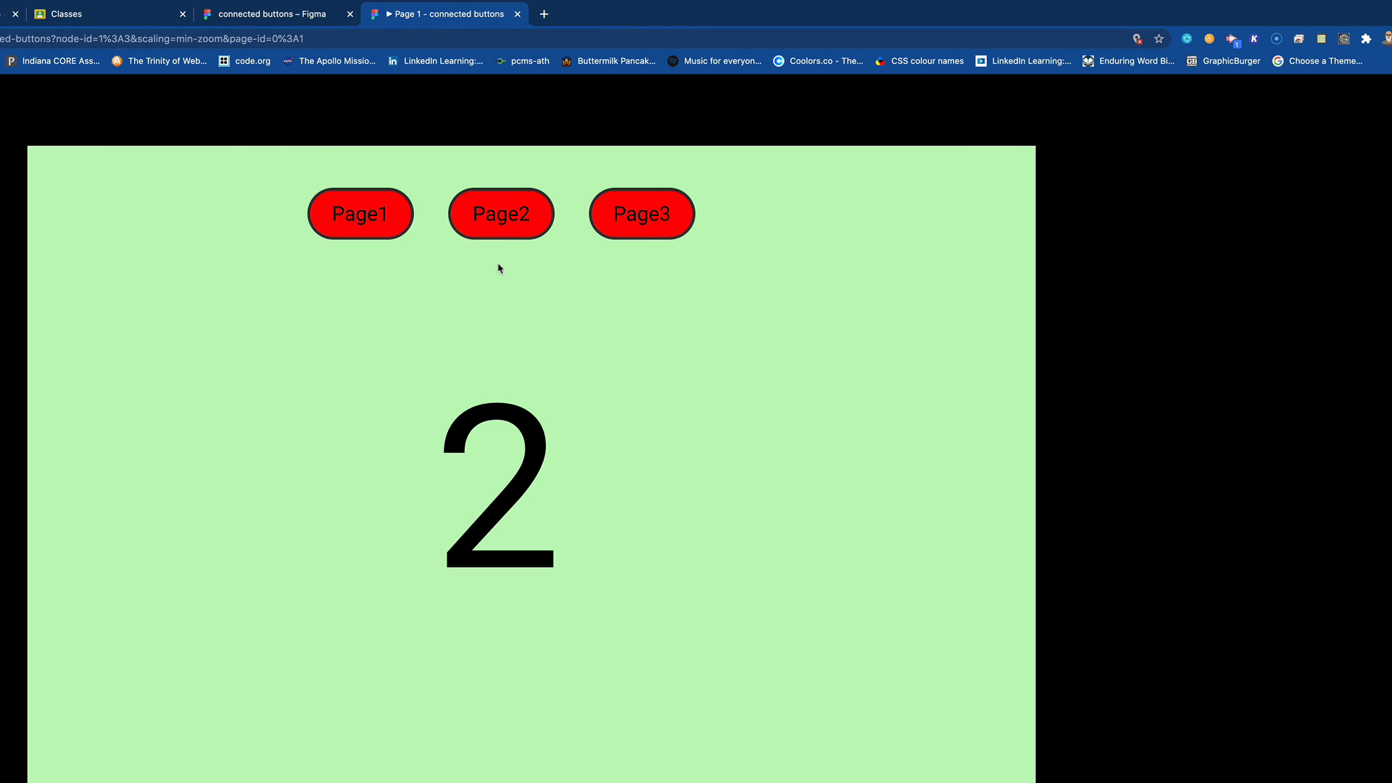
{"action": "left_click", "coordinate": [386, 221]}
{"action": "left_click", "coordinate": [535, 220]}
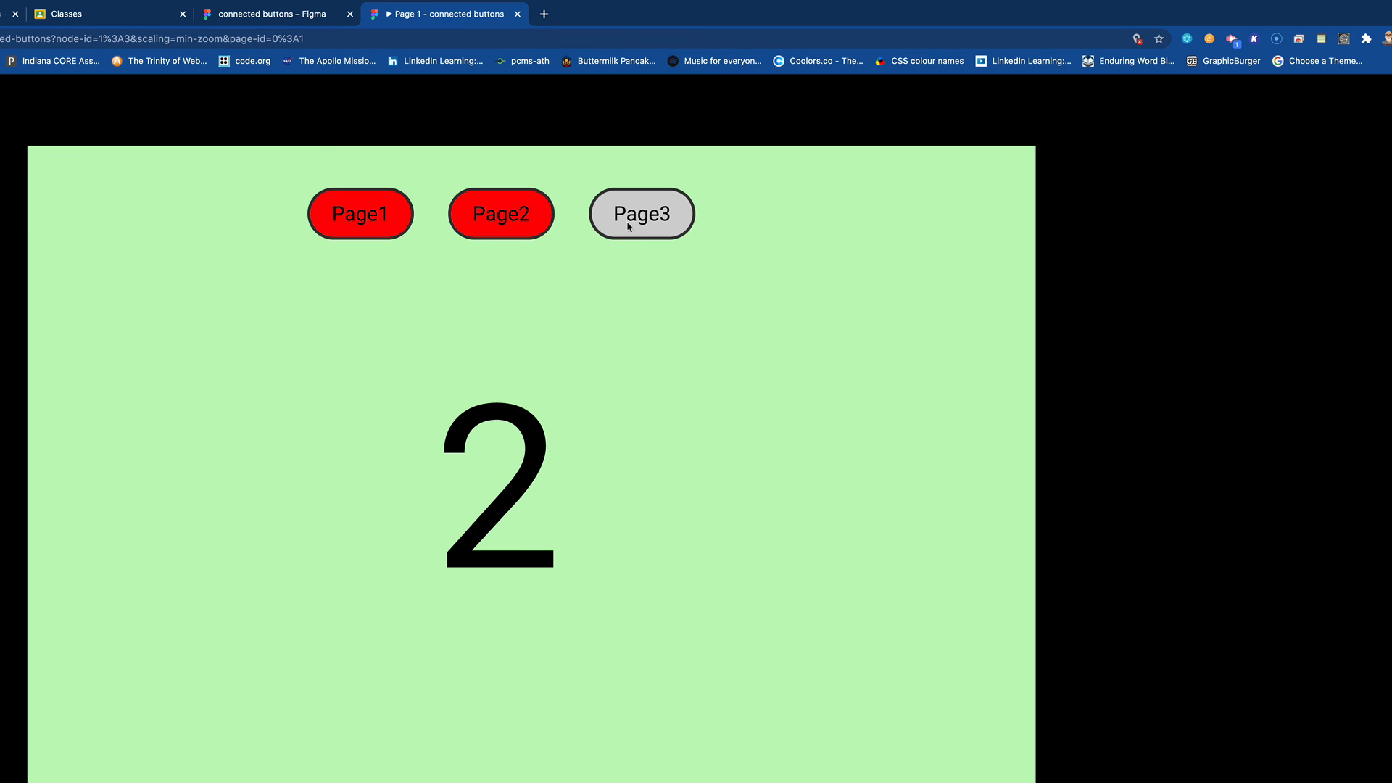
{"action": "left_click", "coordinate": [628, 227]}
{"action": "left_click", "coordinate": [511, 227]}
{"action": "left_click", "coordinate": [382, 227]}
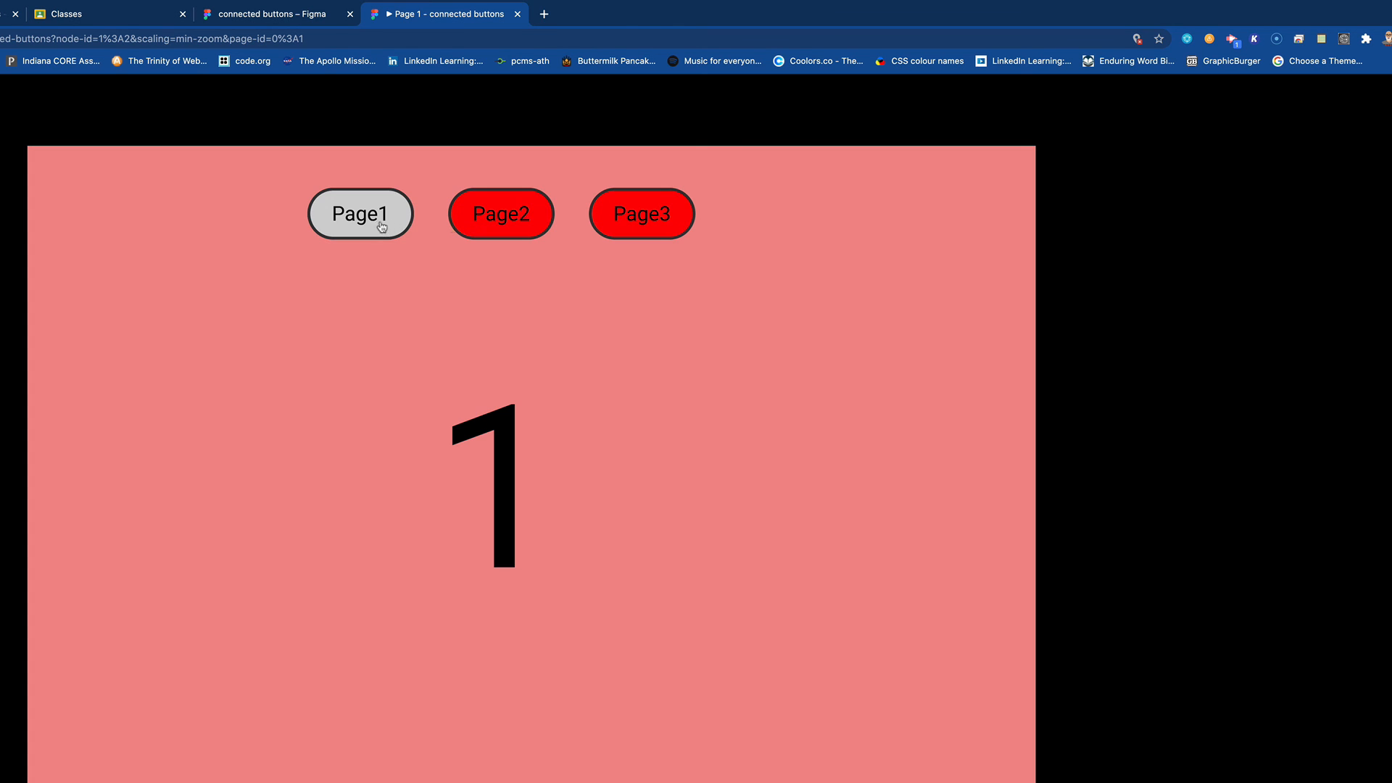
{"action": "left_click", "coordinate": [513, 224]}
{"action": "left_click", "coordinate": [645, 228]}
{"action": "left_click", "coordinate": [498, 230]}
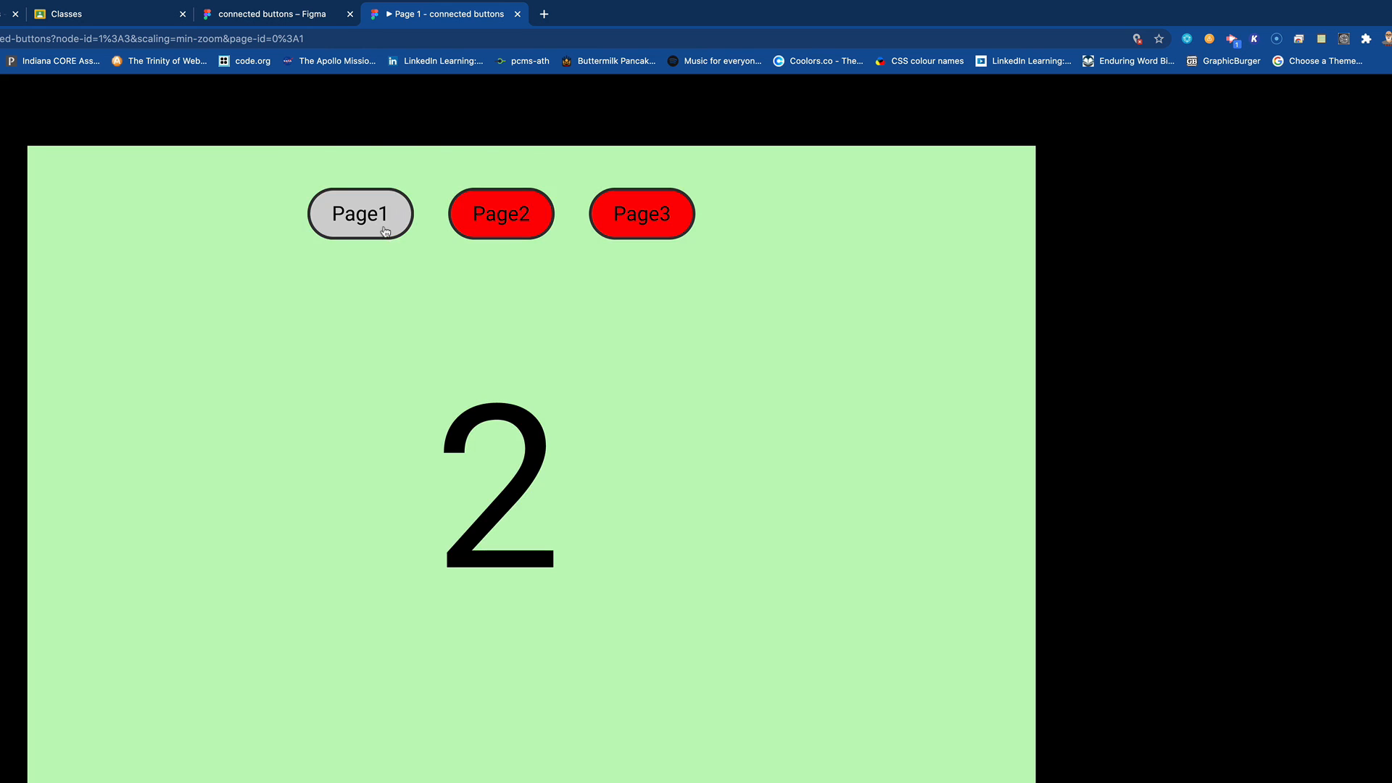
{"action": "left_click", "coordinate": [384, 229]}
{"action": "left_click", "coordinate": [507, 232]}
{"action": "left_click", "coordinate": [611, 234]}
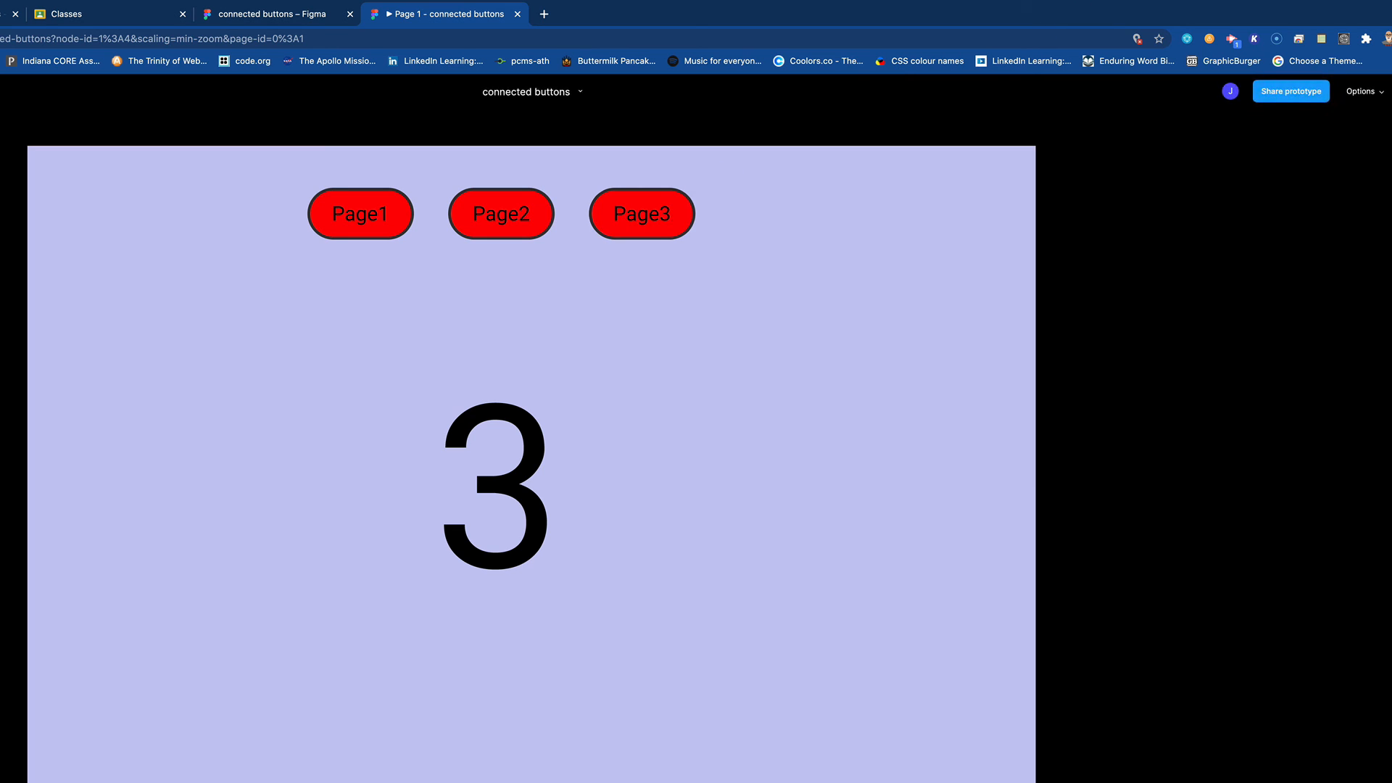
{"action": "left_click", "coordinate": [1089, 0]}
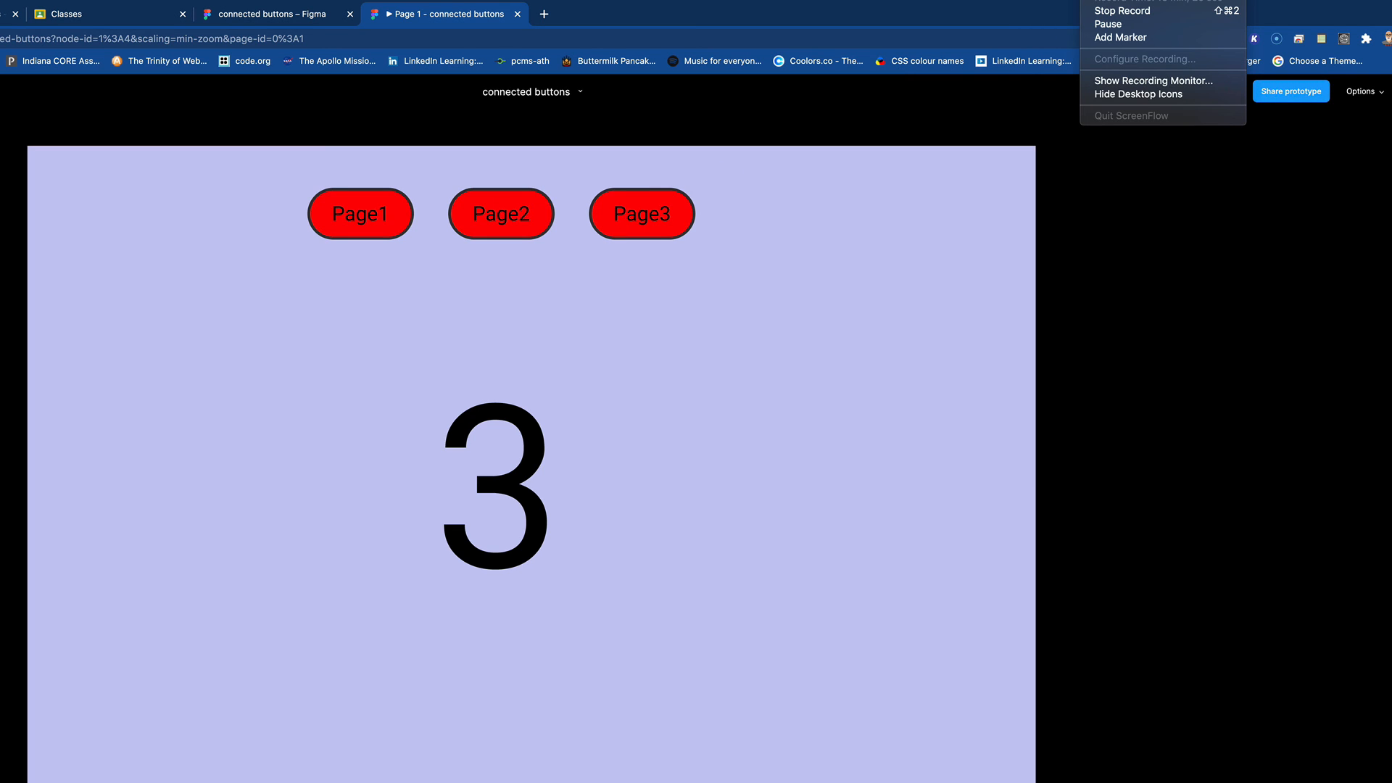